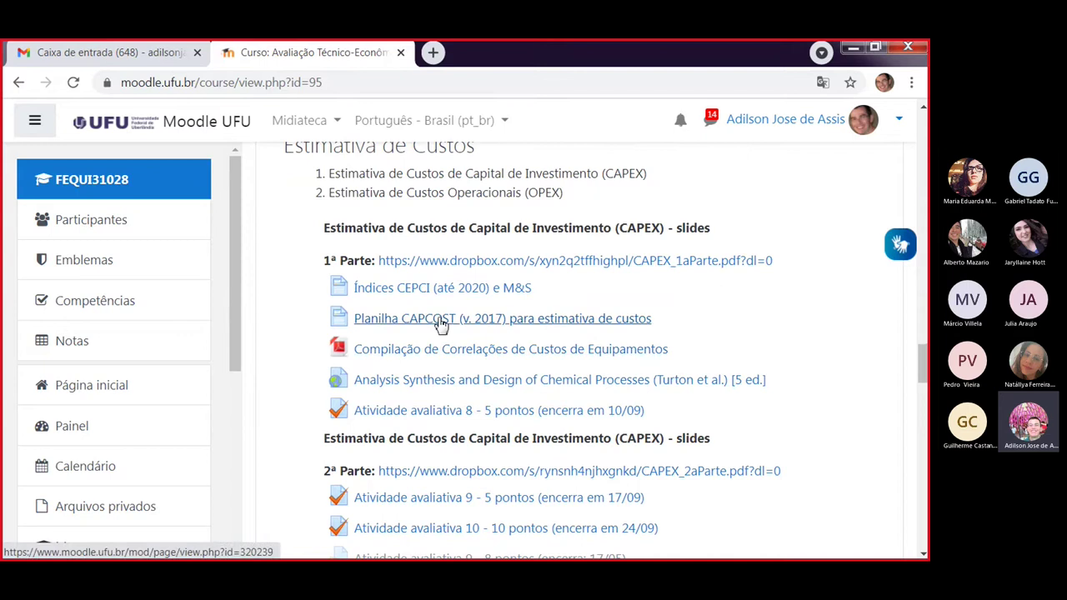
Open the course page "Planilha CAPCOST (v. 2017) para estimativa de custos" in a new browser tab and switch to it.
right_click(440, 323)
left_click(513, 333)
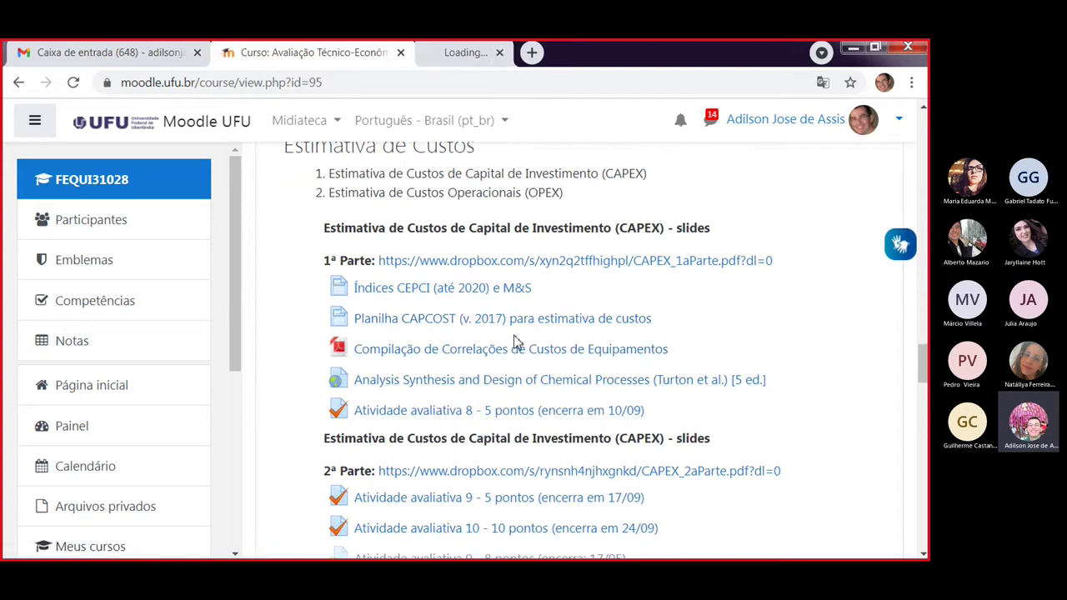
left_click(476, 54)
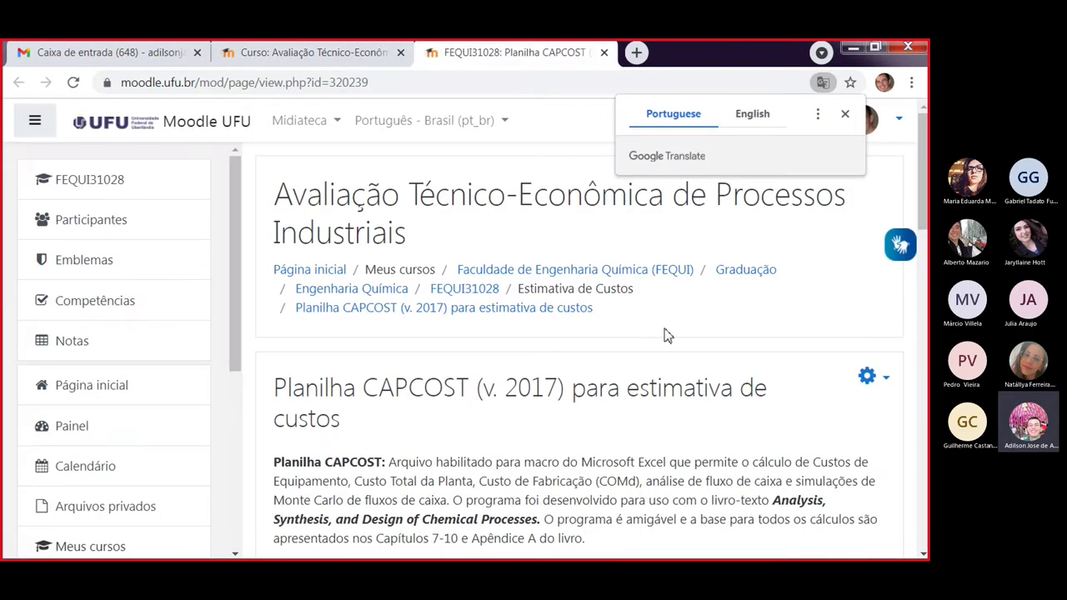
Read the CAPCOST page's instructions on enabling macros and changing the Windows 10 region, down to the download link.
scroll(738, 470, "down", 7)
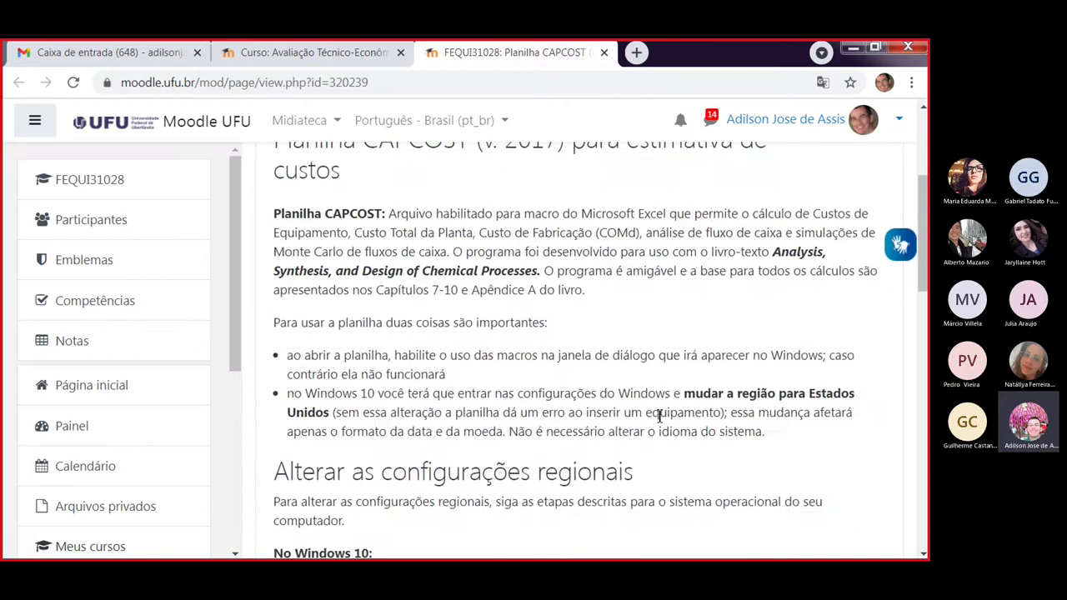
scroll(650, 400, "down", 10)
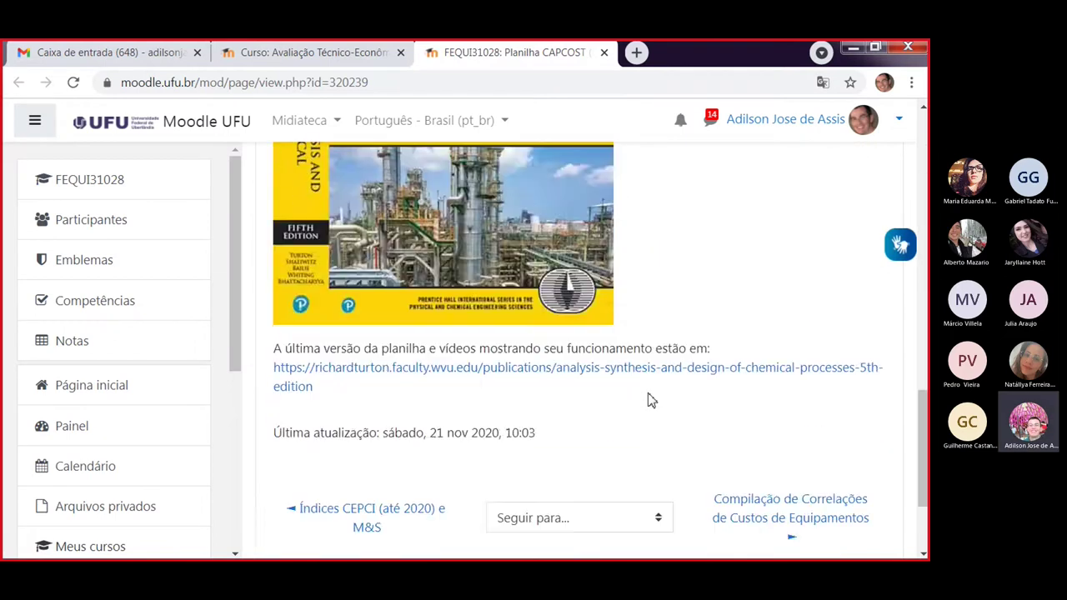
scroll(638, 255, "up", 10)
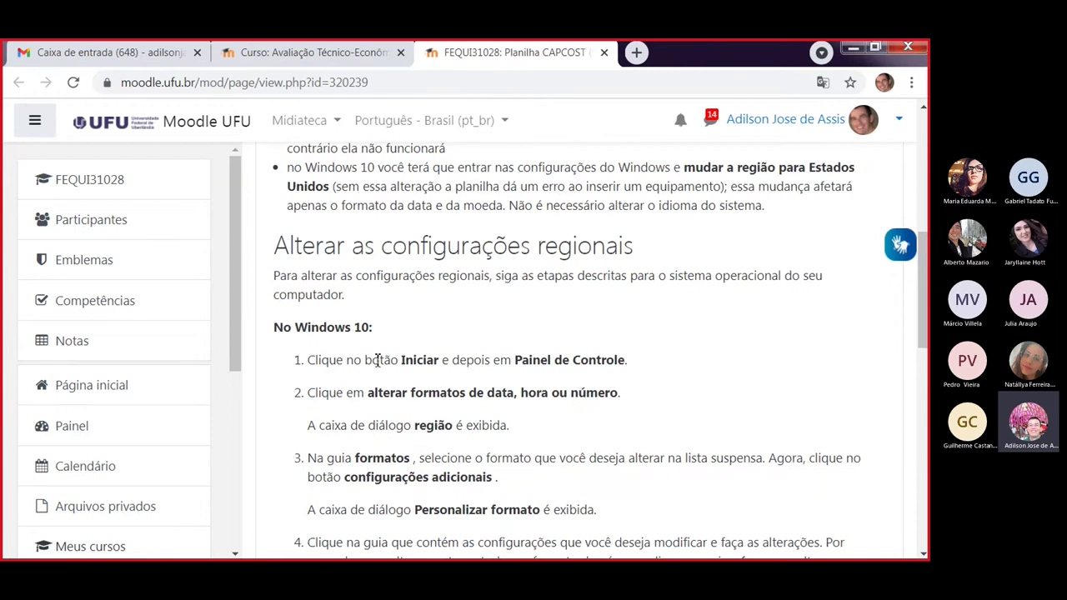
scroll(414, 505, "down", 3)
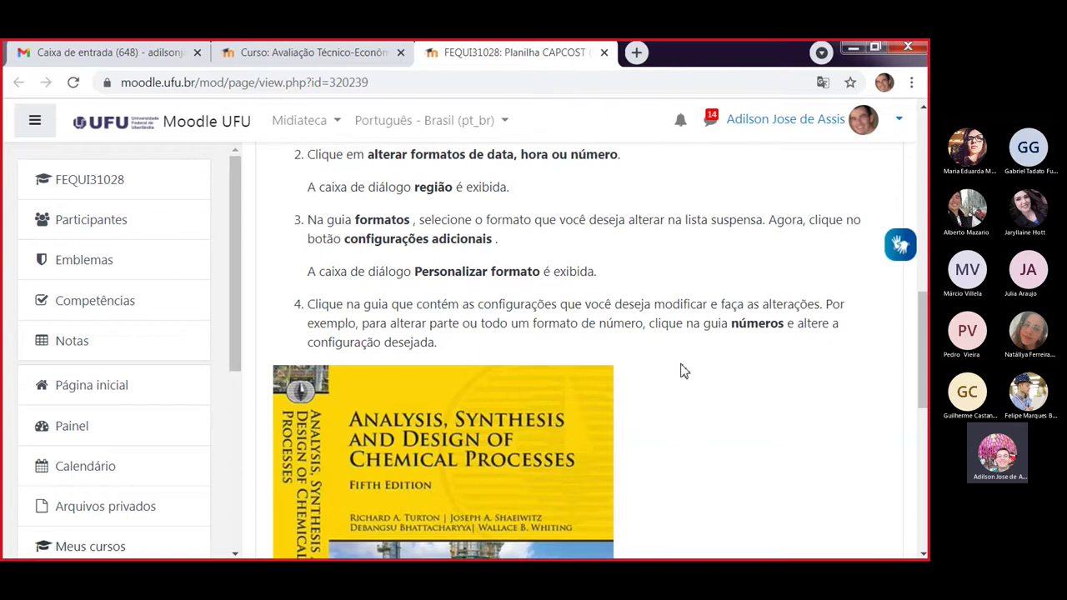
scroll(667, 417, "down", 4)
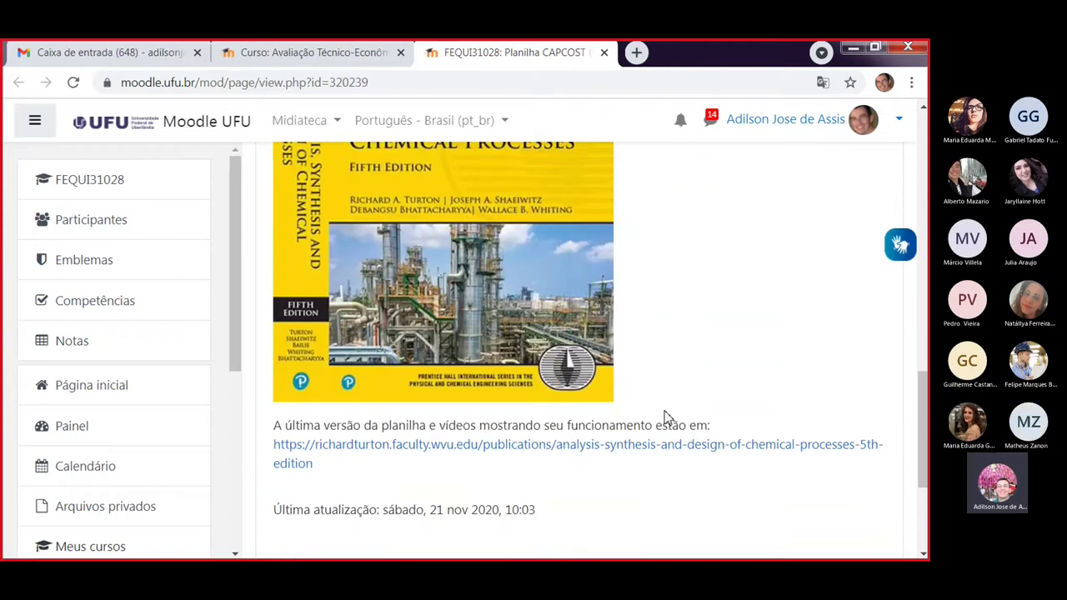
Open the linked site for Analysis Synthesis and Design of Chemical Processes 5th Edition and view its Capcost 2017 section.
left_click(547, 445)
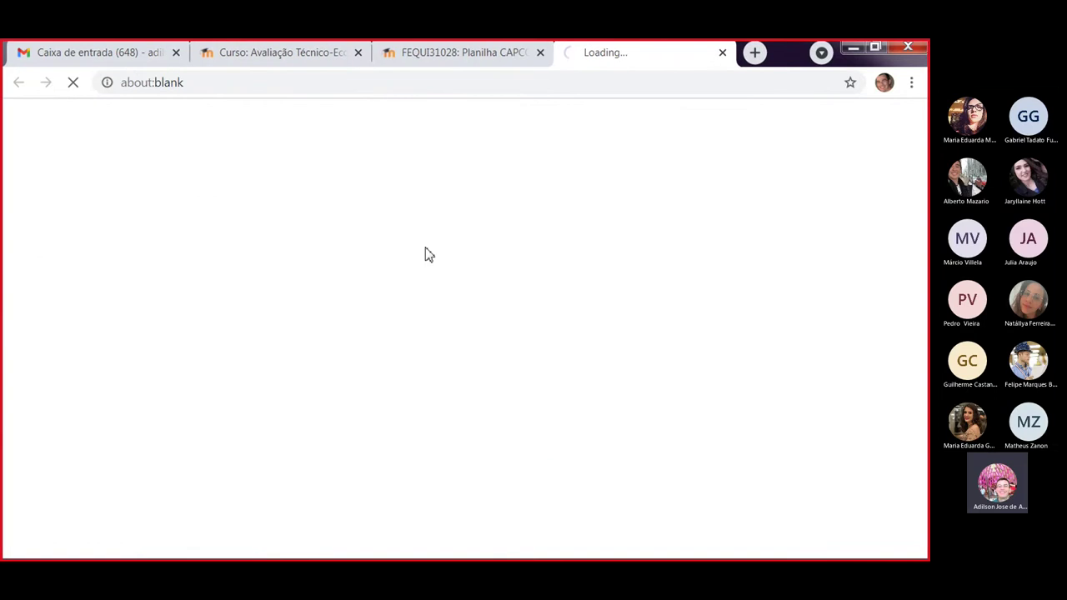
scroll(388, 381, "down", 9)
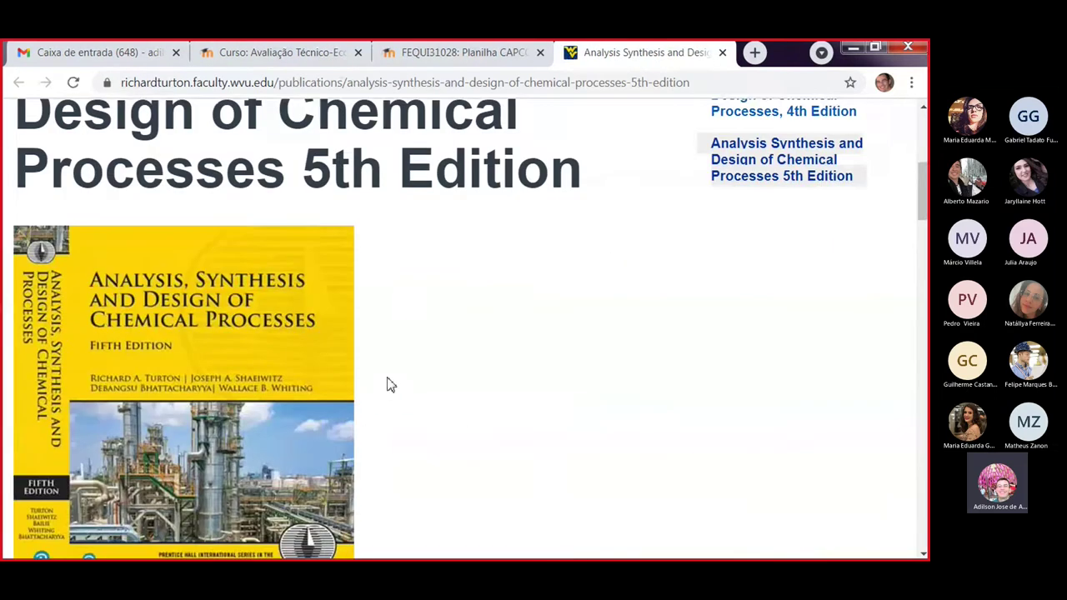
scroll(389, 381, "down", 13)
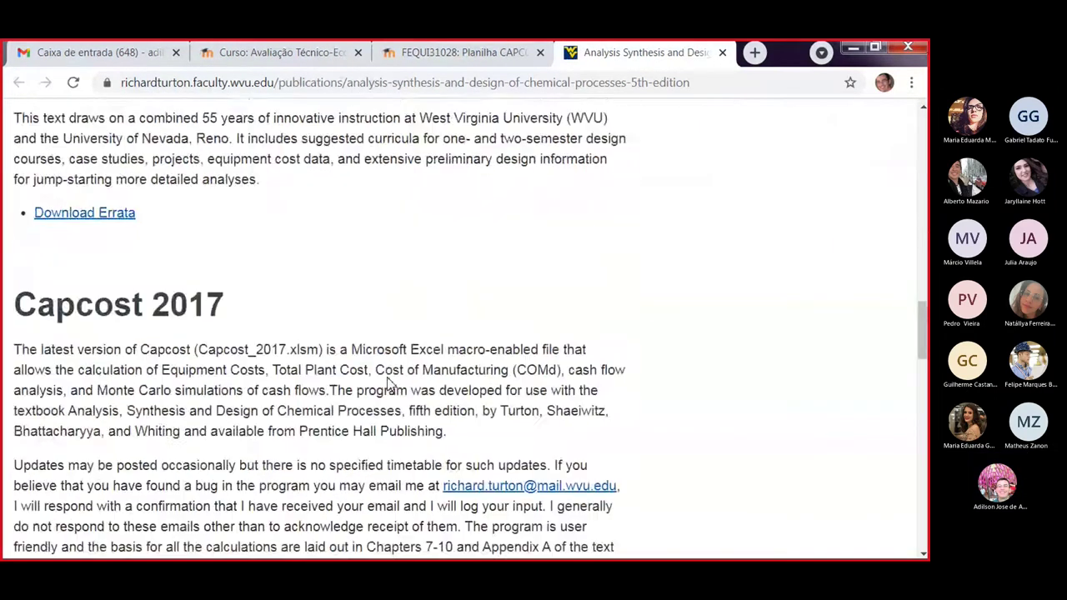
scroll(388, 385, "down", 1)
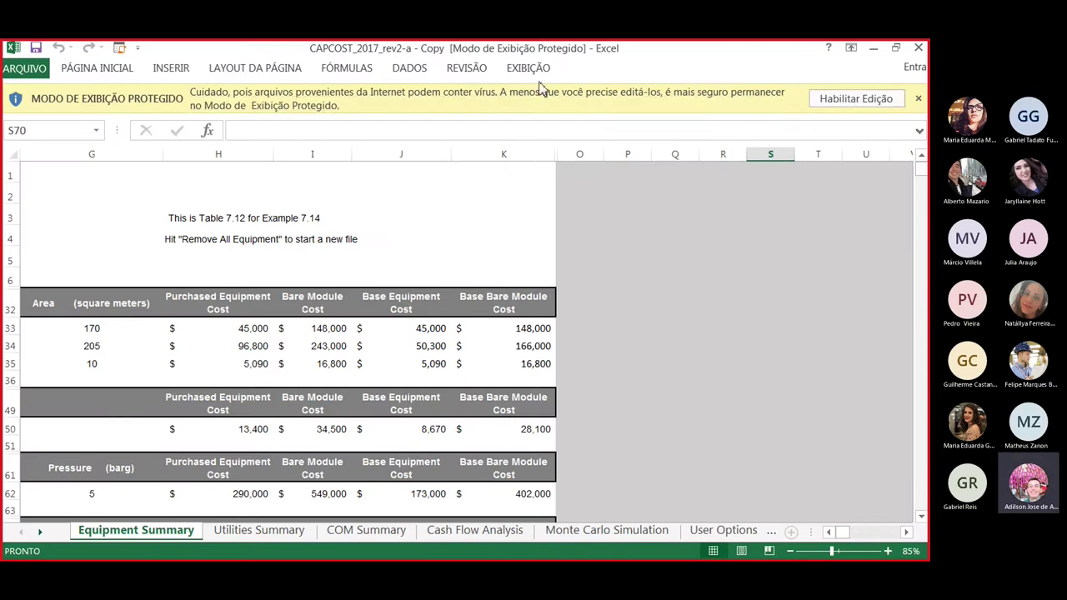
In Excel, enable editing and macro content for the CAPCOST_2017_rev2-a - Copy workbook.
left_click(840, 99)
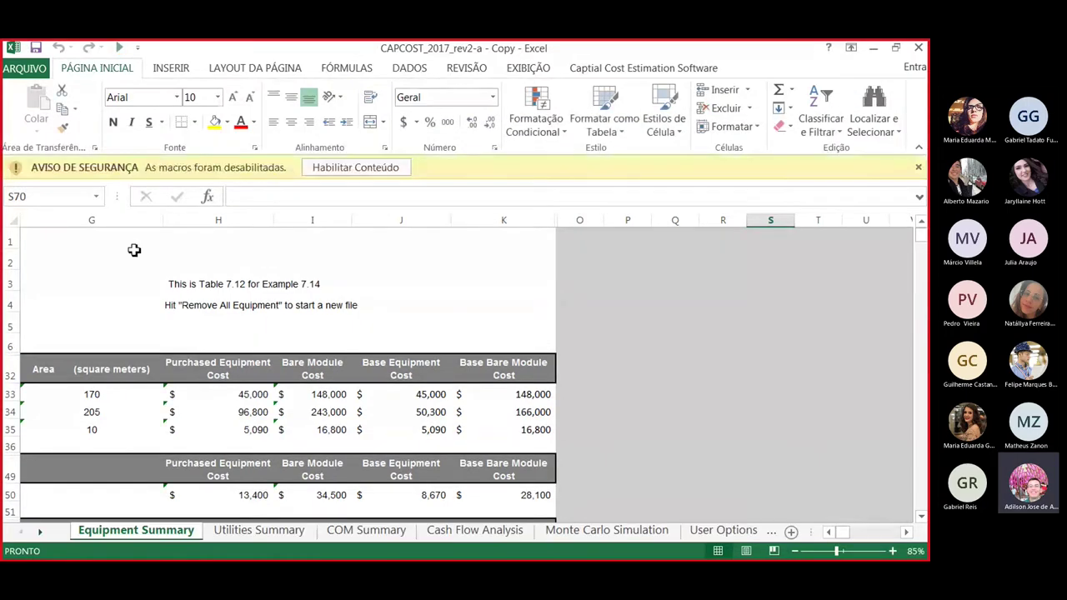
left_click(347, 171)
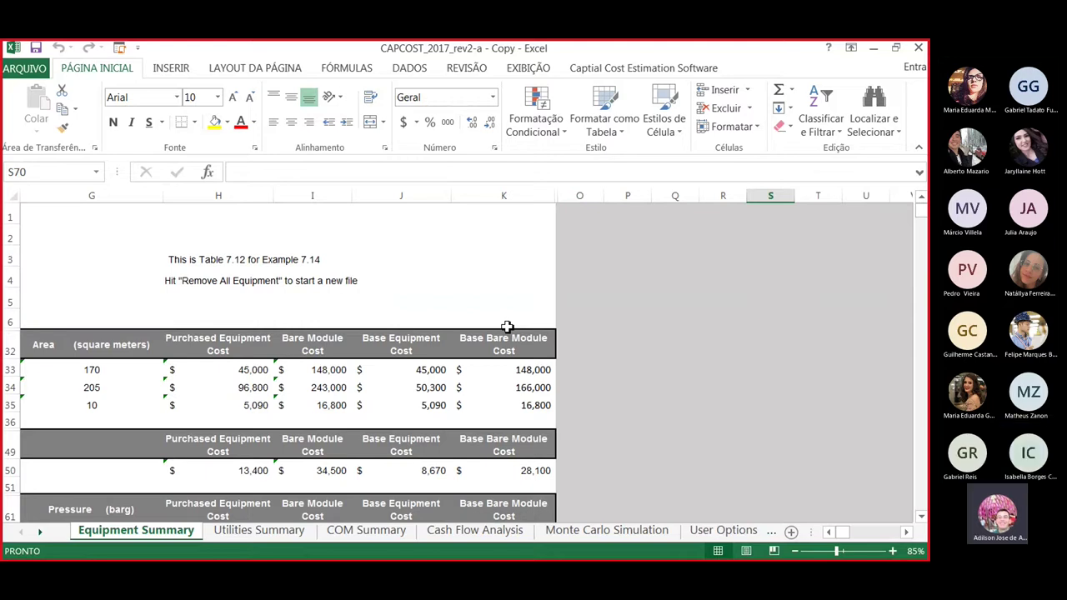
View the "Remove All Equipment" note in H4 of the Equipment Summary sheet and move along row 4 to cell A4.
scroll(384, 351, "down", 1)
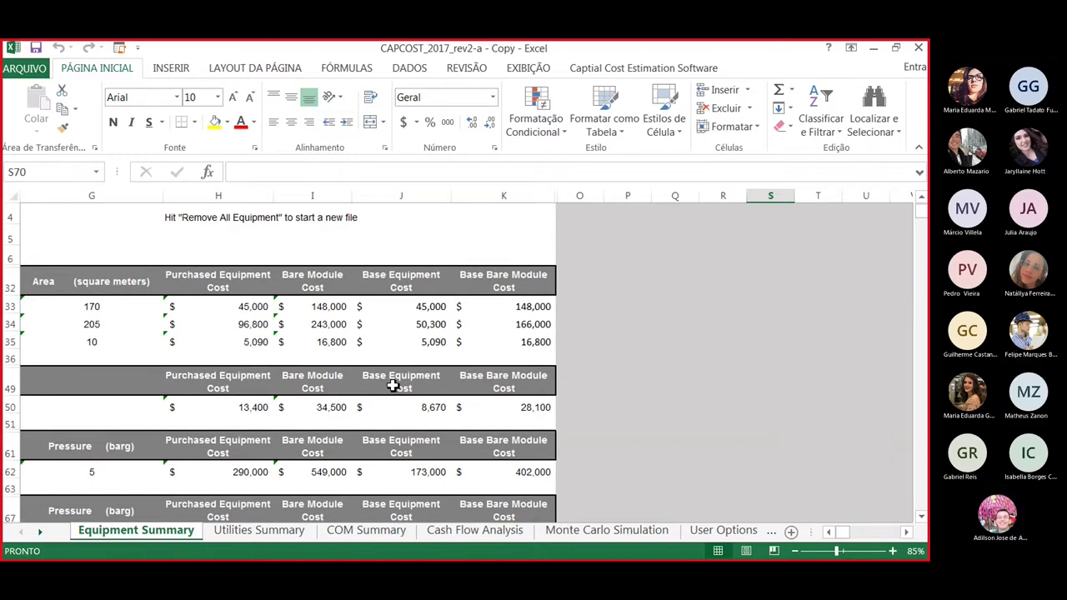
scroll(357, 300, "up", 1)
left_click(218, 288)
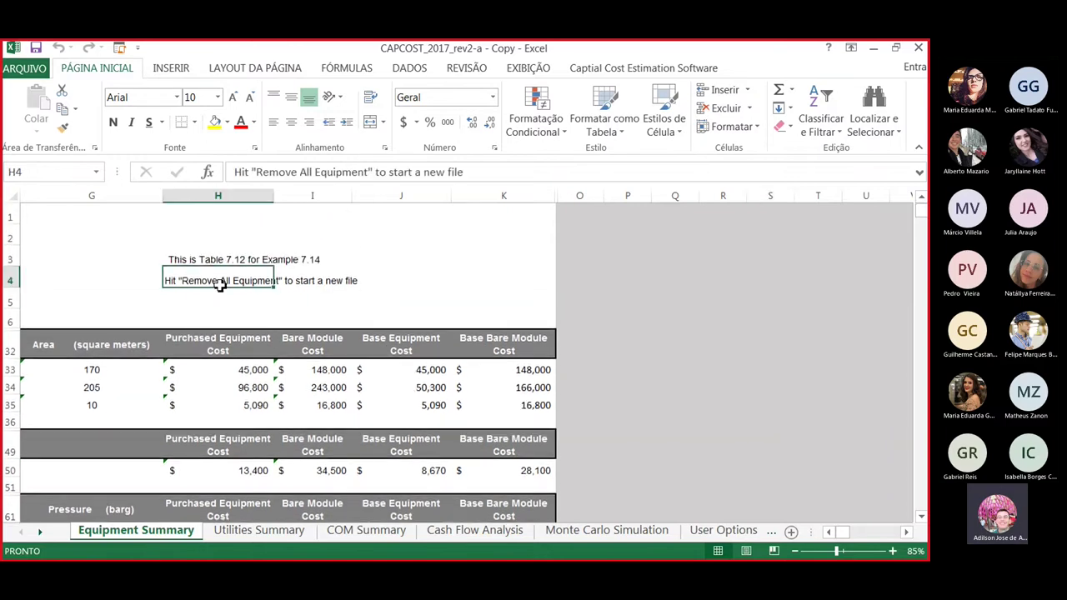
key("Left")
key("Left")
key("Left")
key("Left")
key("Left")
key("Left")
key("Left")
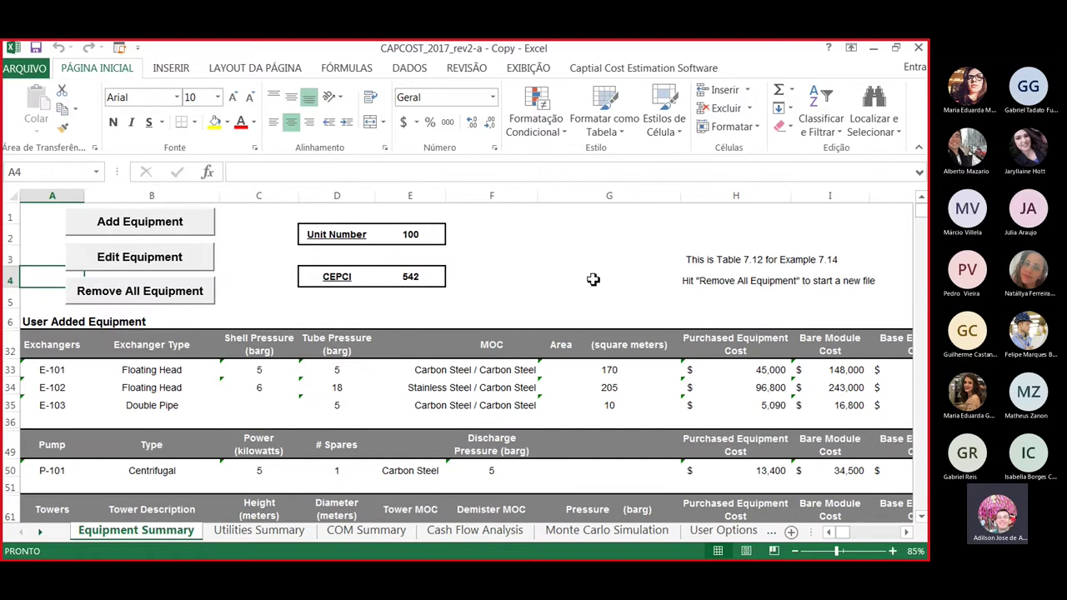
Examine the Equipment Summary sheet's user-added equipment, the CEPCI value cell and the cost totals below the equipment tables.
scroll(522, 456, "down", 1)
scroll(198, 377, "down", 1)
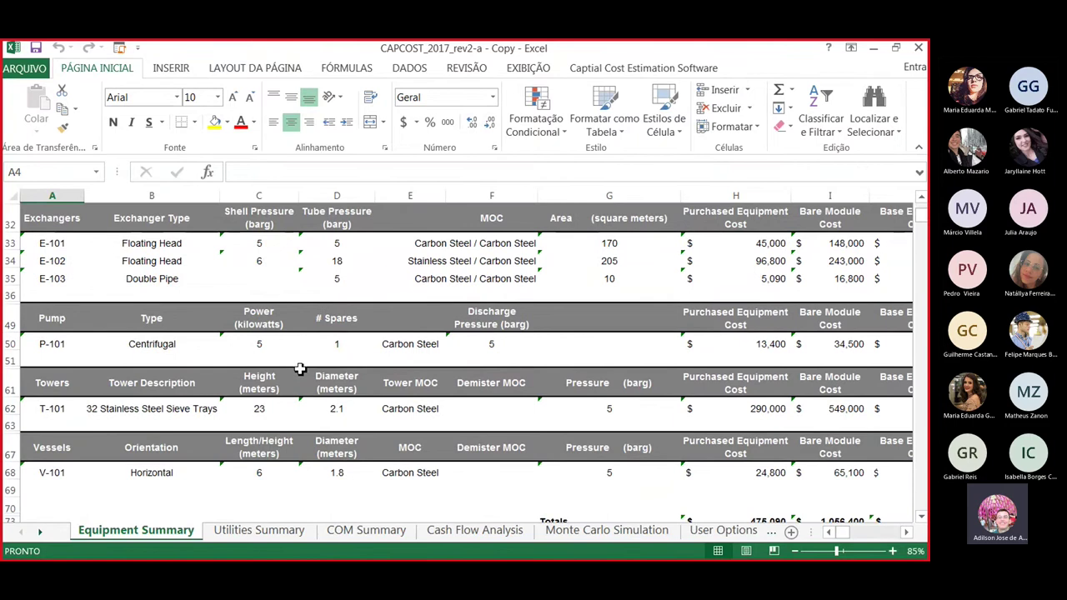
scroll(300, 350, "up", 1)
scroll(269, 337, "up", 2)
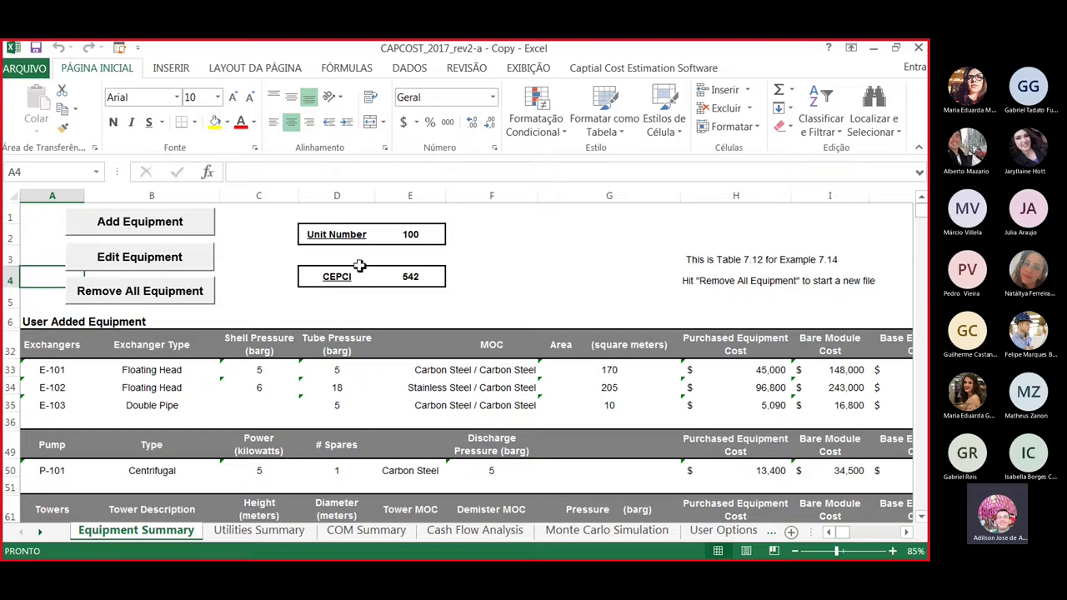
left_click(410, 280)
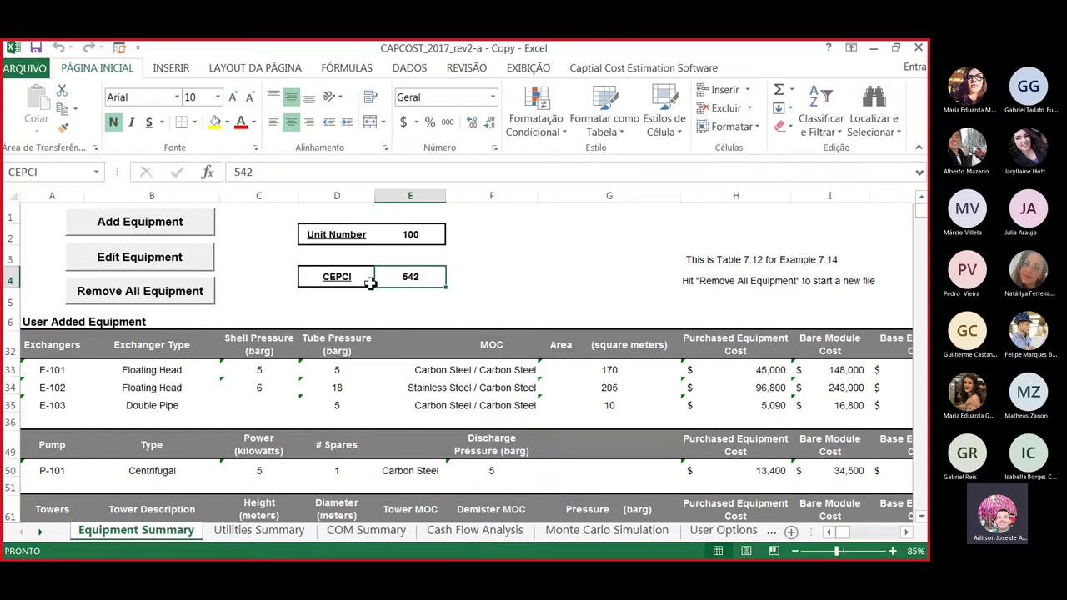
scroll(394, 305, "down", 1)
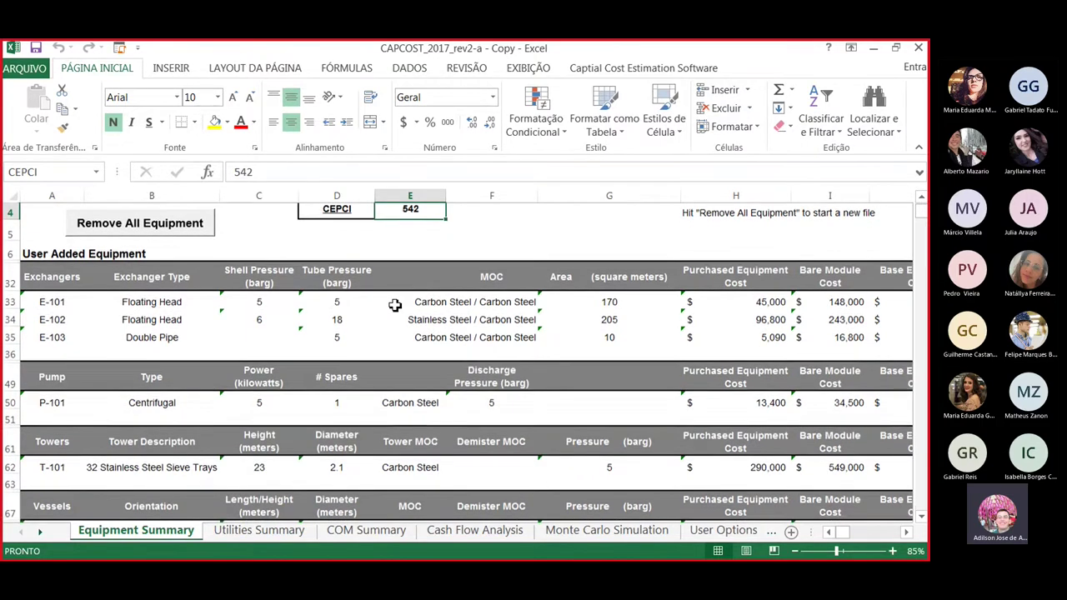
scroll(394, 306, "down", 1)
scroll(517, 375, "down", 1)
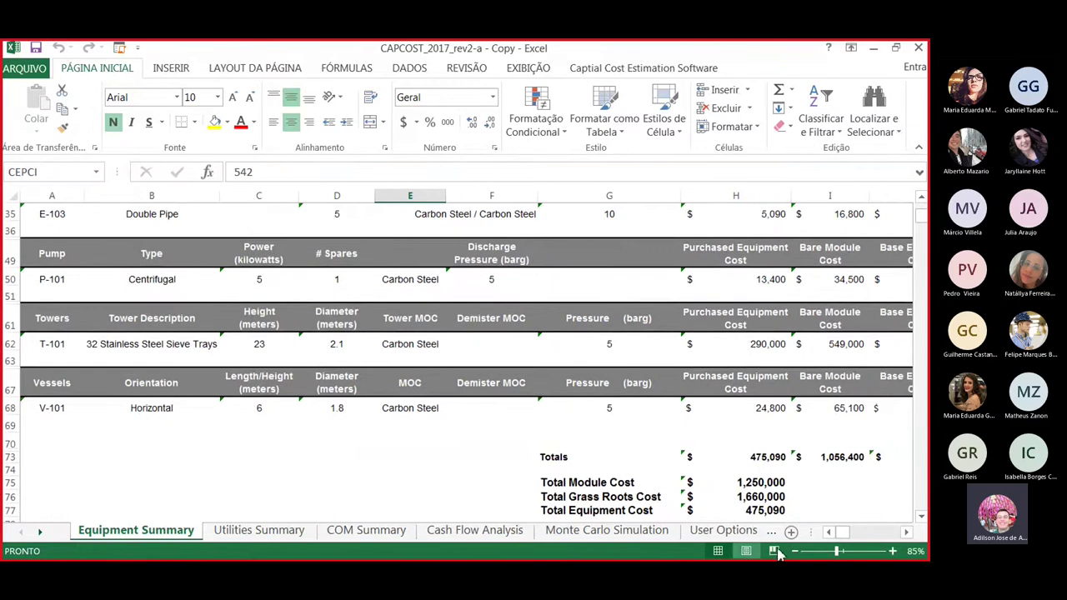
Open the Equipment Cost Data sheet and view its cost coefficient tables, going up to Blender Data.
left_click(44, 533)
left_click(41, 533)
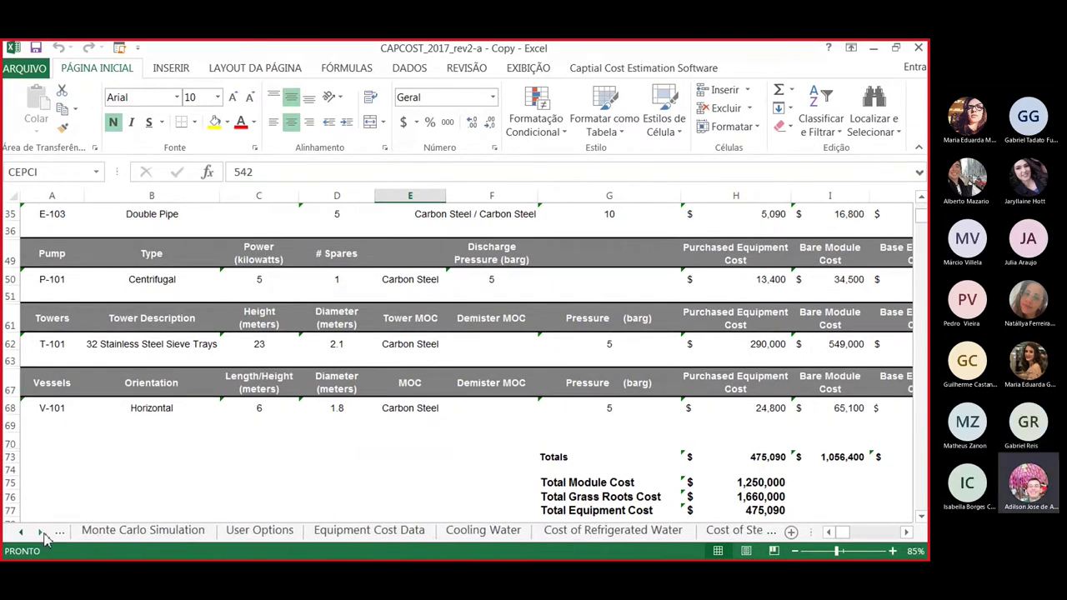
left_click(350, 533)
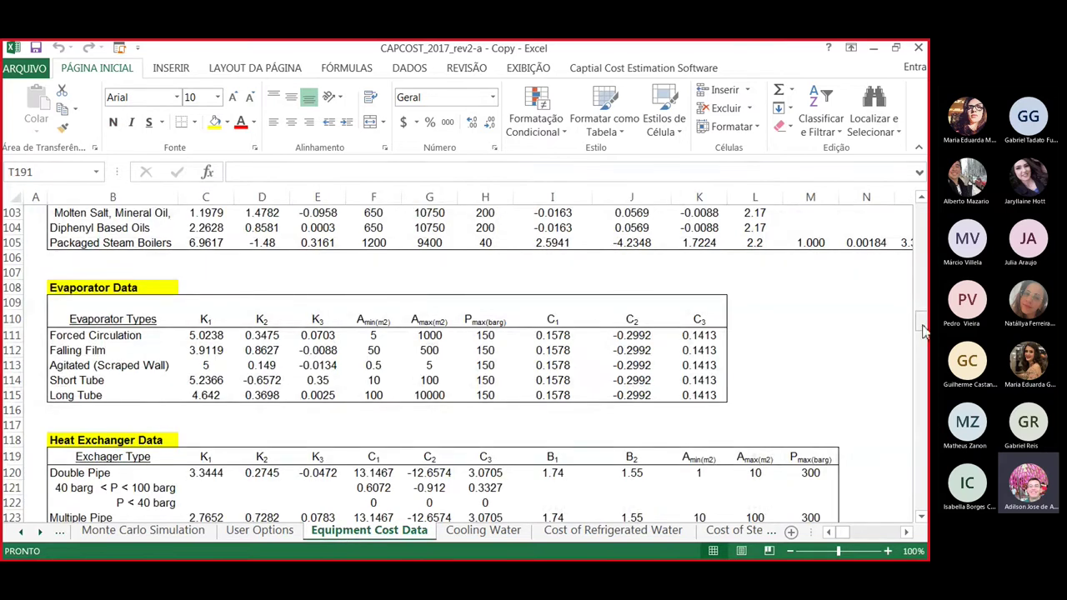
left_click_drag(923, 333, 921, 213)
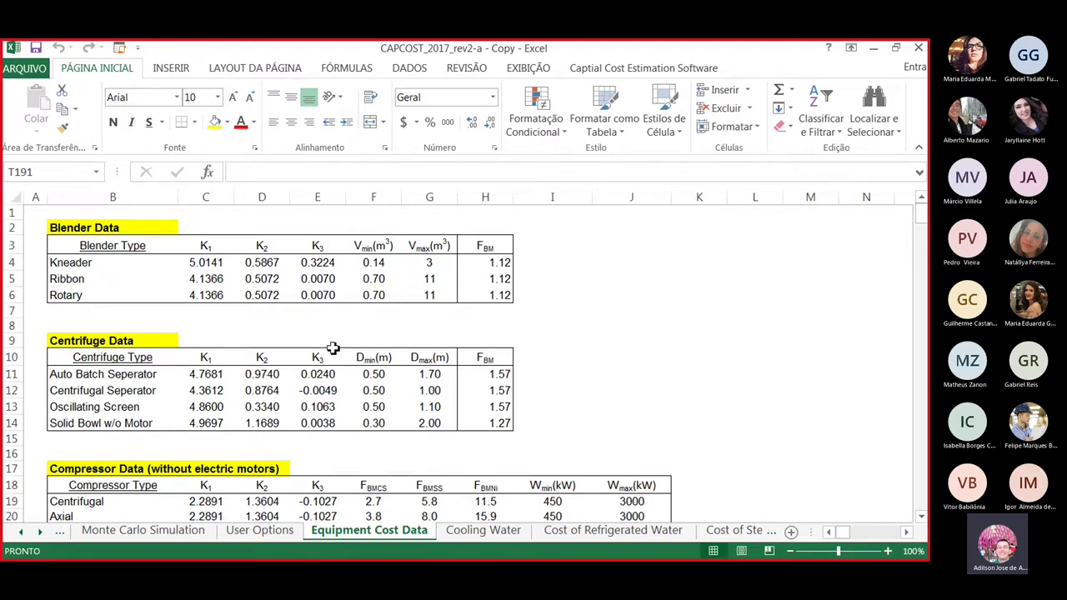
View the Utilities Summary sheet and return to the Equipment Summary sheet.
left_click(22, 531)
left_click(23, 531)
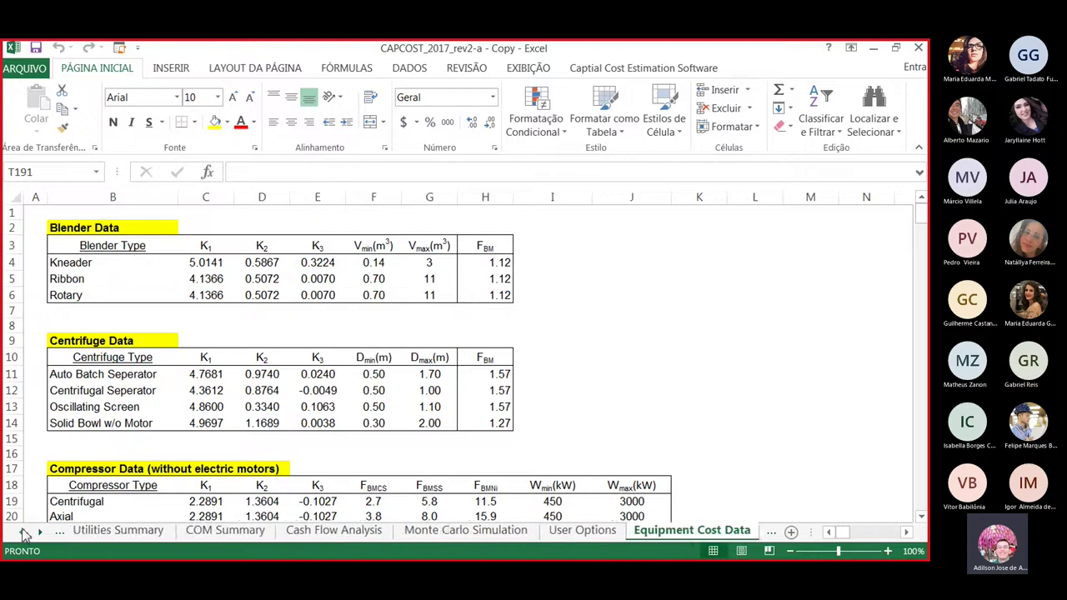
left_click(126, 531)
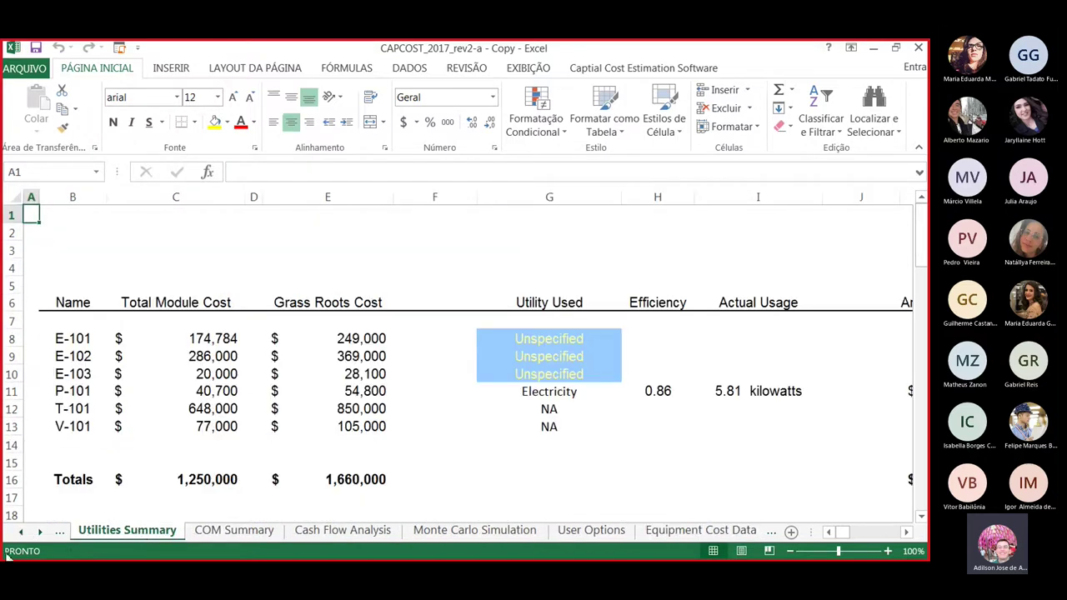
left_click(22, 532)
left_click(142, 533)
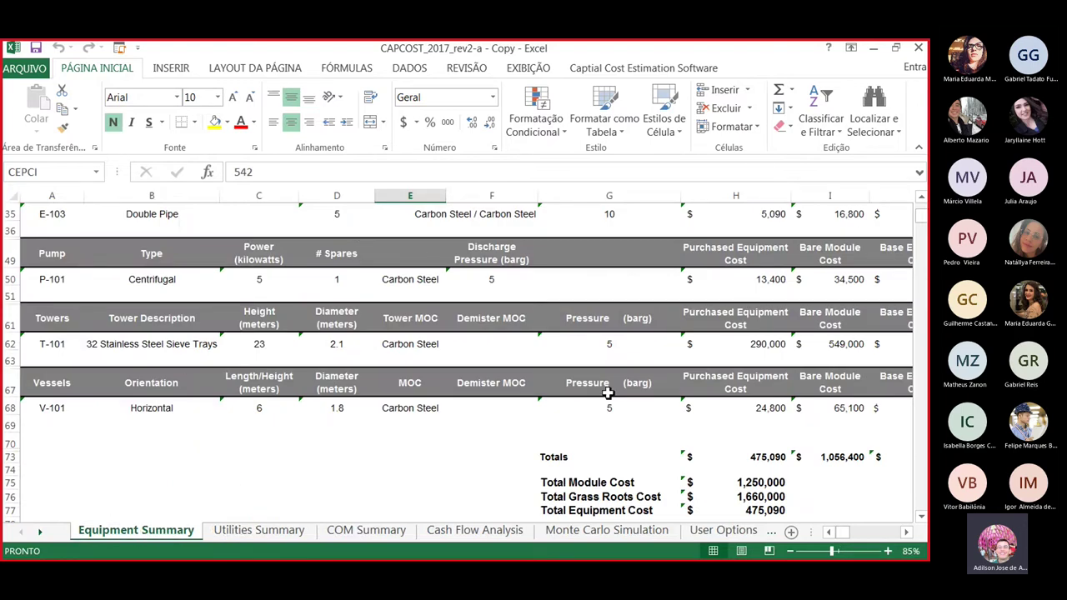
Inspect the formulas behind Total Module Cost, Total Grass Roots Cost and Lang Factor Cost below the equipment tables.
scroll(681, 352, "up", 1)
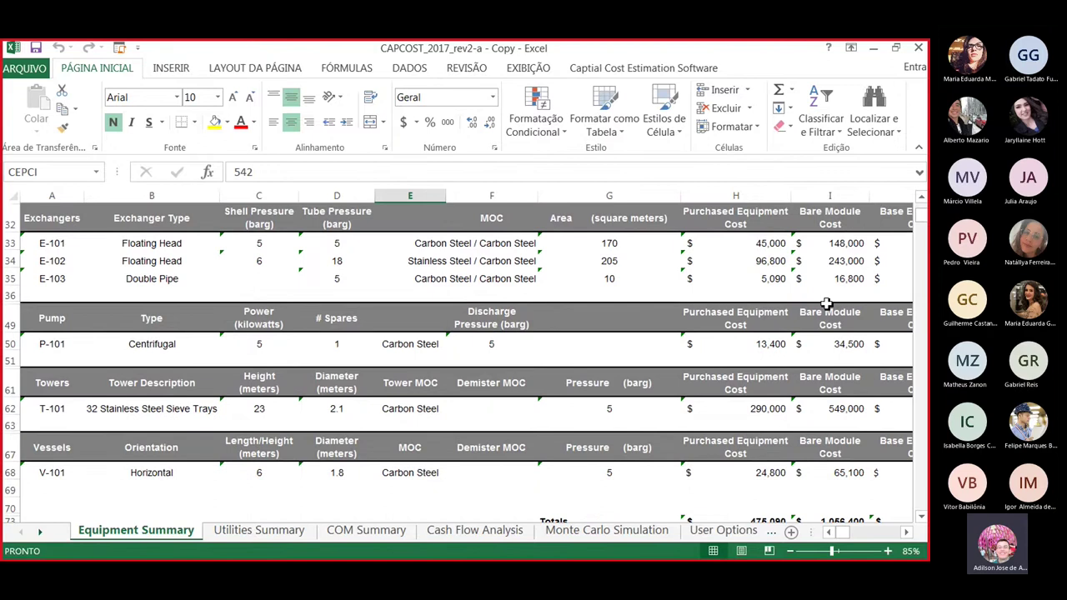
scroll(667, 433, "down", 1)
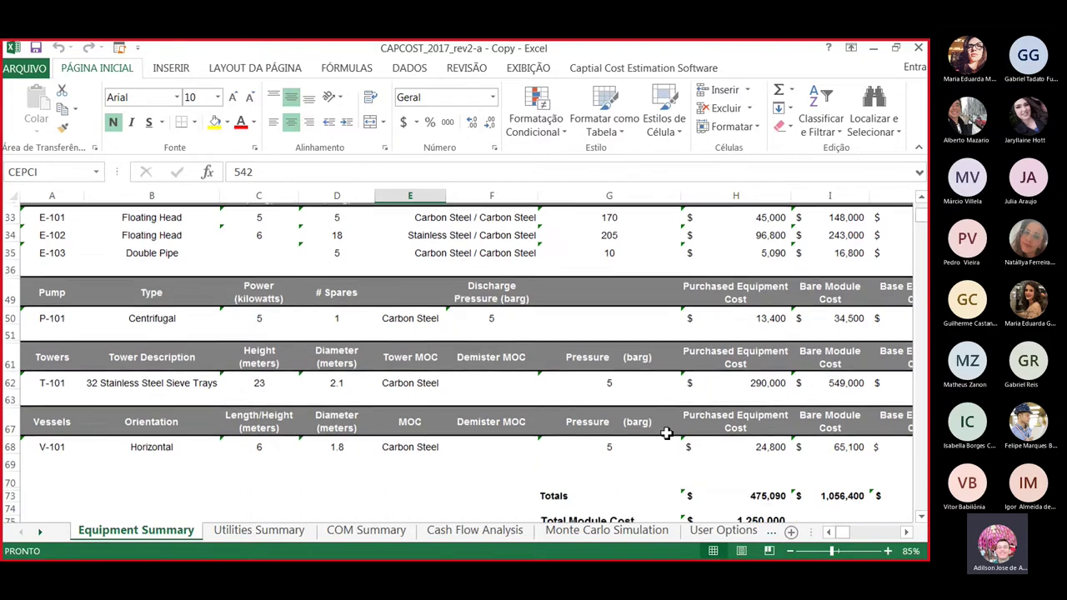
scroll(675, 500, "down", 1)
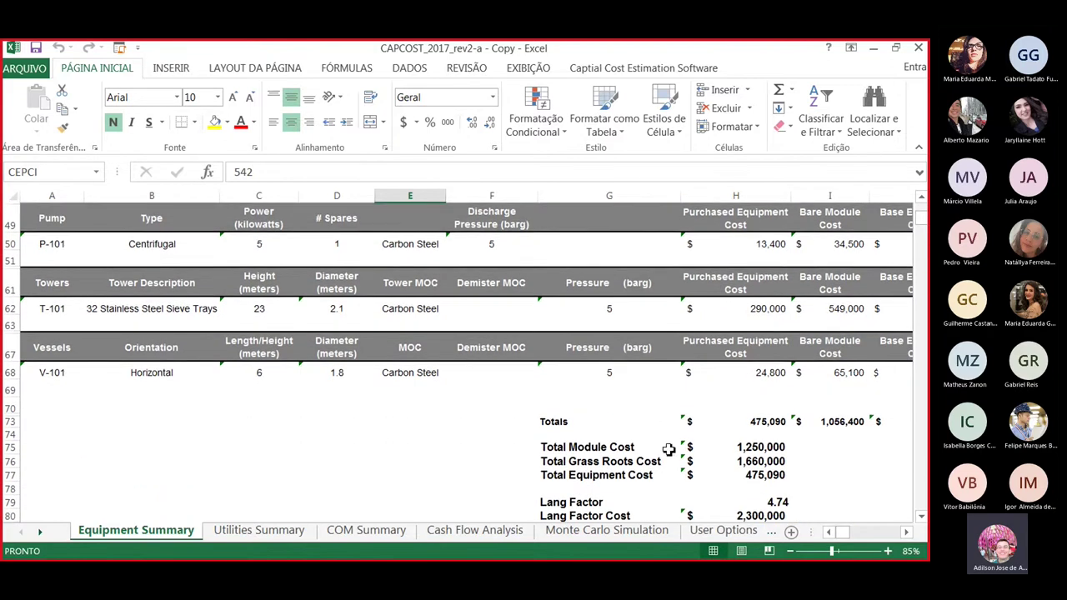
left_click(764, 447)
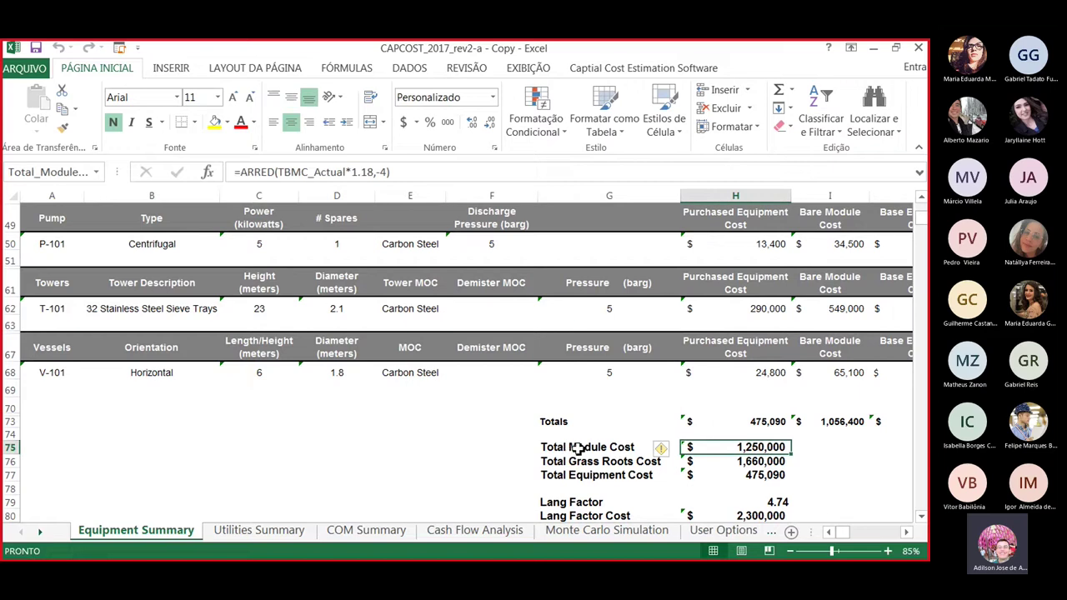
left_click(744, 459)
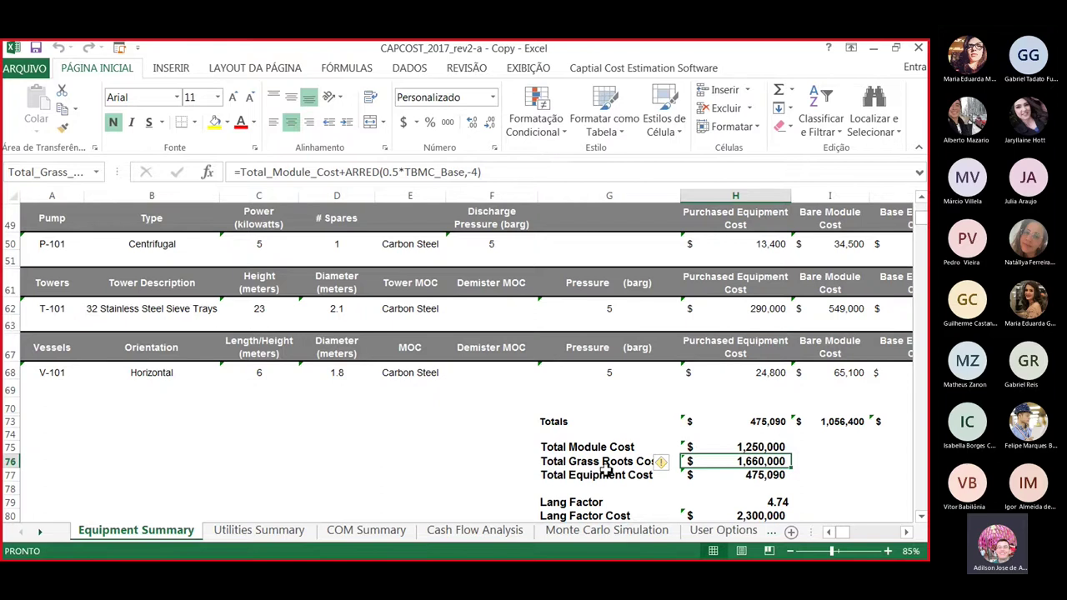
left_click(762, 447)
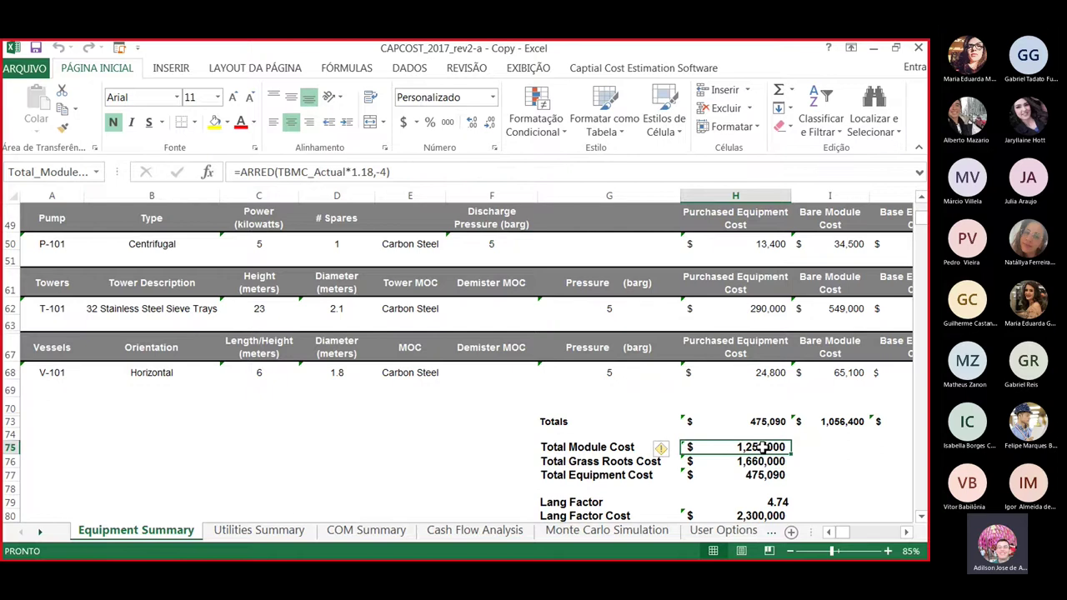
scroll(439, 442, "down", 1)
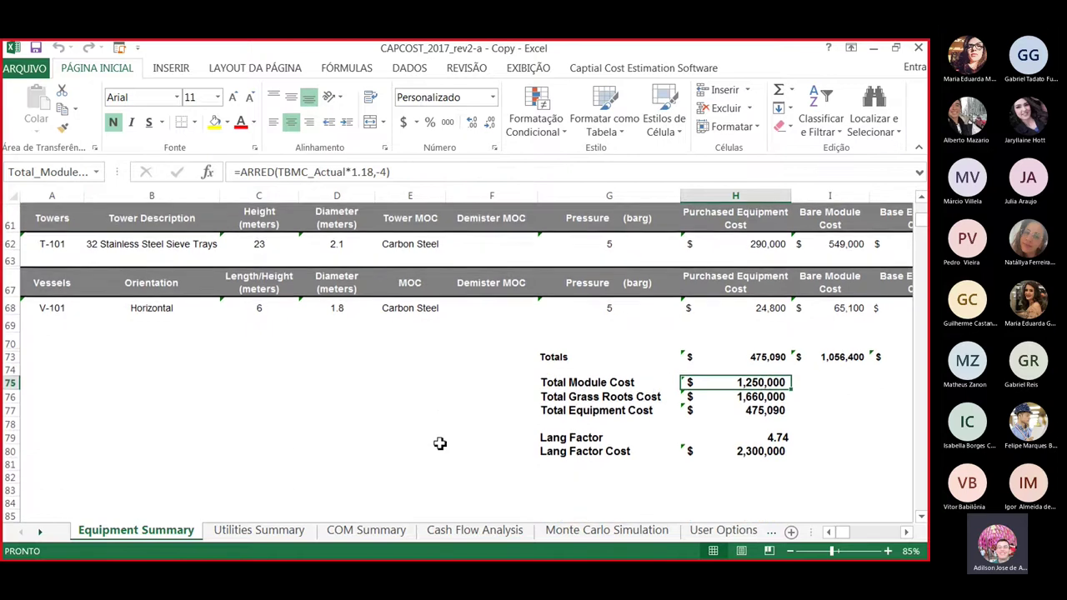
left_click(750, 454)
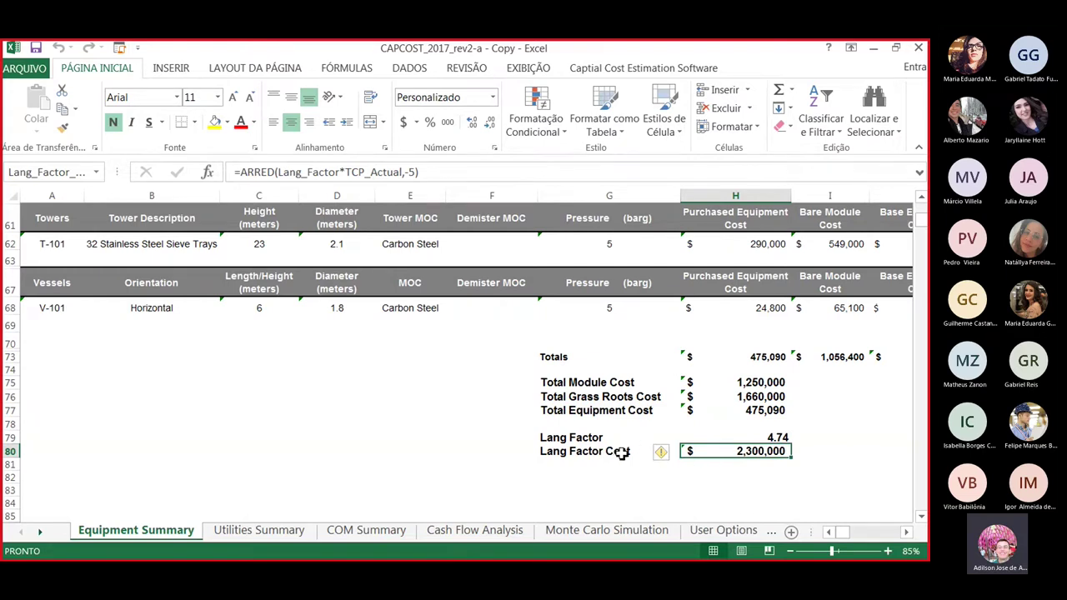
Review the Equipment Summary sheet from the cost totals up to the CEPCI cell and back down the equipment tables.
scroll(509, 333, "up", 1)
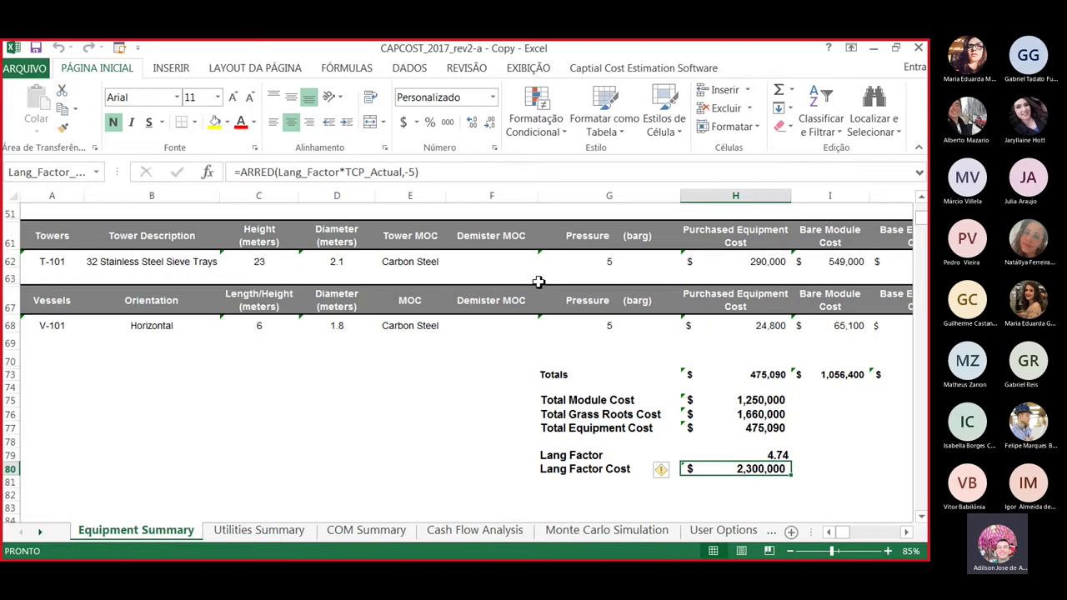
scroll(212, 392, "up", 3)
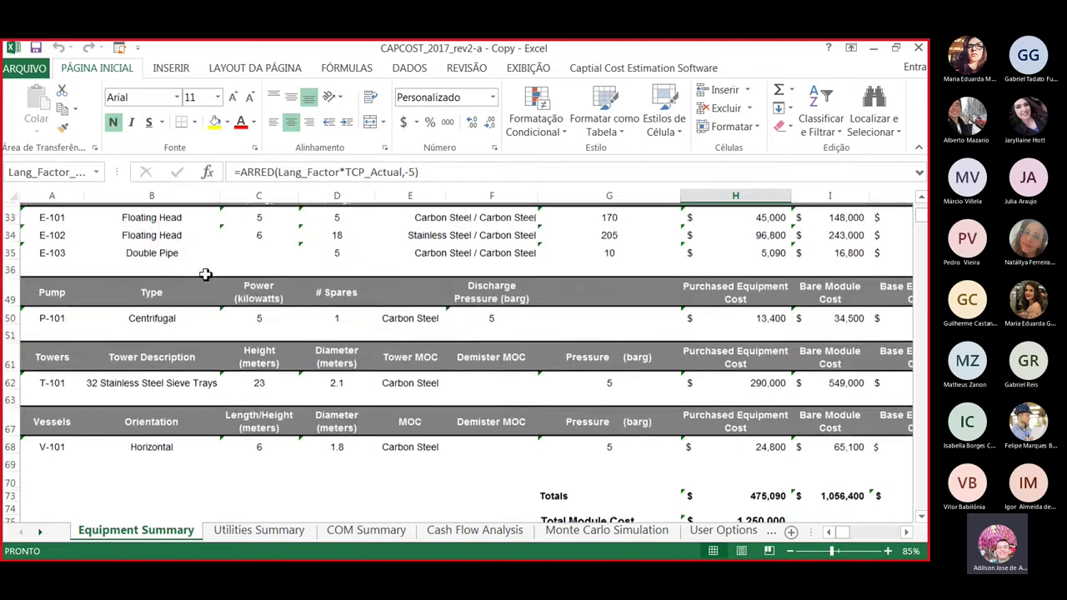
scroll(205, 274, "up", 2)
scroll(225, 296, "up", 1)
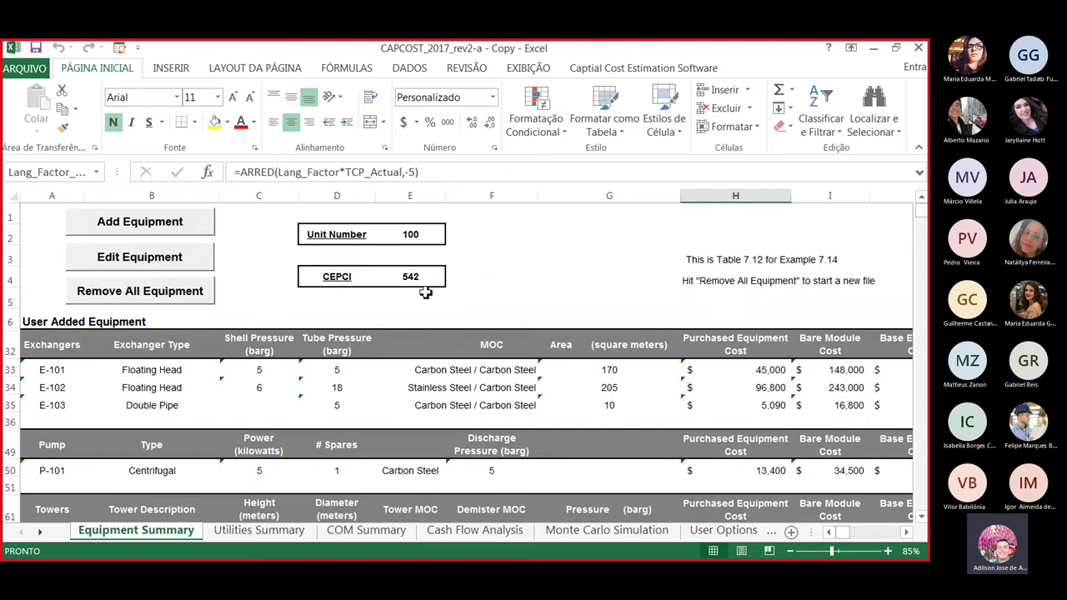
scroll(423, 383, "down", 3)
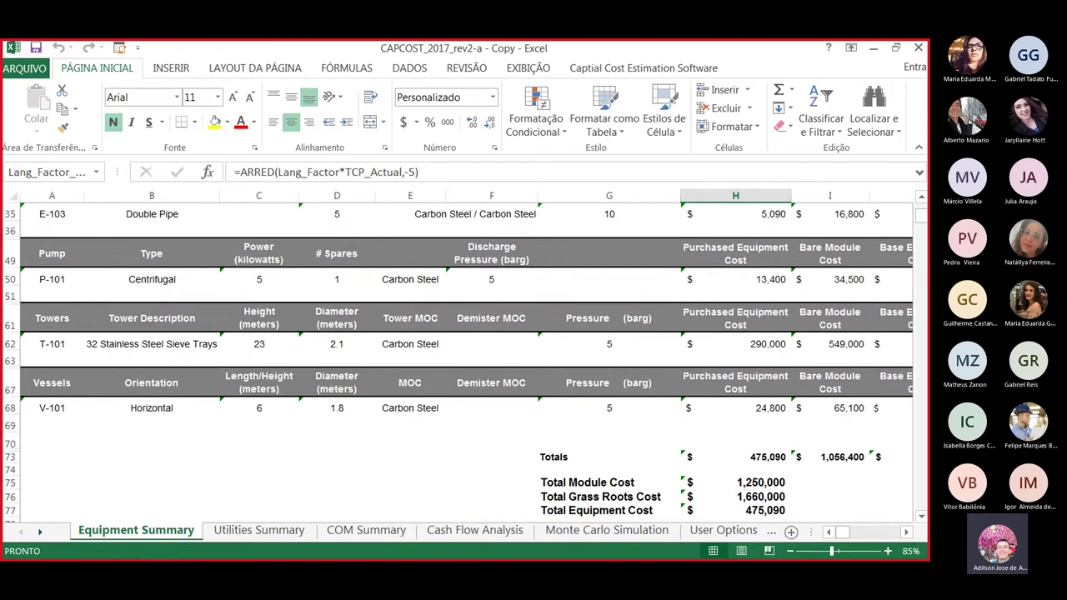
View the coefficient tables on the Equipment Cost Data sheet and return to the exchangers on the Equipment Summary sheet.
left_click(39, 531)
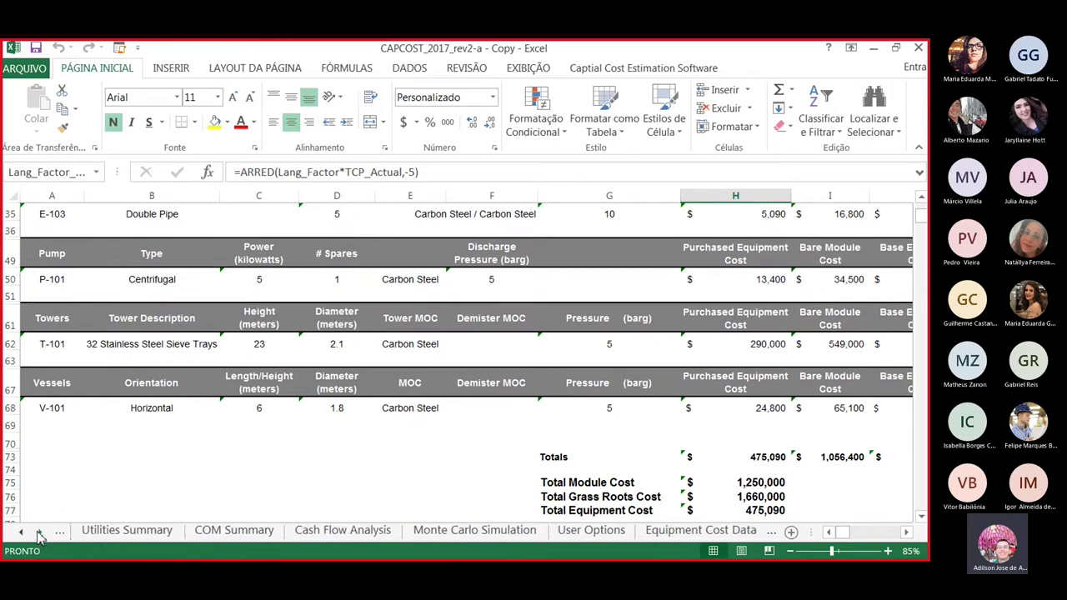
left_click(39, 531)
left_click(591, 531)
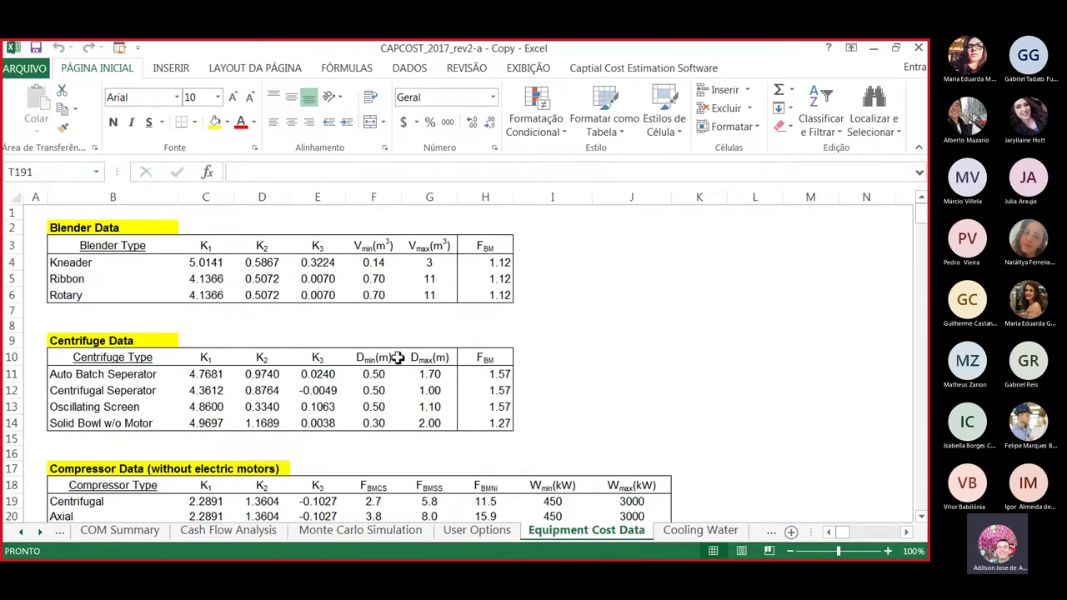
left_click(22, 532)
left_click(22, 532)
left_click(22, 531)
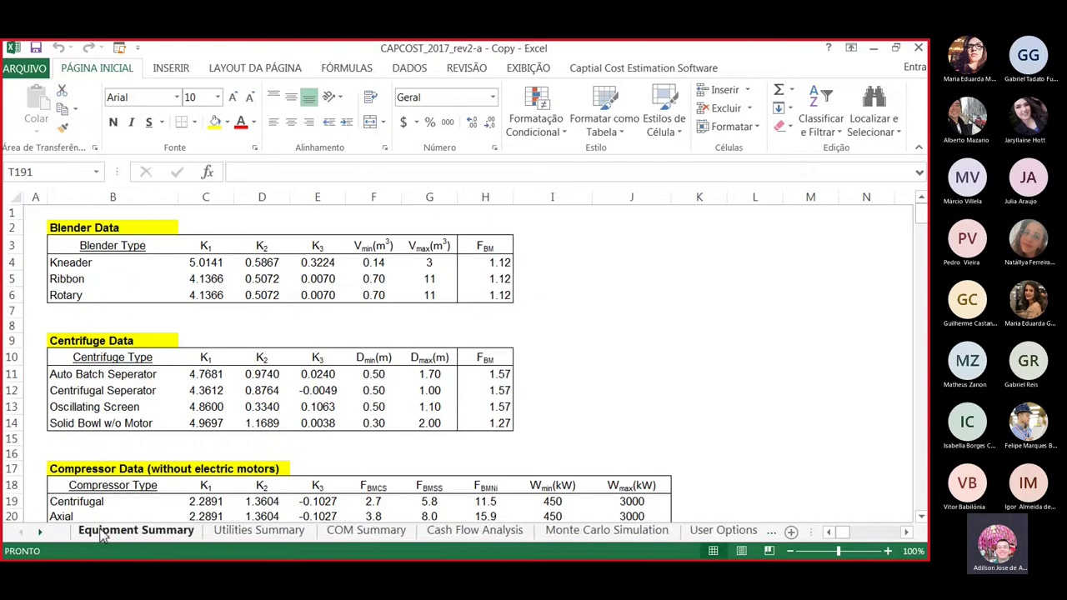
left_click(134, 530)
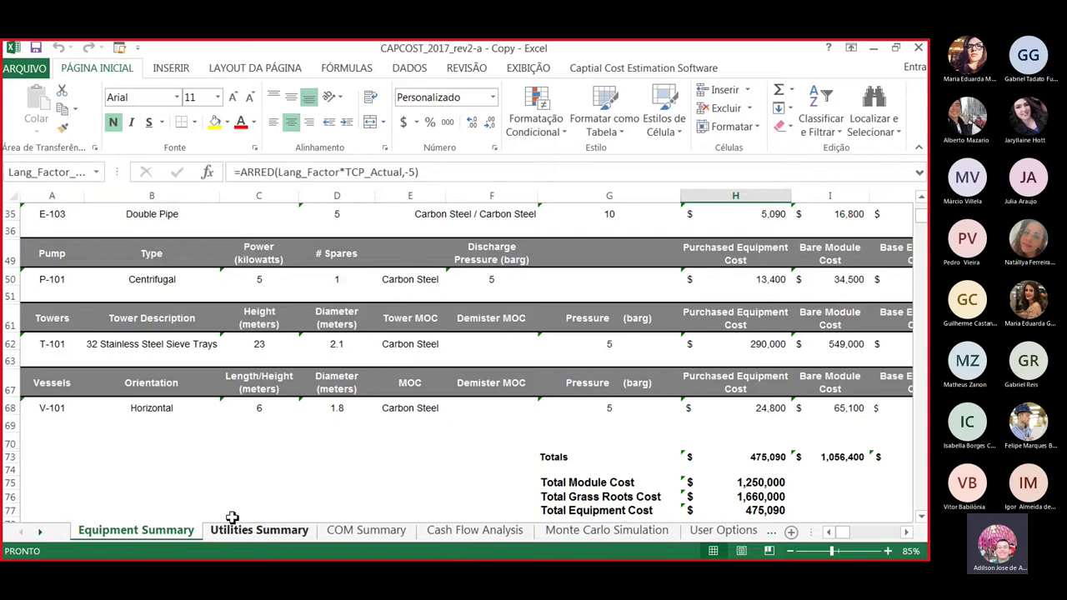
scroll(255, 450, "up", 1)
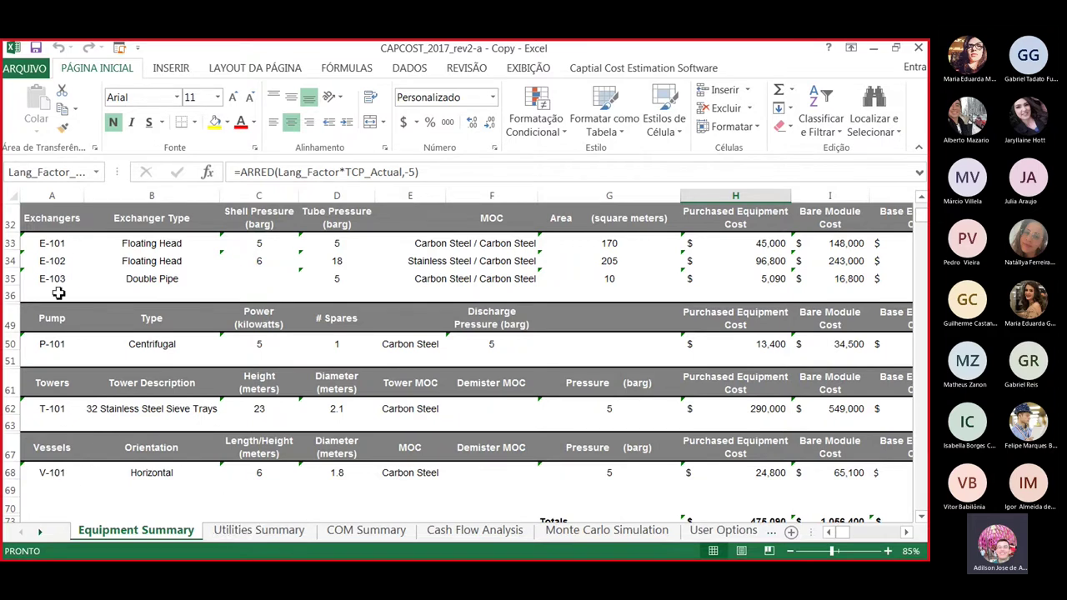
Open the utility form for exchanger E-101 on the Utilities Summary sheet and choose Cooling Water from the cooling utilities.
left_click(268, 534)
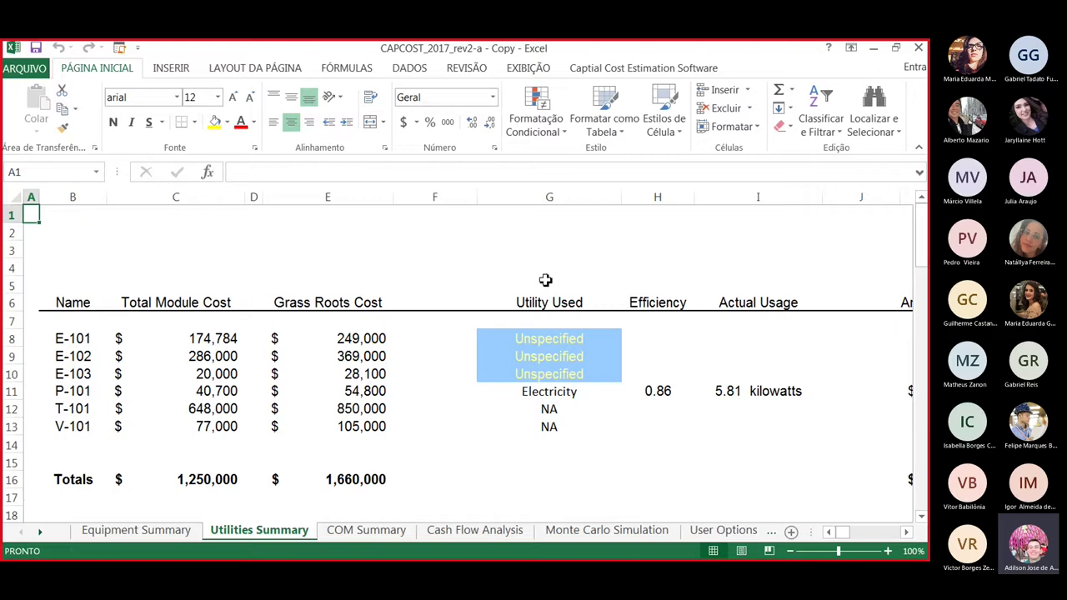
left_click(554, 342)
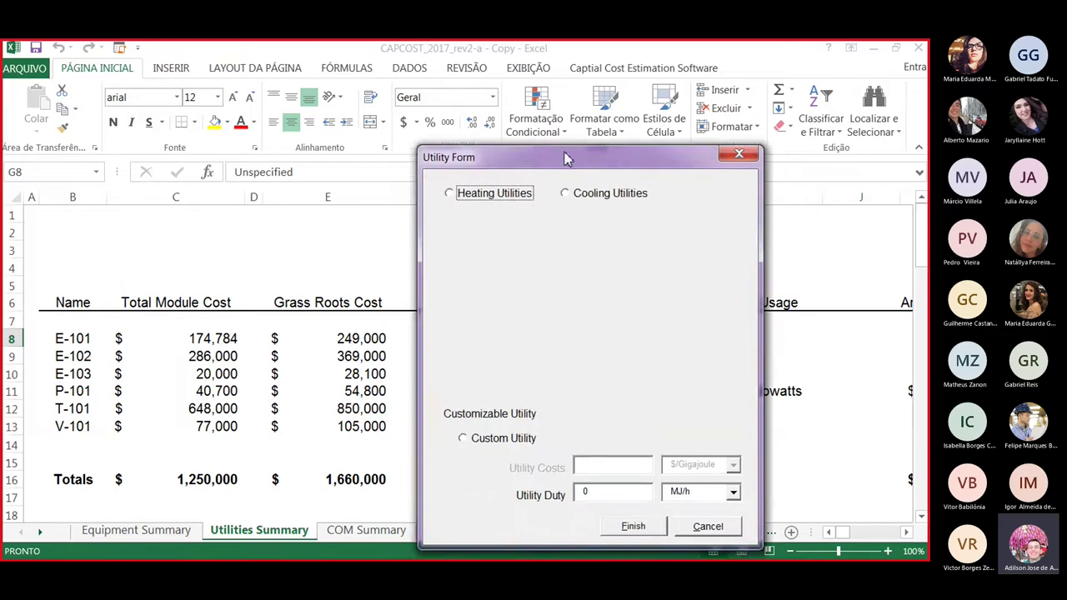
left_click_drag(561, 157, 695, 121)
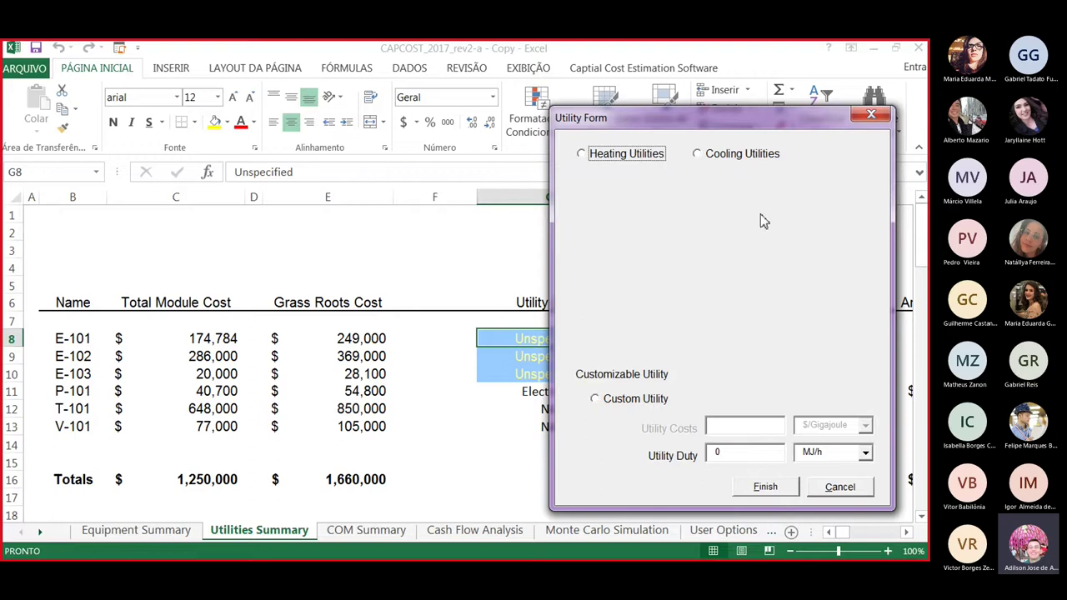
left_click(699, 155)
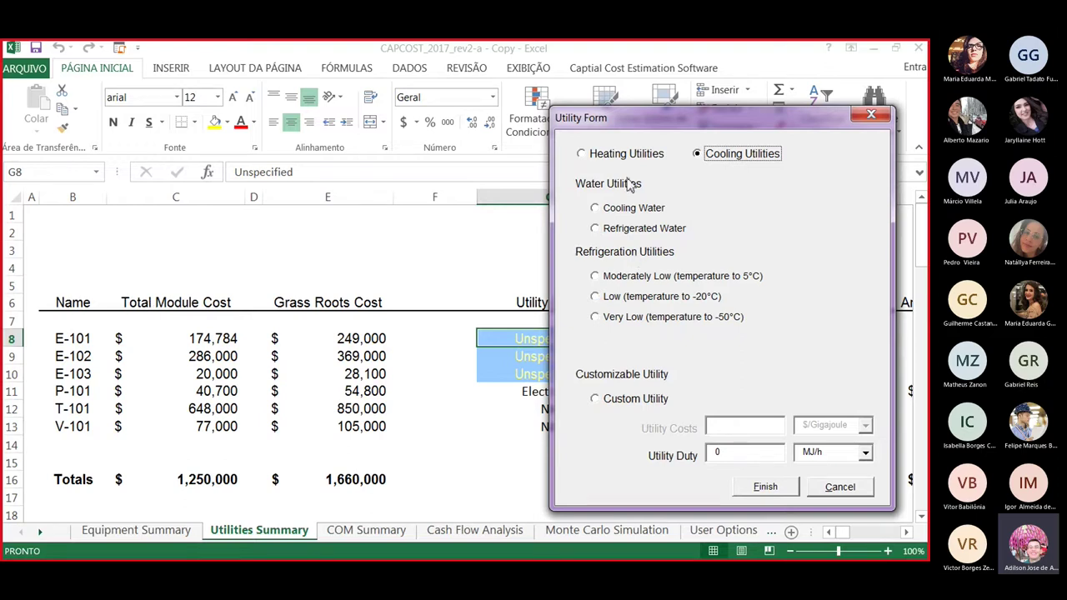
left_click(594, 210)
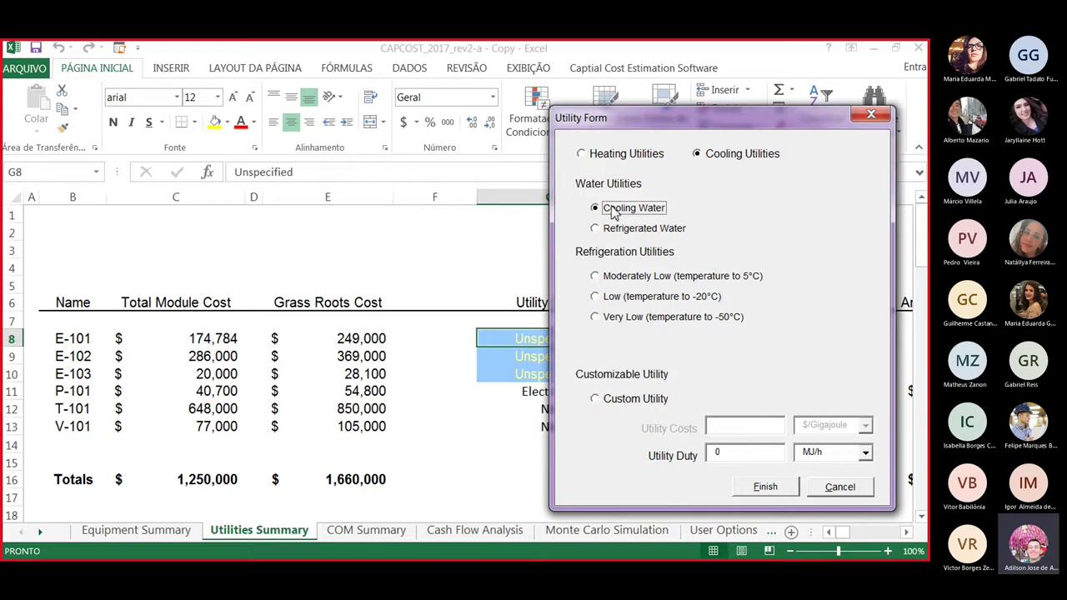
left_click(599, 282)
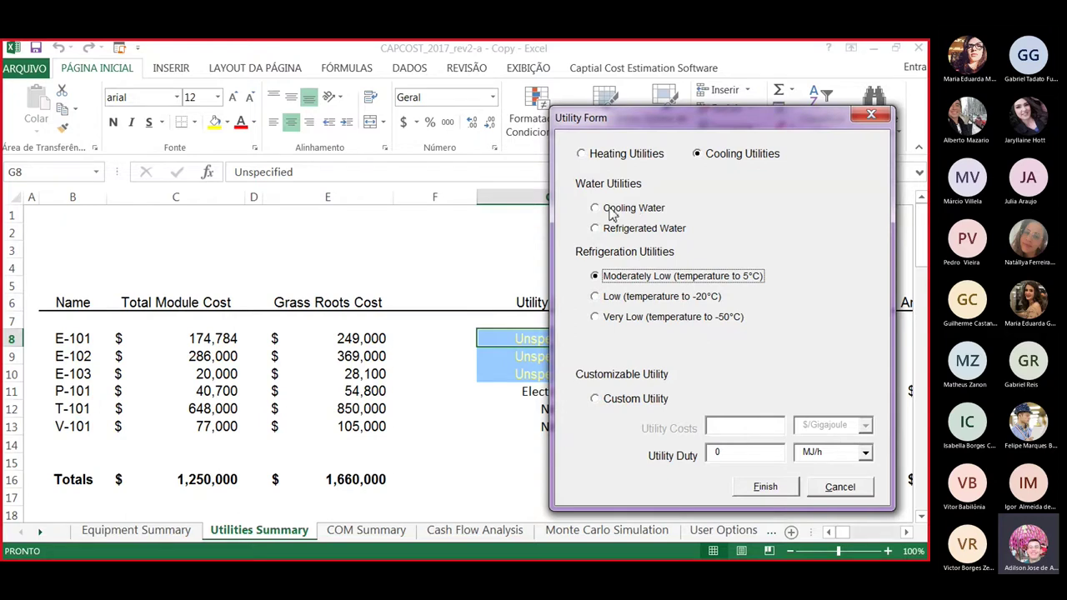
left_click(611, 214)
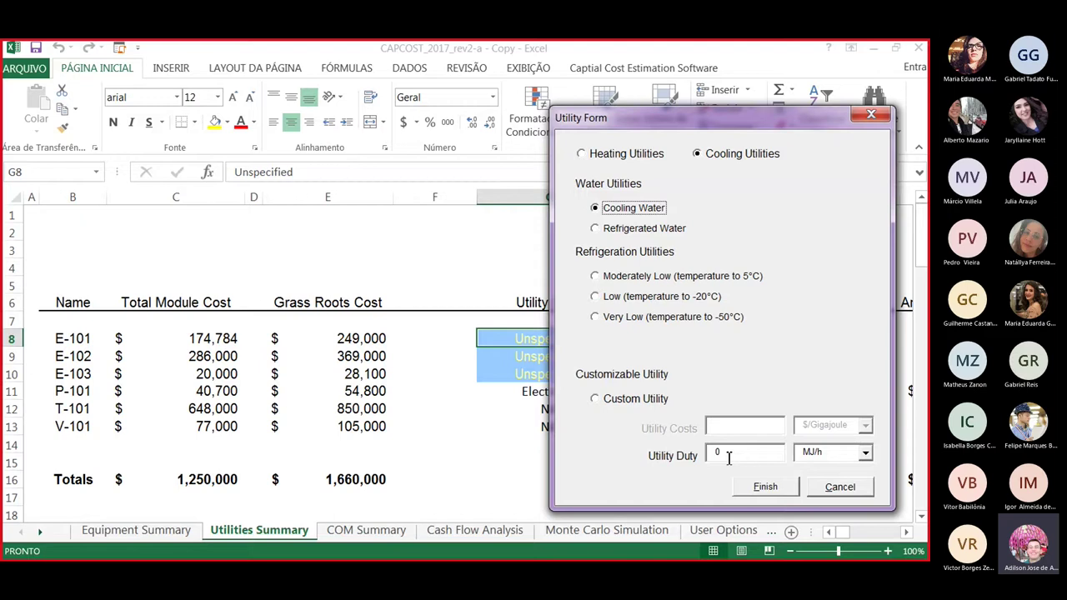
Set the utility duty for E-101 to 10000, keeping MJ/h as the unit.
left_click_drag(728, 457, 688, 455)
type("10000")
left_click(864, 455)
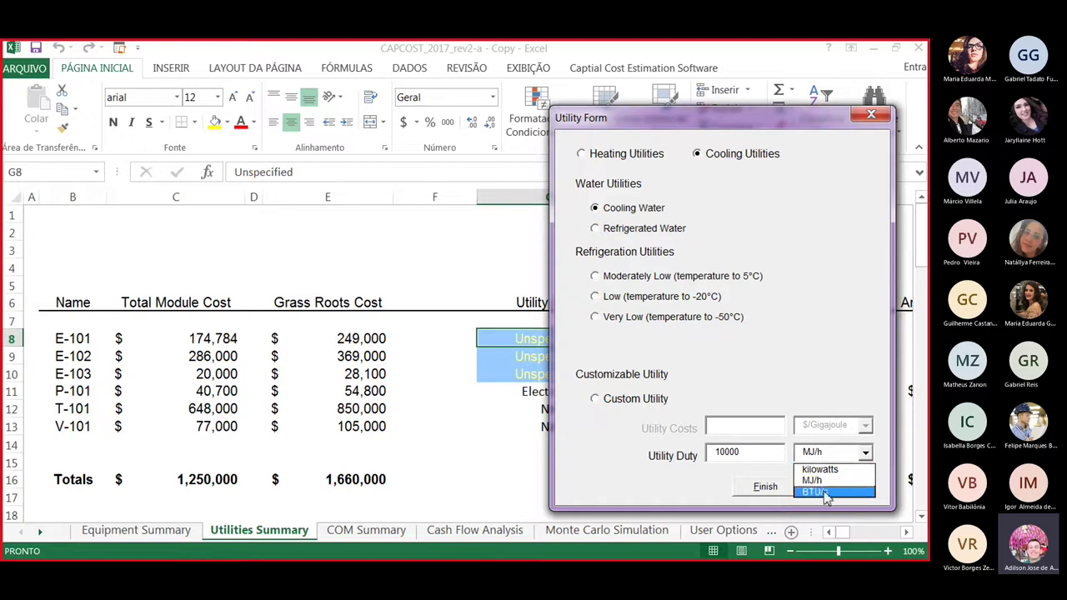
left_click(699, 485)
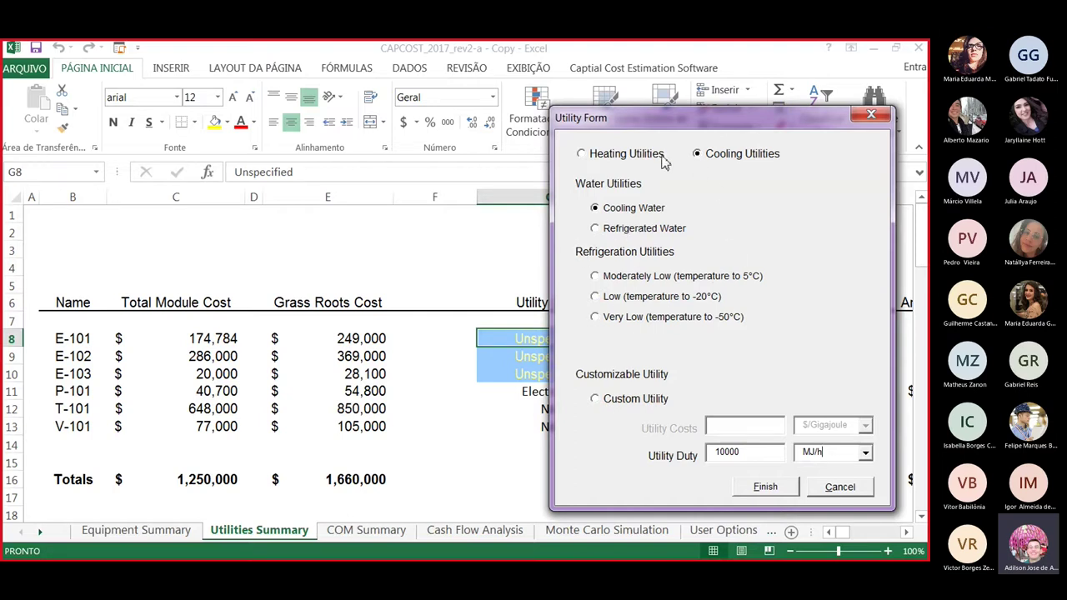
View the Custom Utility option in the form, with its utility cost entry and the available cost units.
left_click(594, 401)
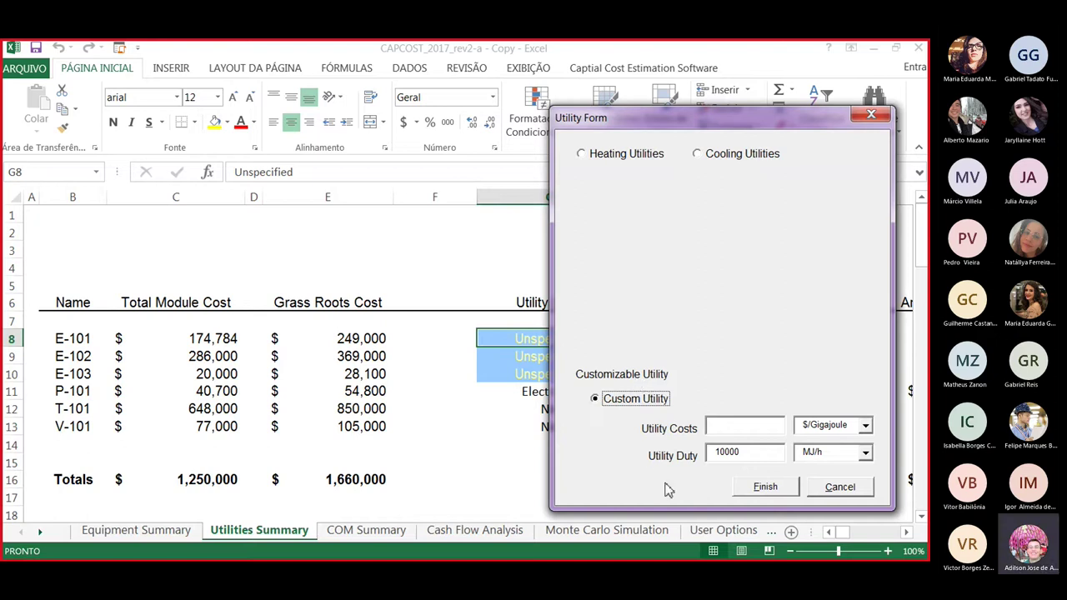
left_click(725, 429)
left_click(865, 426)
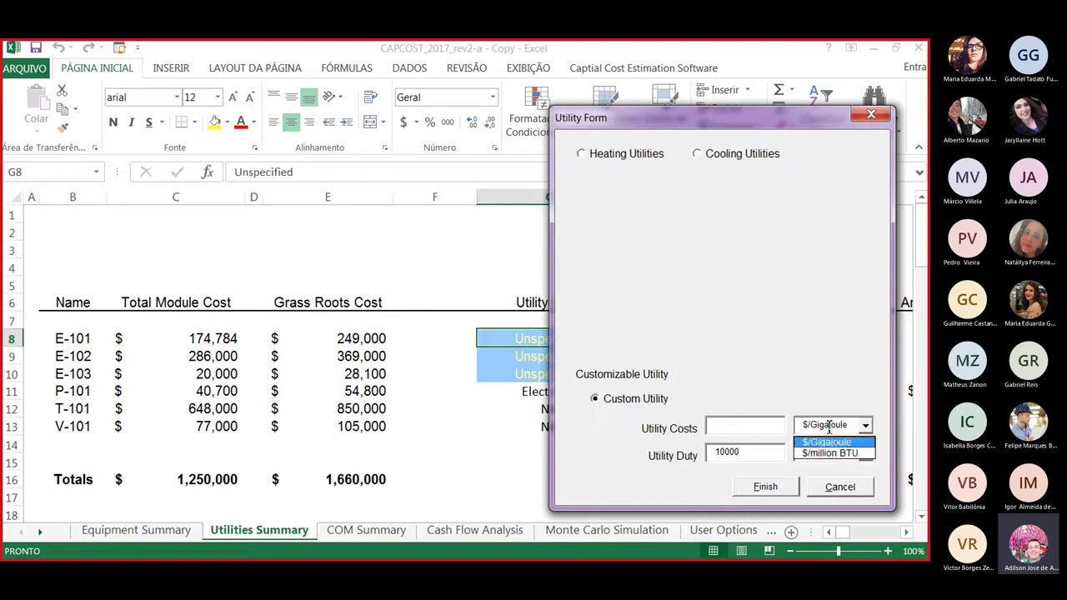
left_click(830, 421)
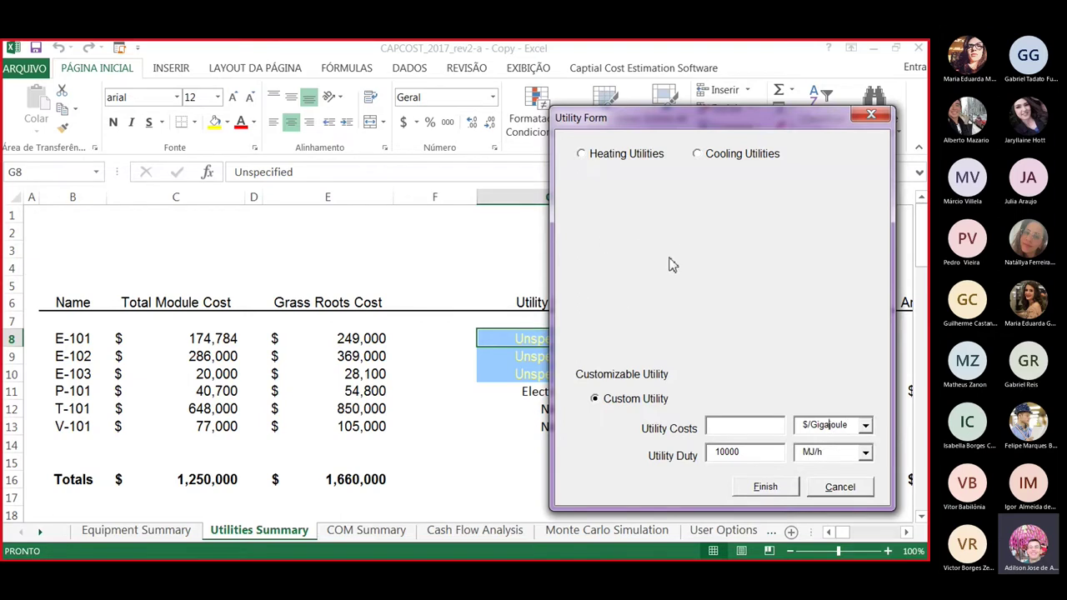
Switch the form back to Cooling Utilities and apply the Cooling Water selection to E-101.
left_click(698, 158)
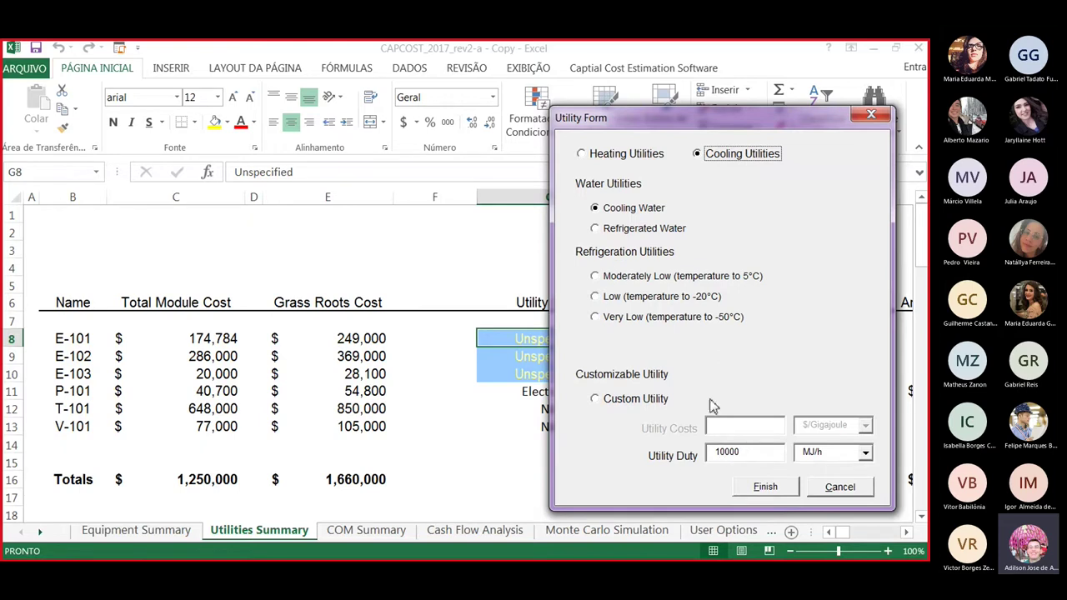
left_click(763, 490)
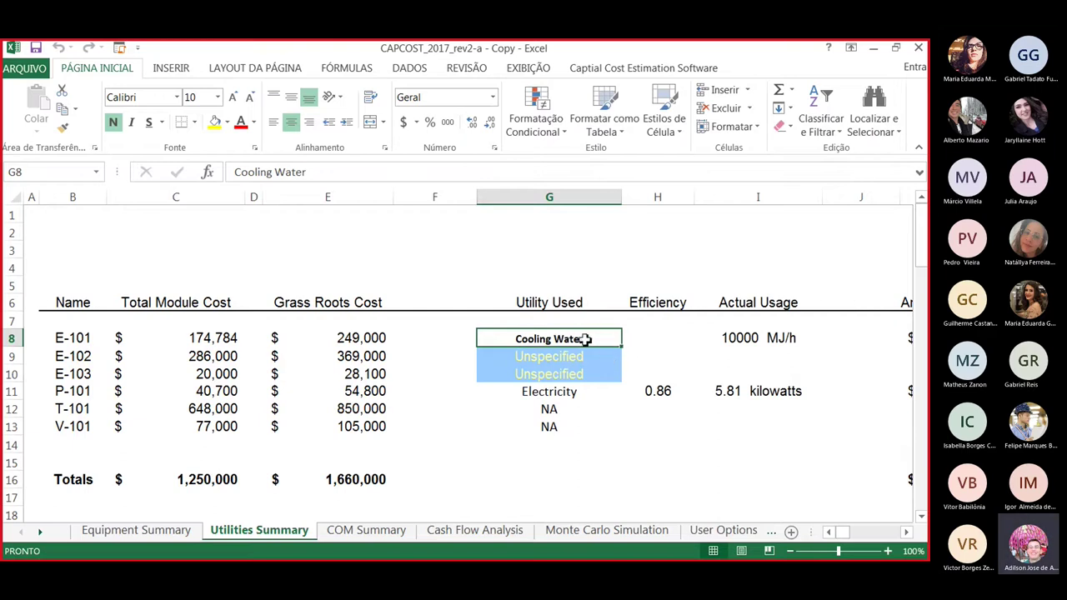
Inspect the Annual Utility Cost formula for exchanger E-101.
left_click(692, 342)
left_click(698, 343)
key("Right")
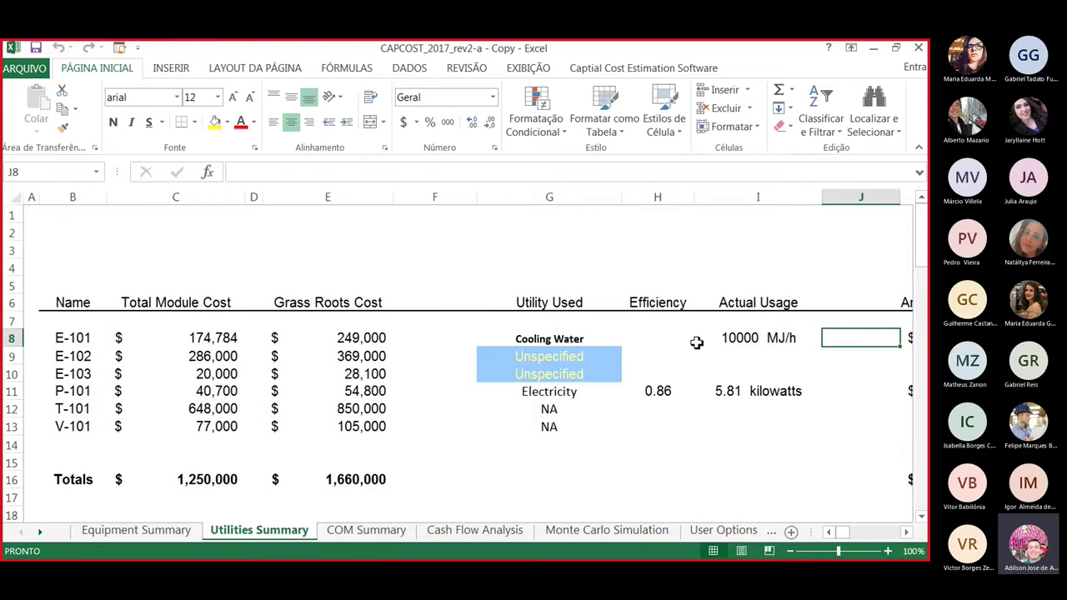
key("Right")
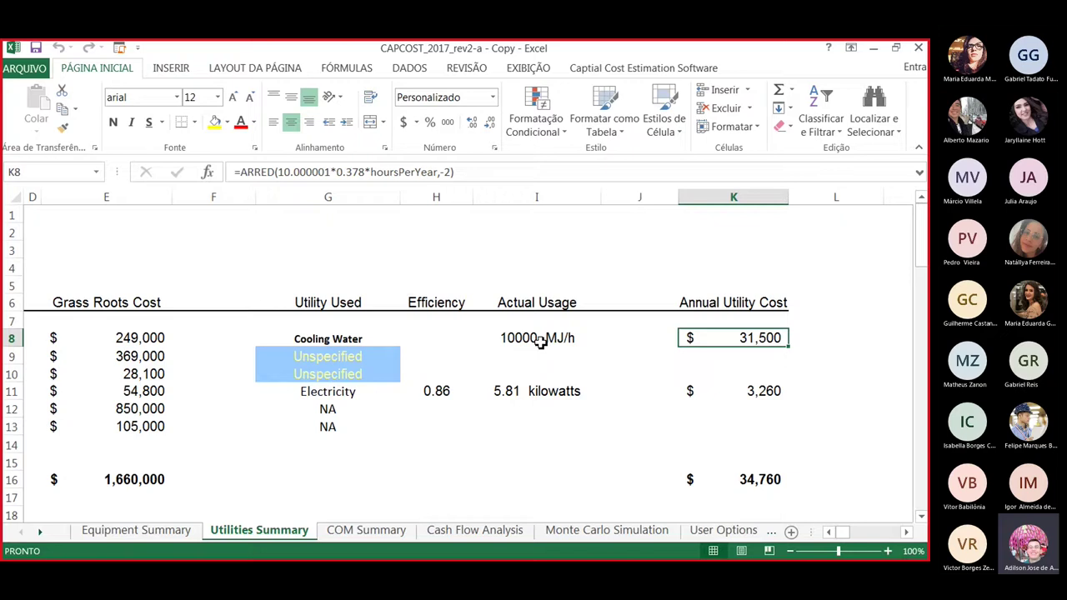
Assign Medium Pressure Steam (10 barg, 184°C) as the heating utility of exchanger E-102 with a duty of 10000 MJ/h.
left_click(129, 356)
key("Home")
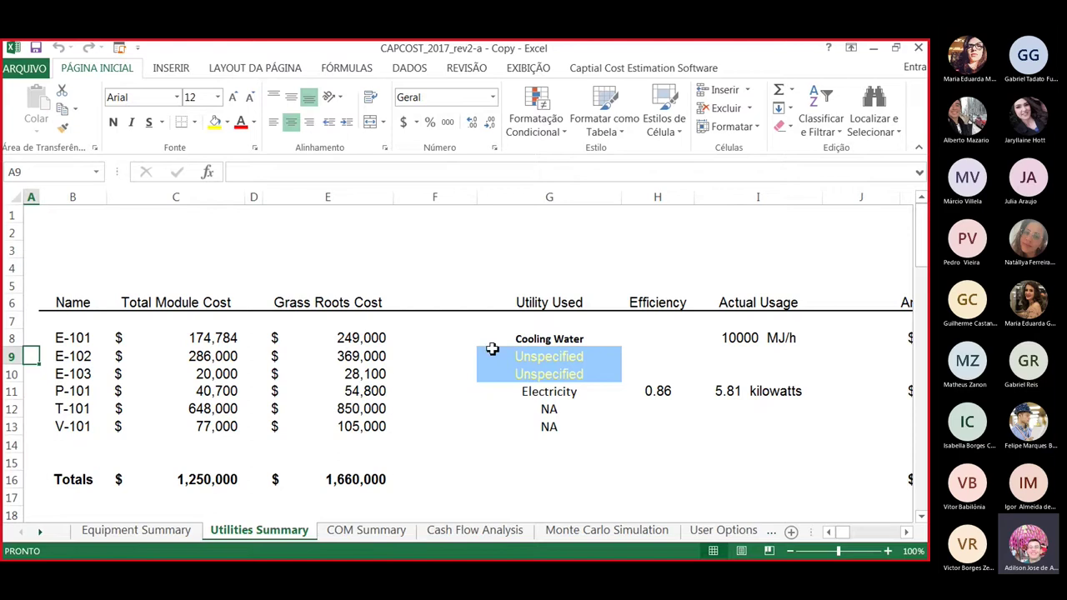
left_click(564, 356)
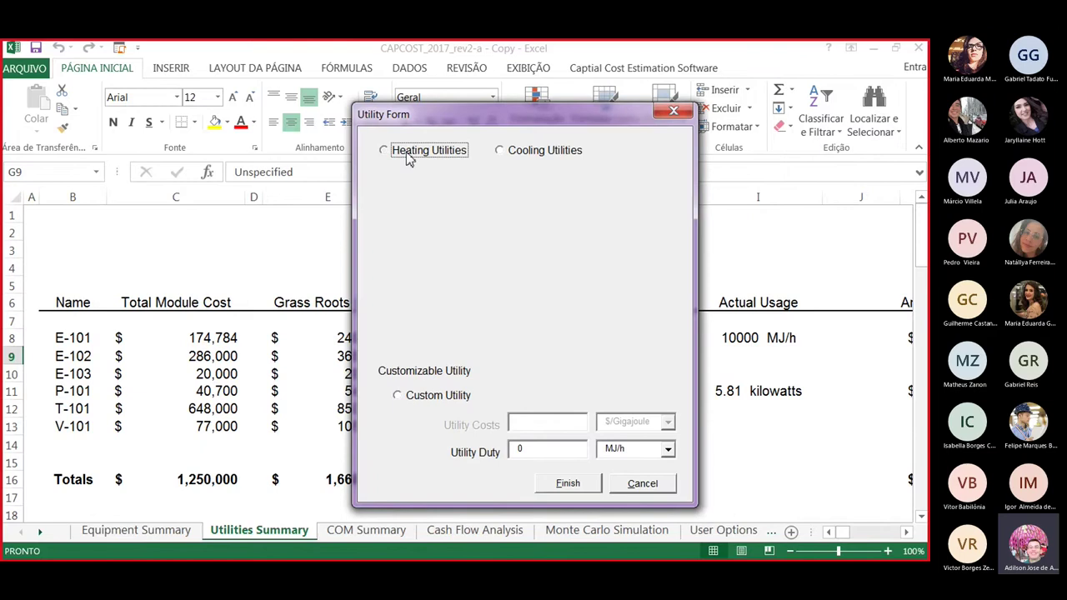
left_click(409, 156)
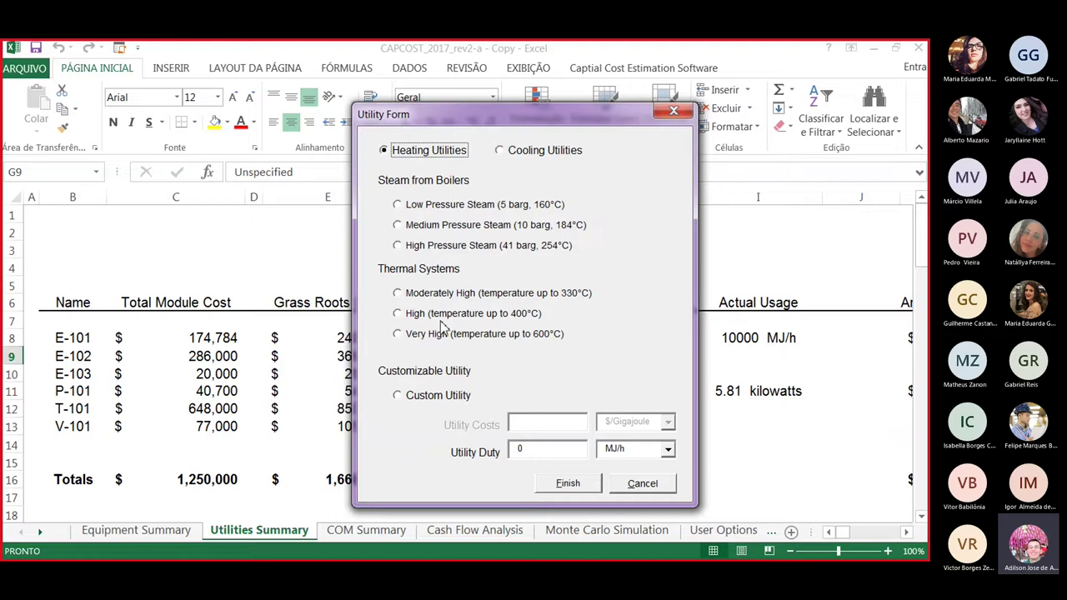
left_click(398, 226)
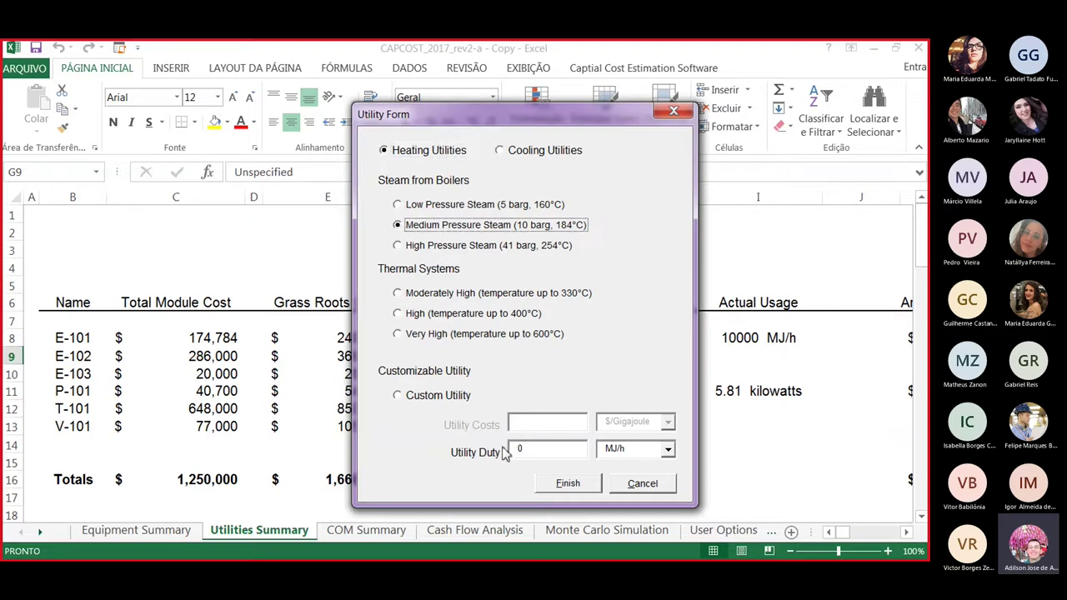
left_click(541, 448)
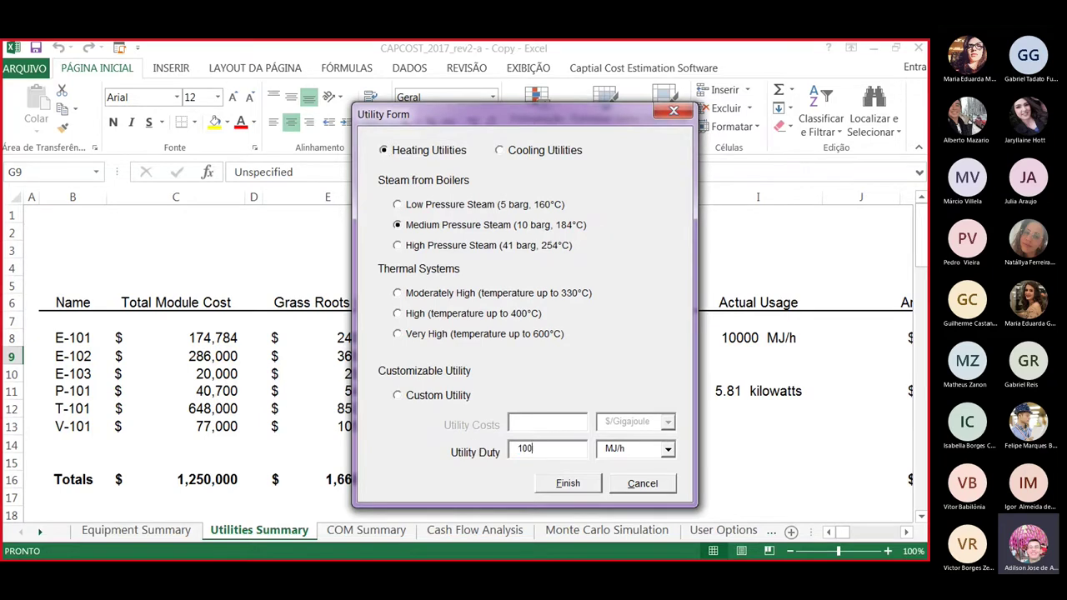
left_click(568, 483)
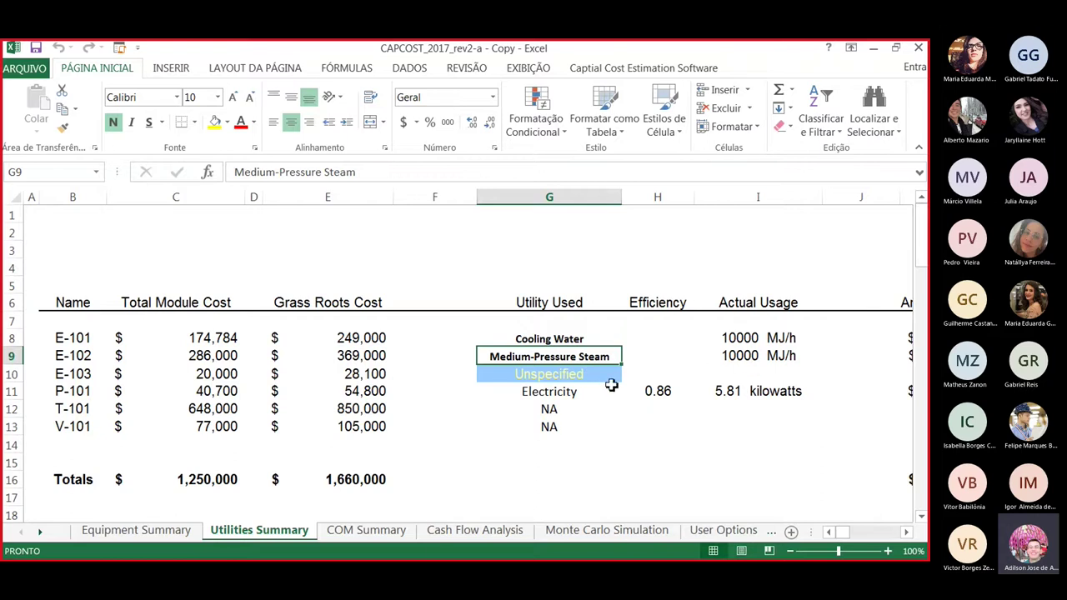
Inspect the Annual Utility Cost formula for exchanger E-102.
left_click(729, 359)
key("Right")
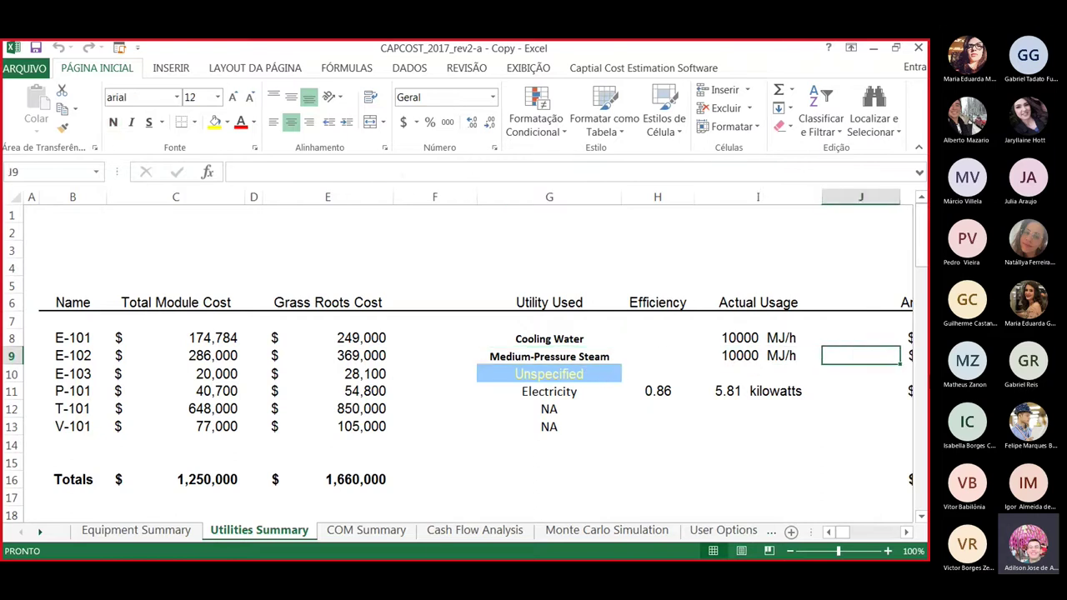
key("Right")
key("Right")
key("Left")
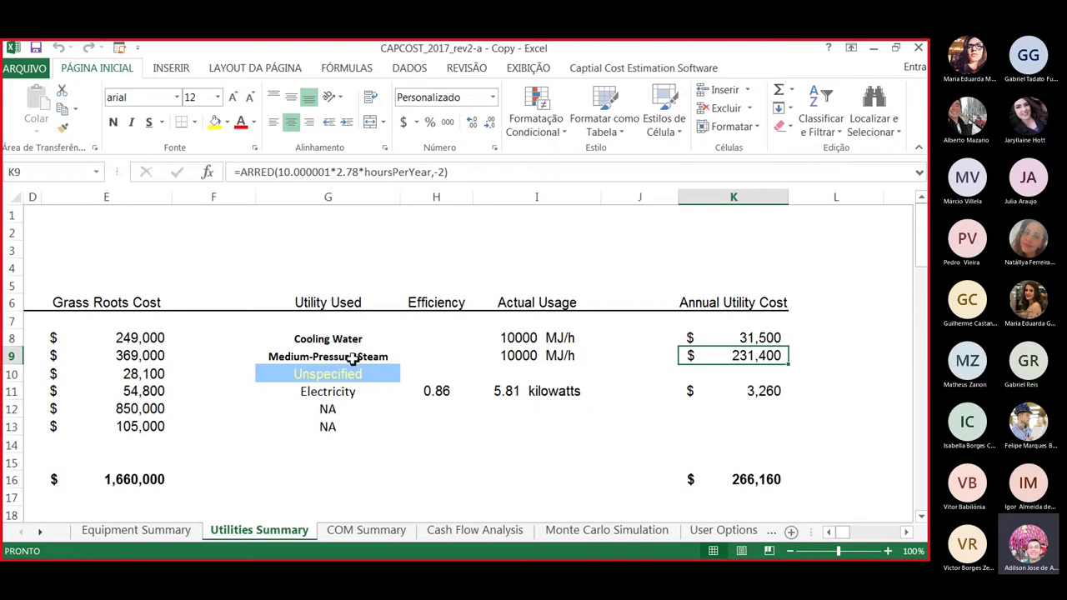
Open the User Options sheet and view the operating hours, utility prices and unit preferences from its beginning.
left_click(710, 532)
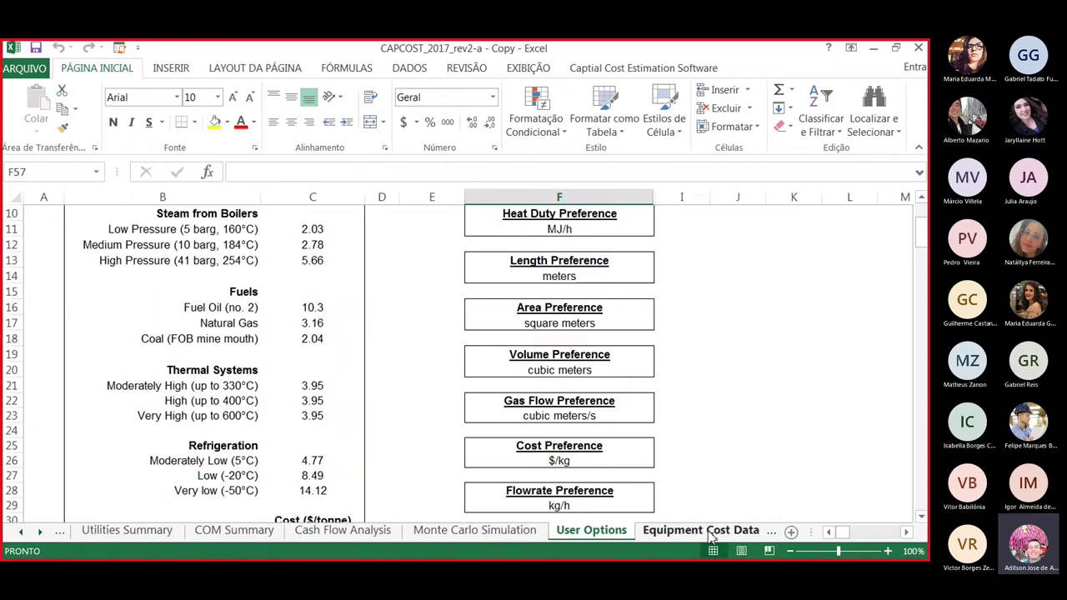
scroll(395, 381, "up", 3)
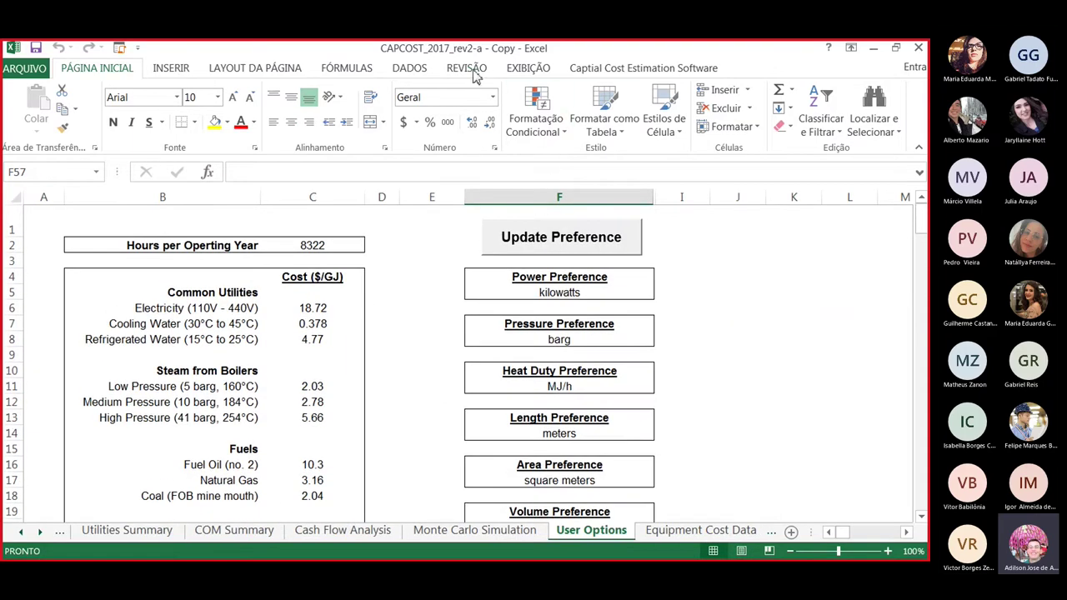
Zoom the User Options sheet out to 75% and look over its utility costs, equipment efficiencies and unit preferences.
left_click(528, 68)
left_click(530, 105)
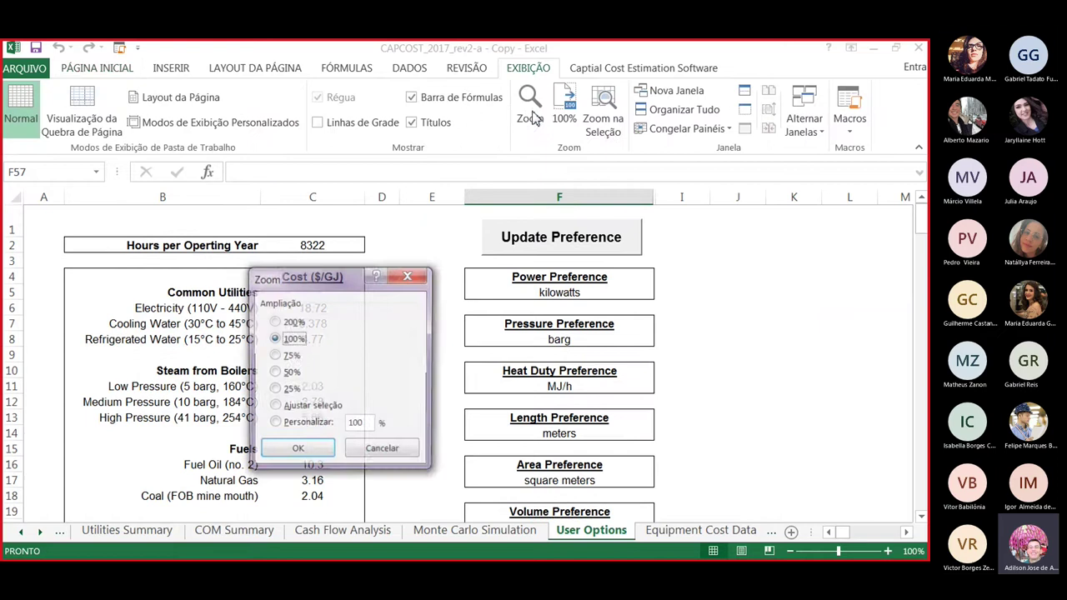
left_click(285, 356)
left_click(297, 450)
scroll(303, 443, "down", 9)
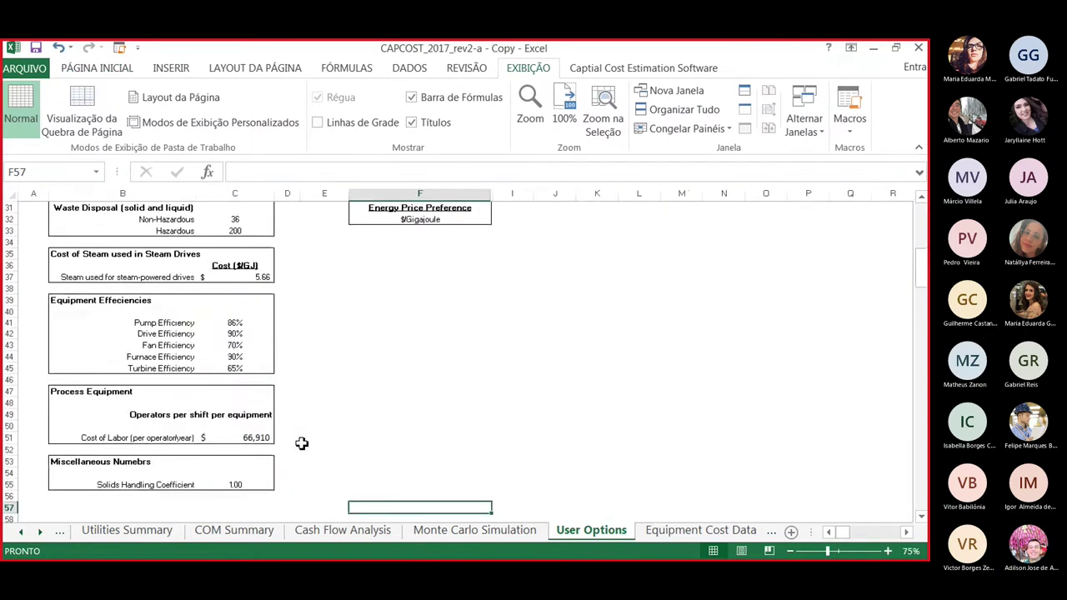
scroll(326, 383, "up", 6)
scroll(321, 286, "up", 3)
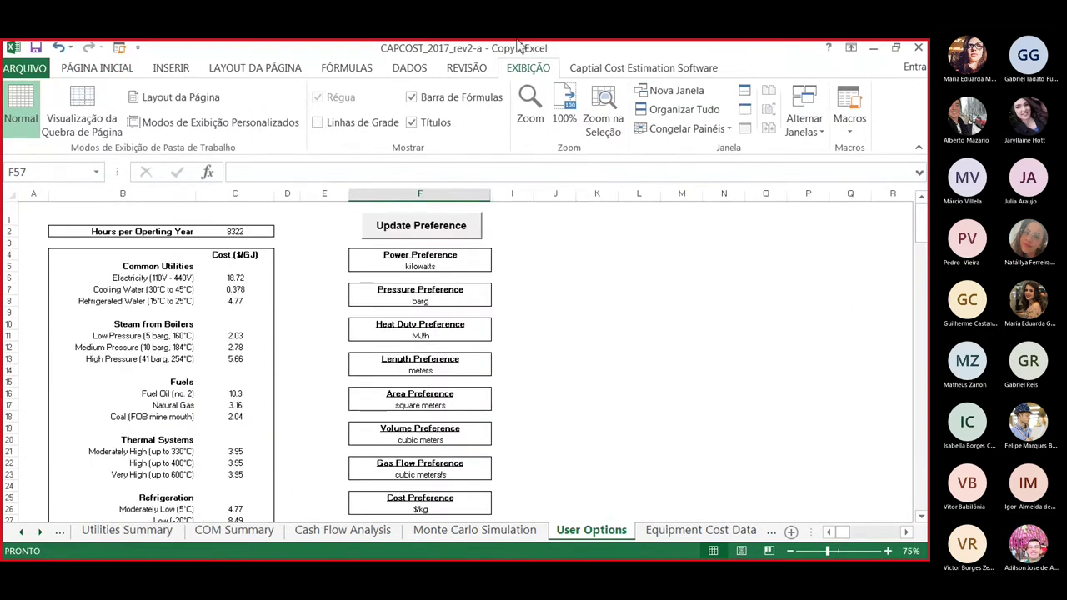
Restore the User Options sheet to 100% zoom and return to its beginning.
left_click(523, 115)
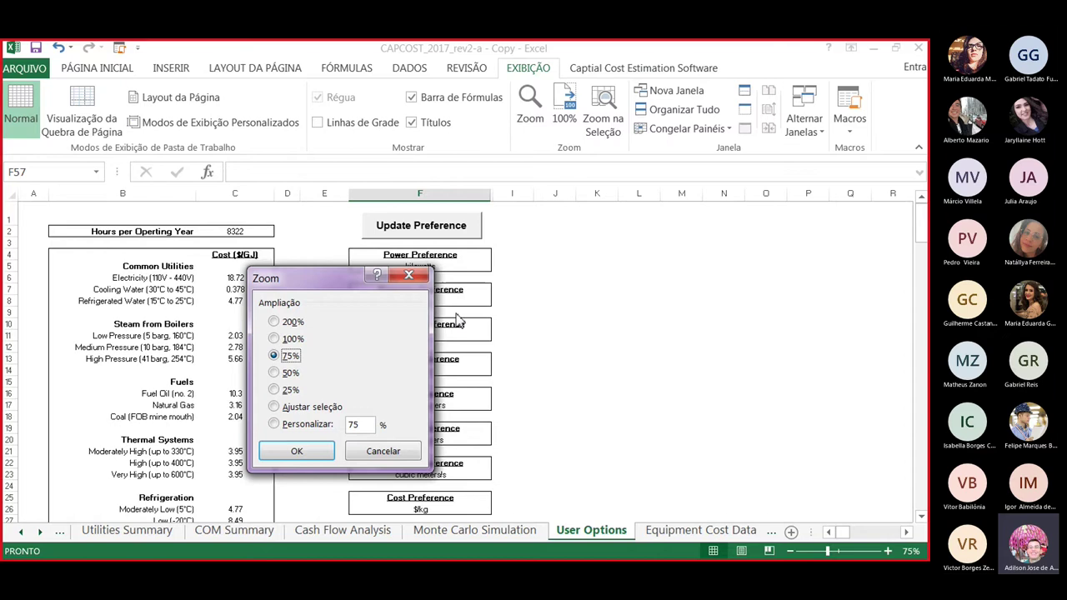
left_click(287, 339)
left_click(298, 451)
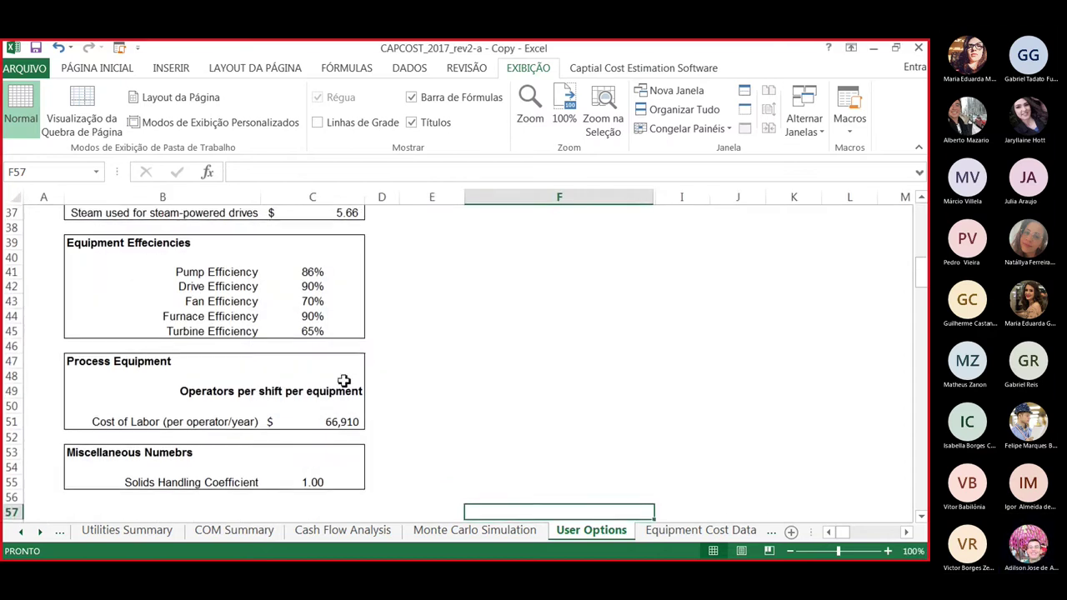
scroll(403, 338, "up", 10)
scroll(402, 338, "up", 2)
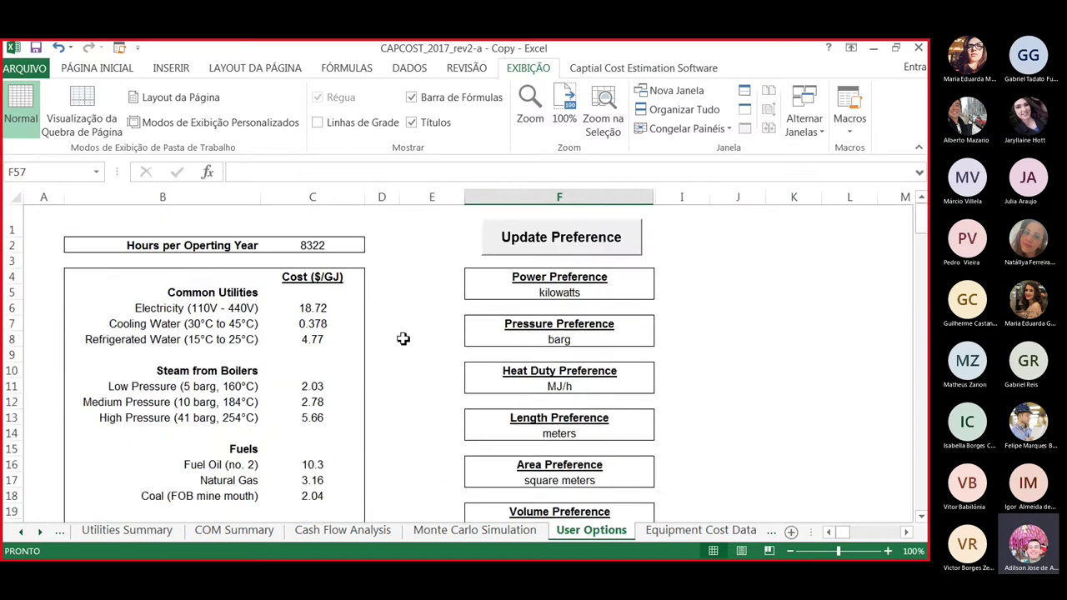
Inspect the cost per GJ of the common utilities: electricity, cooling water and refrigerated water.
left_click(313, 309)
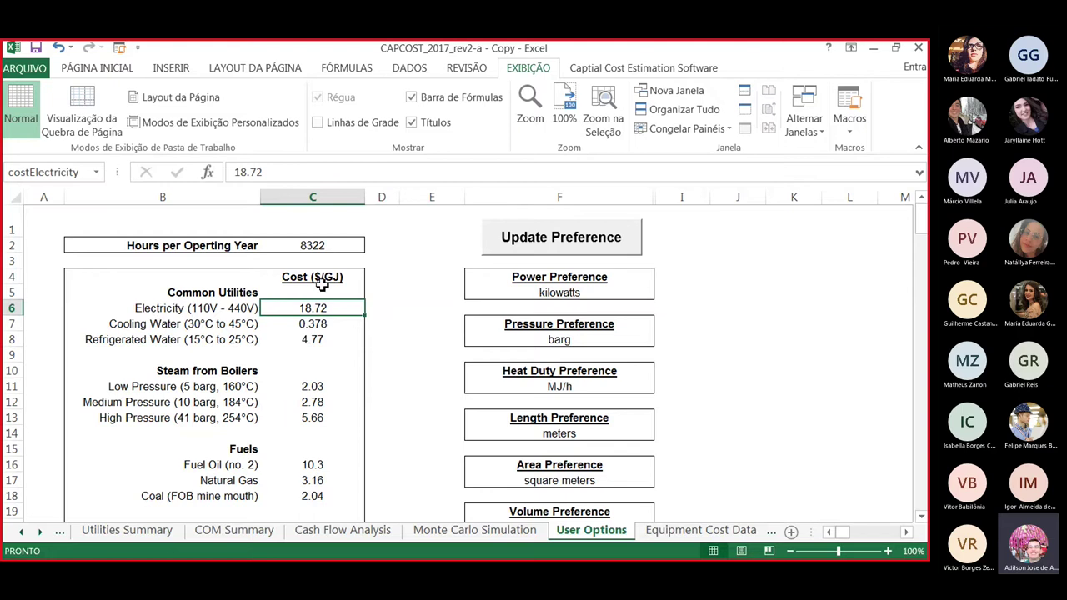
left_click(167, 328)
left_click(323, 328)
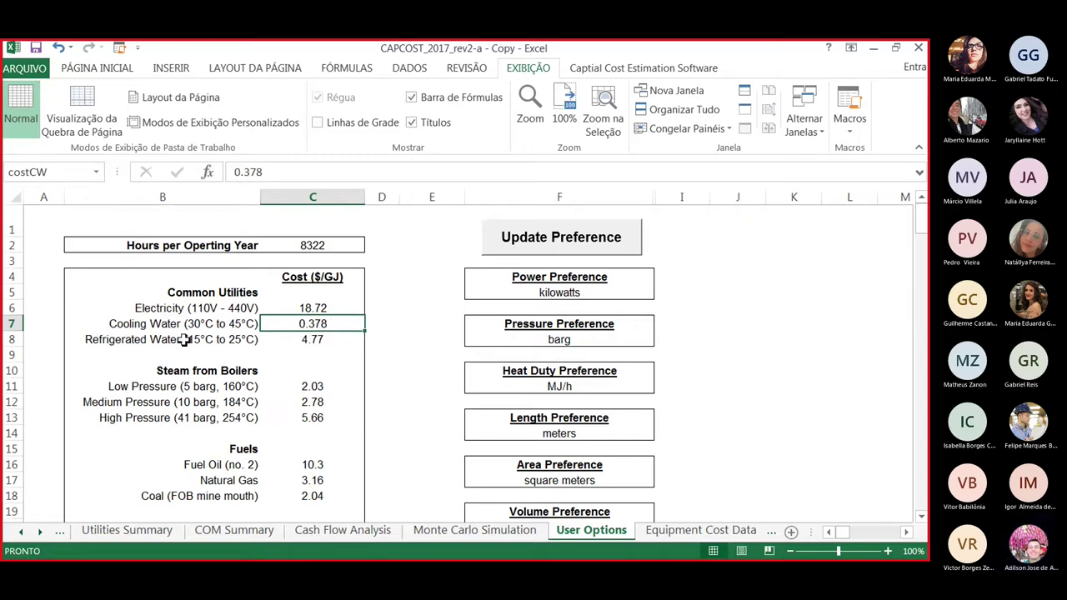
left_click(312, 340)
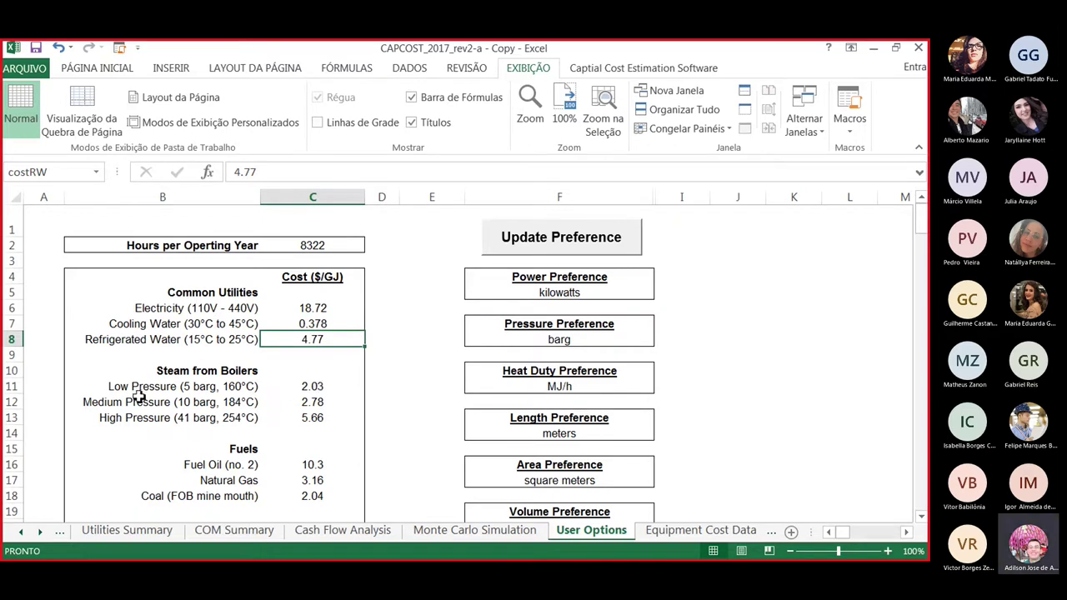
Inspect the low, medium and high pressure boiler steam costs, and open the low pressure cost for editing.
left_click(306, 389)
left_click(312, 404)
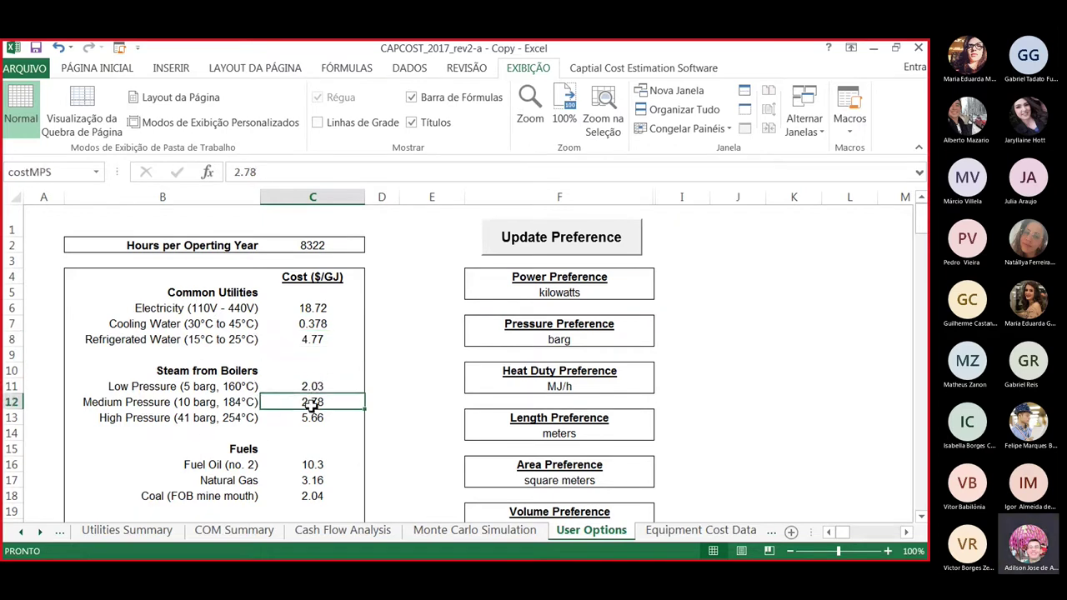
left_click(312, 418)
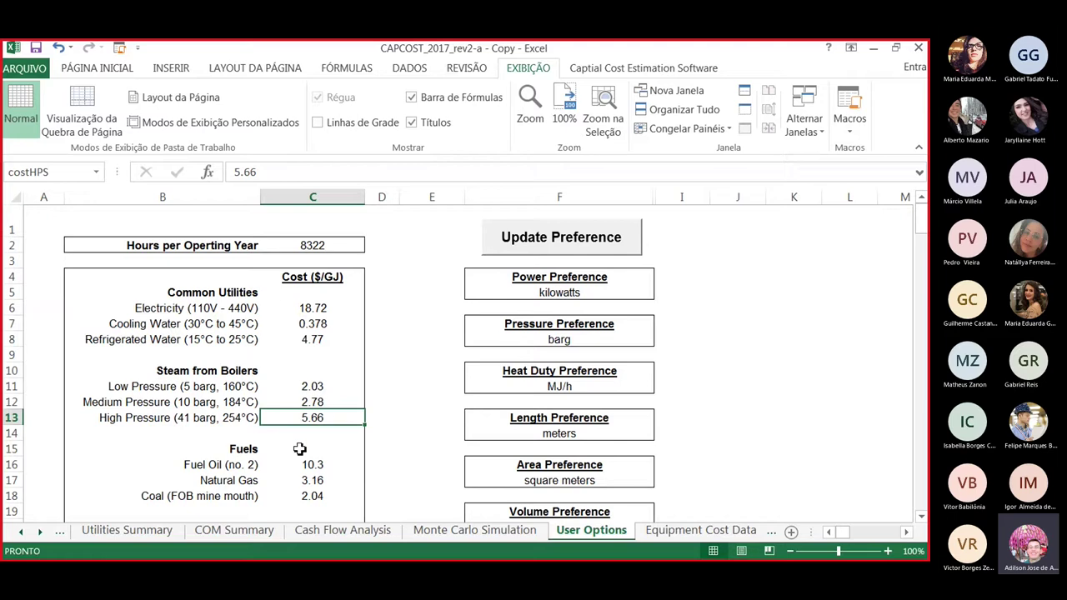
left_click(315, 388)
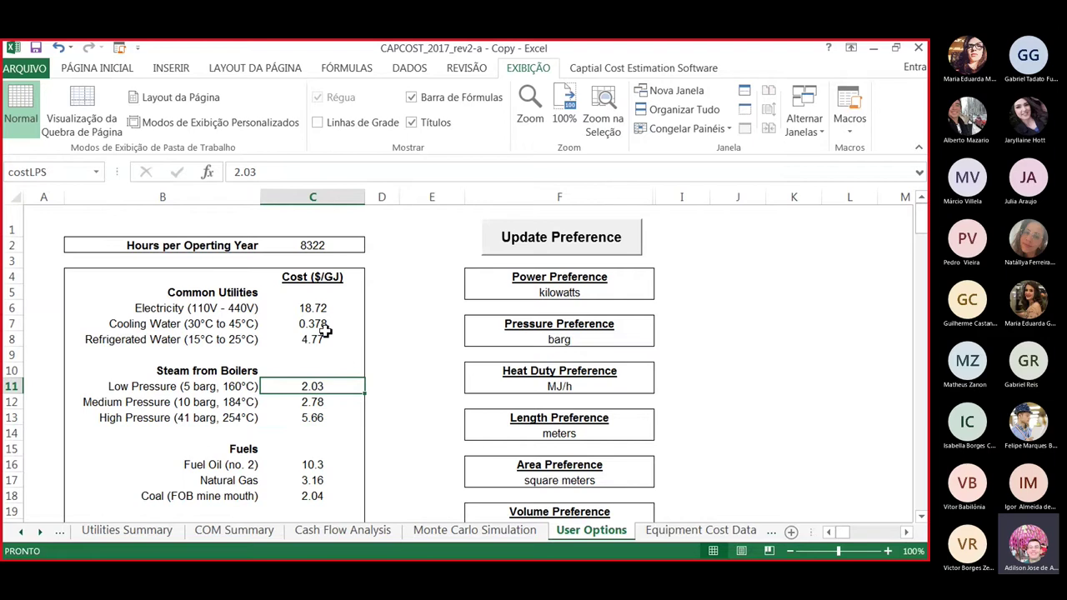
double_click(250, 173)
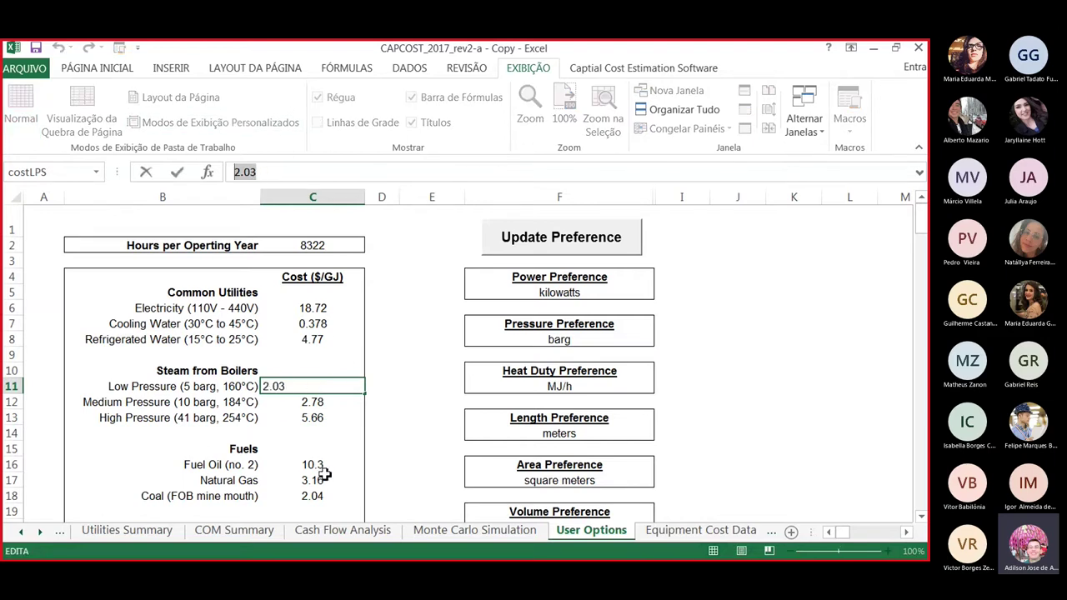
left_click(327, 387)
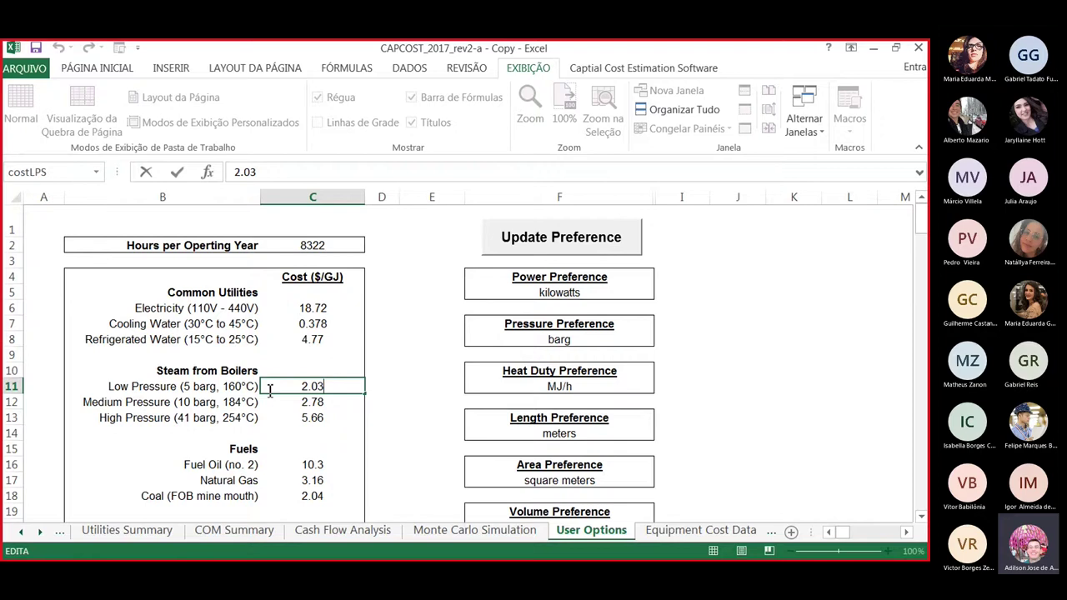
Check the Utilities Summary sheet and return to the utility costs on the User Options sheet.
left_click(125, 537)
left_click(125, 531)
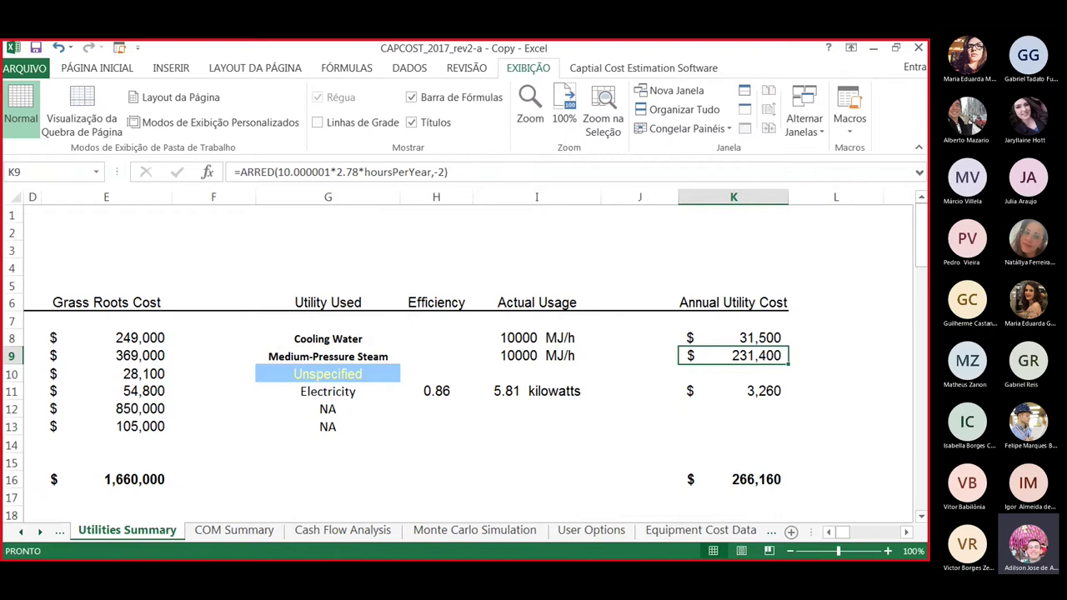
left_click(615, 537)
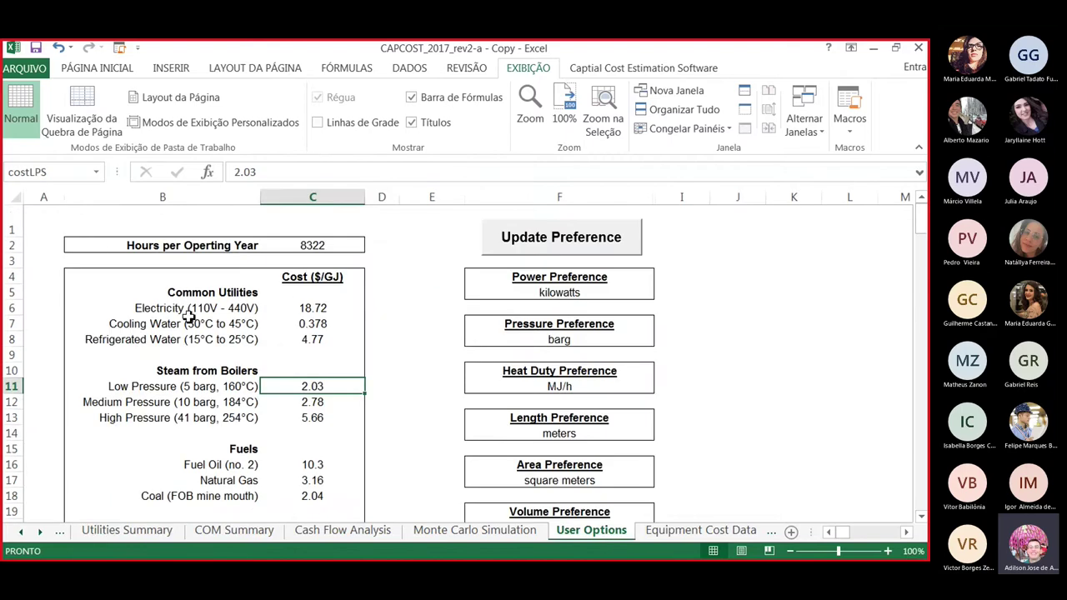
On the Utilities Summary sheet, assign Refrigerated Water as the cooling utility of exchanger E-103 with a duty of 10000 MJ/h.
left_click(131, 532)
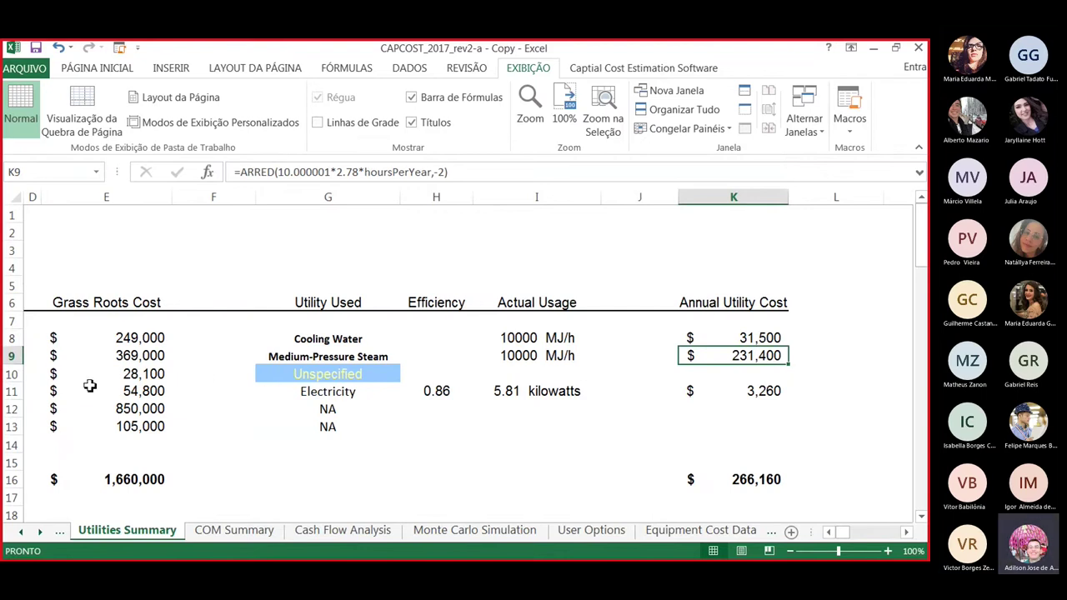
left_click(63, 374)
key("Left")
key("Left")
key("Left")
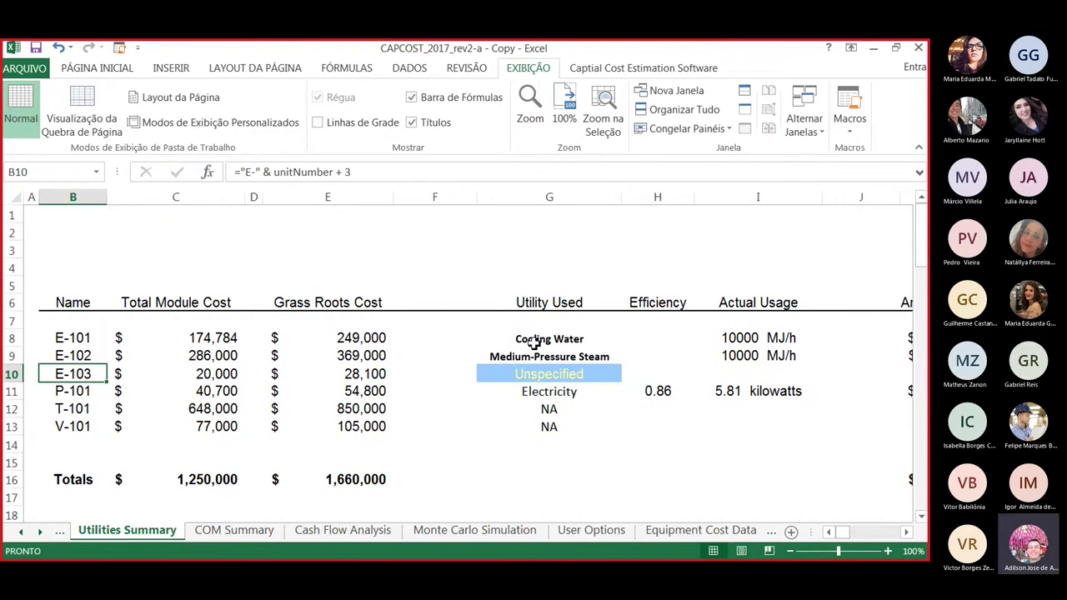
left_click(553, 374)
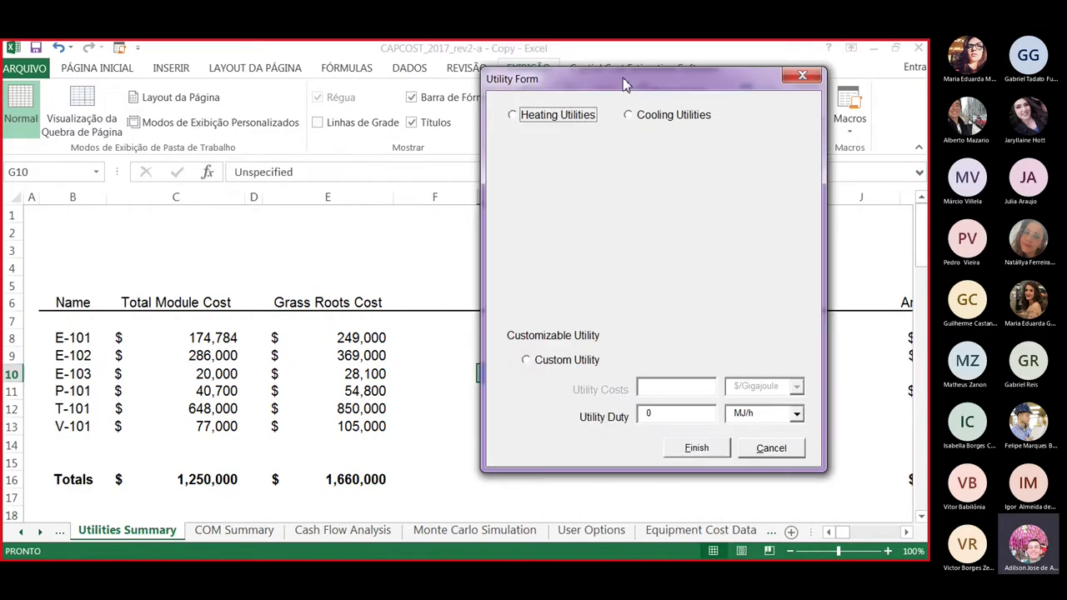
left_click(647, 119)
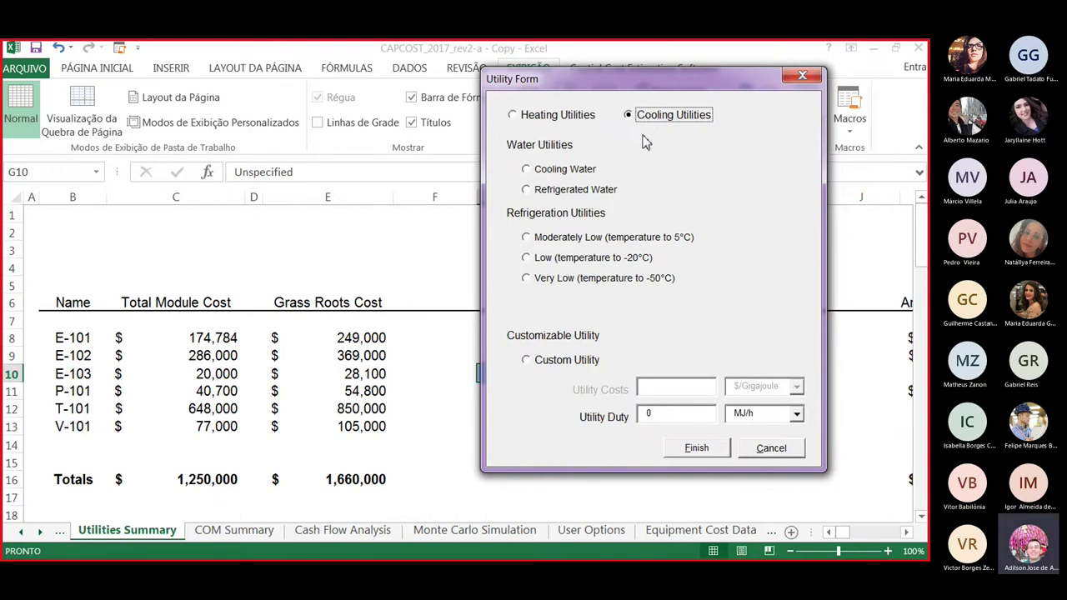
left_click(546, 193)
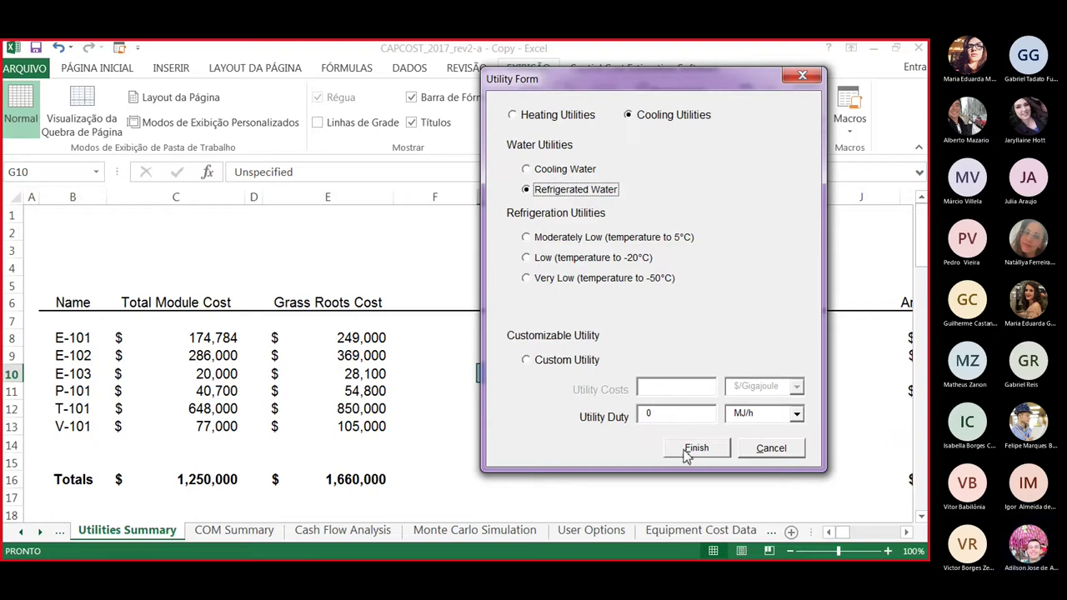
left_click_drag(671, 415, 555, 412)
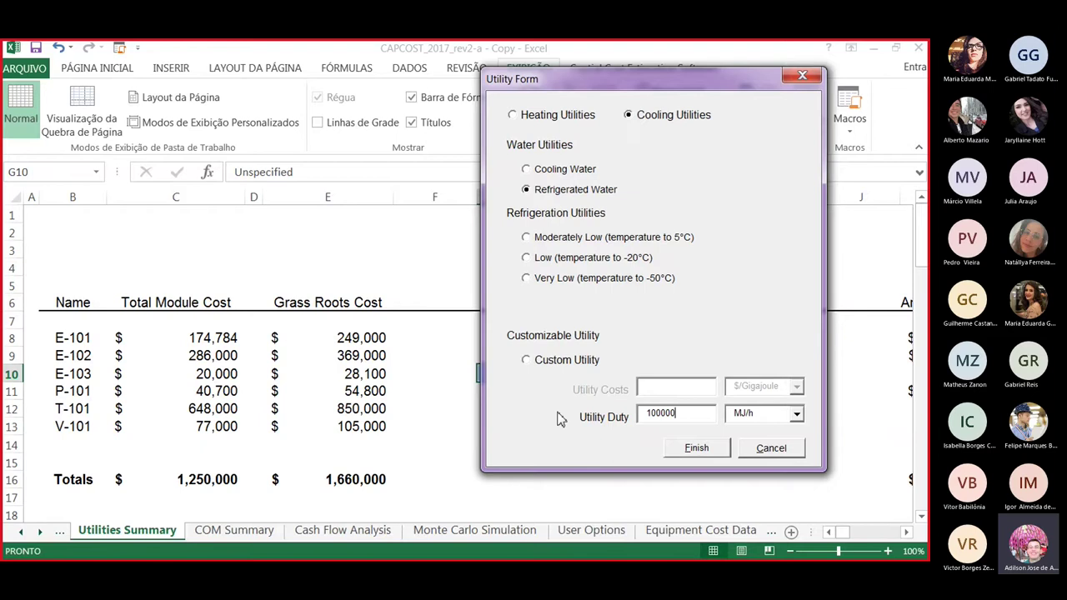
left_click(696, 448)
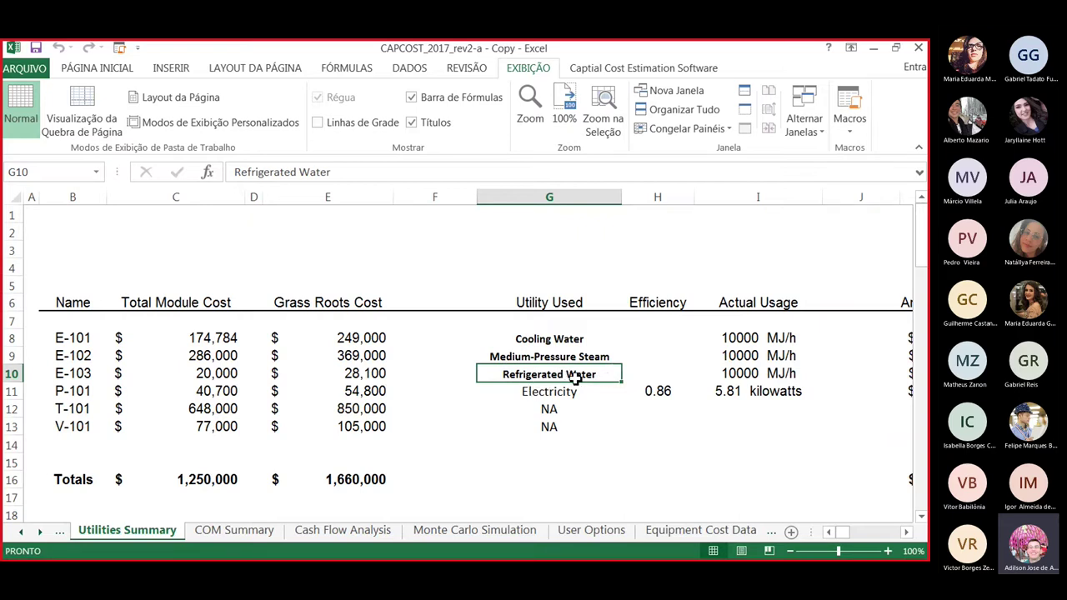
Inspect the Actual Usage formula of exchanger E-103 and view its Annual Utility Cost.
left_click(775, 374)
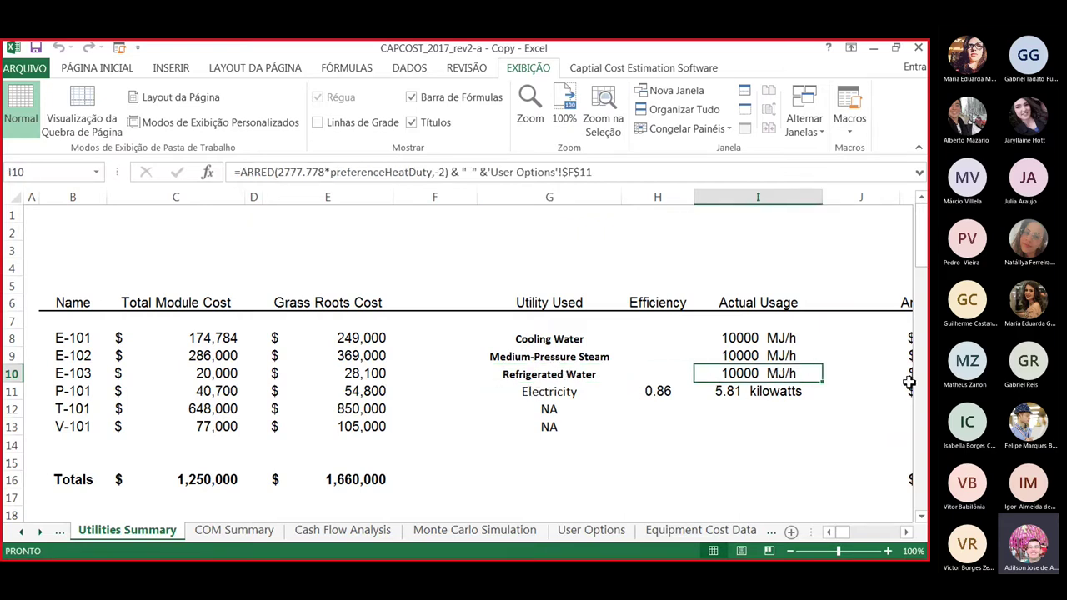
left_click(907, 533)
left_click(907, 532)
left_click(907, 532)
left_click(907, 532)
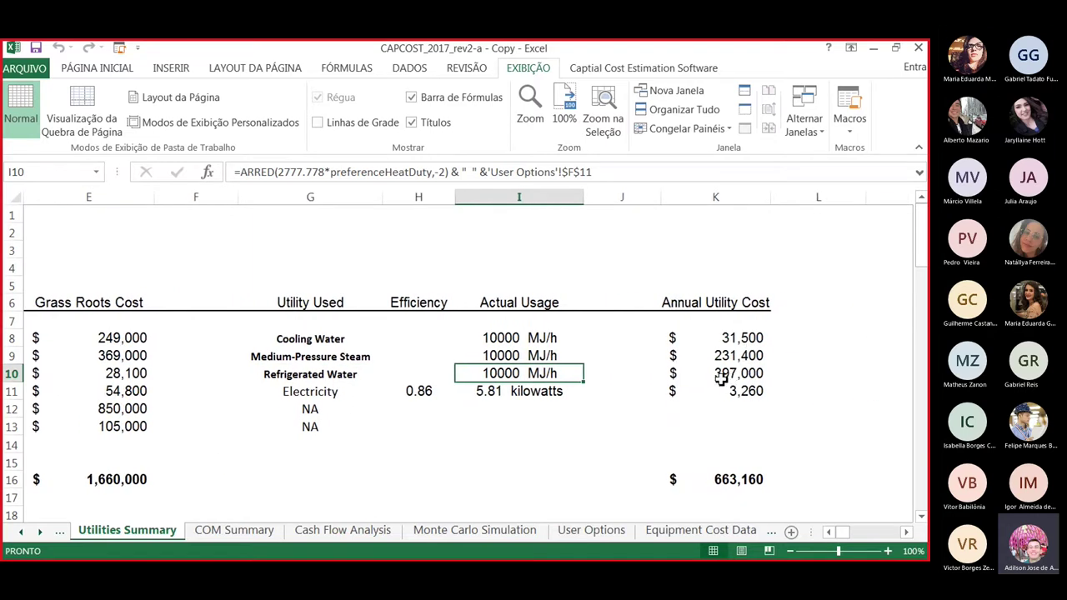
Compare the Annual Utility Cost formulas and Actual Usage of exchangers E-101 and E-103.
left_click(752, 338)
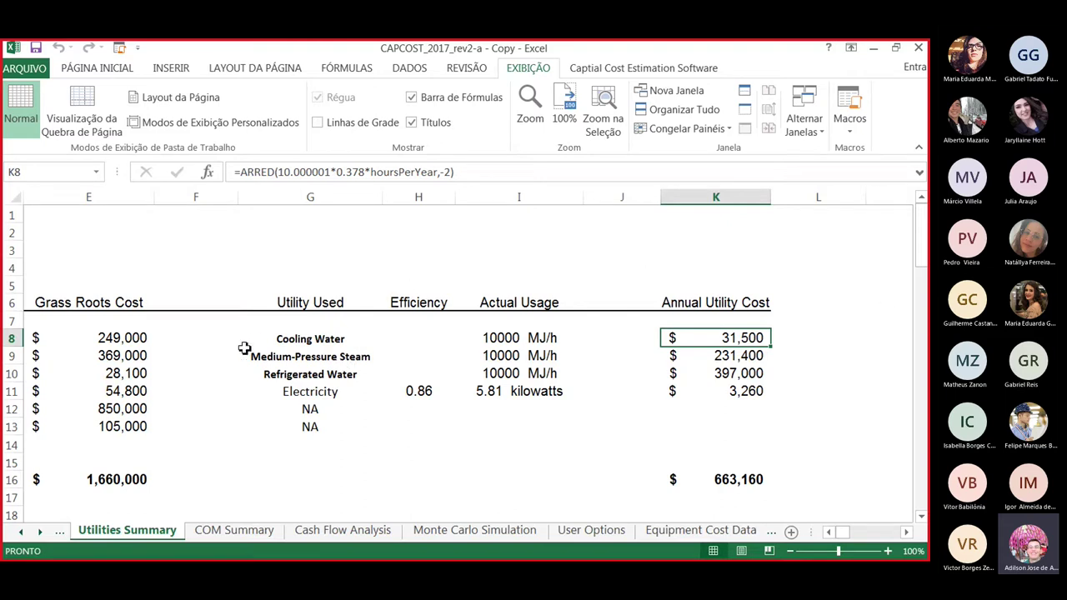
left_click(738, 373)
left_click(746, 339)
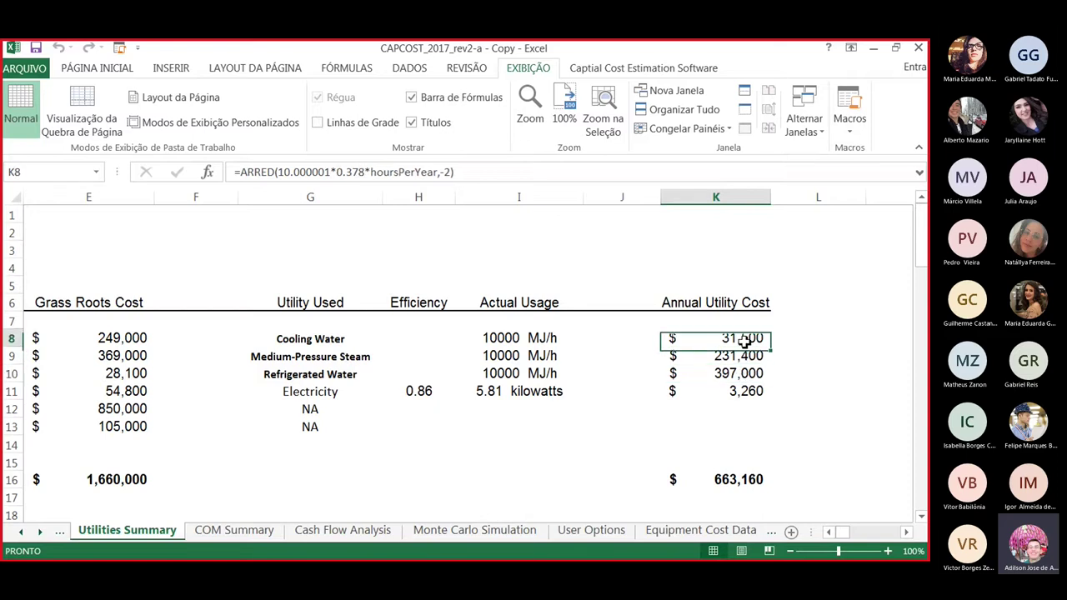
left_click(501, 340)
left_click(502, 371)
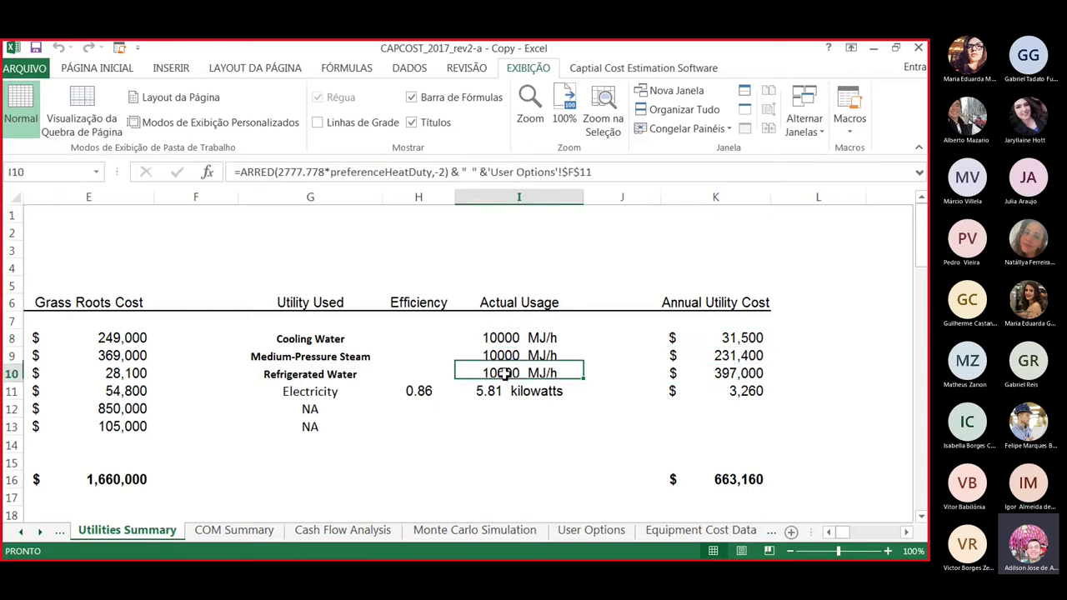
left_click(741, 375)
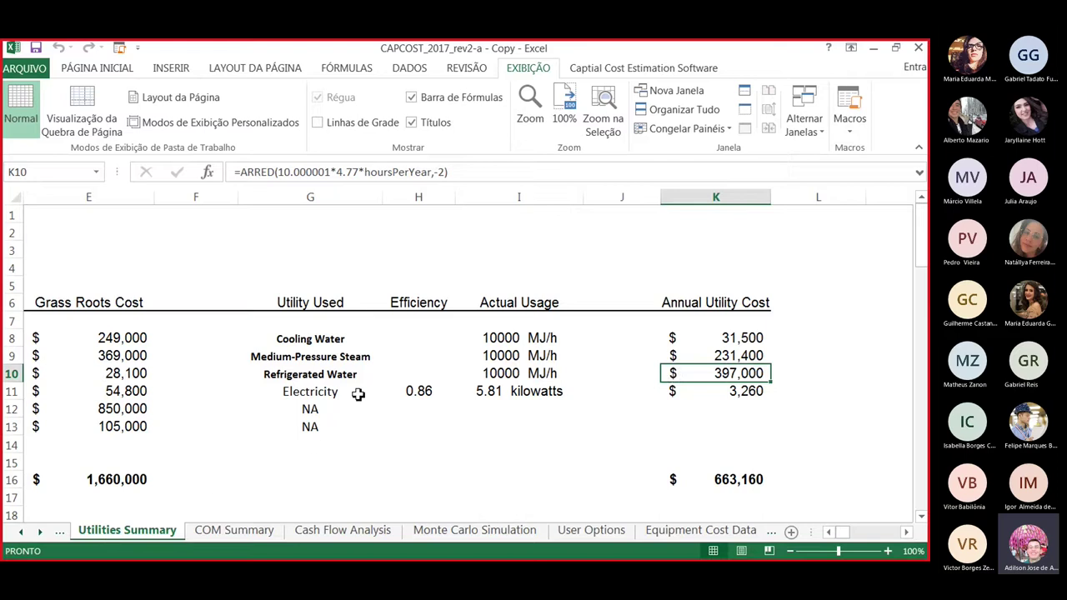
Zoom the Utilities Summary sheet out to 75% and inspect the formula of the total Annual Utility Cost.
left_click(132, 354)
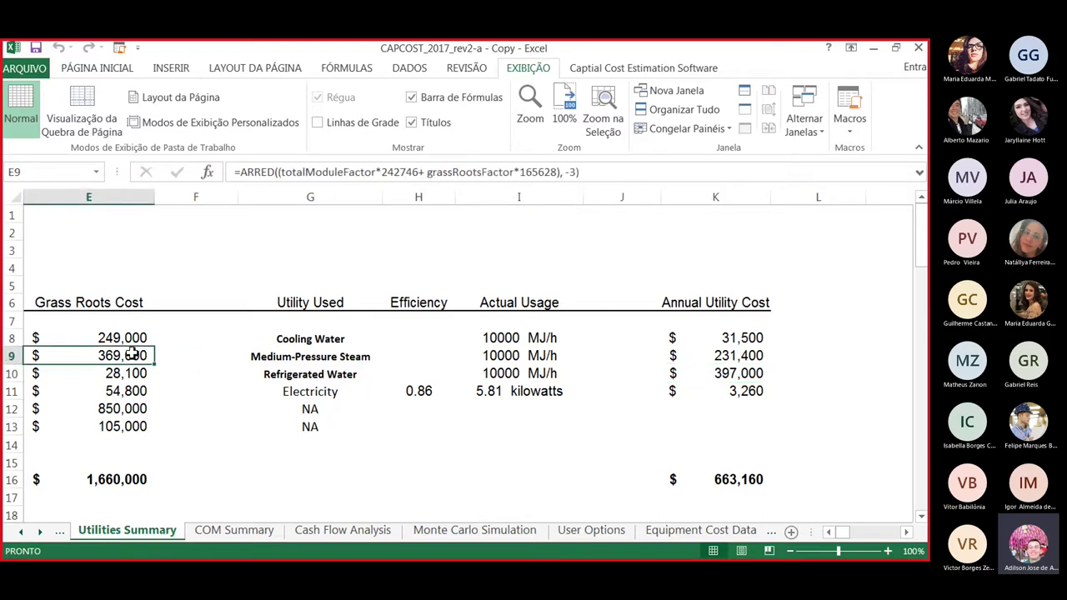
left_click(20, 532)
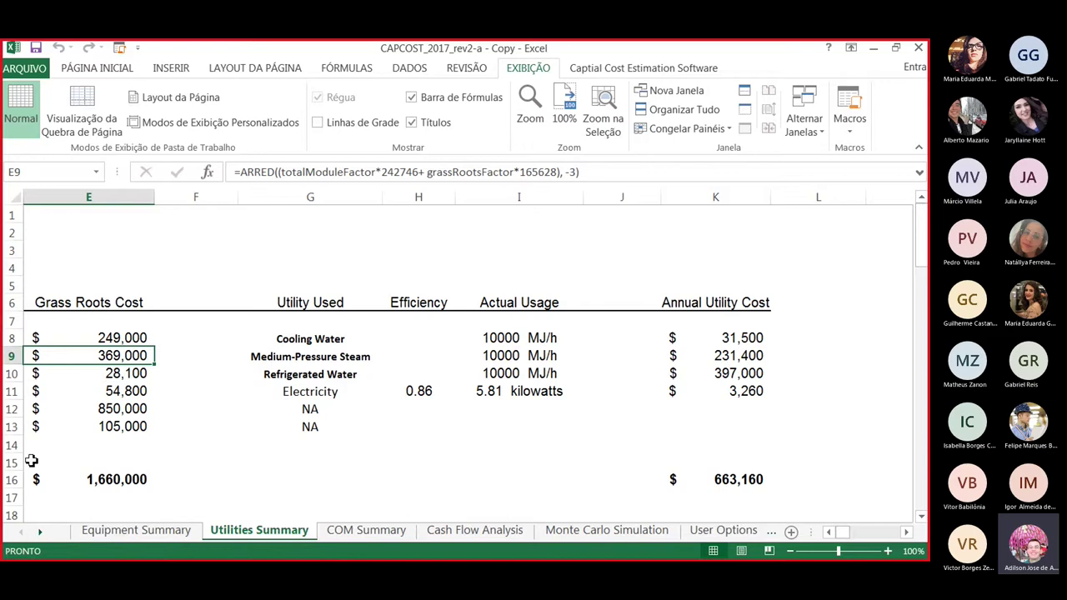
left_click(830, 534)
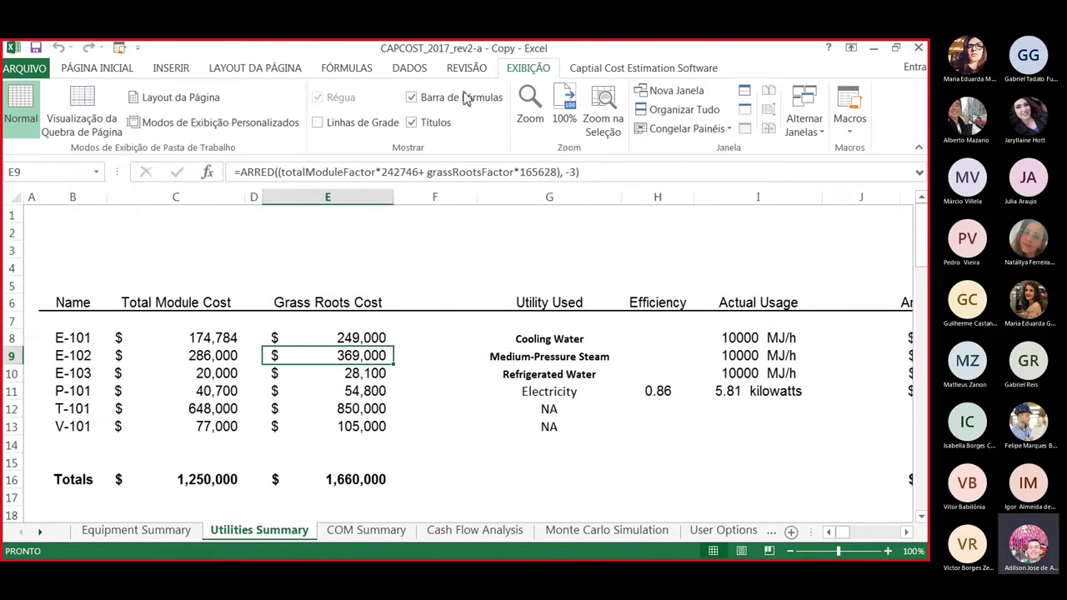
left_click(530, 108)
left_click(289, 356)
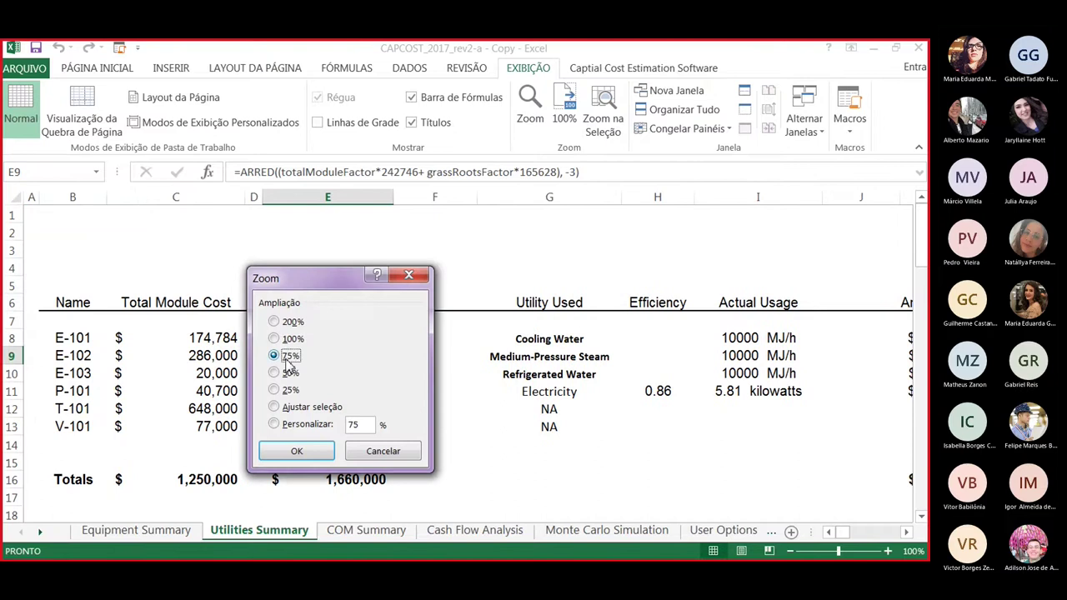
left_click(296, 450)
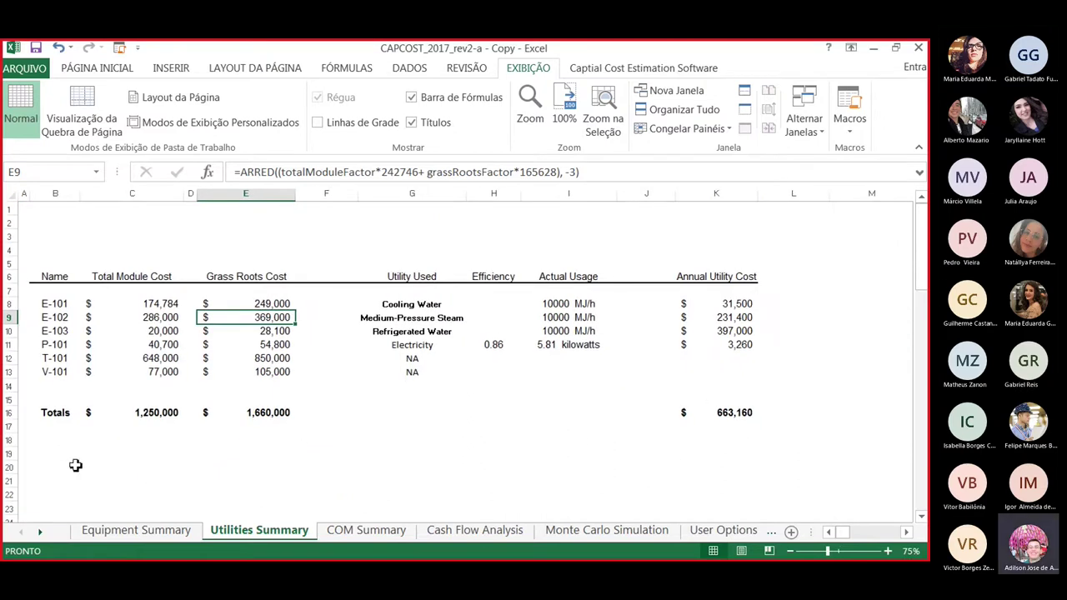
left_click(734, 412)
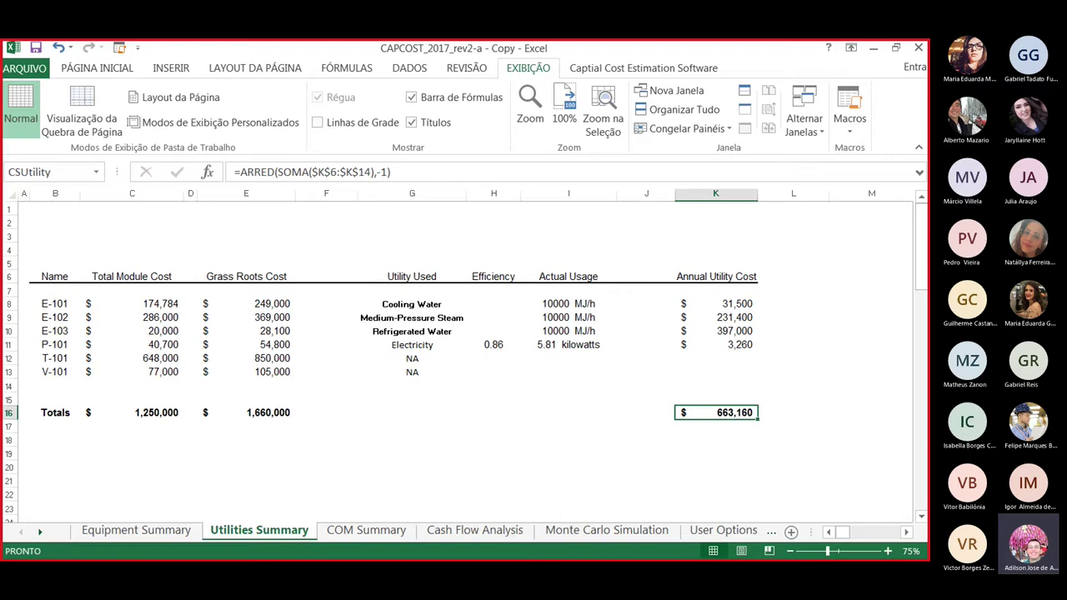
Compare the equipment cost totals and Lang Factor Cost on the Equipment Summary sheet with the annual utility total on Utilities Summary.
left_click(150, 534)
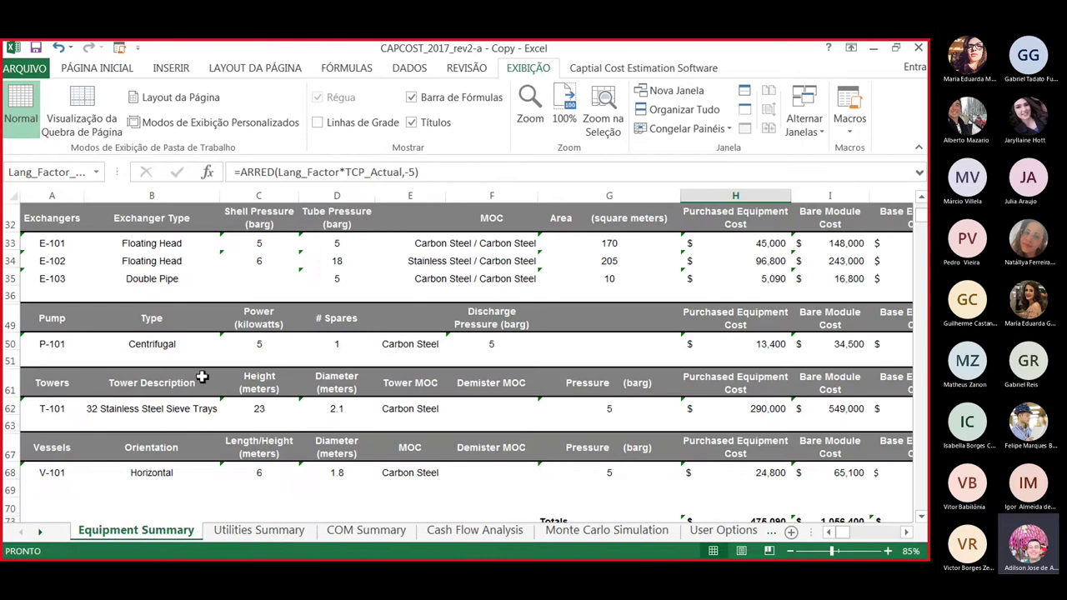
left_click(265, 533)
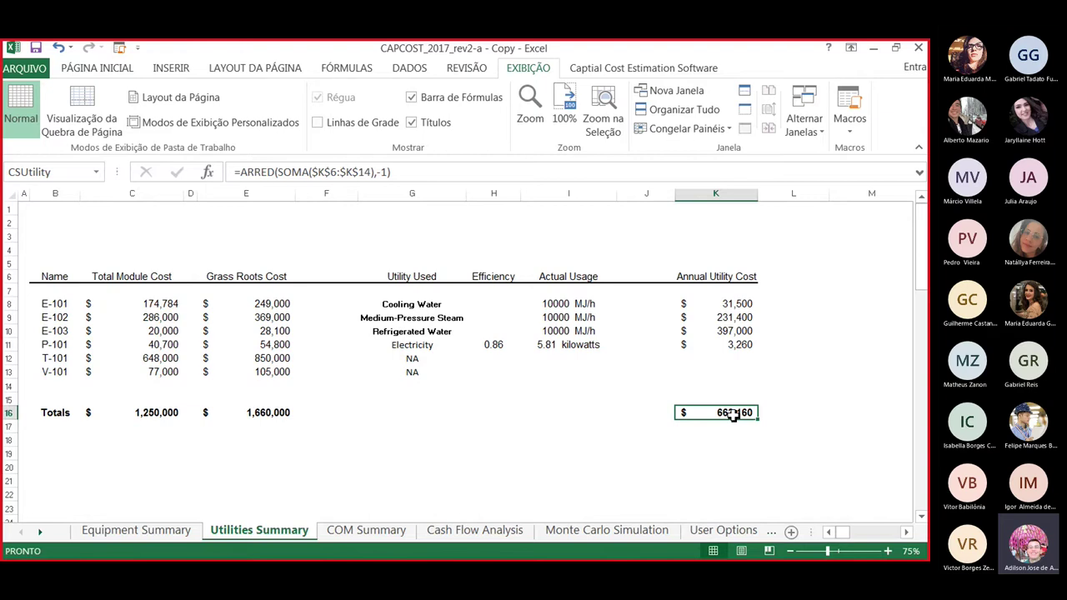
left_click(135, 531)
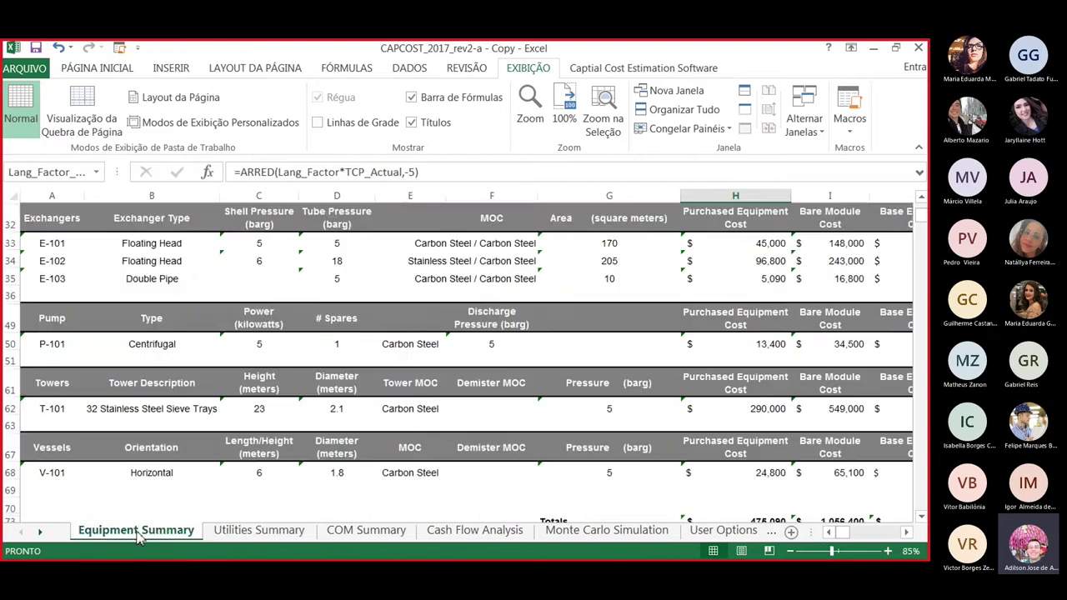
scroll(672, 436, "down", 2)
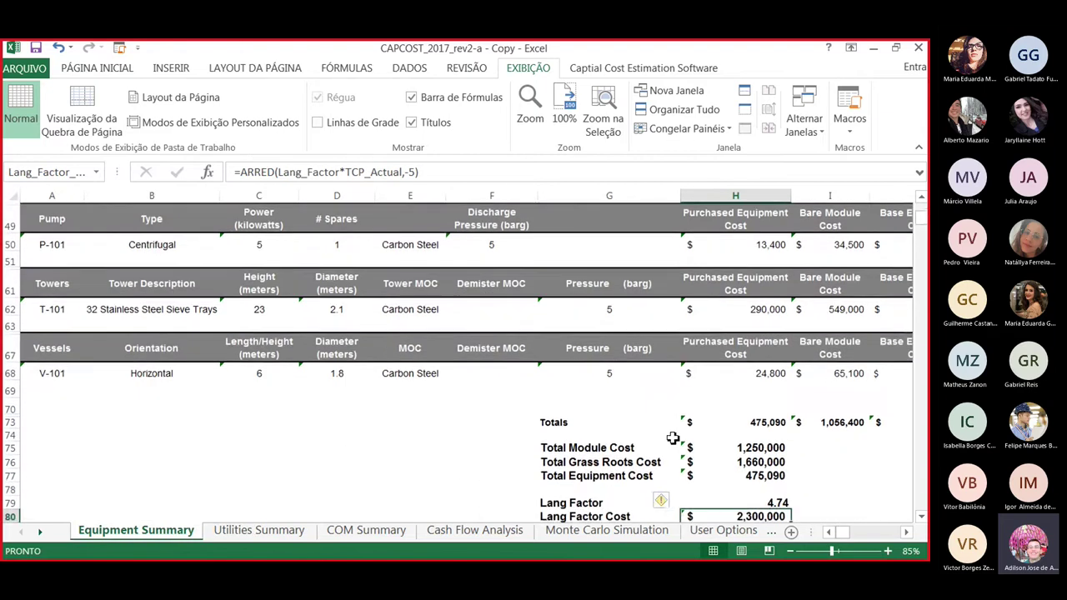
left_click(279, 531)
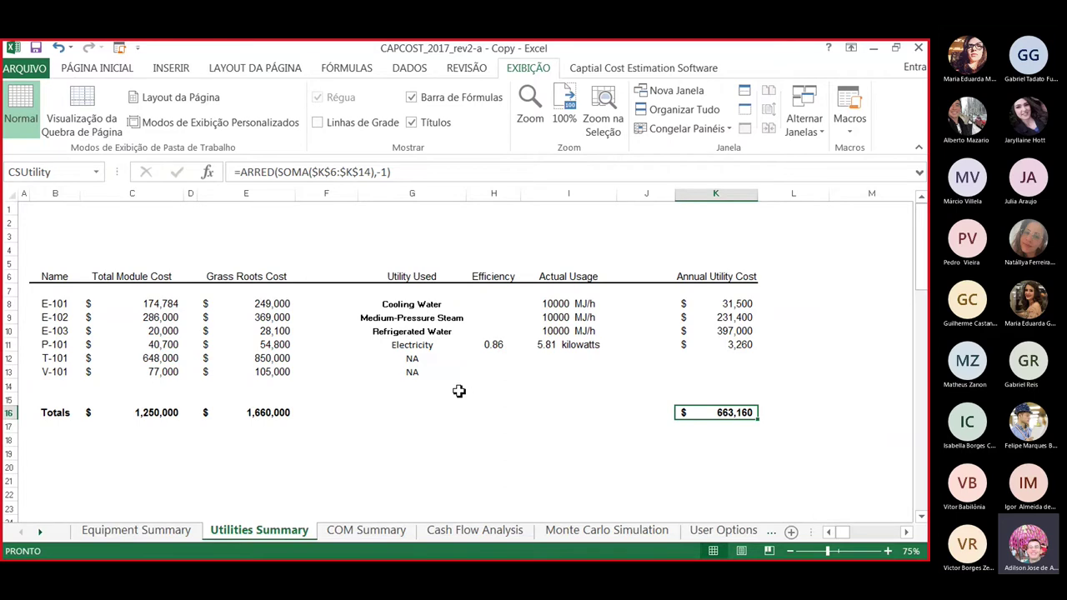
On the COM Summary sheet, start adding a raw material named Catalisador with a buying price of 2 $/kg.
left_click(369, 533)
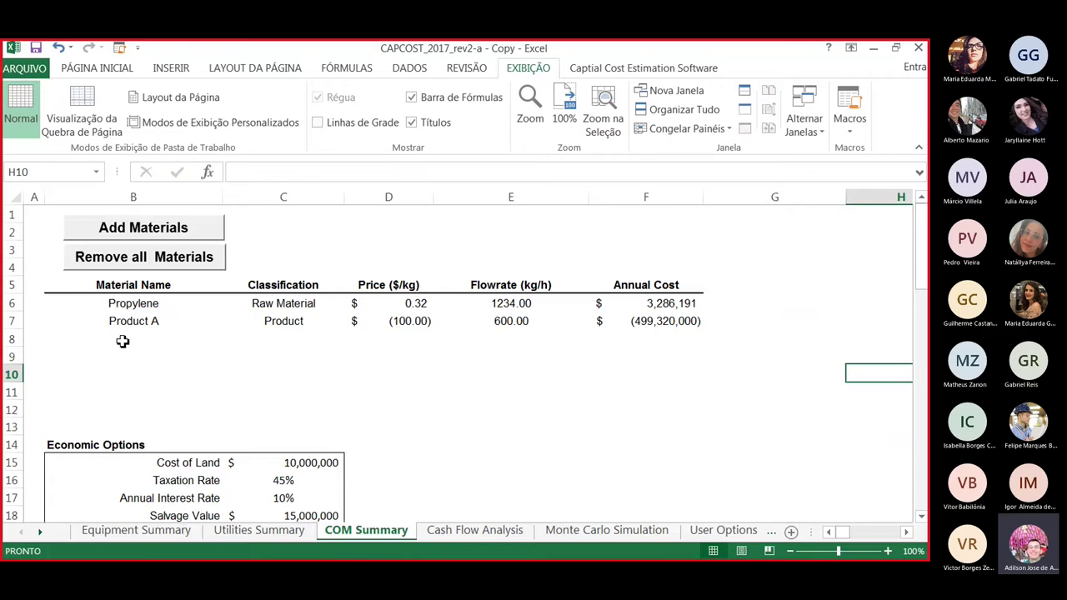
left_click(156, 233)
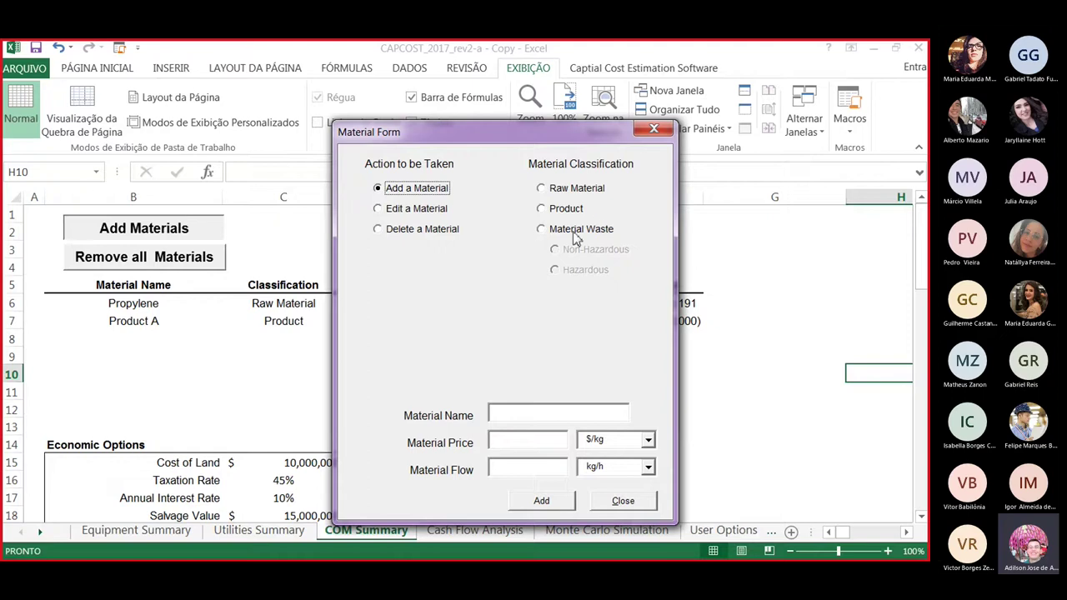
left_click(542, 189)
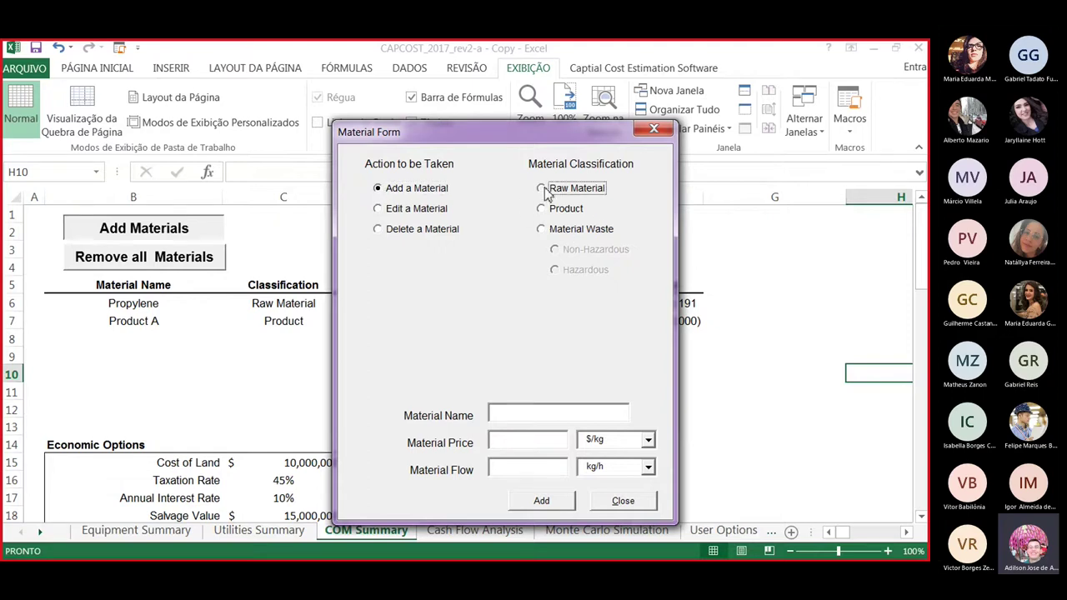
left_click(501, 412)
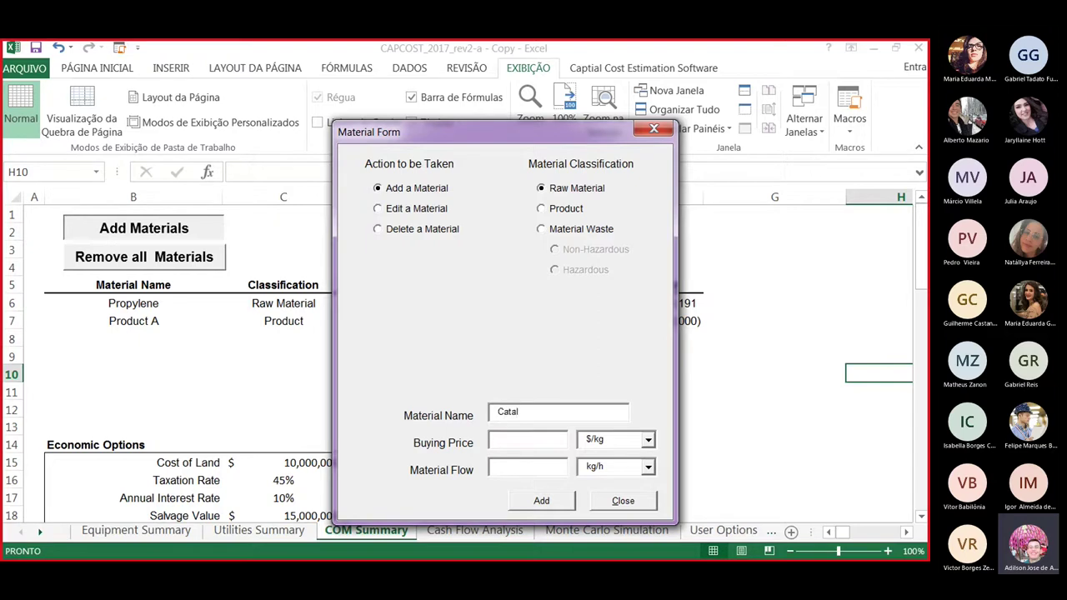
type("isad")
type("2")
Set Catalisador's material flow to 0.5 kg/h, add it to the materials table and close the material form.
left_click(648, 467)
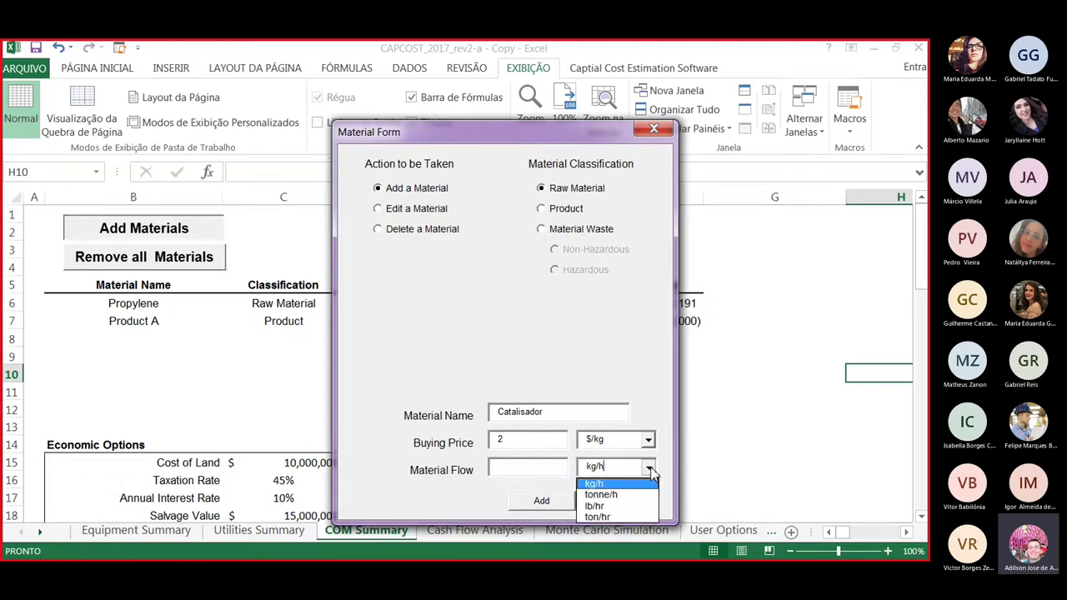
left_click(605, 485)
left_click(528, 474)
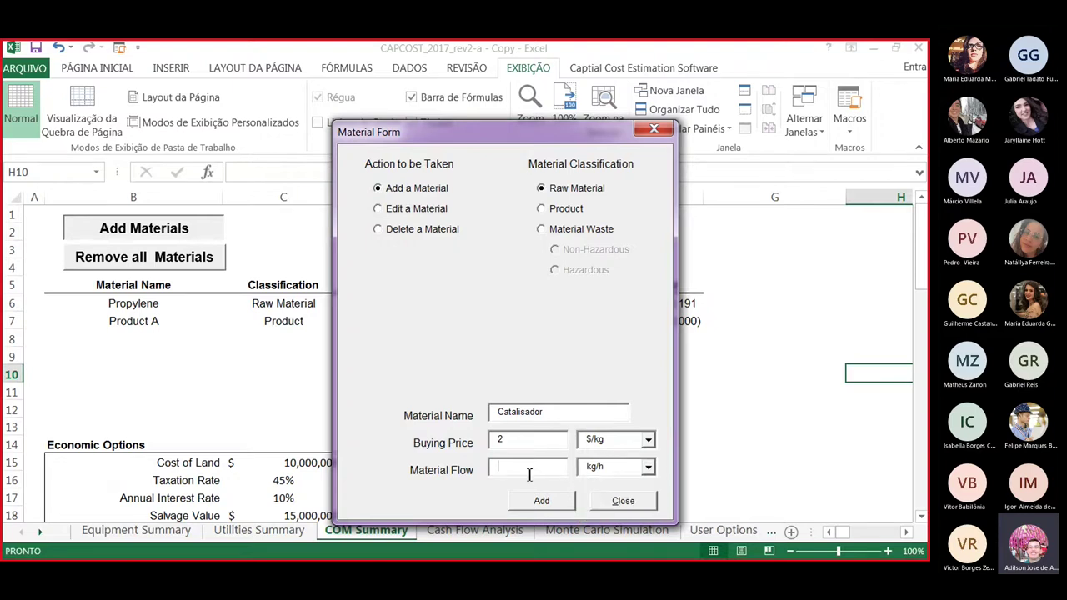
type("0.5")
key("Tab")
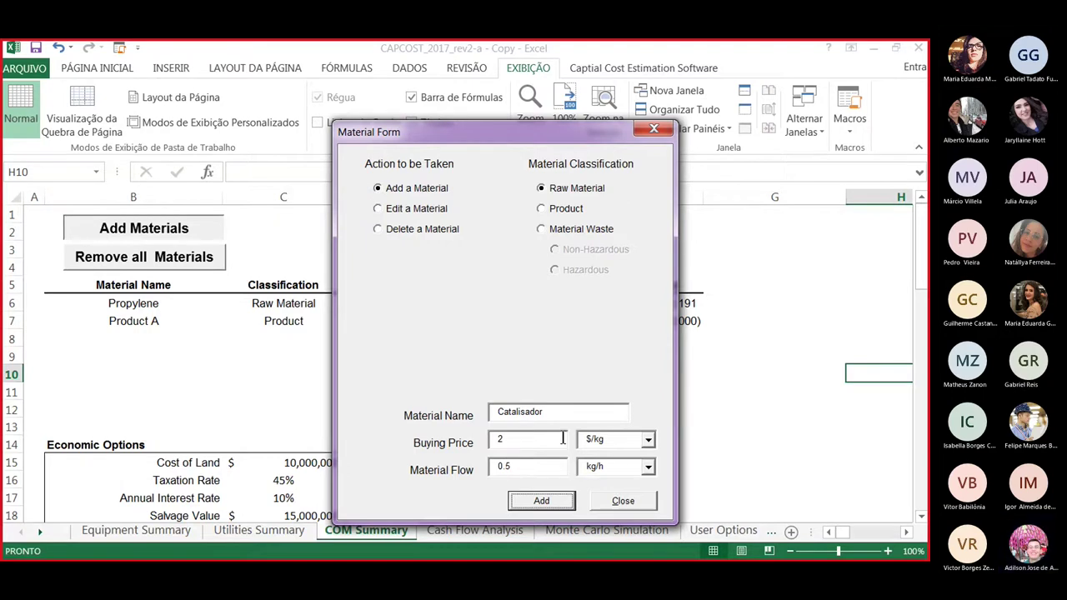
left_click(536, 502)
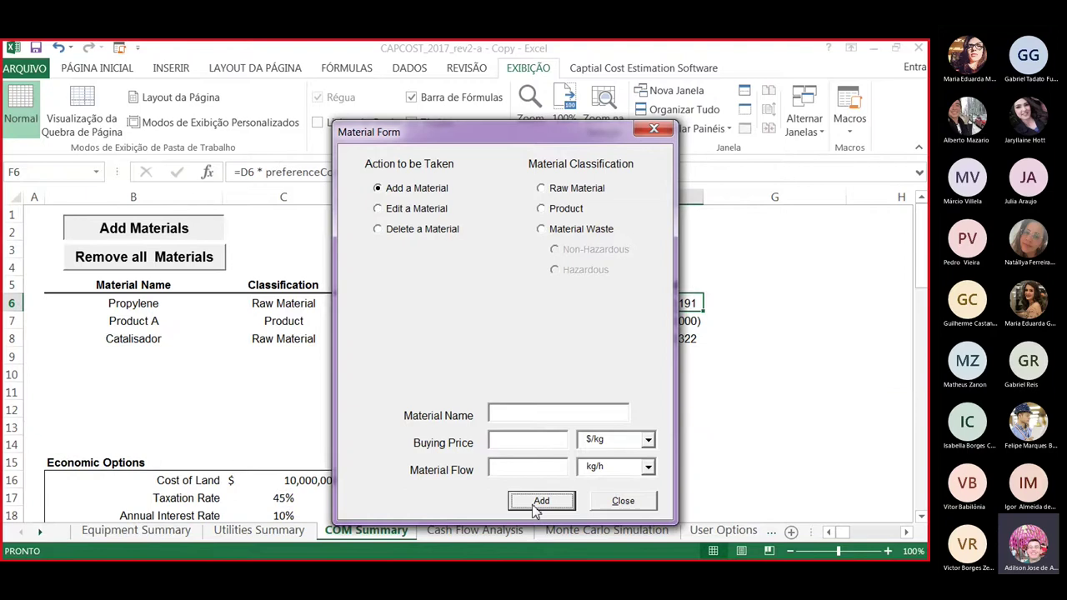
left_click(662, 130)
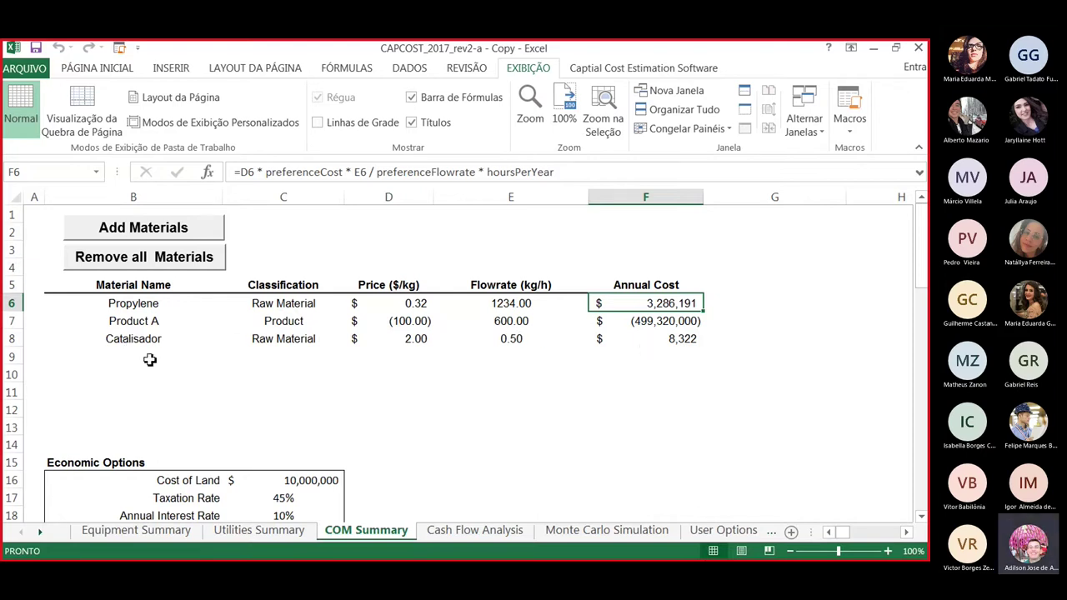
Inspect the Annual Cost formulas of Catalisador and Product A, and view the blank material form without adding anything.
left_click(684, 344)
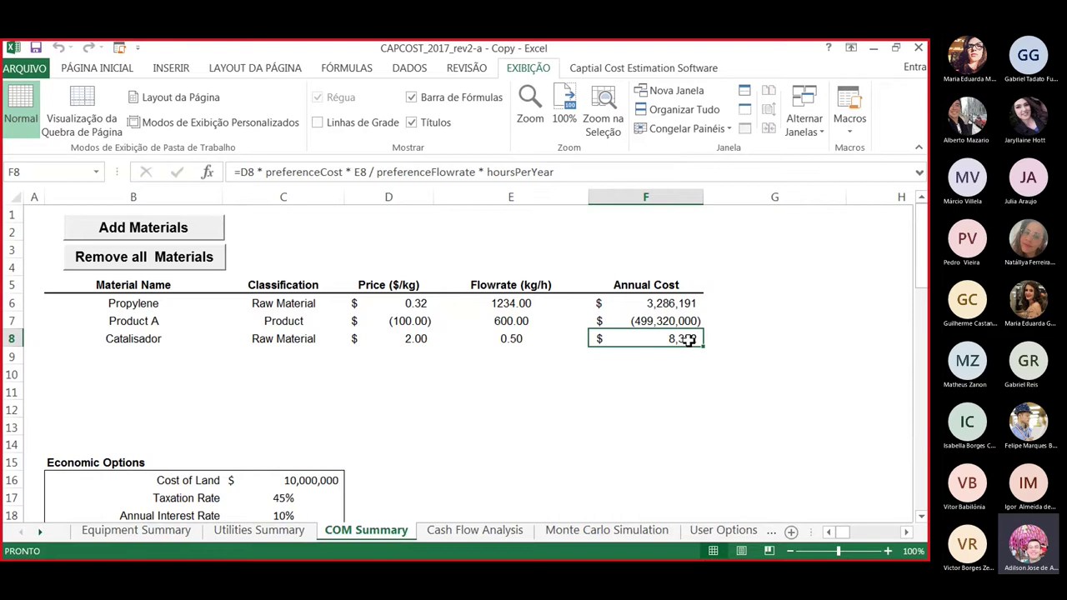
left_click(660, 325)
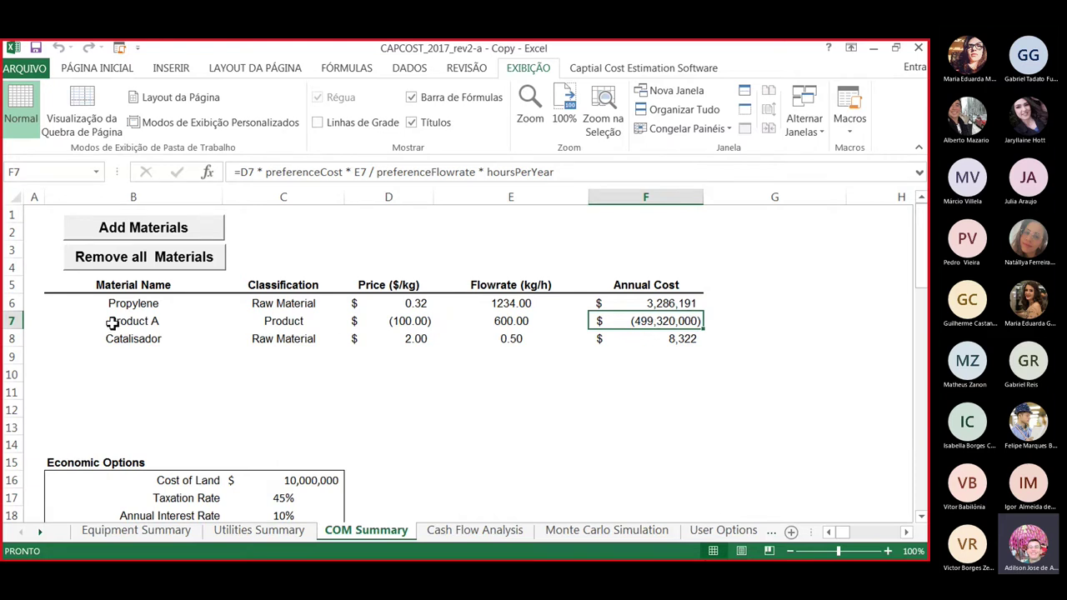
left_click(144, 324)
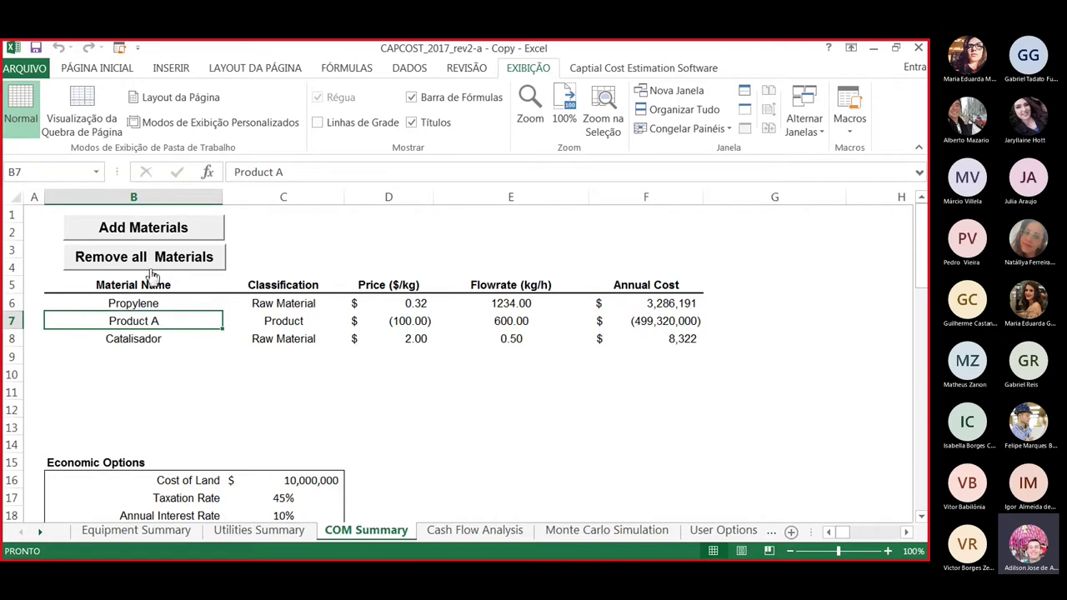
left_click(170, 228)
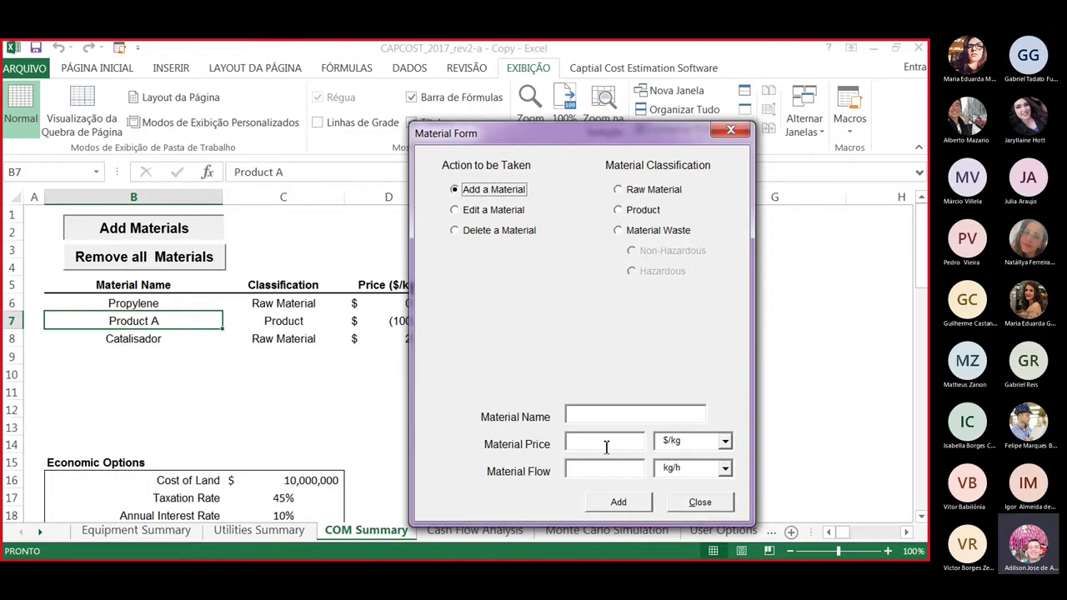
left_click(698, 501)
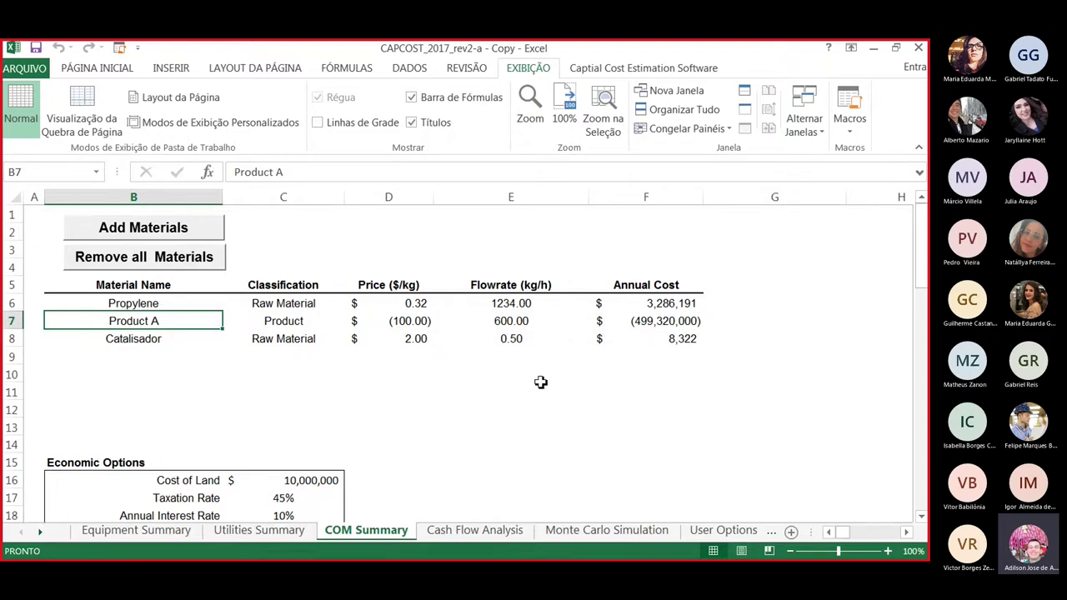
Examine the Cost of Land, Taxation Rate and Annual Interest Rate in the Economic Options table.
scroll(609, 420, "down", 2)
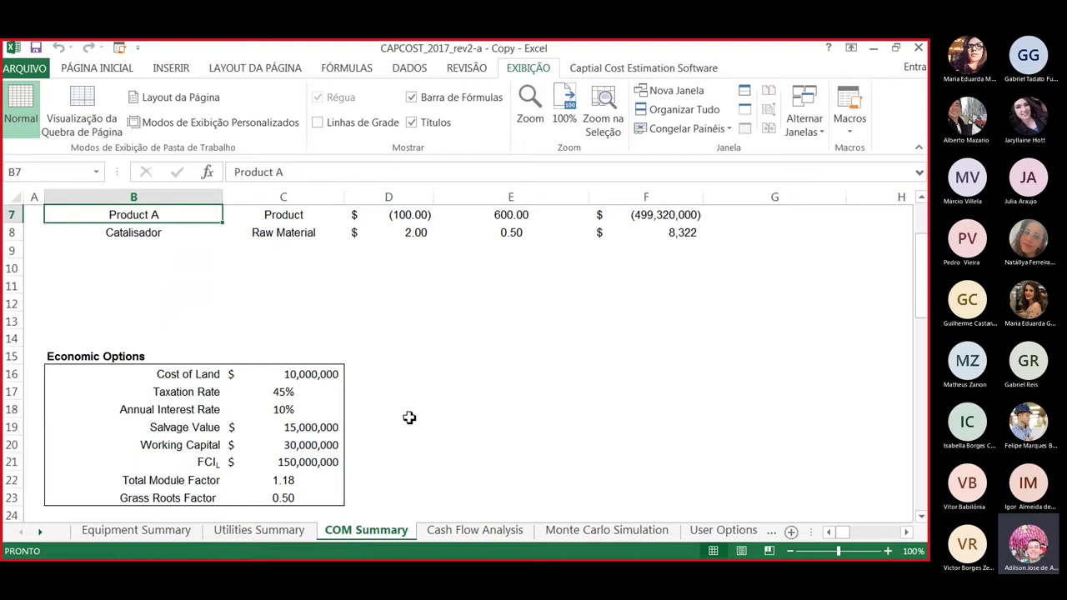
scroll(409, 418, "down", 1)
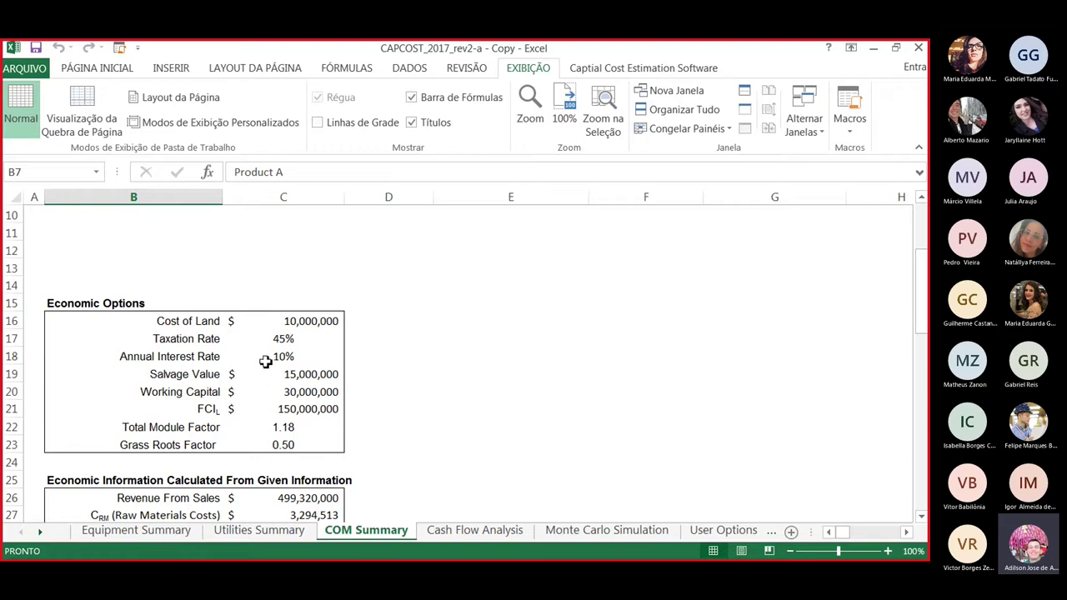
left_click(317, 329)
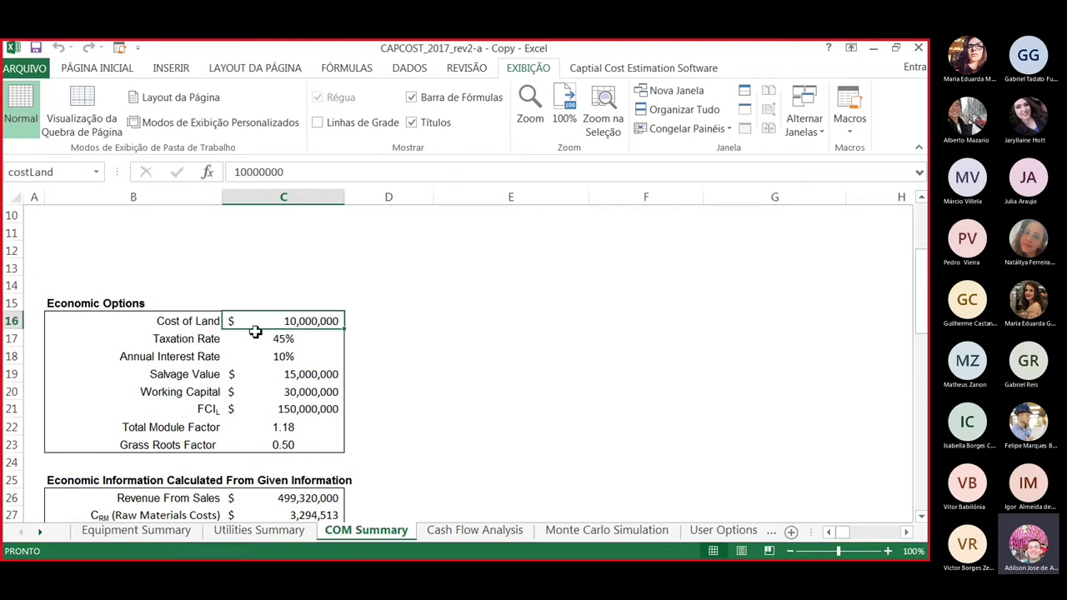
left_click(296, 340)
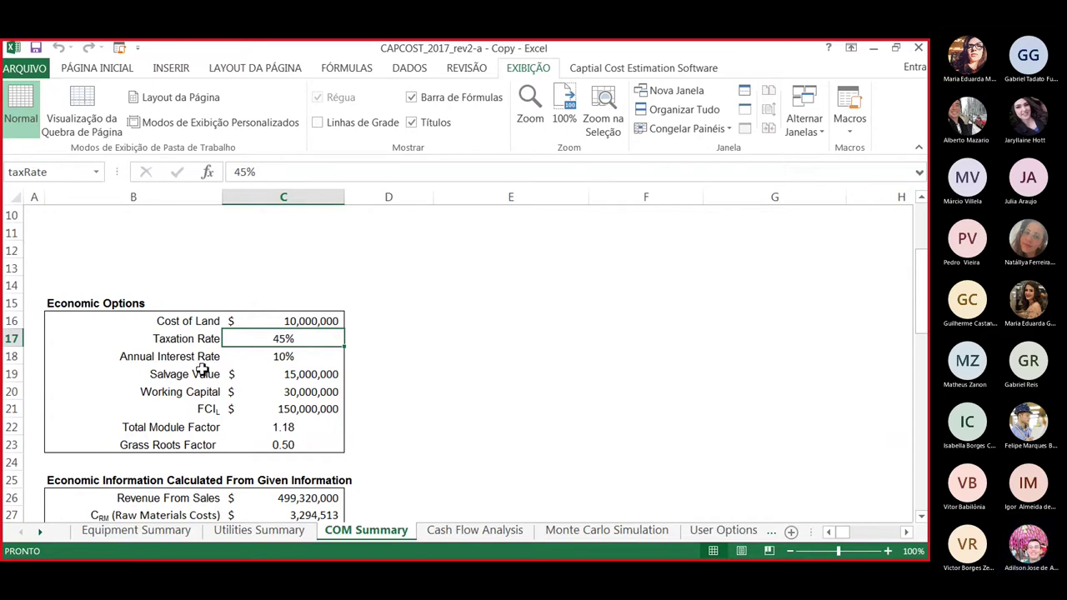
left_click(285, 357)
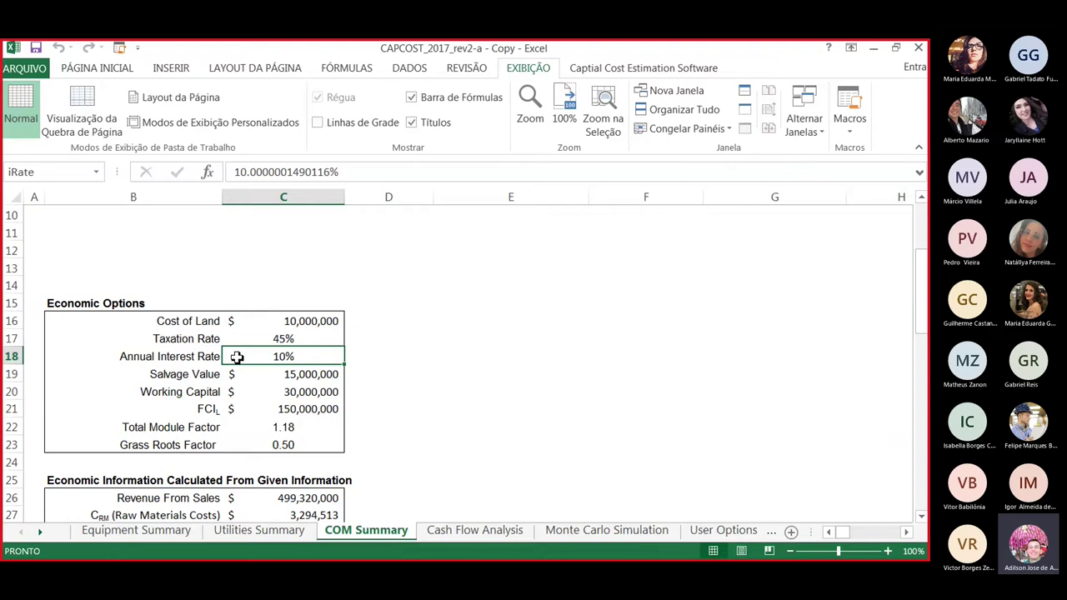
In the economics form for Salvage Value, try direct input and return to calculating the value as a percentage of FCIL.
left_click(311, 374)
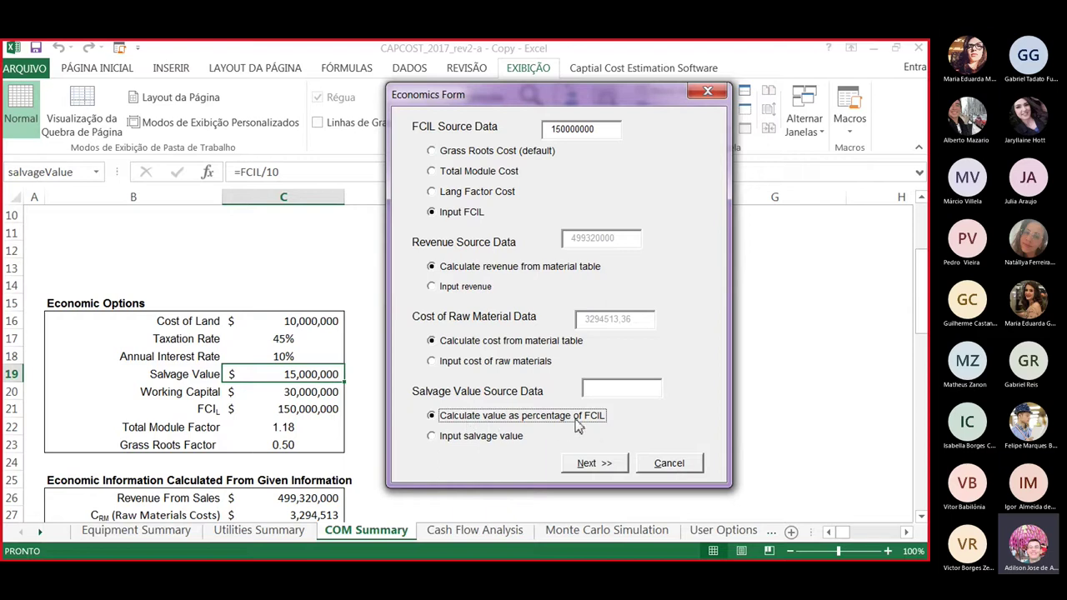
left_click(472, 442)
left_click(601, 386)
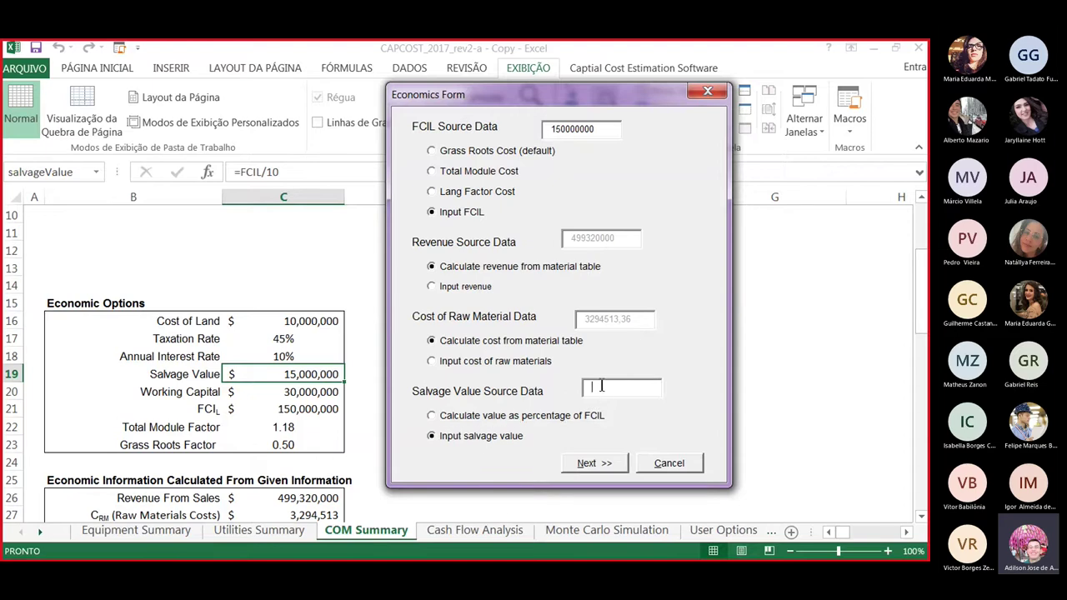
left_click(457, 418)
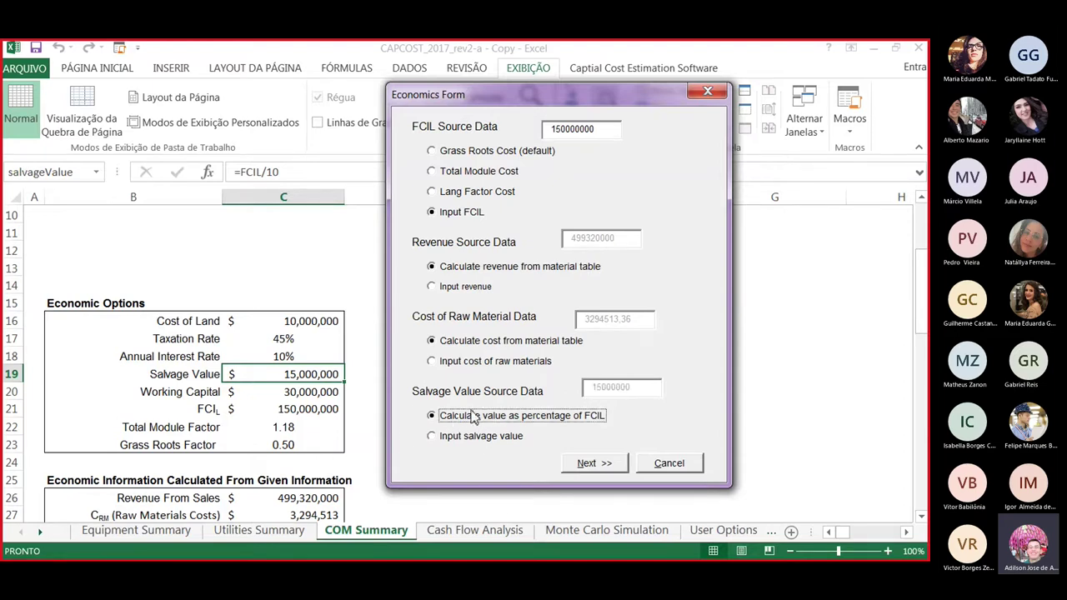
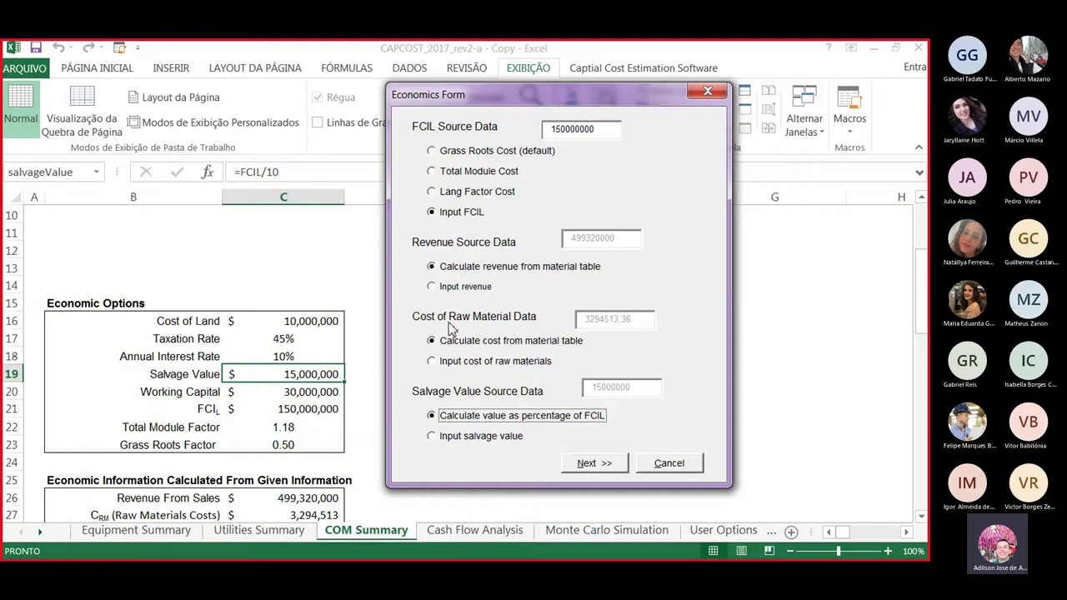
Try direct input of the raw material cost, restore its calculation from the material table, and apply the economics form.
left_click(454, 367)
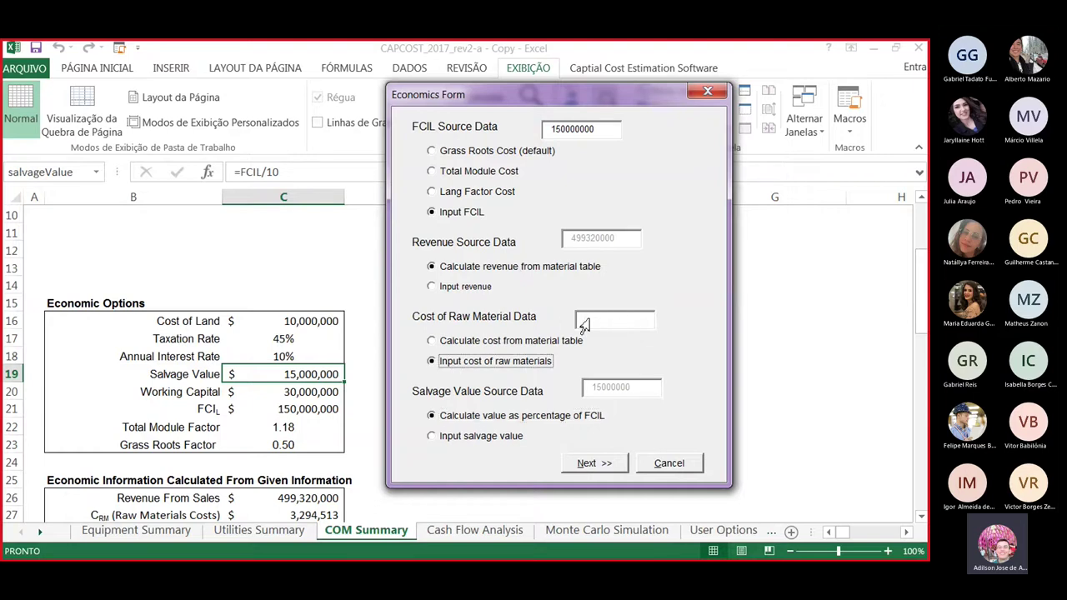
left_click(468, 345)
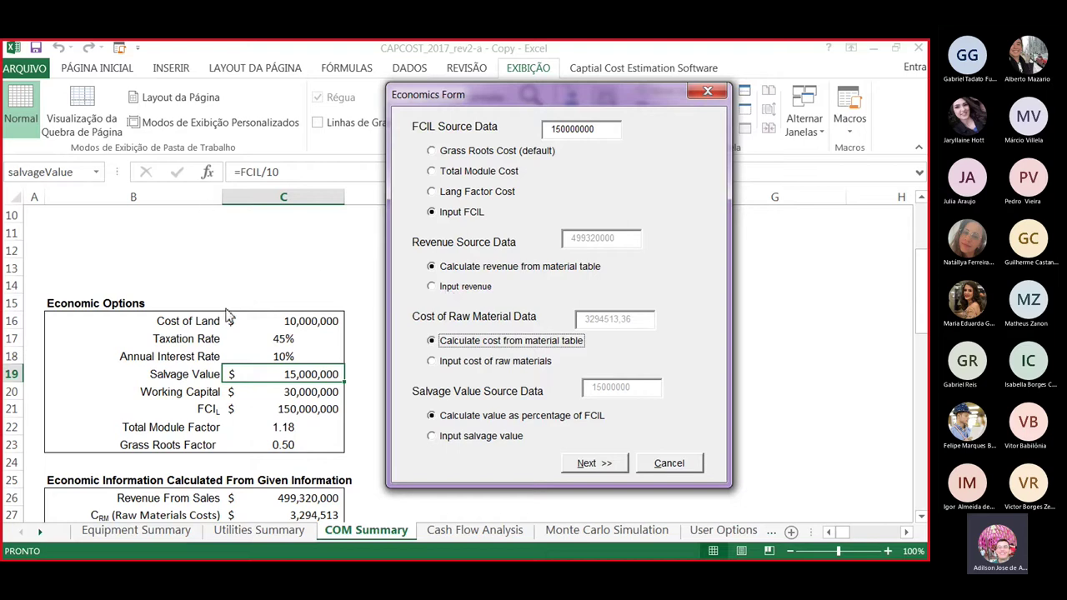
left_click(595, 464)
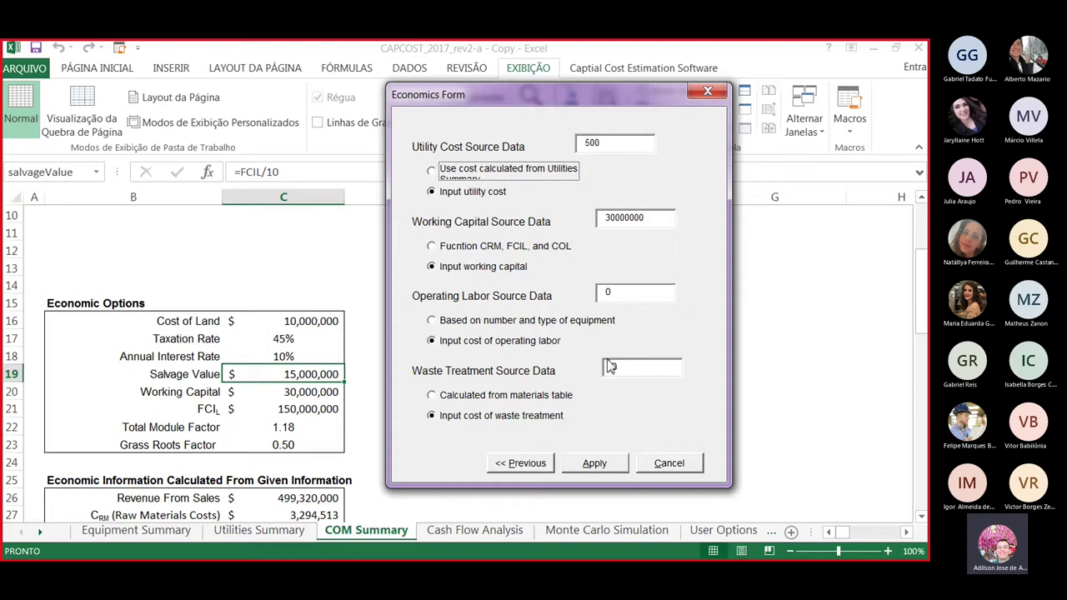
left_click(596, 464)
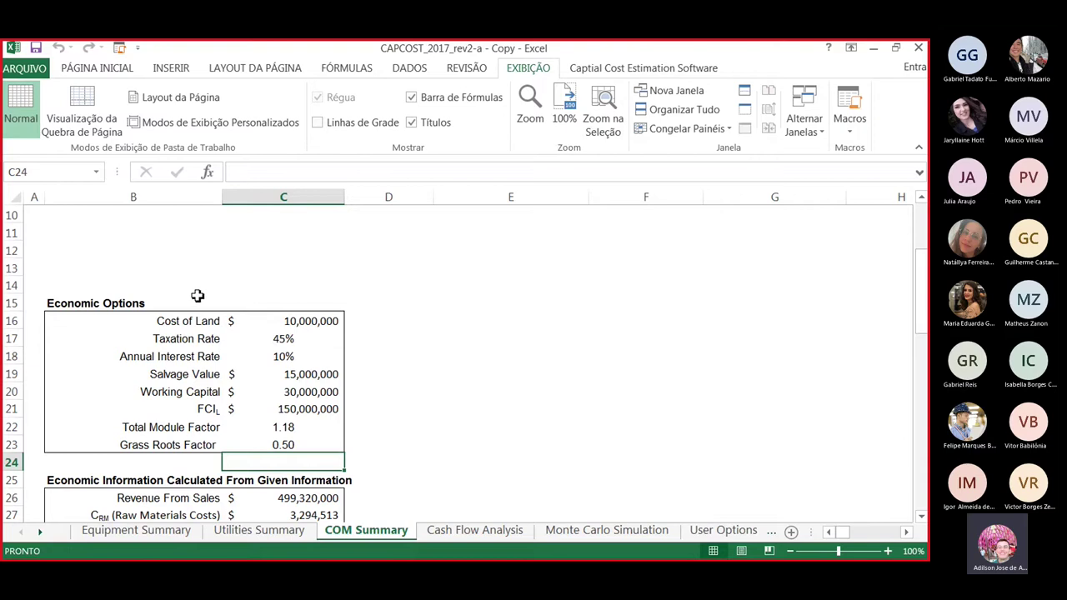
Review the materials table again and inspect the Taxation Rate in the Economic Options.
scroll(431, 334, "up", 3)
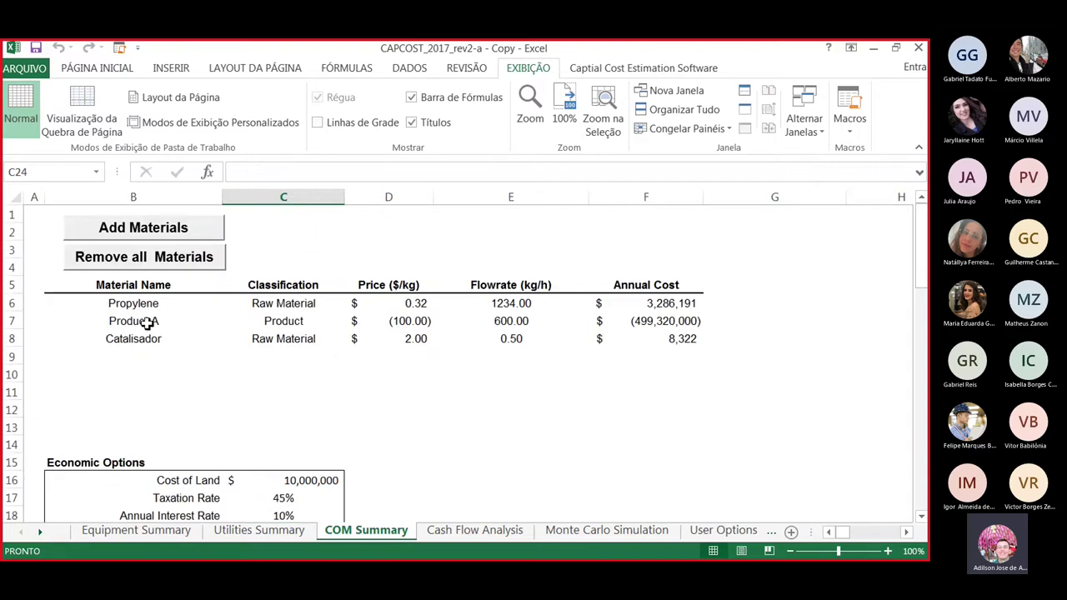
scroll(387, 435, "down", 1)
scroll(388, 435, "down", 2)
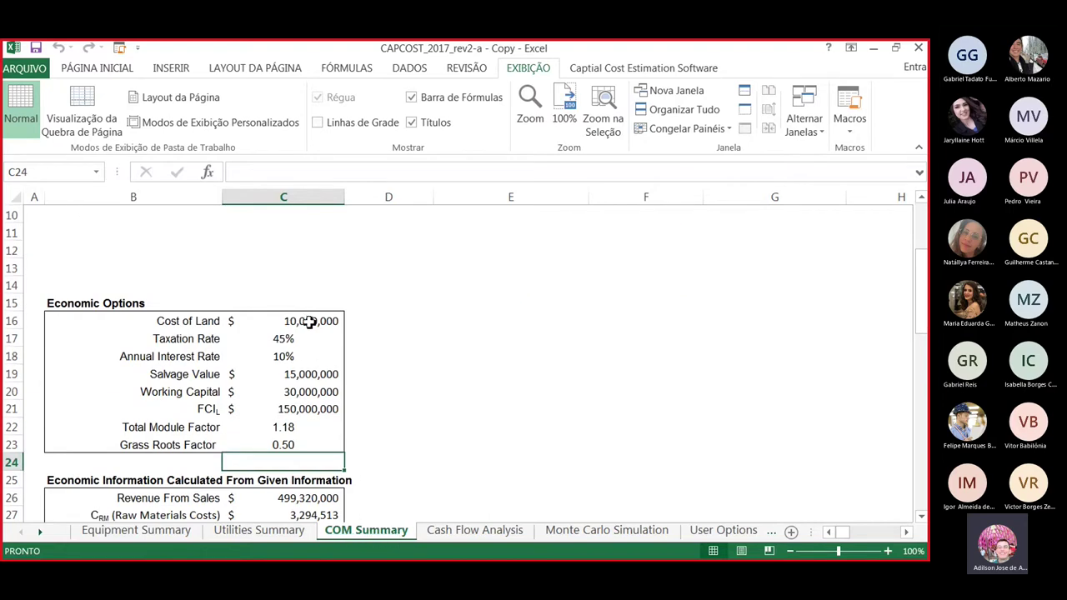
left_click(289, 340)
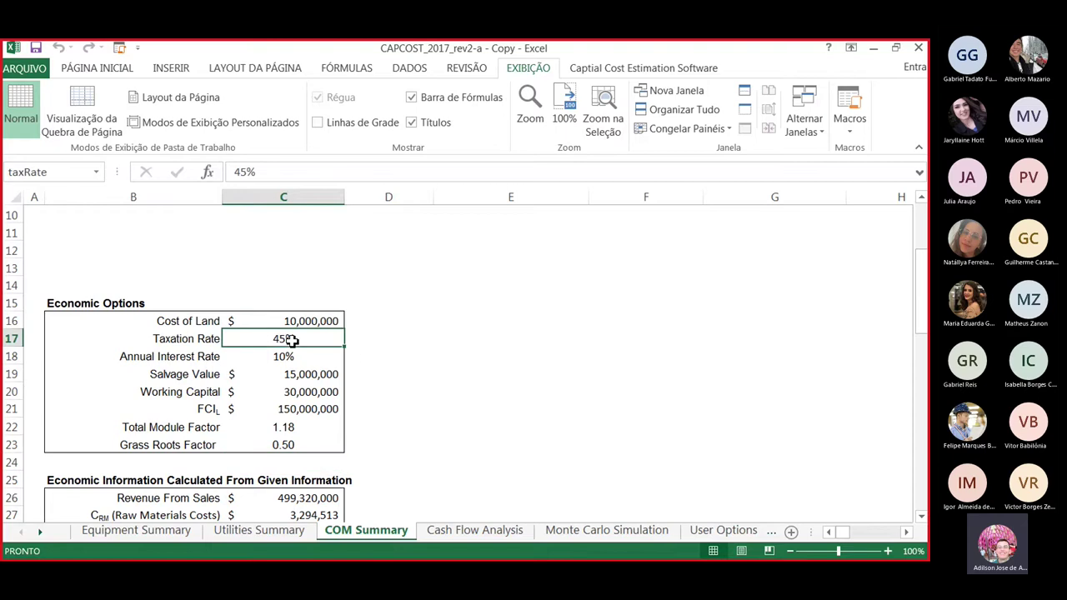
Inspect the Annual Interest Rate and Salvage Value in the Economic Options and check the cost totals in the Equipment Summary sheet.
left_click(306, 358)
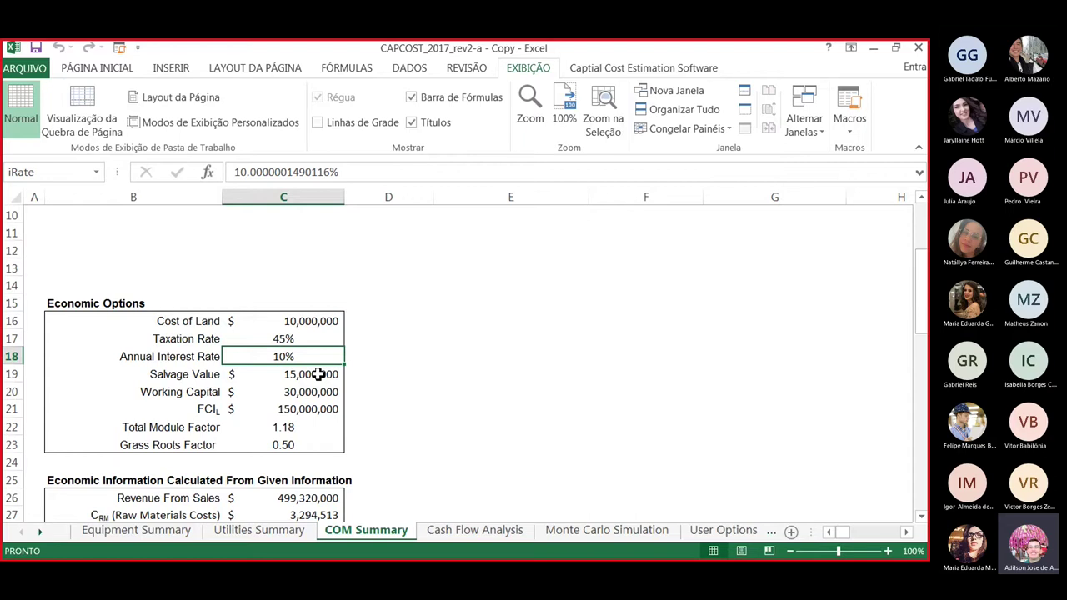
left_click(318, 375)
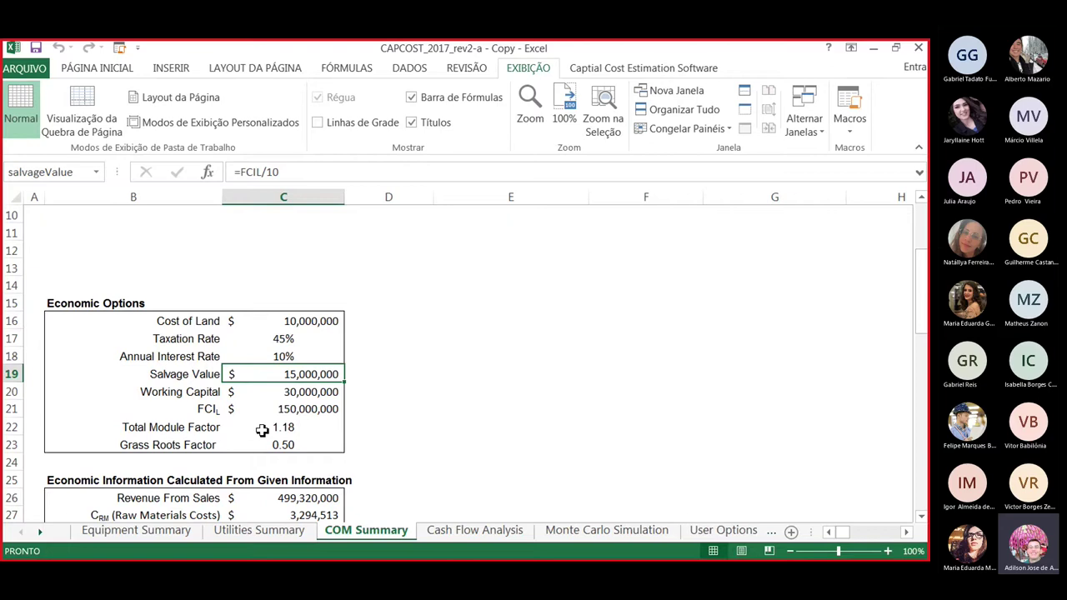
left_click(147, 542)
scroll(484, 498, "down", 2)
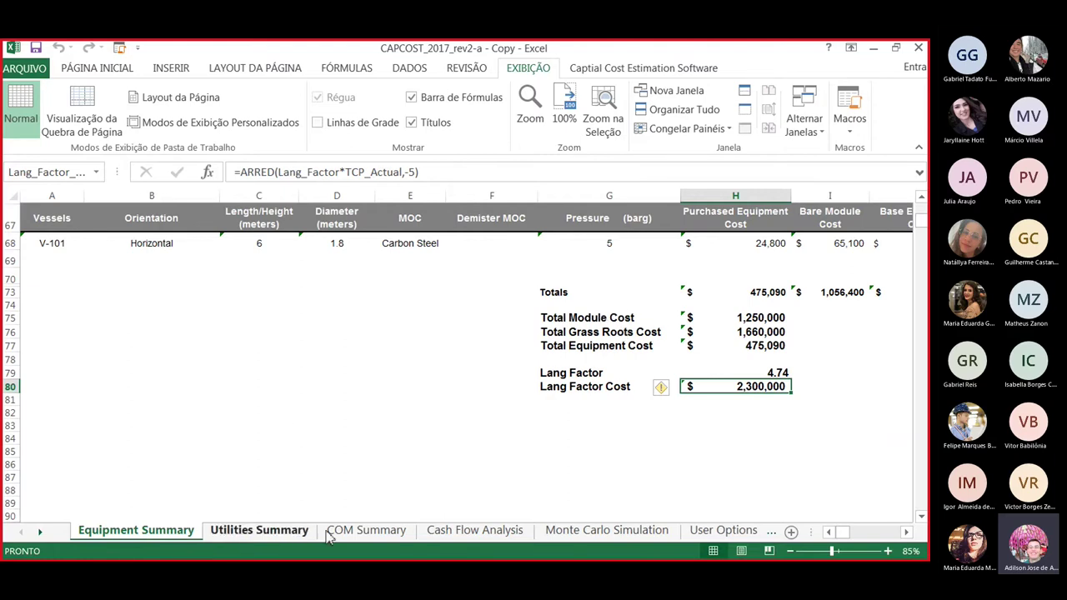
left_click(360, 532)
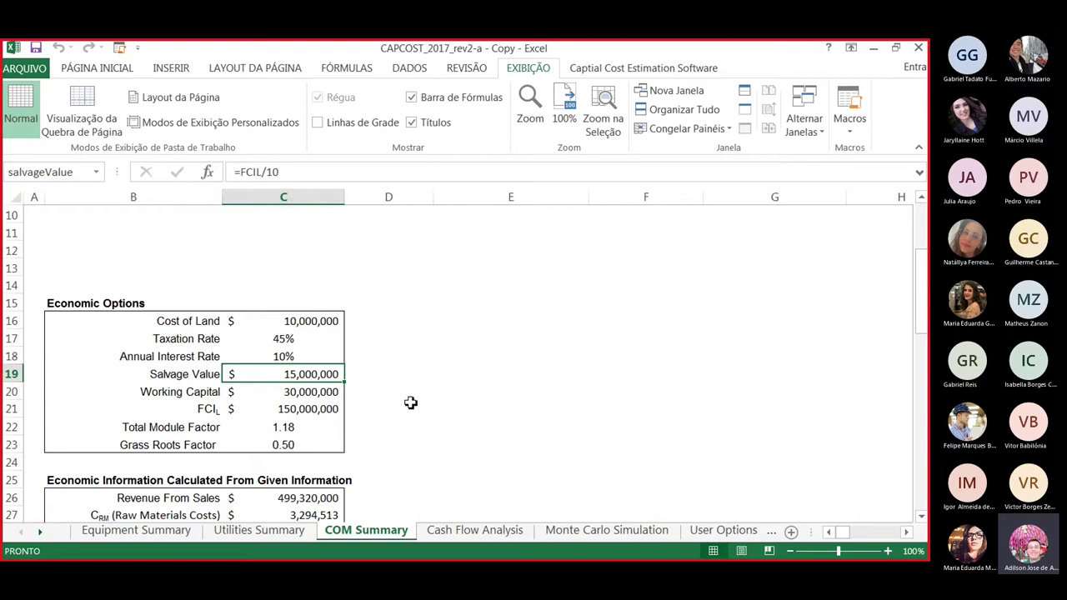
Inspect the Total Module Factor in the Economic Options and view the calculated economic information below it.
scroll(410, 402, "down", 2)
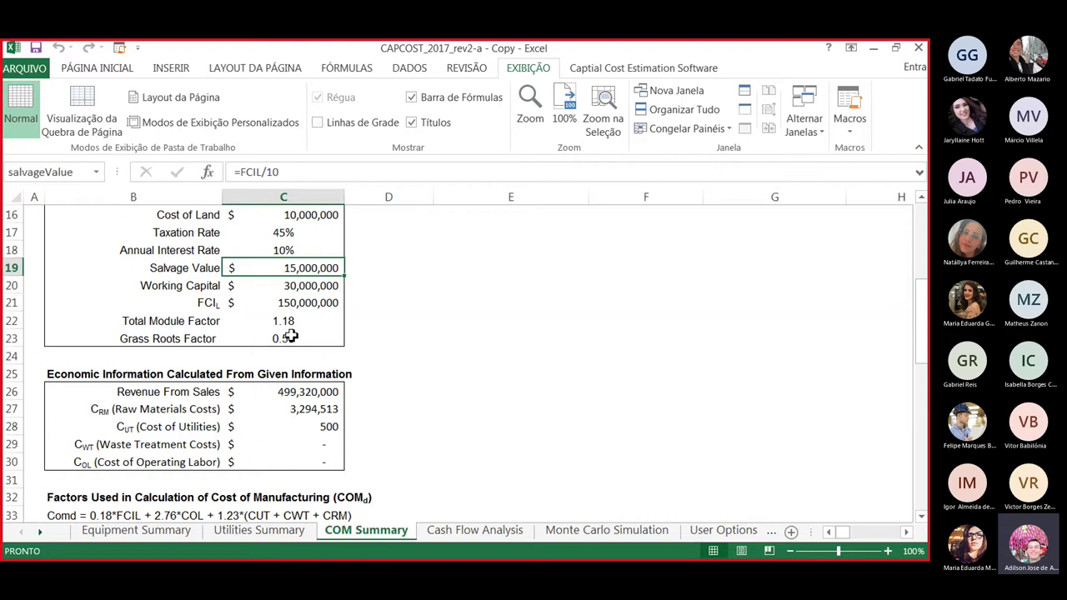
left_click(289, 324)
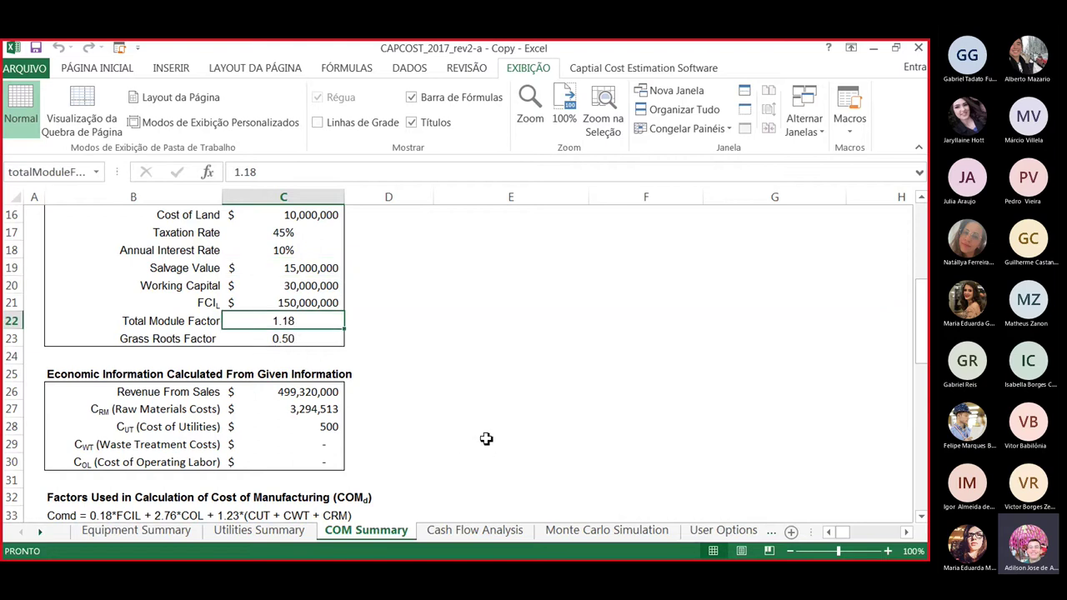
scroll(486, 438, "down", 1)
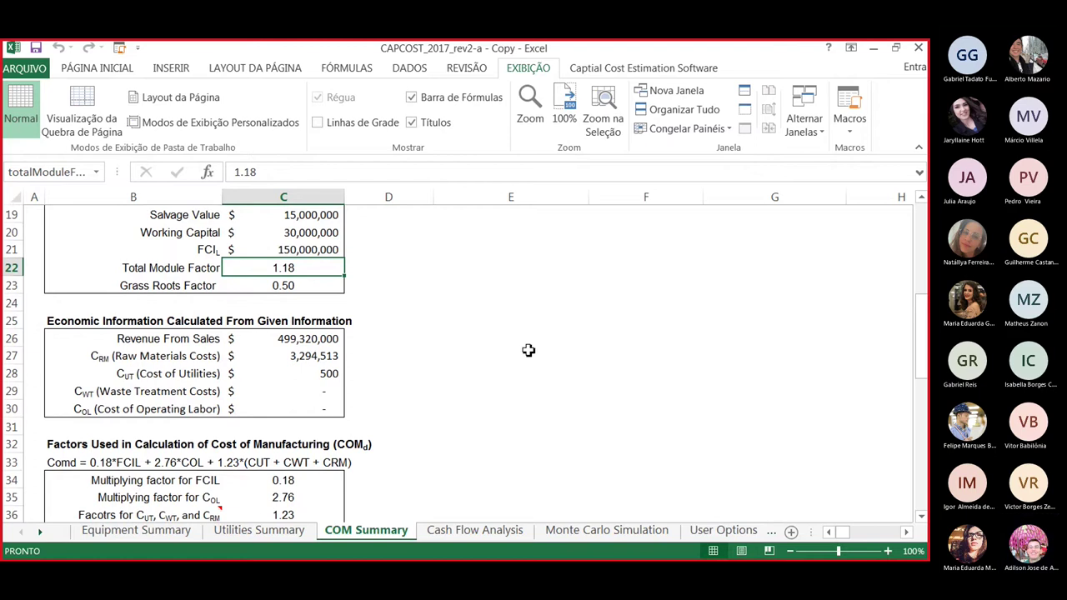
Compare the annual costs in the materials table with the Revenue From Sales and the Raw Materials Costs.
scroll(529, 345, "up", 5)
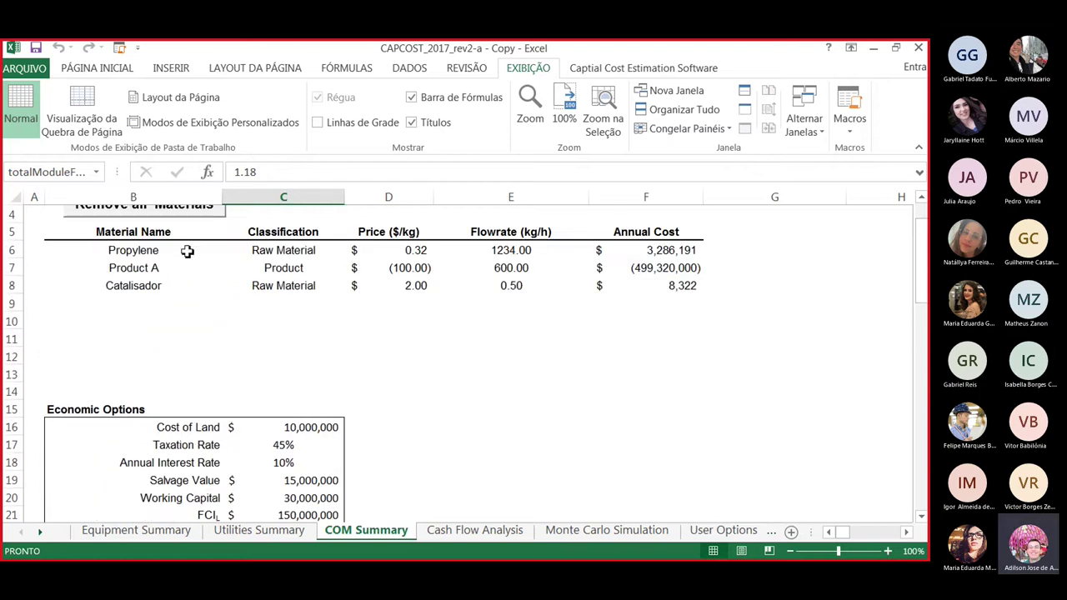
scroll(383, 372, "down", 3)
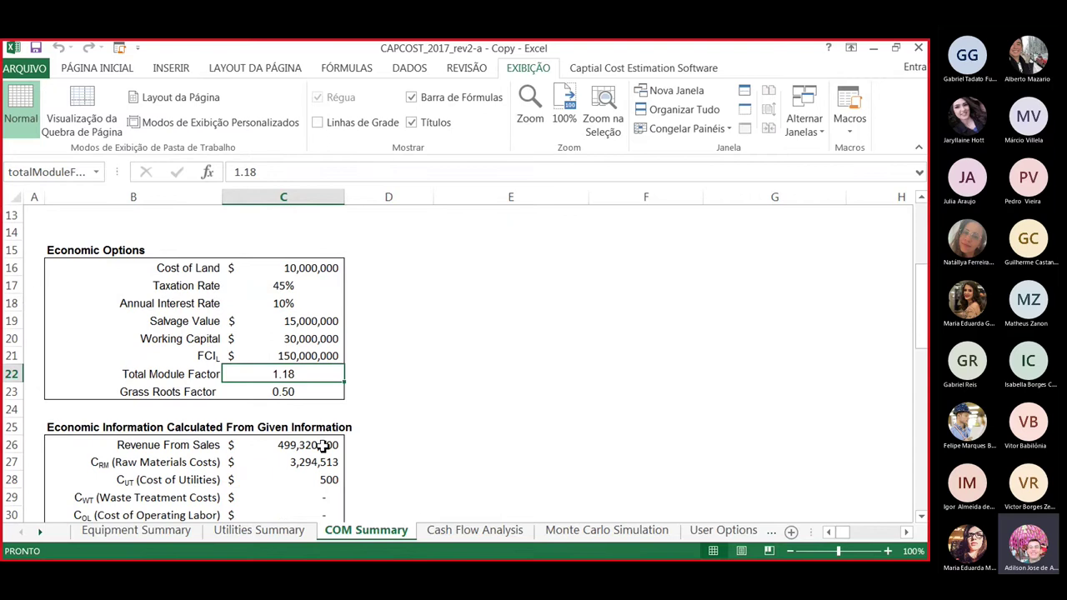
scroll(358, 452, "down", 1)
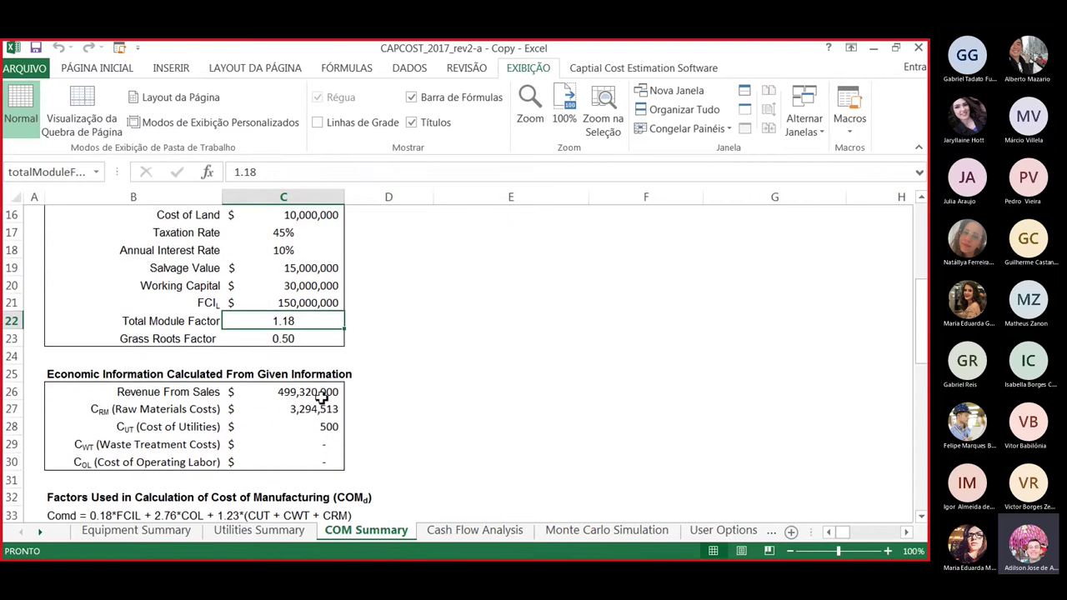
scroll(383, 402, "up", 2)
scroll(394, 403, "up", 3)
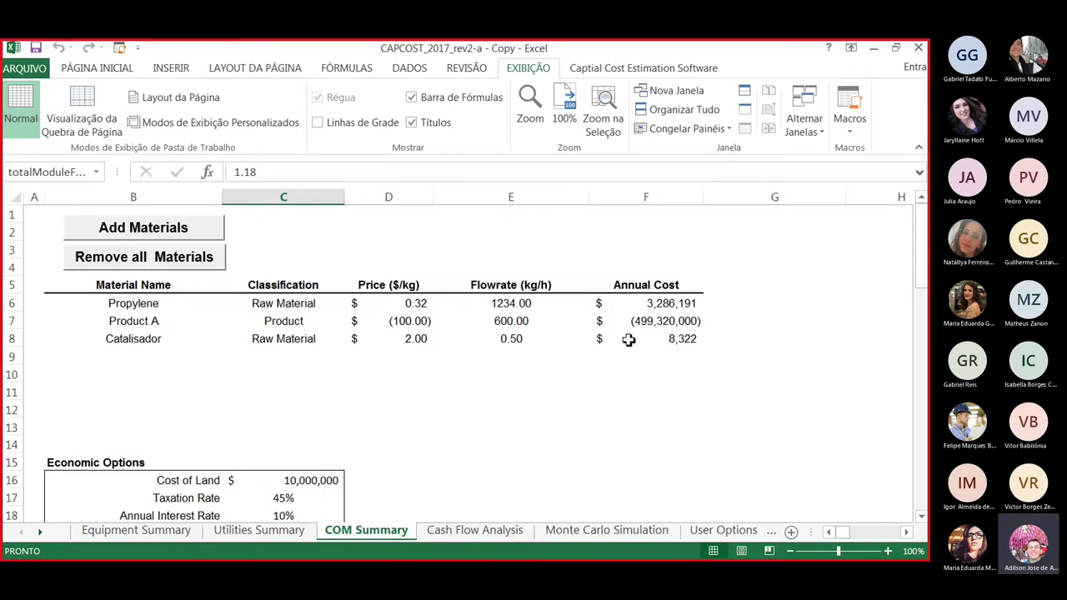
scroll(450, 418, "down", 6)
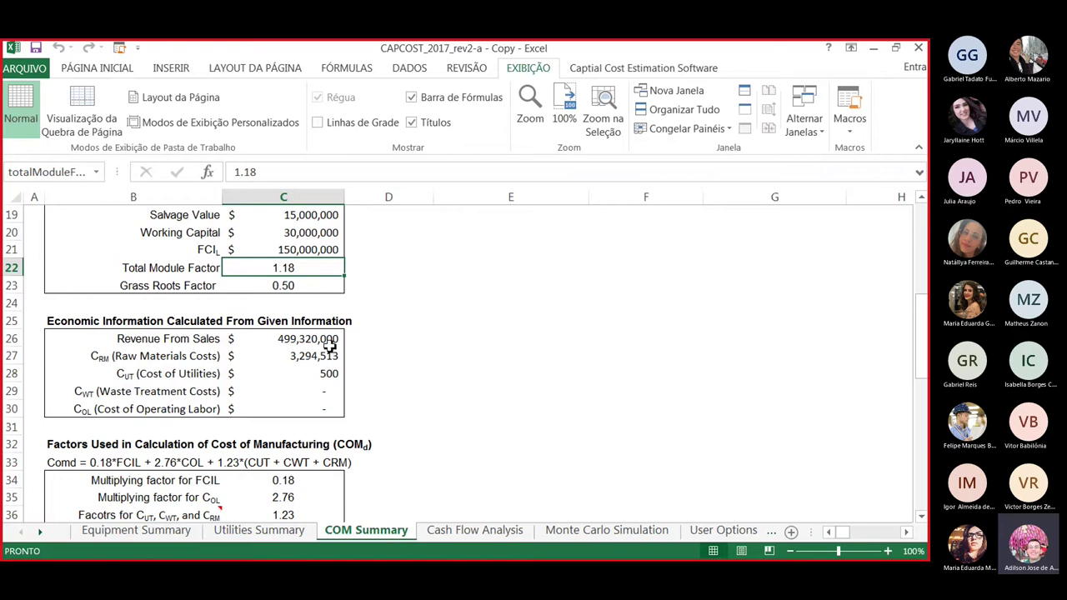
View the Working Capital source options in the economics form and close it without applying anything.
left_click(324, 233)
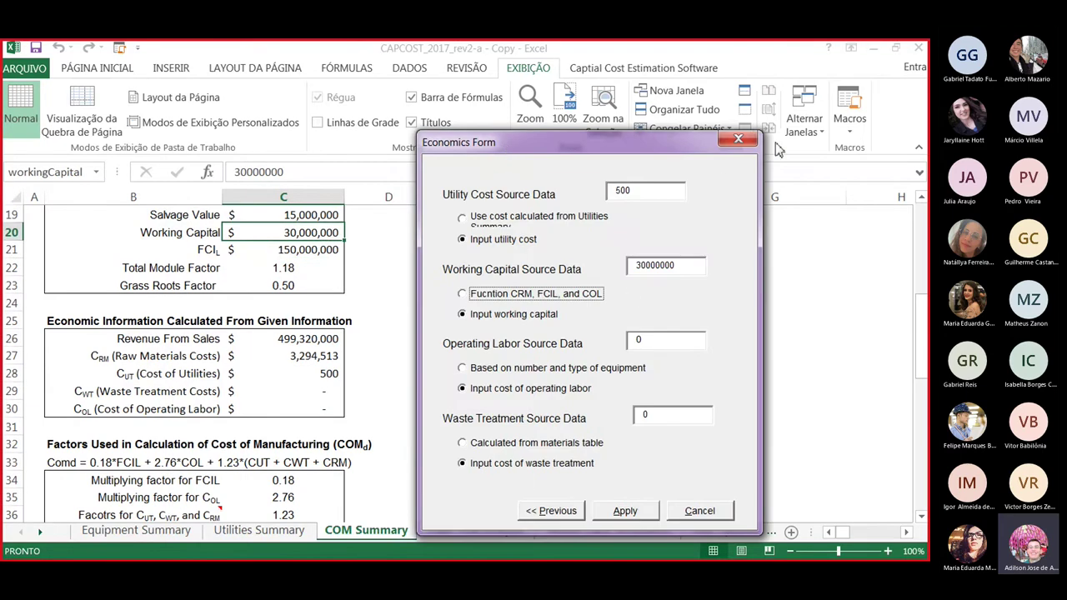
left_click(724, 141)
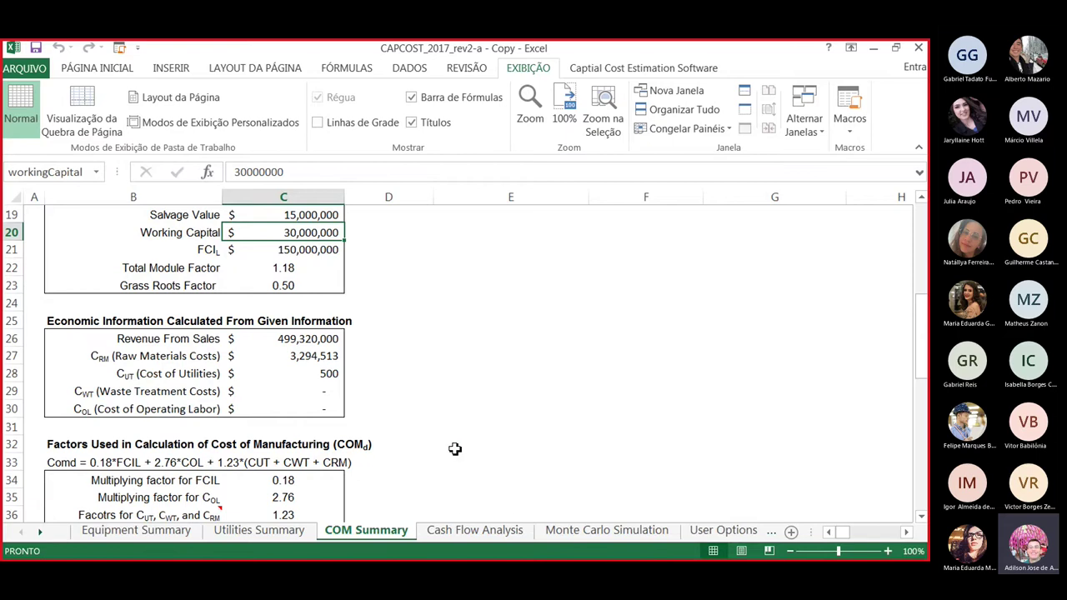
scroll(455, 449, "up", 2)
scroll(455, 448, "up", 3)
scroll(455, 448, "down", 1)
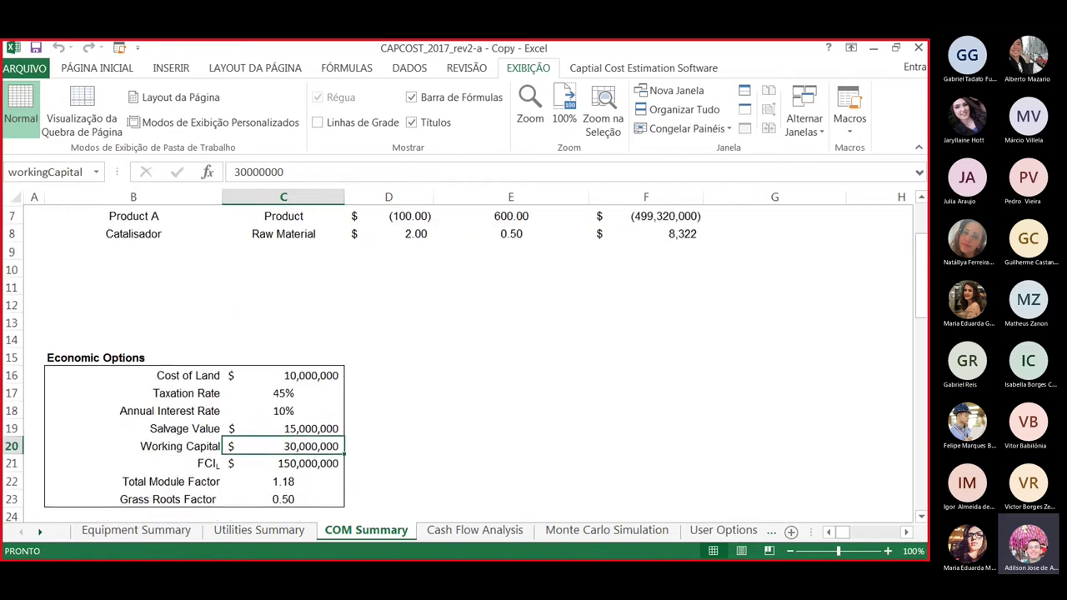
Compare the Cost of Utilities in the COM Summary with the annual utility cost total in the Utilities Summary.
left_click(258, 530)
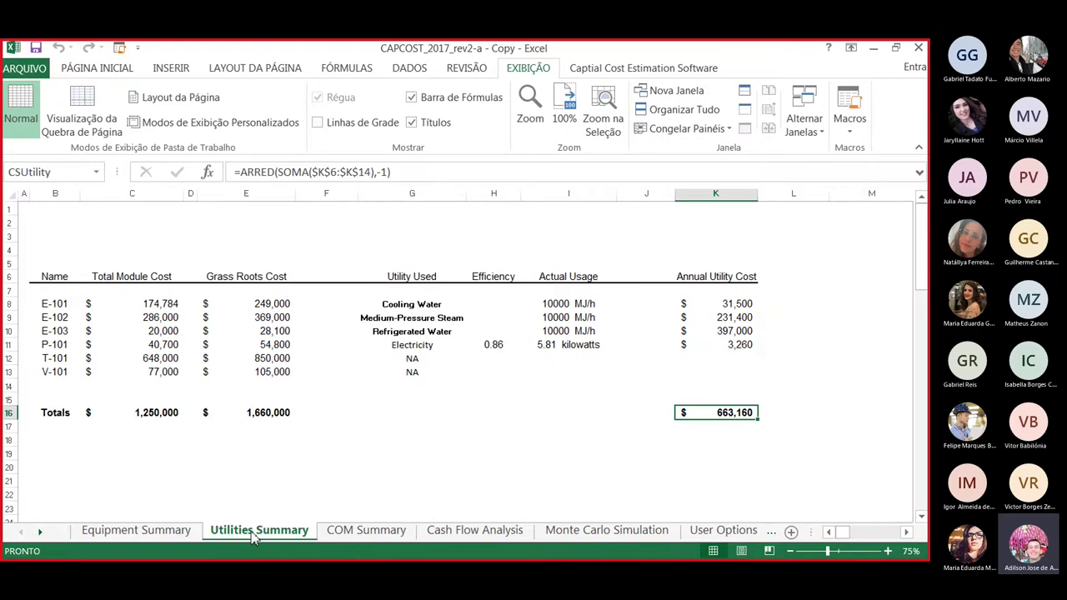
left_click(353, 534)
scroll(347, 476, "down", 3)
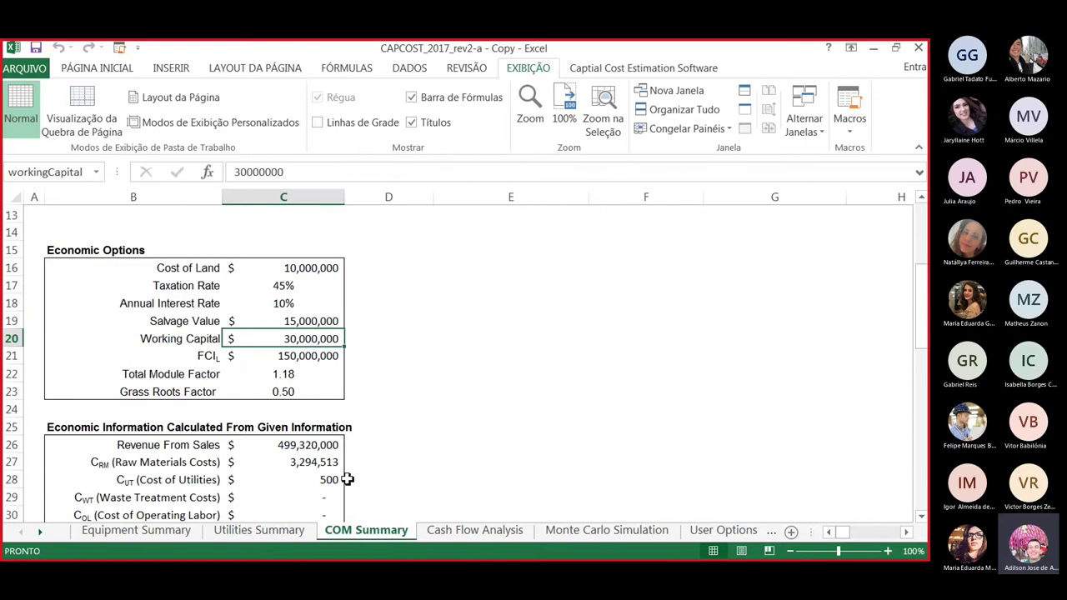
left_click(283, 534)
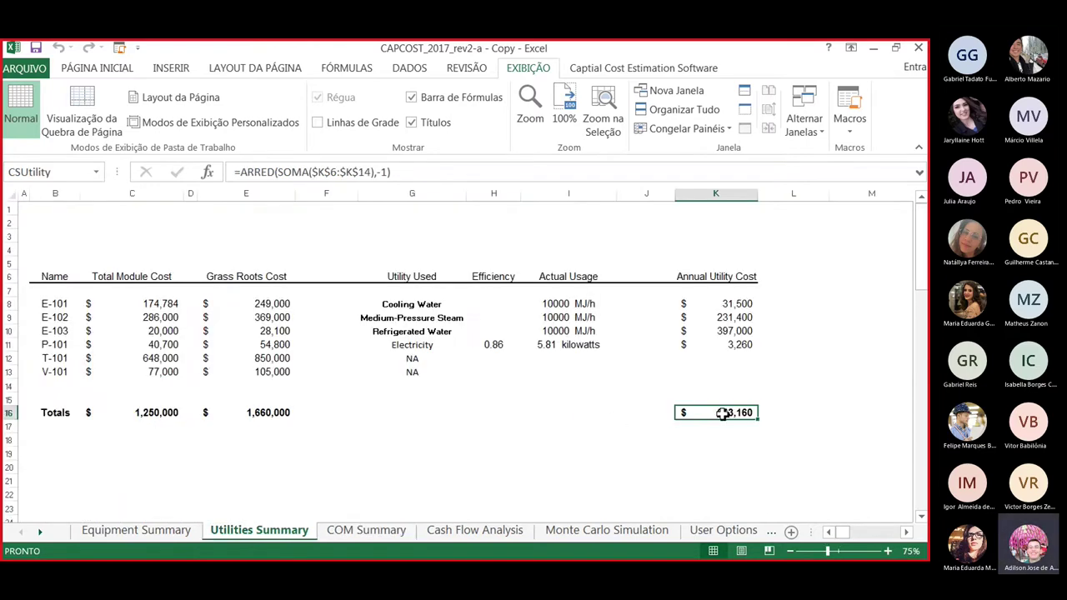
Examine the factors used for the Cost of Manufacturing and the Working Capital in the COM Summary sheet.
left_click(392, 531)
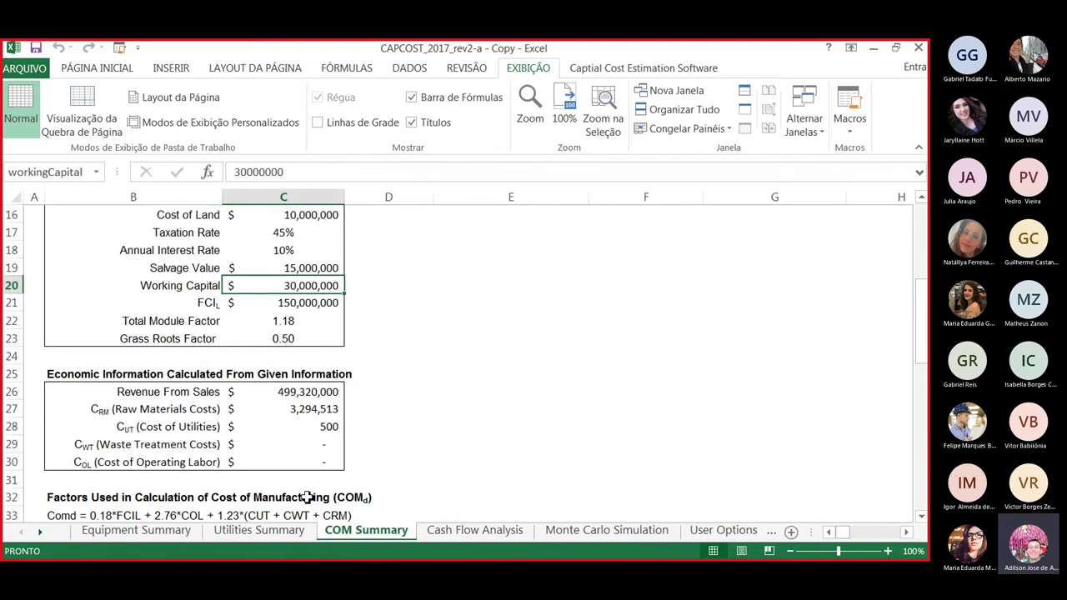
scroll(363, 433, "down", 3)
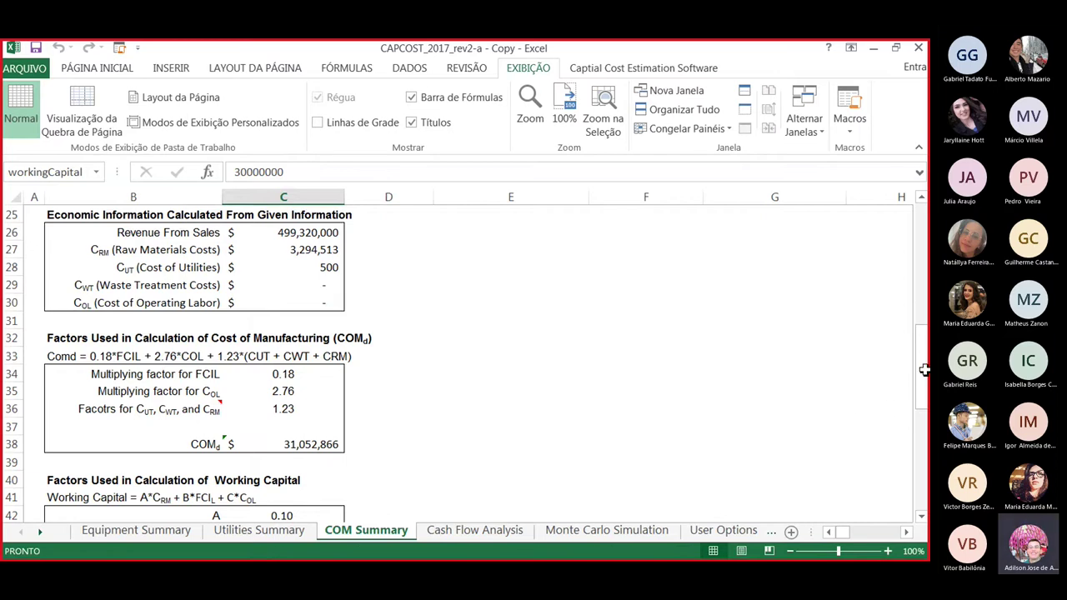
left_click_drag(923, 369, 923, 440)
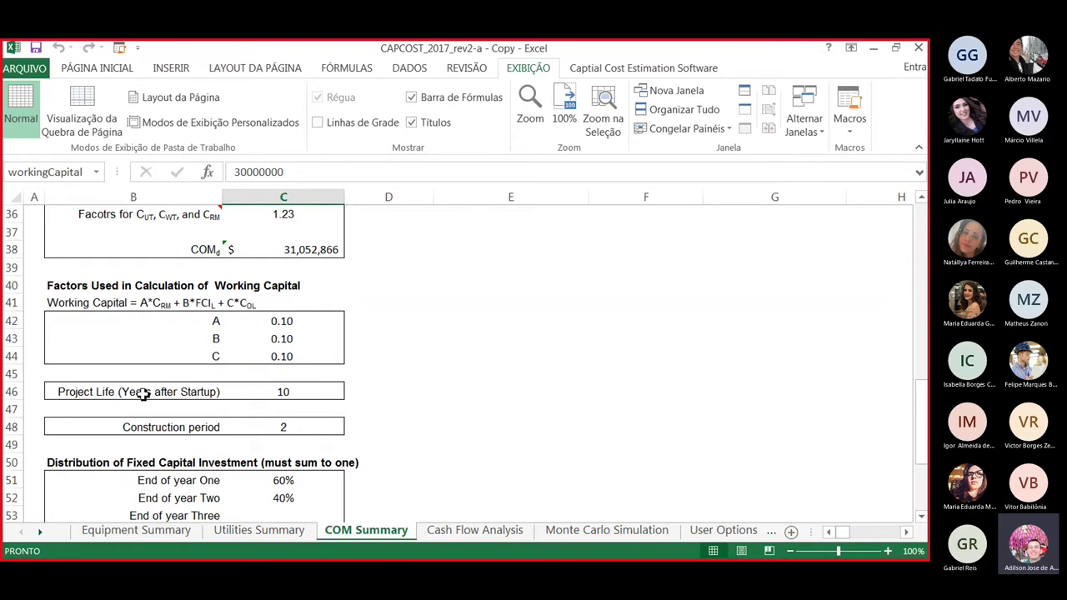
From the Project Life cell, try a construction period of Three in the project parameters, return to Two and cancel the form.
left_click(286, 393)
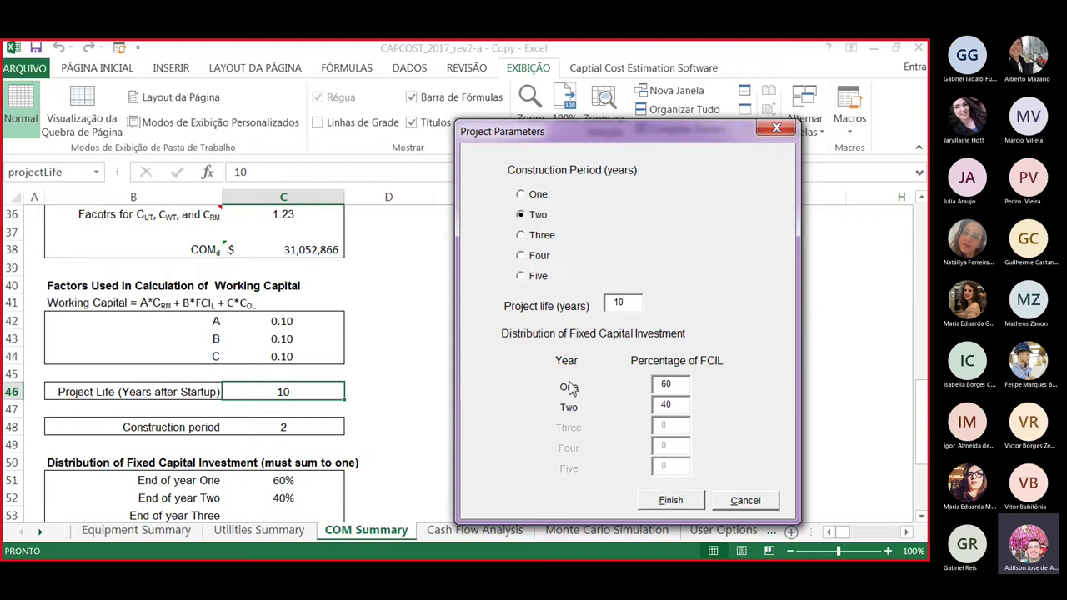
left_click(540, 235)
left_click(540, 217)
left_click(745, 500)
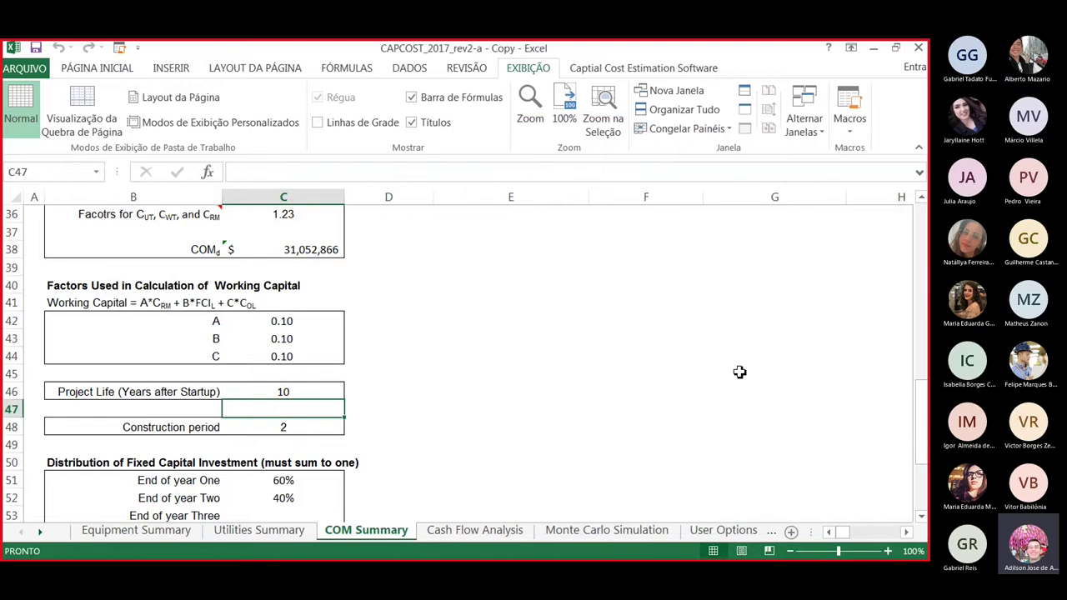
Review the Distribution of Fixed Capital Investment and go back through the COM Summary to the materials table.
scroll(859, 474, "down", 3)
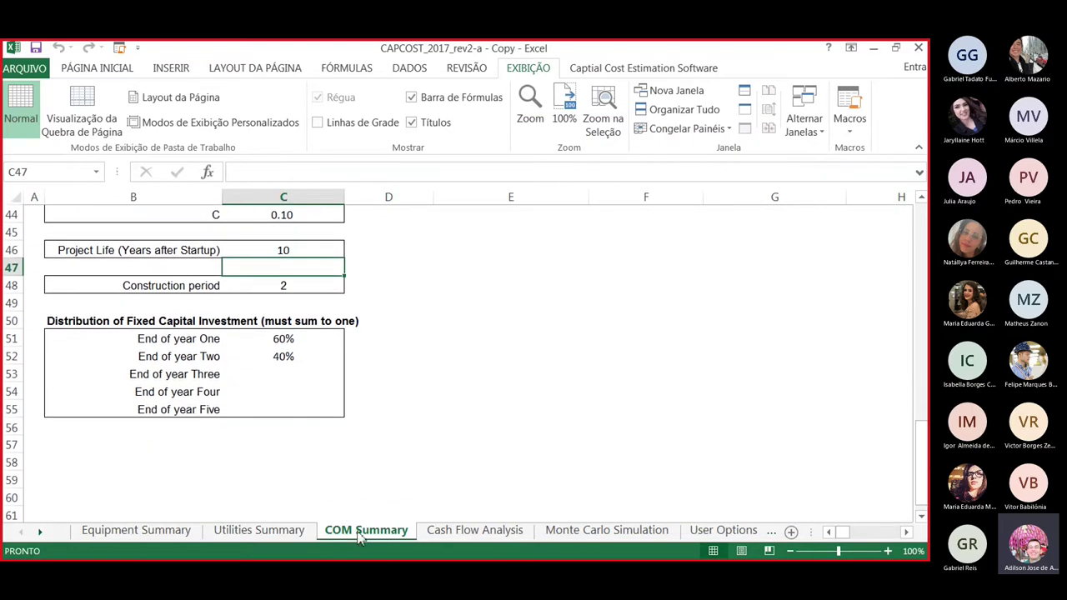
scroll(874, 438, "up", 12)
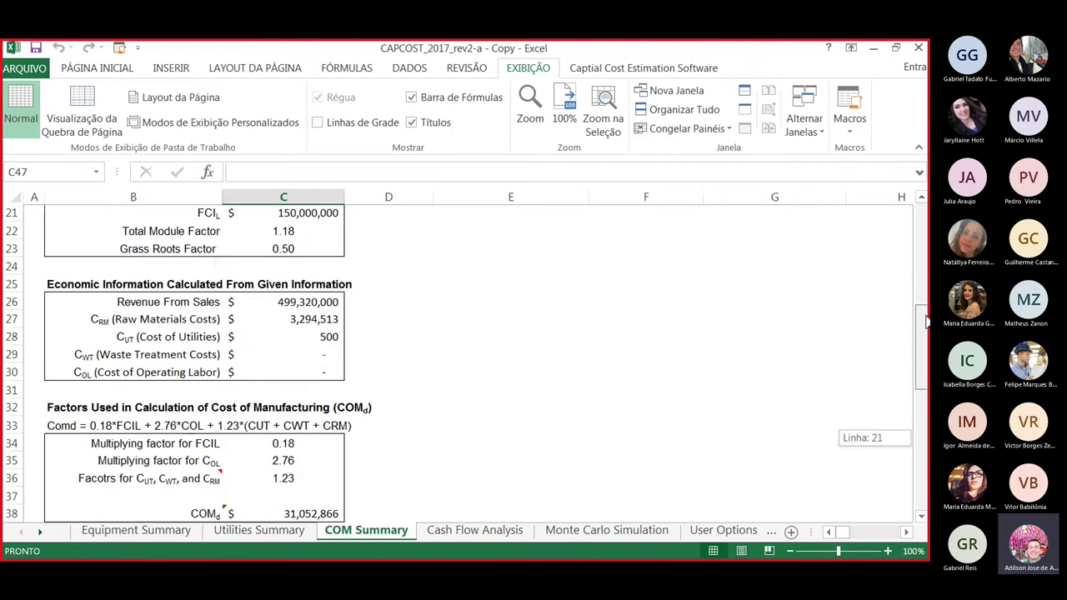
scroll(874, 437, "up", 3)
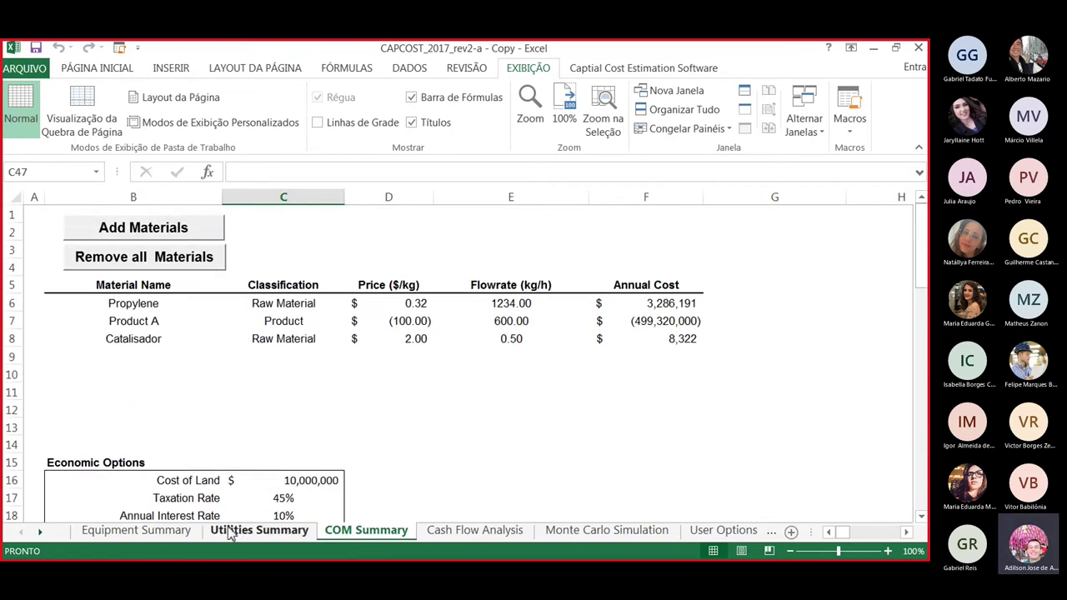
Examine the cash flow diagram and the discounted and non-discounted profitability criteria in the Cash Flow Analysis sheet.
left_click(456, 533)
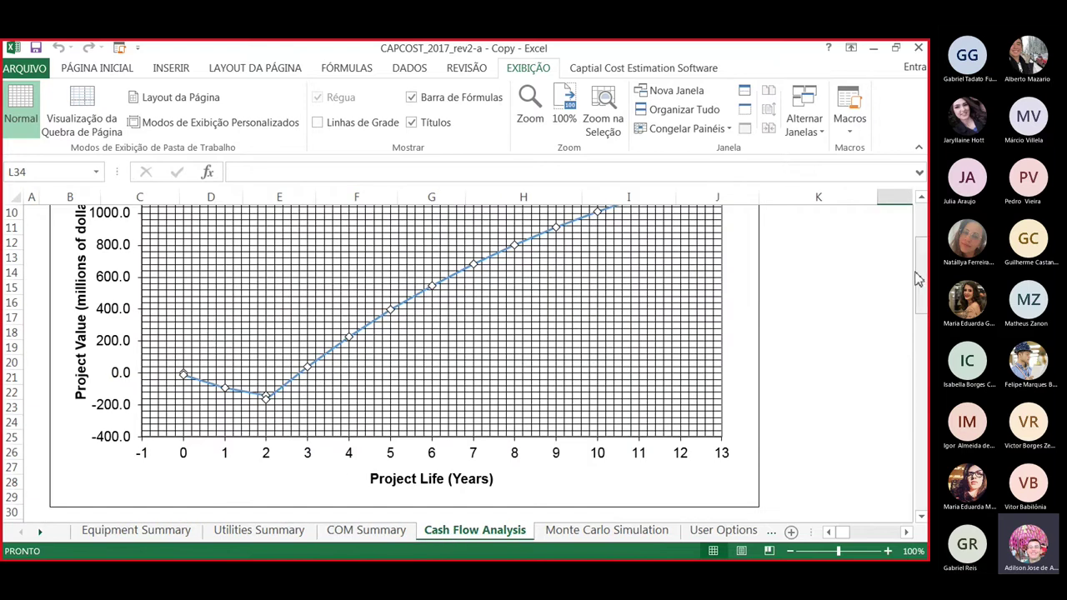
left_click_drag(916, 279, 922, 257)
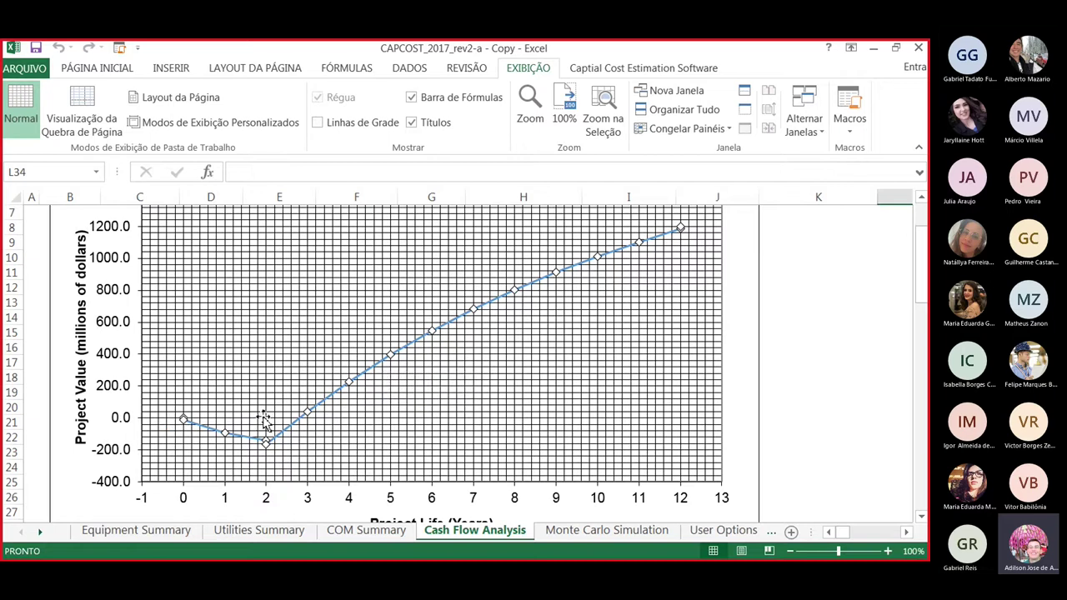
mouse_move(304, 428)
left_click_drag(922, 263, 925, 360)
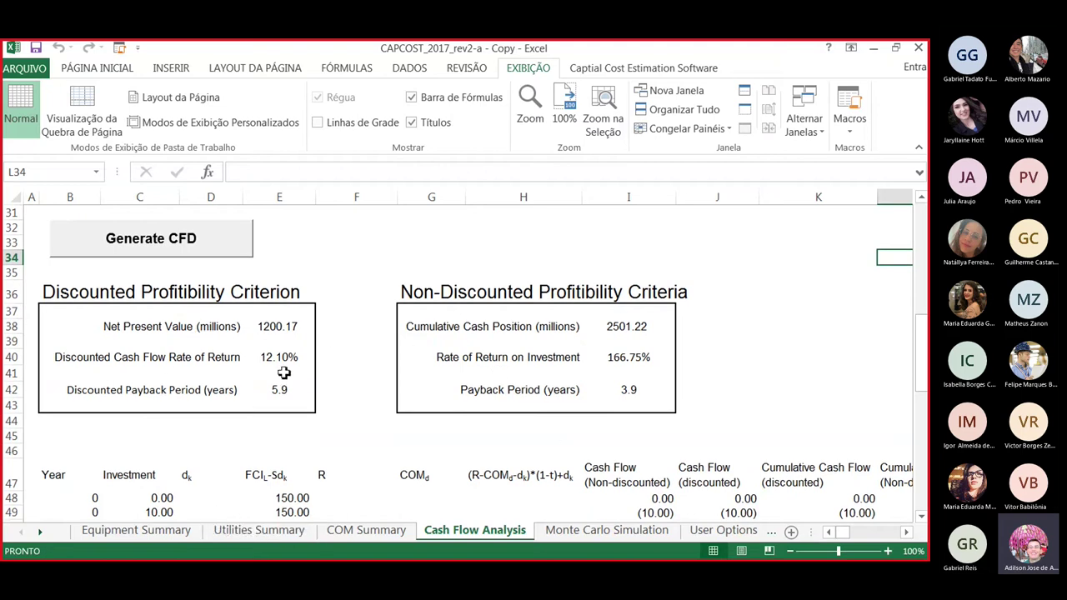
left_click_drag(920, 354, 920, 317)
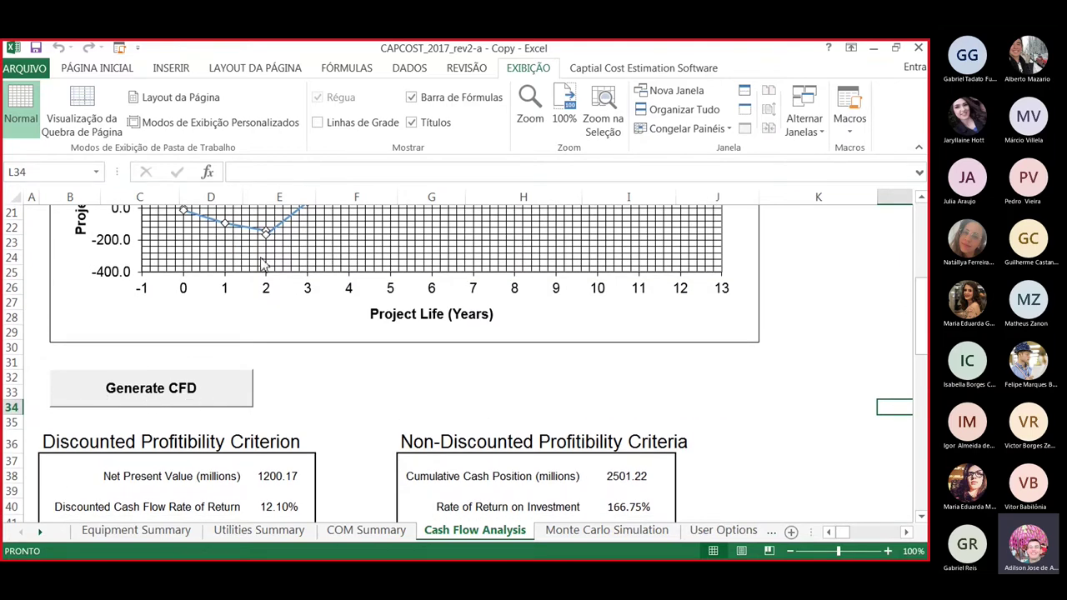
Generate the cash flow diagram using the Discounted, Show Single Investment and Straight Line Depreciation options.
left_click(166, 398)
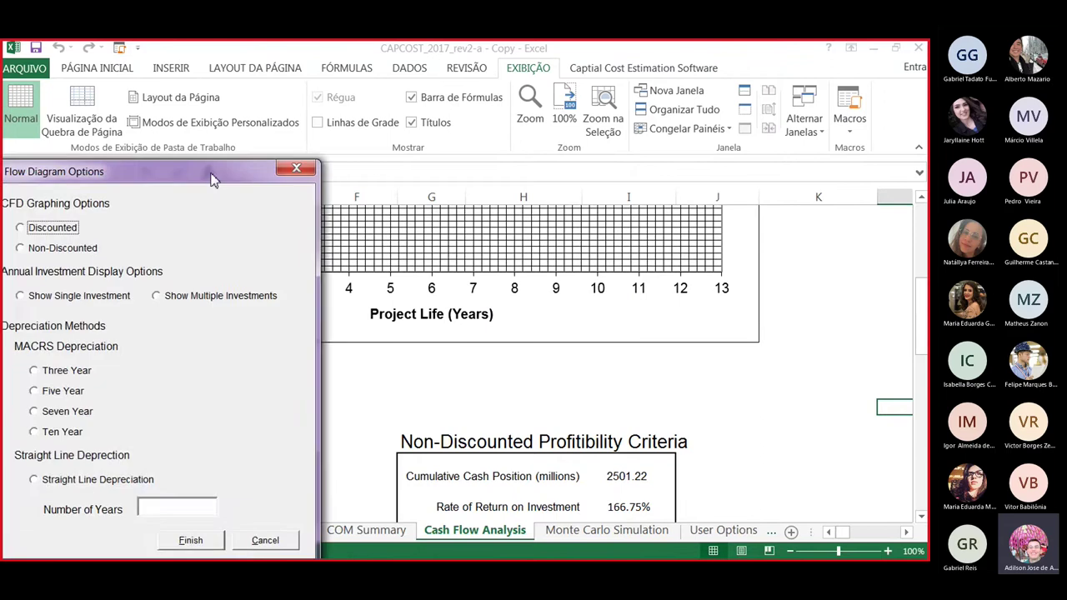
left_click_drag(212, 174, 492, 117)
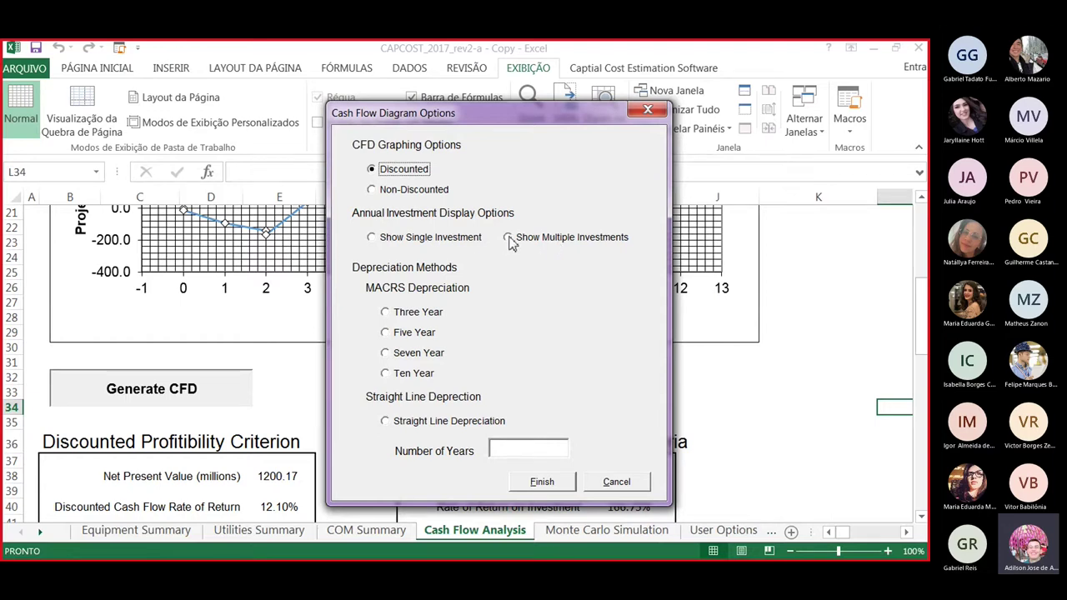
left_click(371, 238)
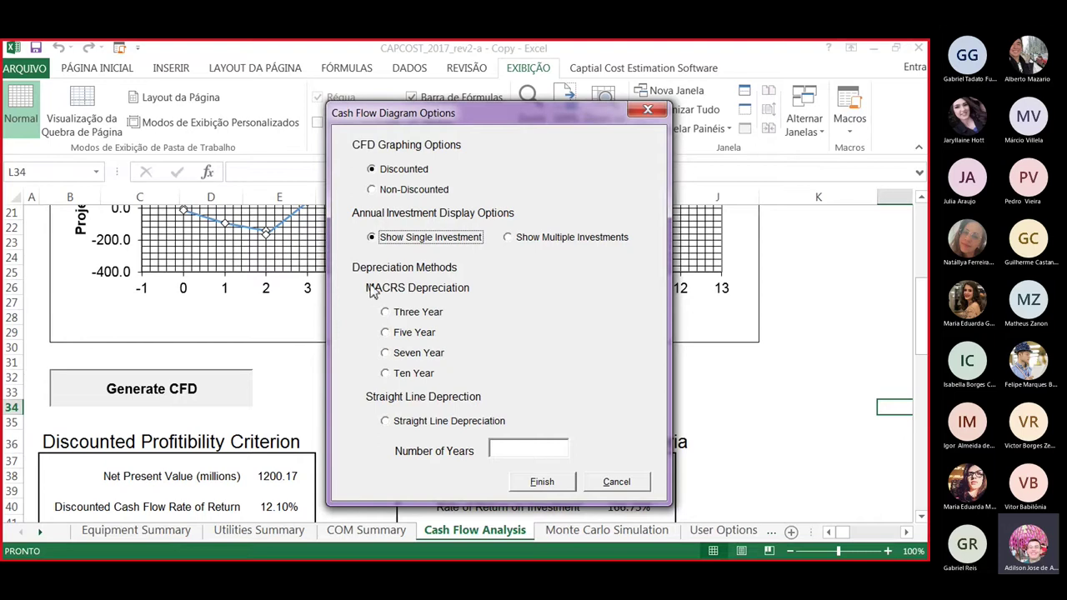
left_click(385, 422)
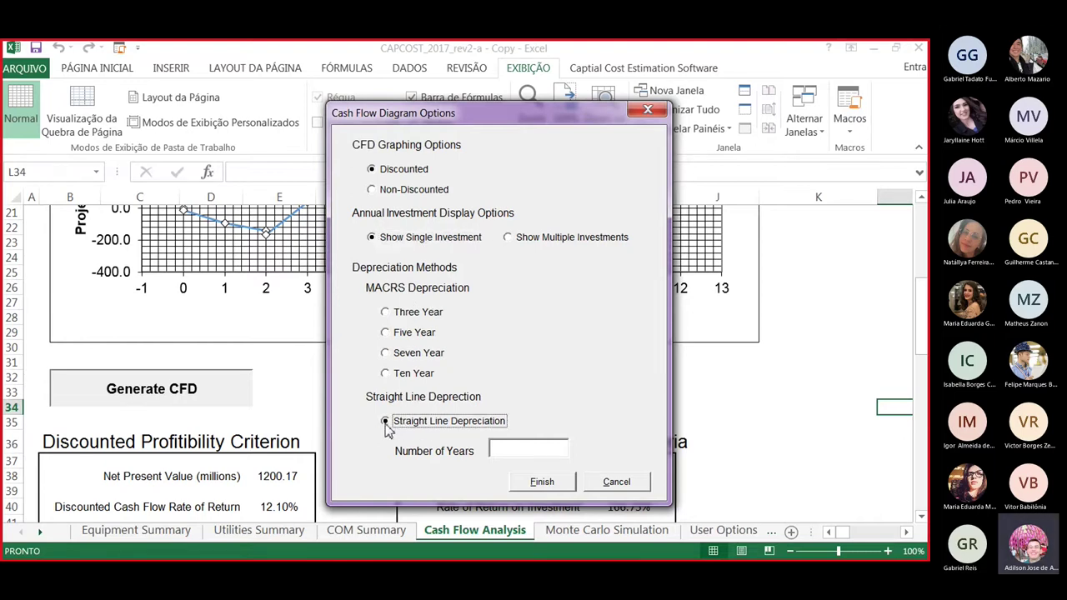
left_click(515, 452)
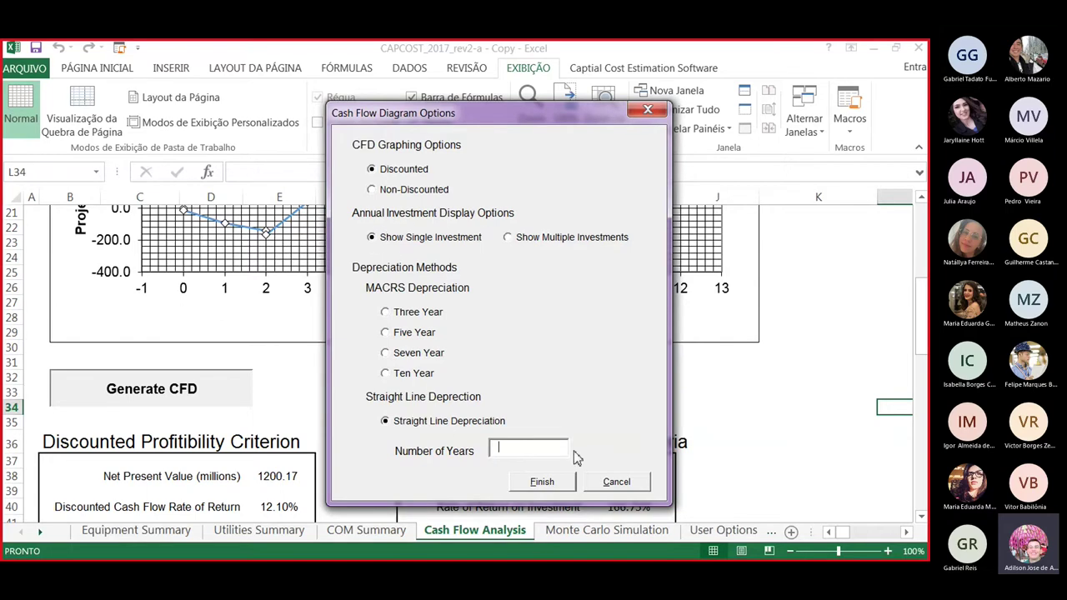
left_click(543, 483)
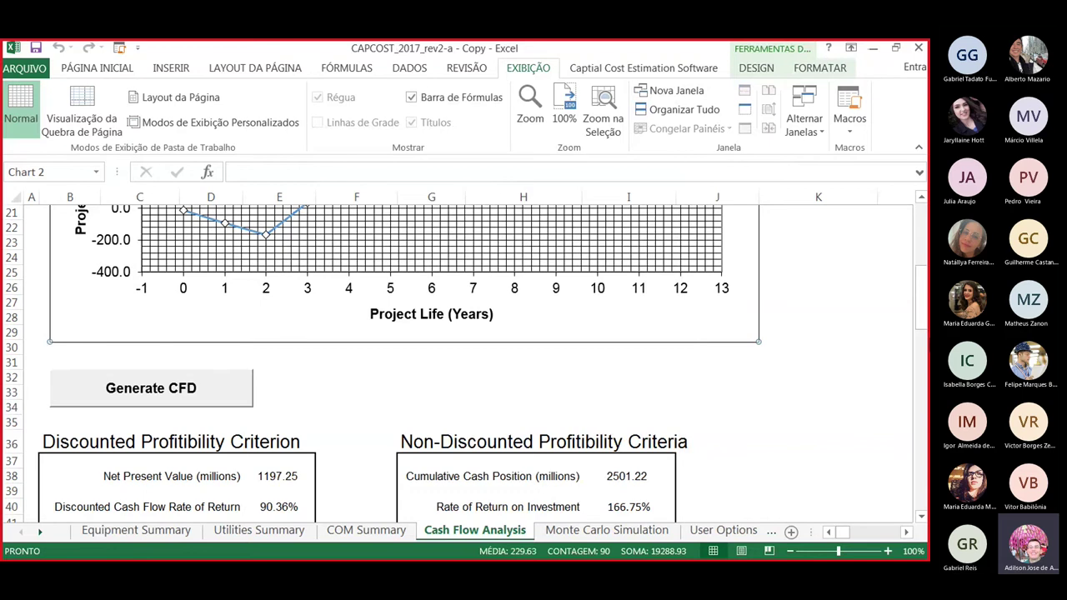
Examine the Net Present Value, Discounted Cash Flow Rate of Return and Discounted Payback Period in the discounted profitability criteria.
left_click_drag(921, 300, 917, 328)
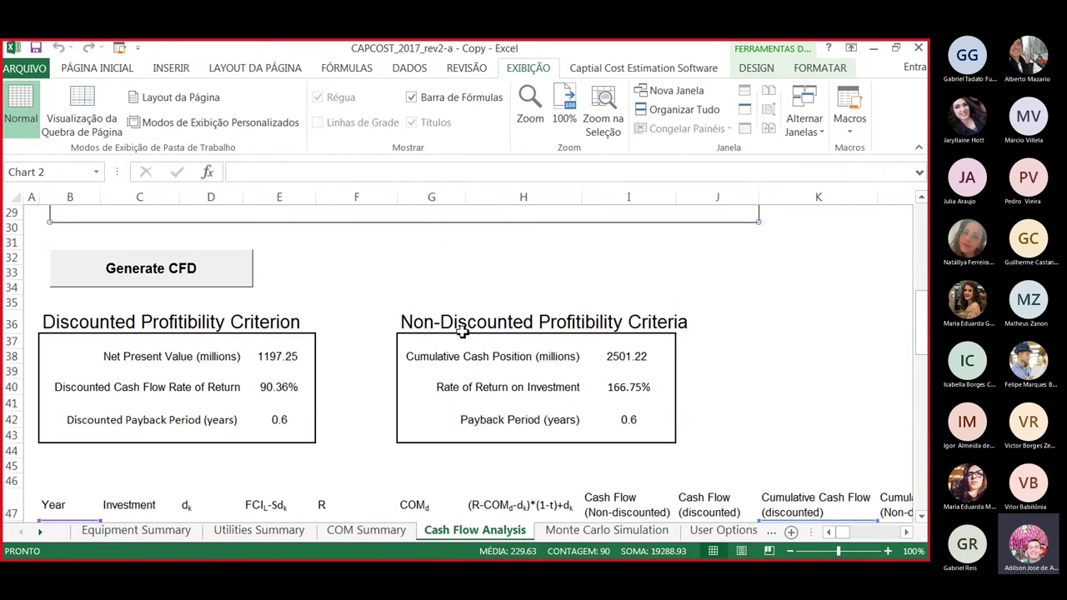
left_click(274, 357)
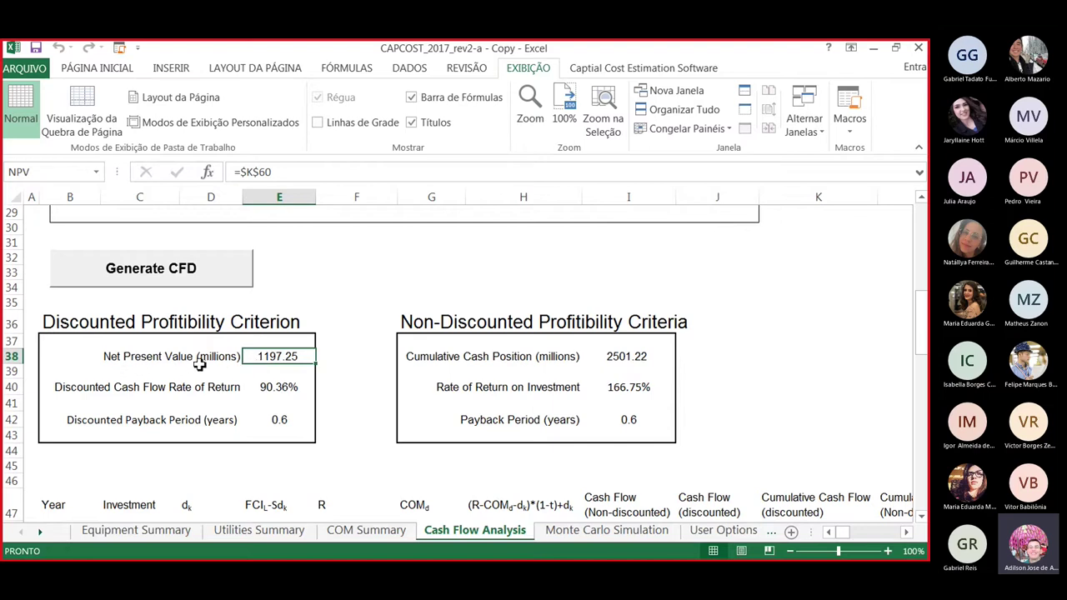
left_click(284, 390)
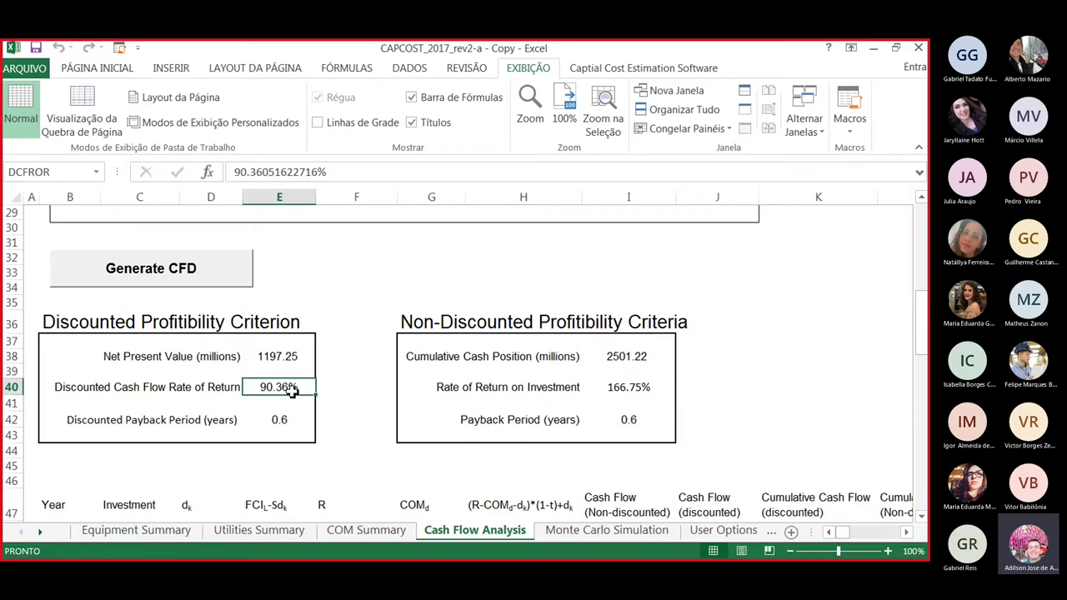
left_click(281, 421)
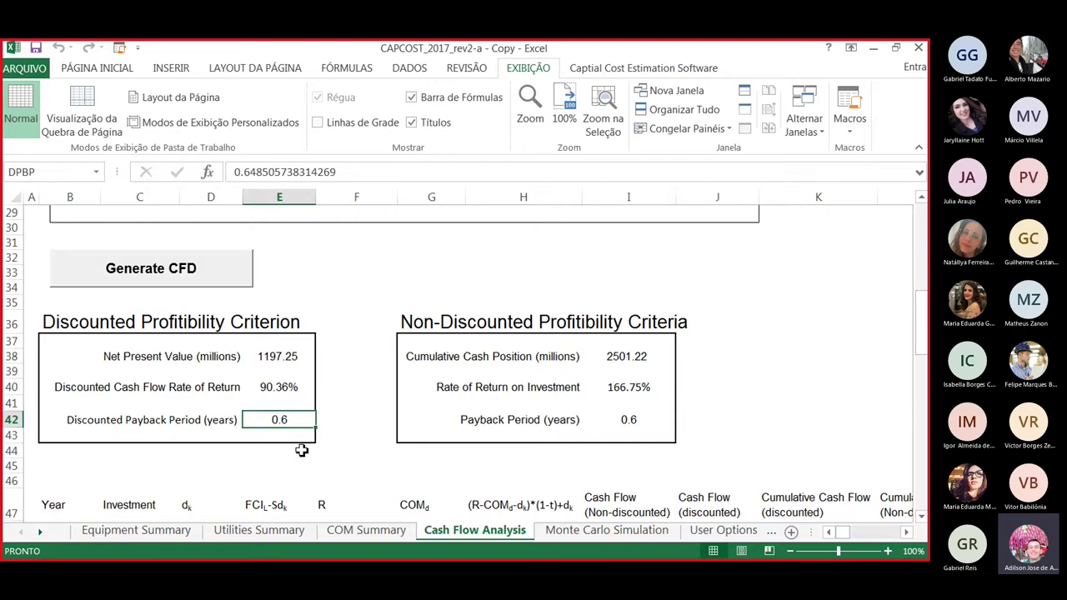
left_click(288, 360)
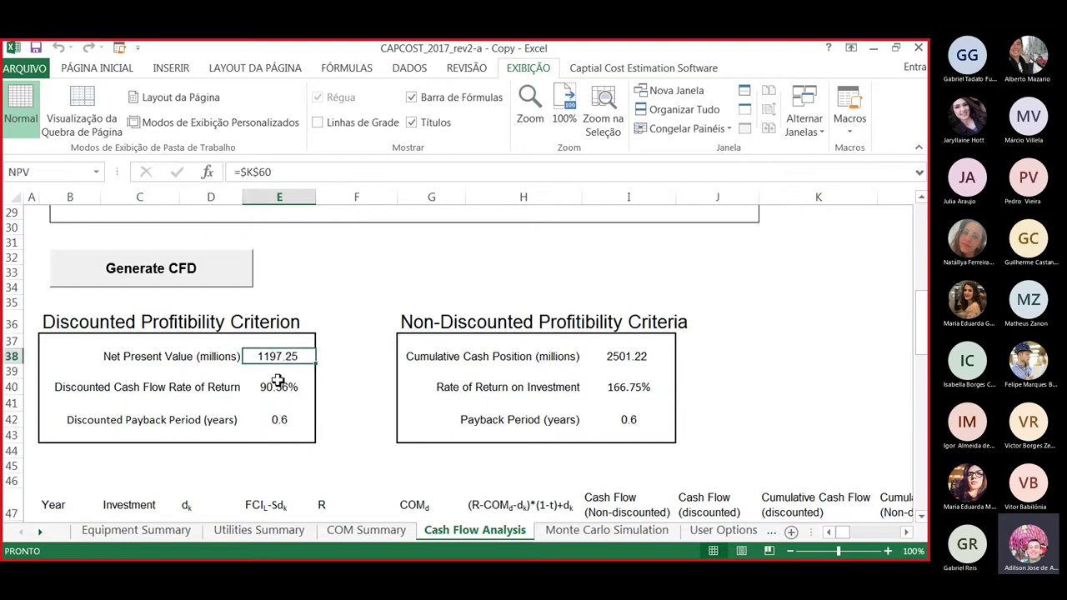
left_click(278, 385)
left_click(279, 421)
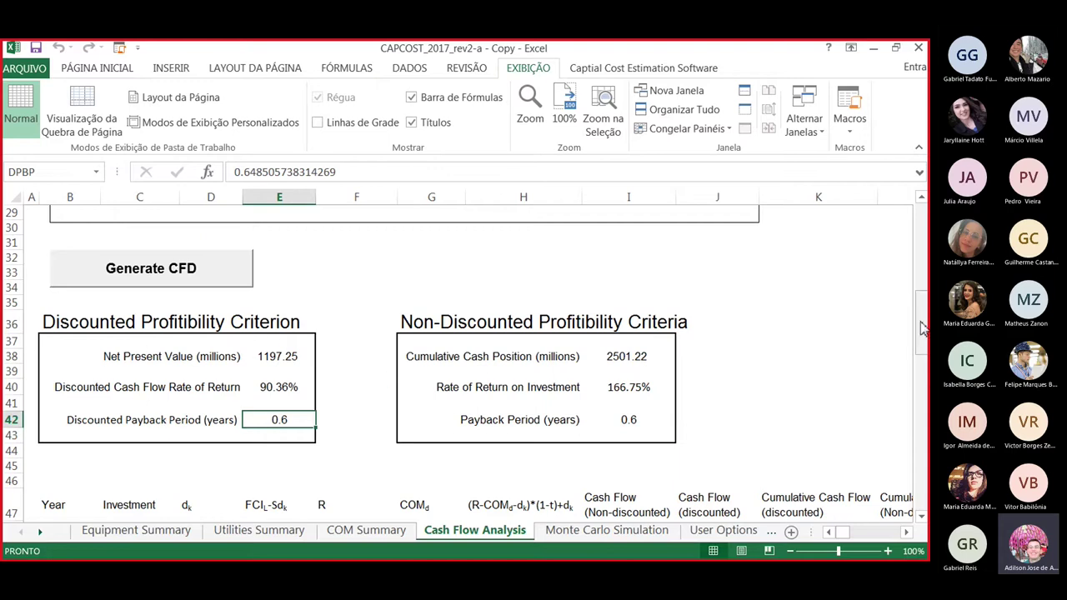
Examine the Investment formulas for years 0 to 2 in the cash flow table and check the Cost of Land in the COM Summary.
left_click_drag(923, 328, 924, 360)
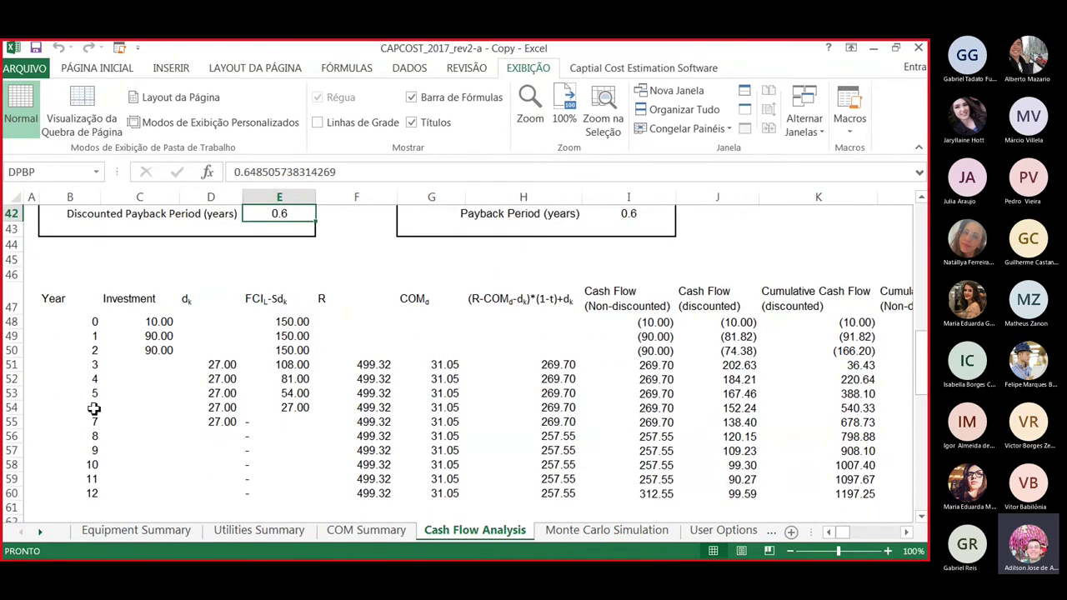
left_click(161, 323)
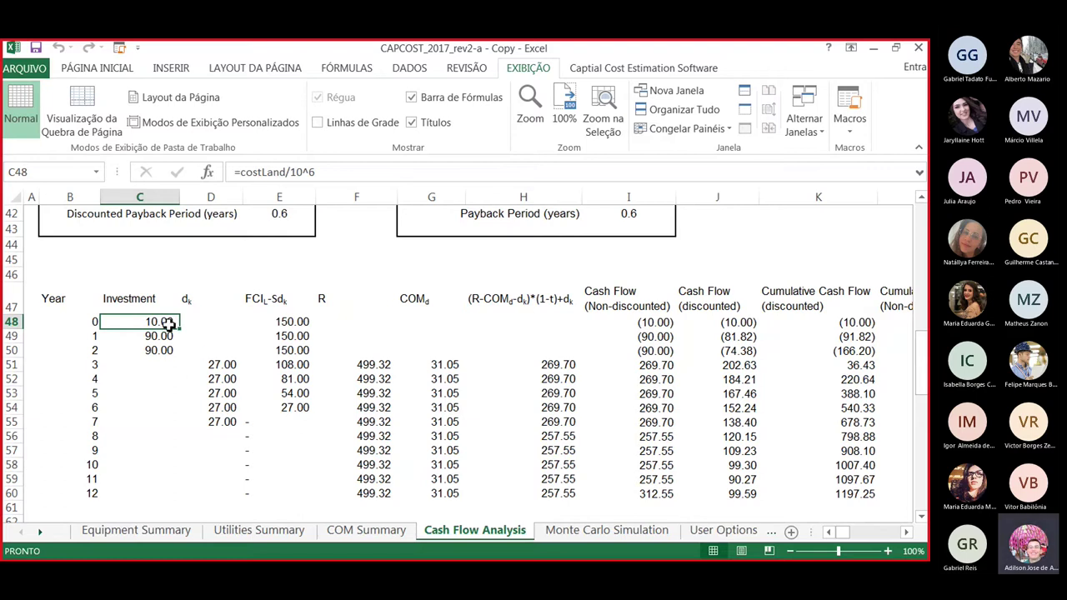
left_click(365, 530)
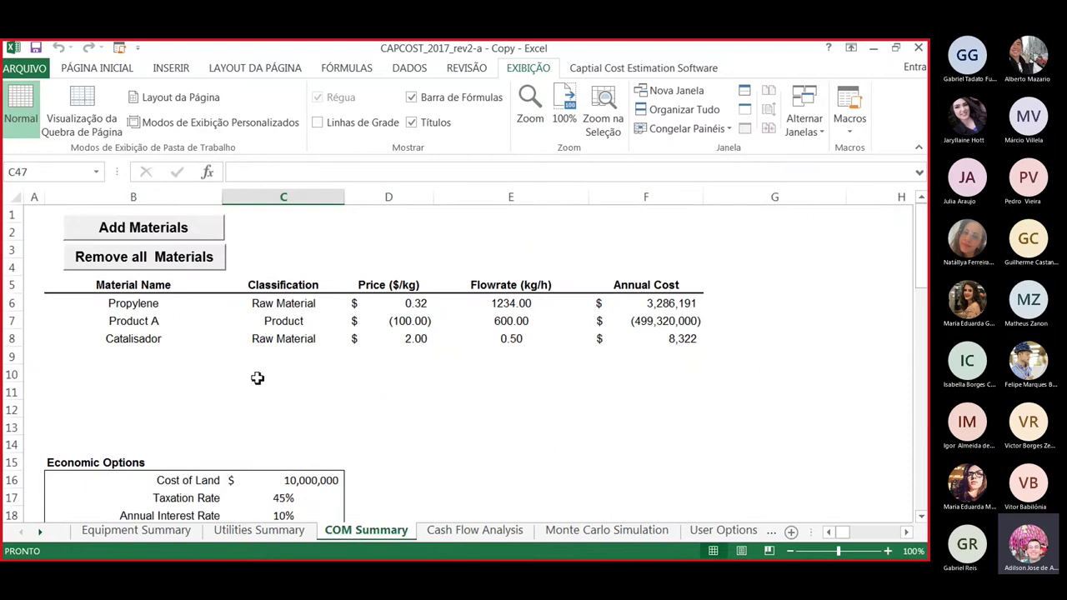
scroll(313, 417, "down", 1)
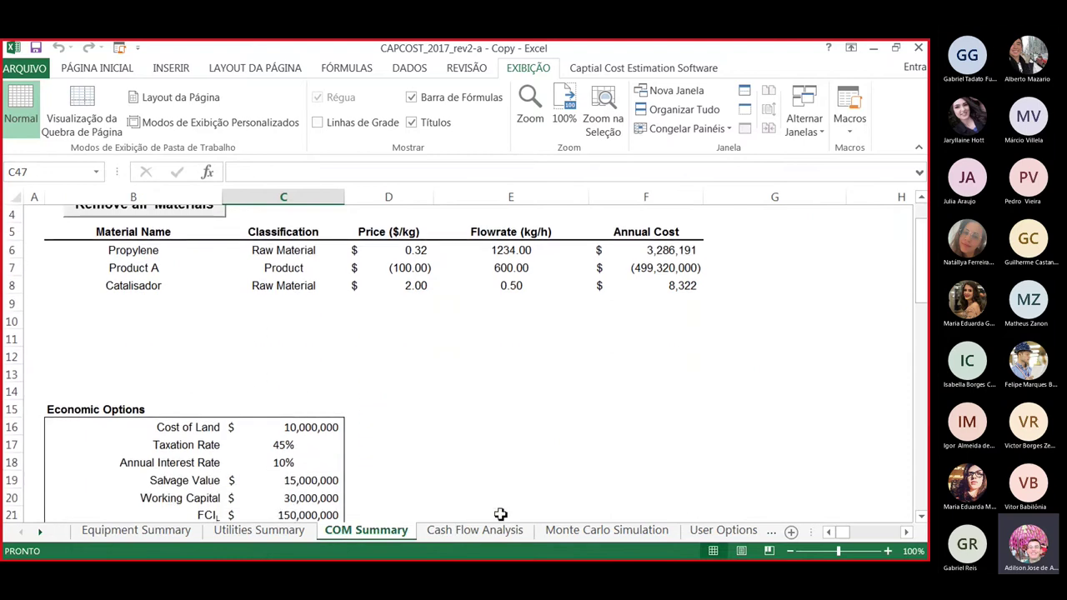
left_click(474, 530)
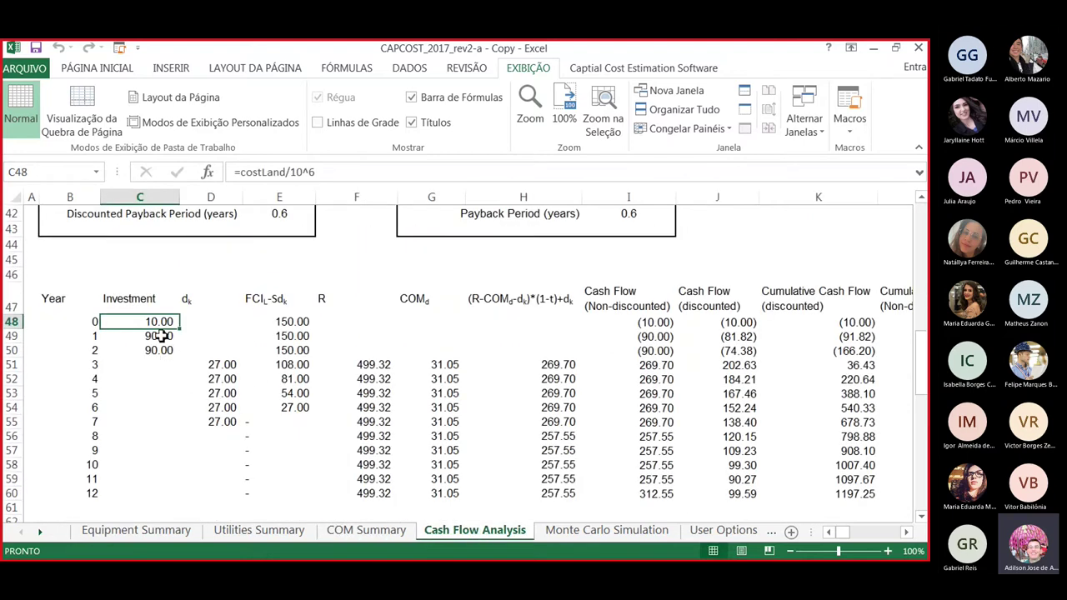
left_click(160, 335)
left_click(158, 349)
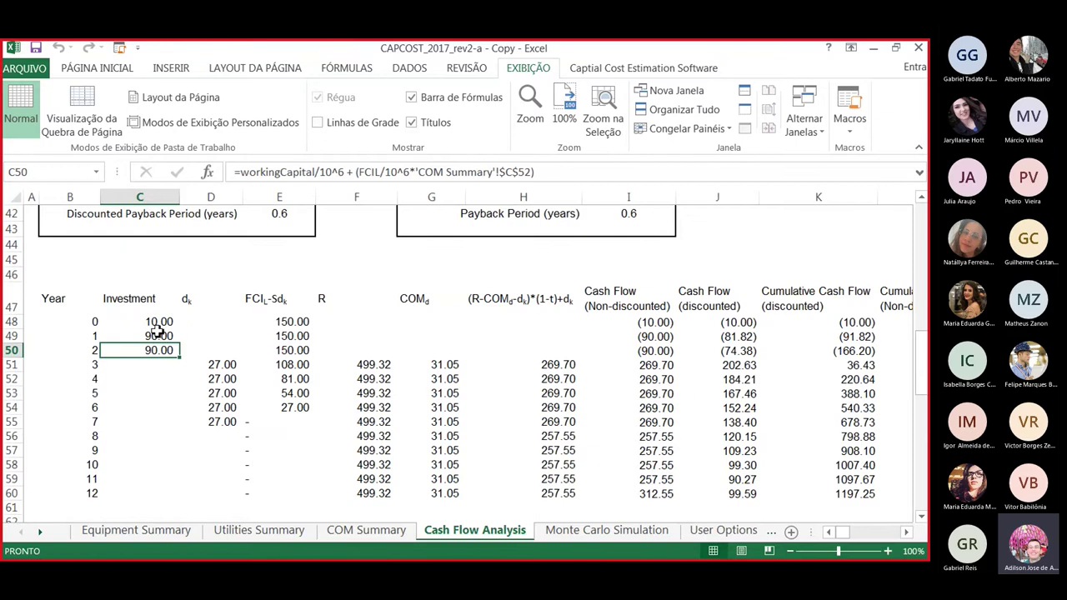
left_click(159, 334)
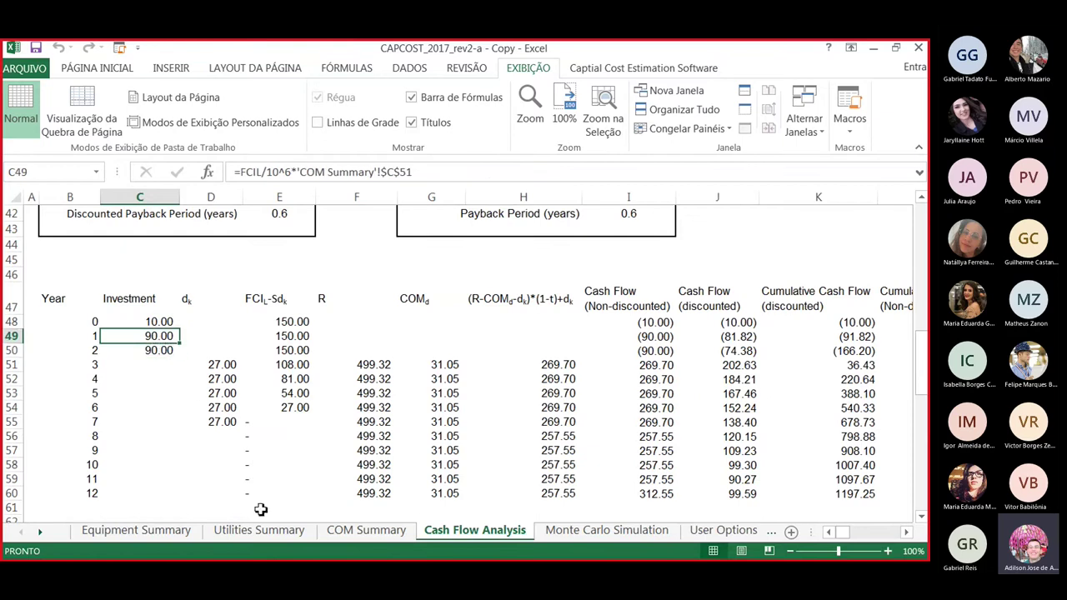
Compare the COM Summary's Distribution of Fixed Capital Investment with the year 1 and year 2 investments in the cash flow table.
left_click(364, 534)
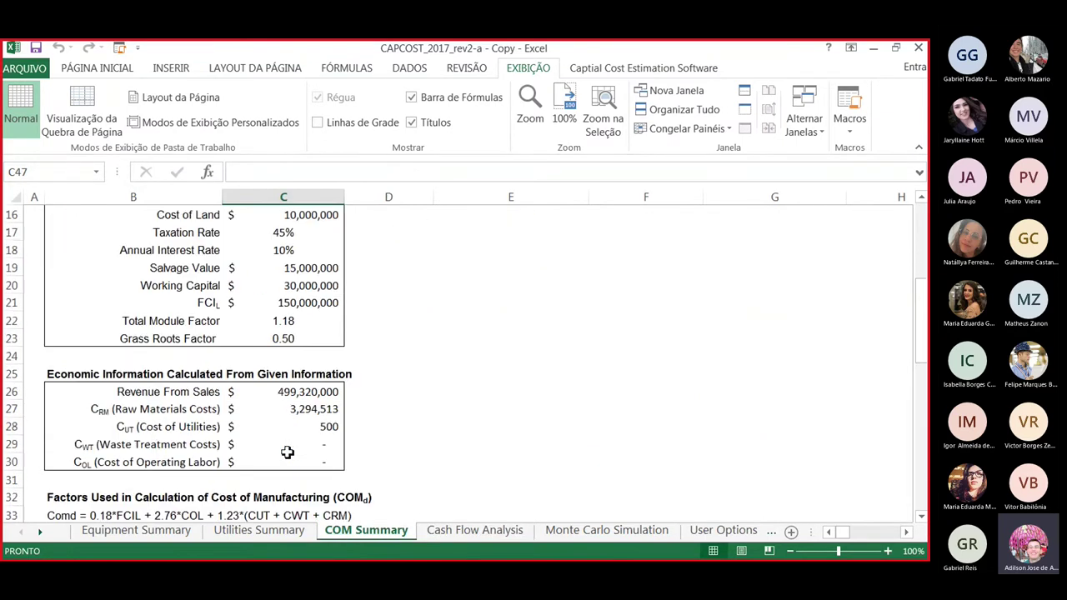
scroll(287, 452, "down", 9)
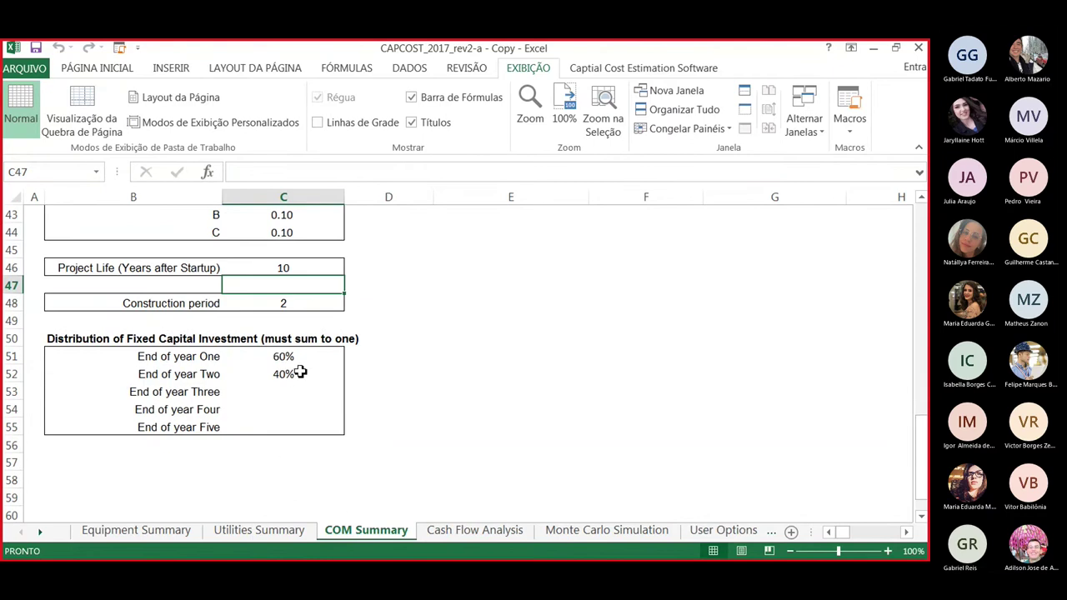
left_click(290, 356)
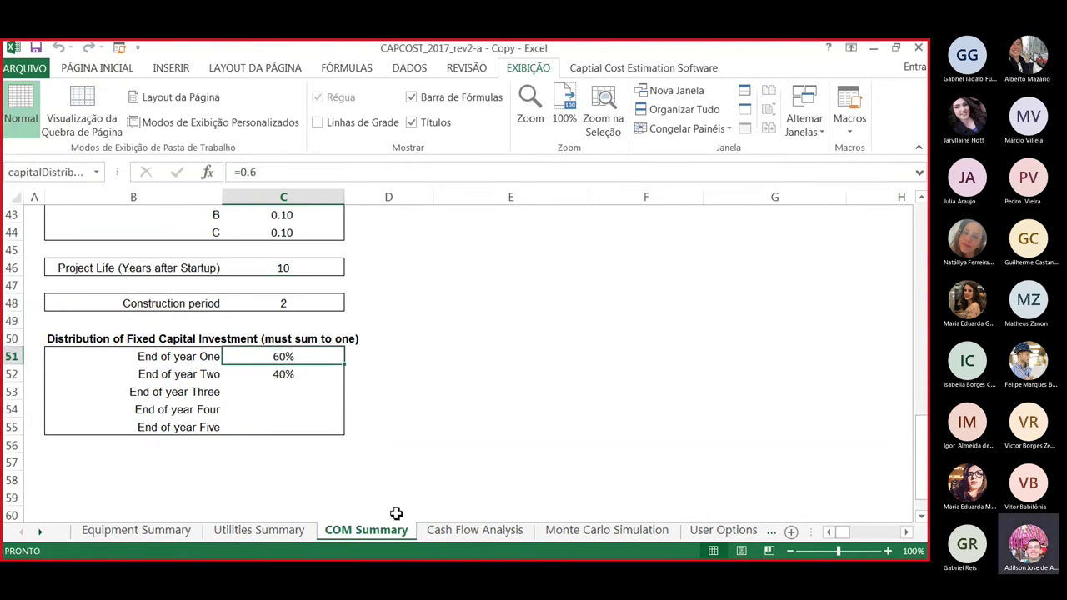
left_click(473, 531)
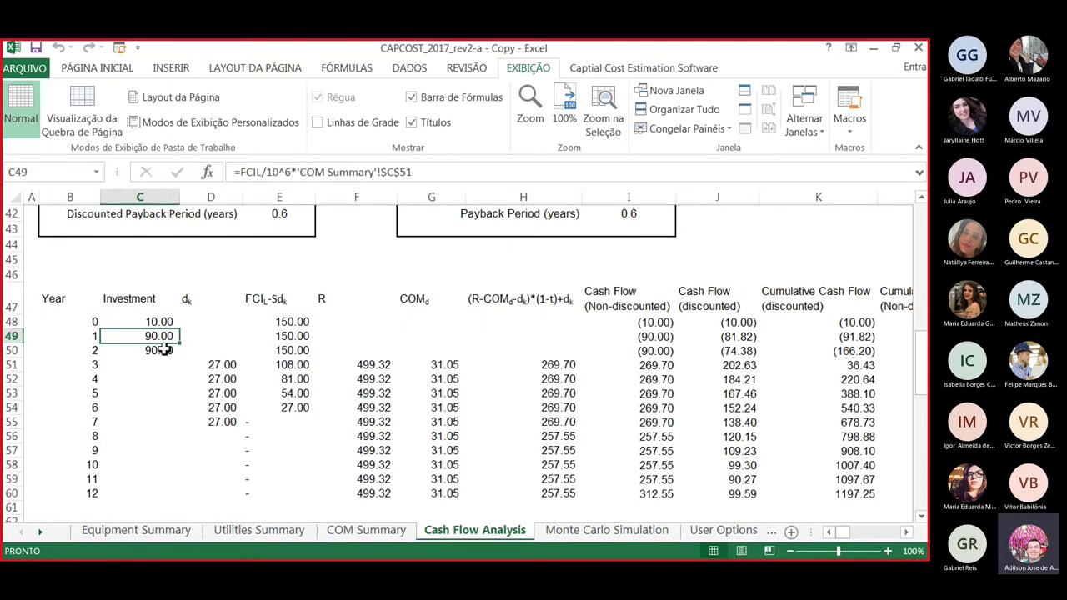
left_click(163, 351)
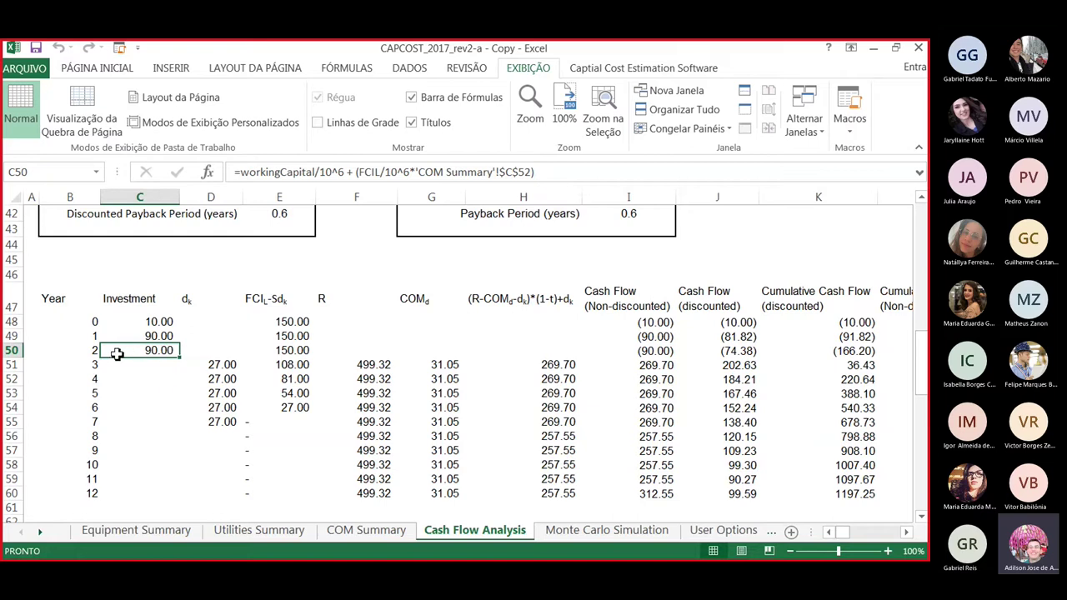
Inspect the year 3 depreciation and revenue formulas, and review the COMd factors, calculated economic information and Economic Options in the COM Summary.
left_click(223, 365)
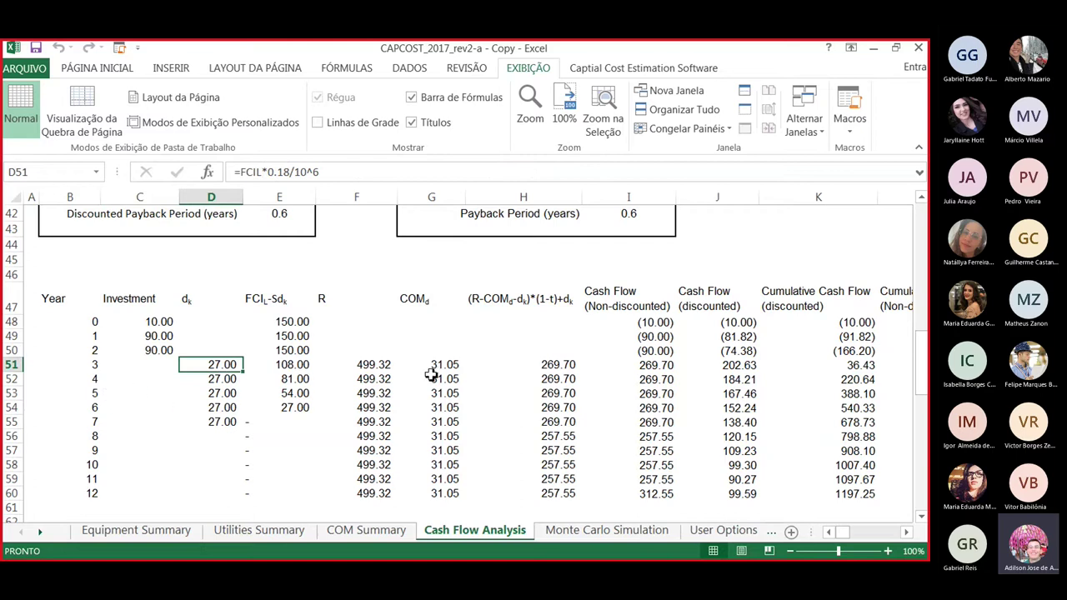
left_click(376, 367)
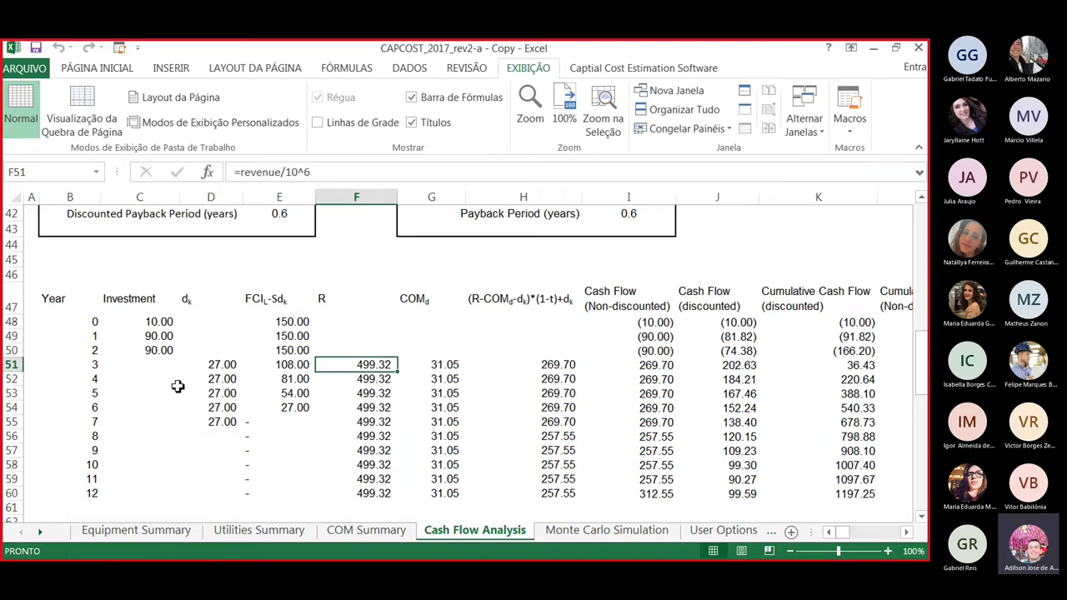
left_click(342, 533)
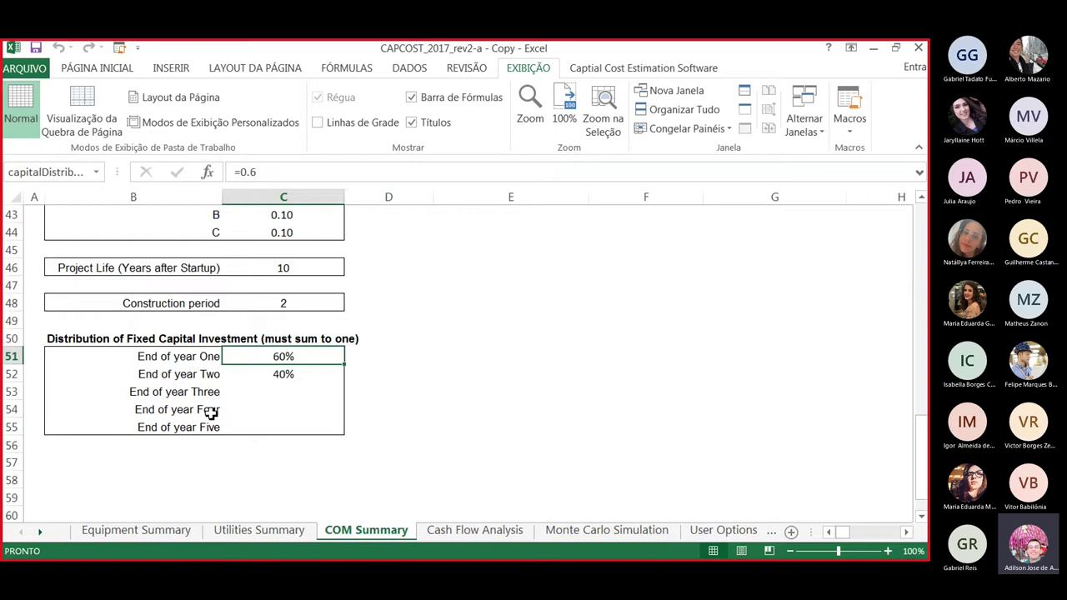
scroll(211, 412, "up", 6)
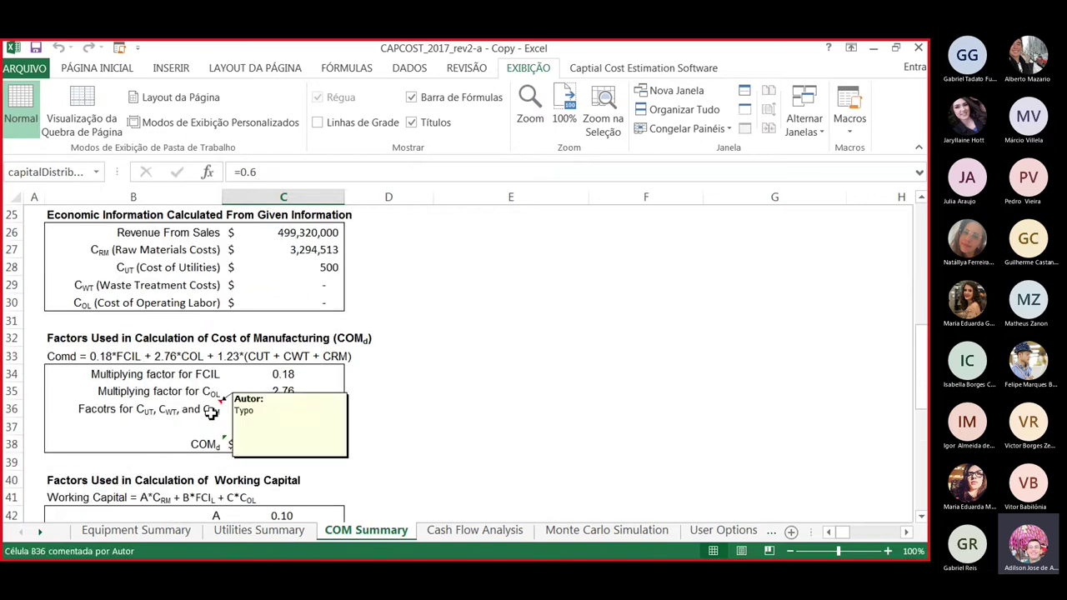
scroll(211, 413, "up", 1)
scroll(254, 430, "down", 1)
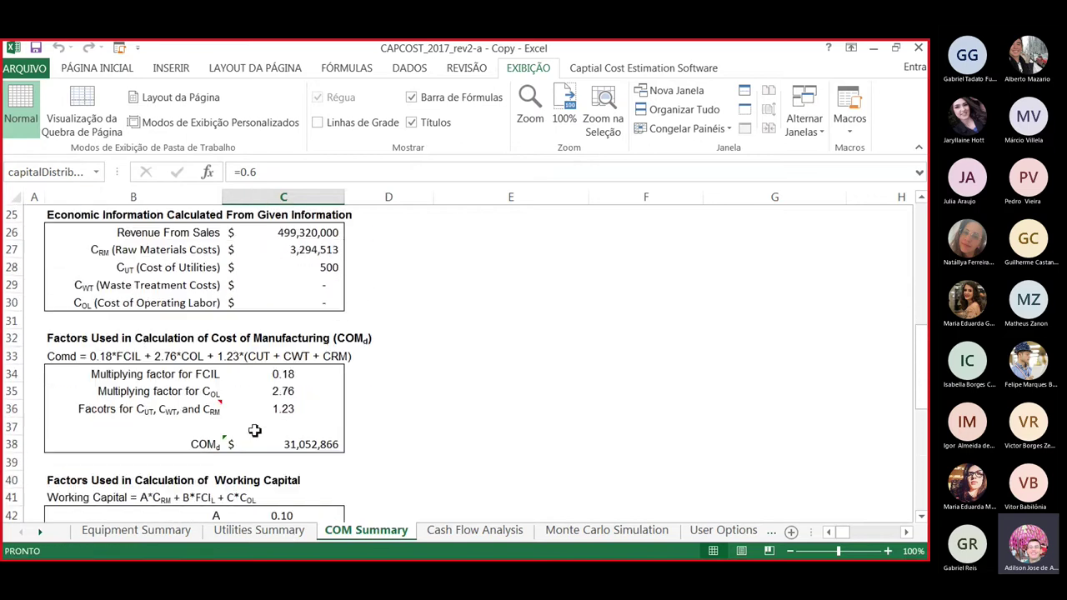
scroll(254, 430, "up", 5)
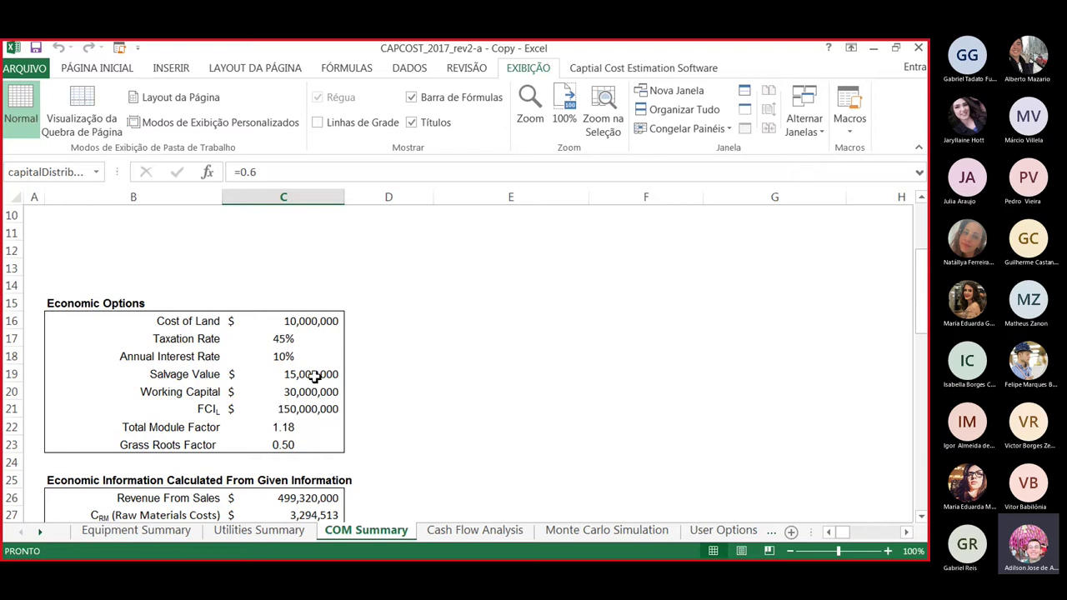
left_click(495, 533)
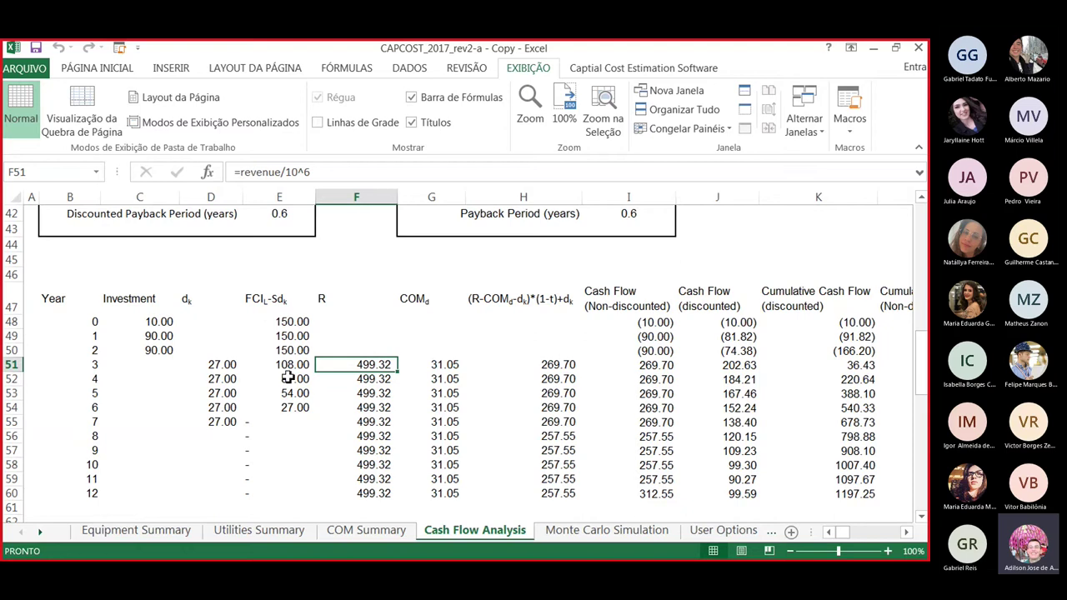
Inspect the year 7 FCIL-Sdk cell and the year 3 revenue, COMd and (R-COMd-dk)*(1-t)+dk formulas in the cash flow table.
left_click(290, 421)
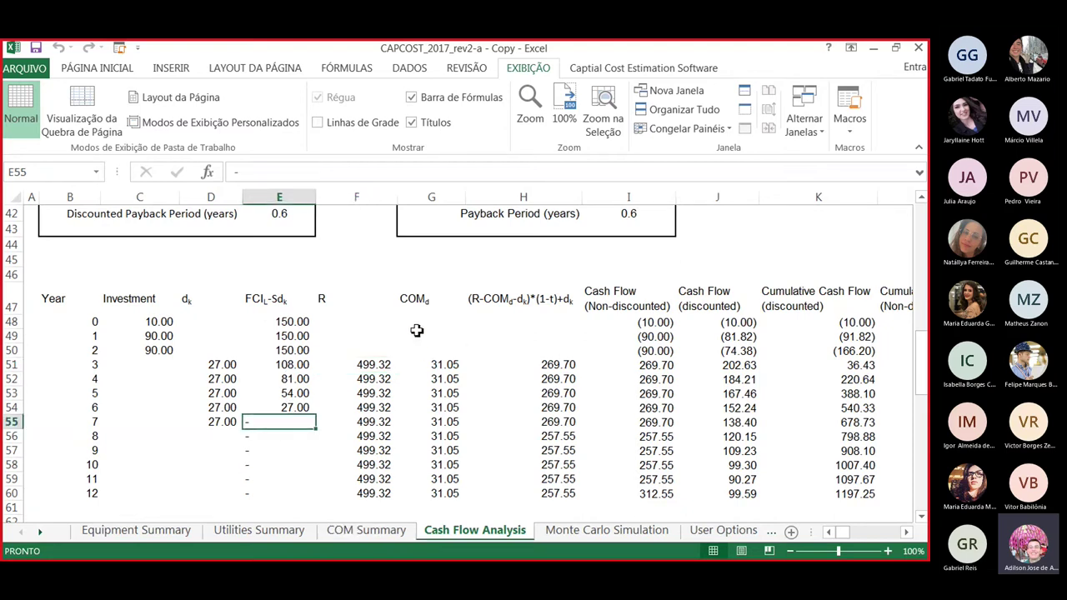
left_click(374, 363)
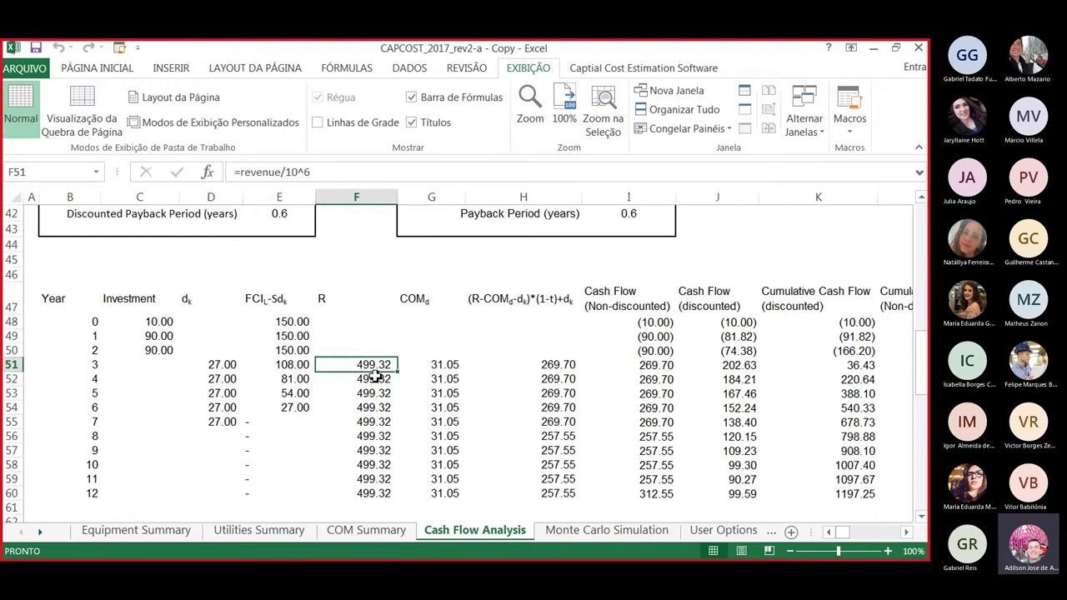
left_click(447, 364)
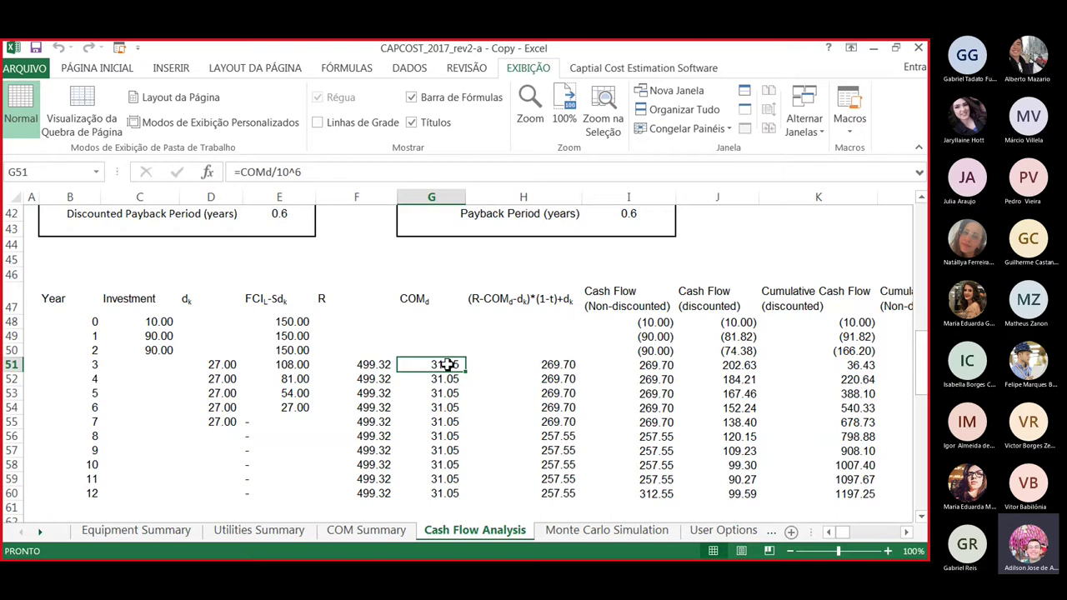
left_click(556, 368)
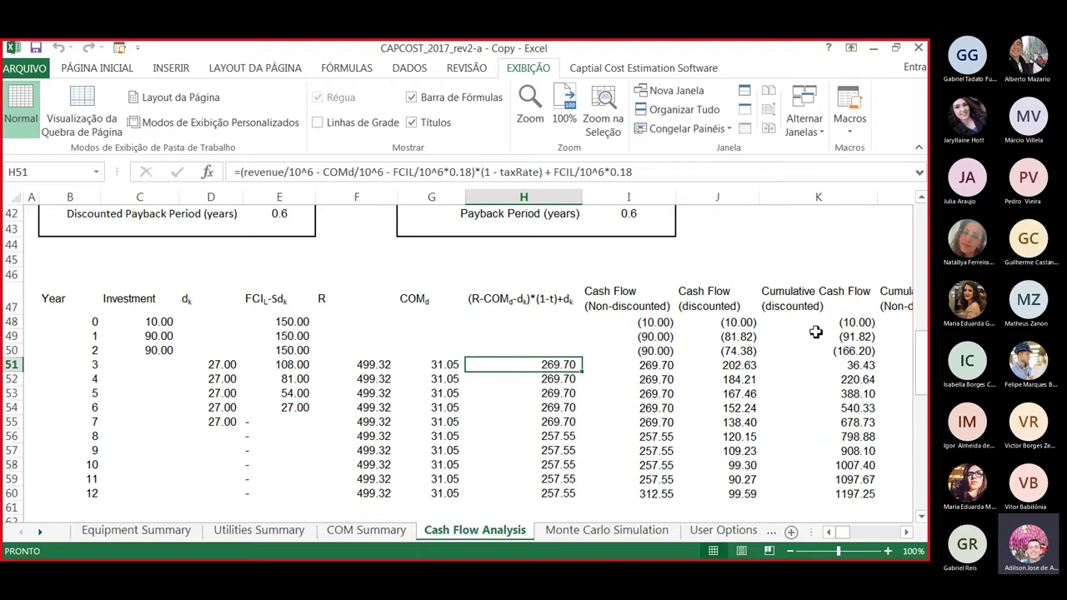
Inspect the discounted cash flow formulas for years 0, 2 and 3 and the year 2 Investment formula in the cash flow table.
left_click(740, 323)
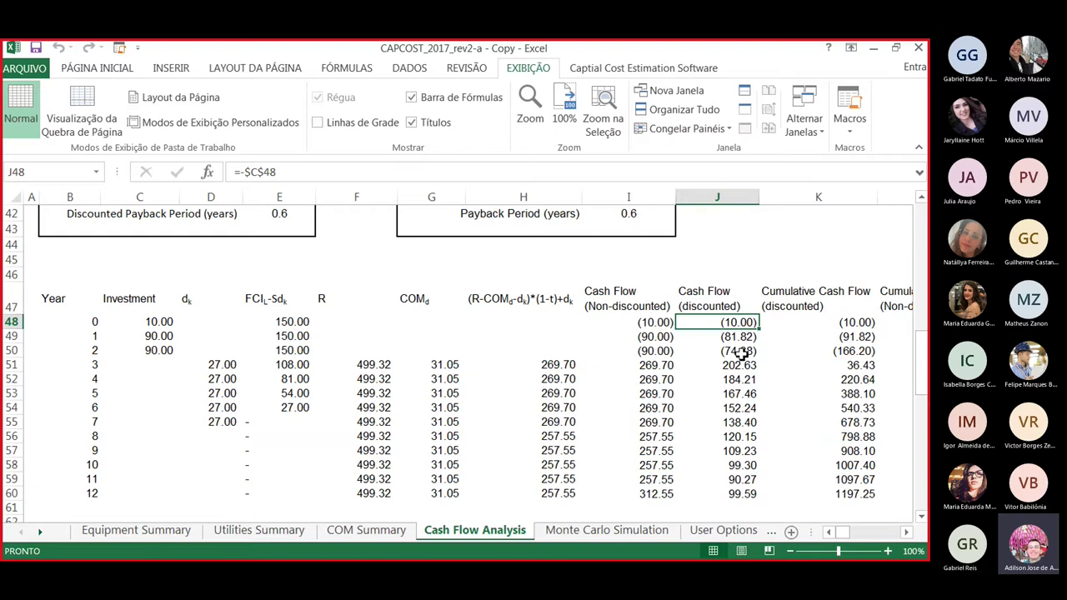
left_click(138, 352)
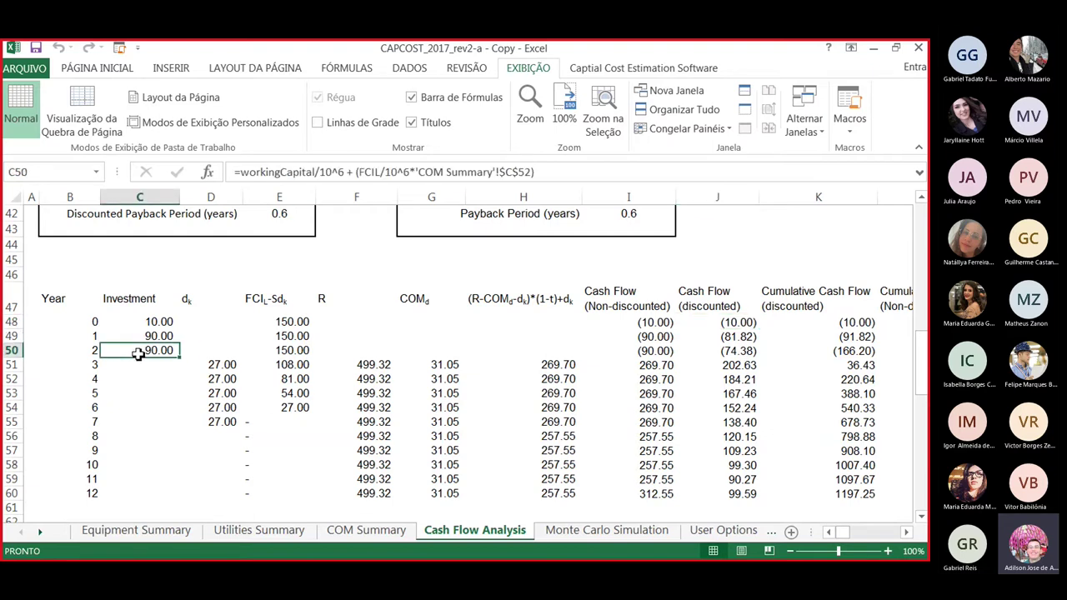
left_click(753, 354)
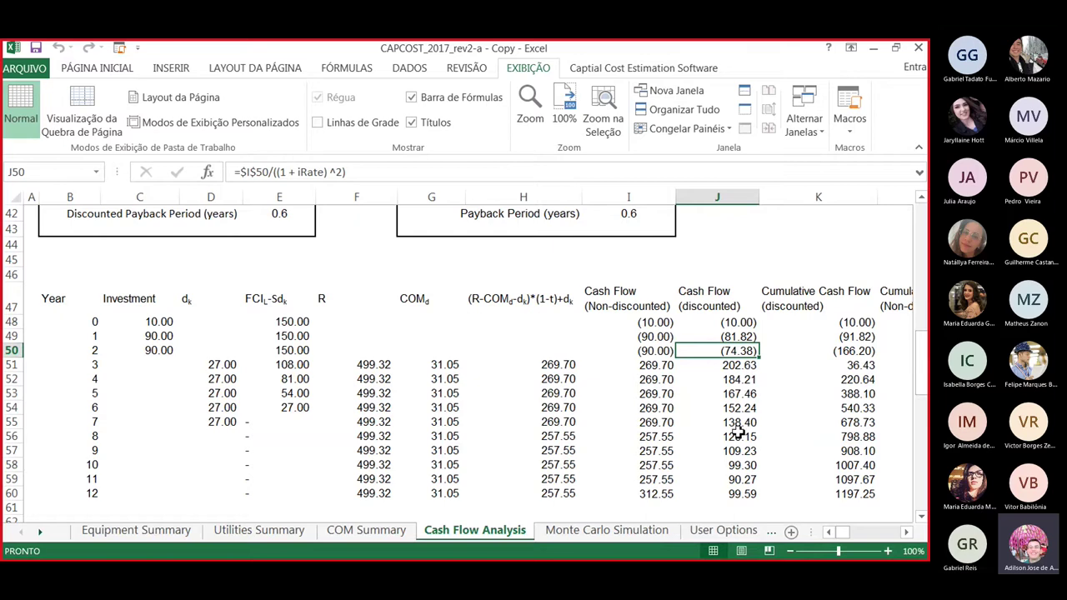
left_click(743, 370)
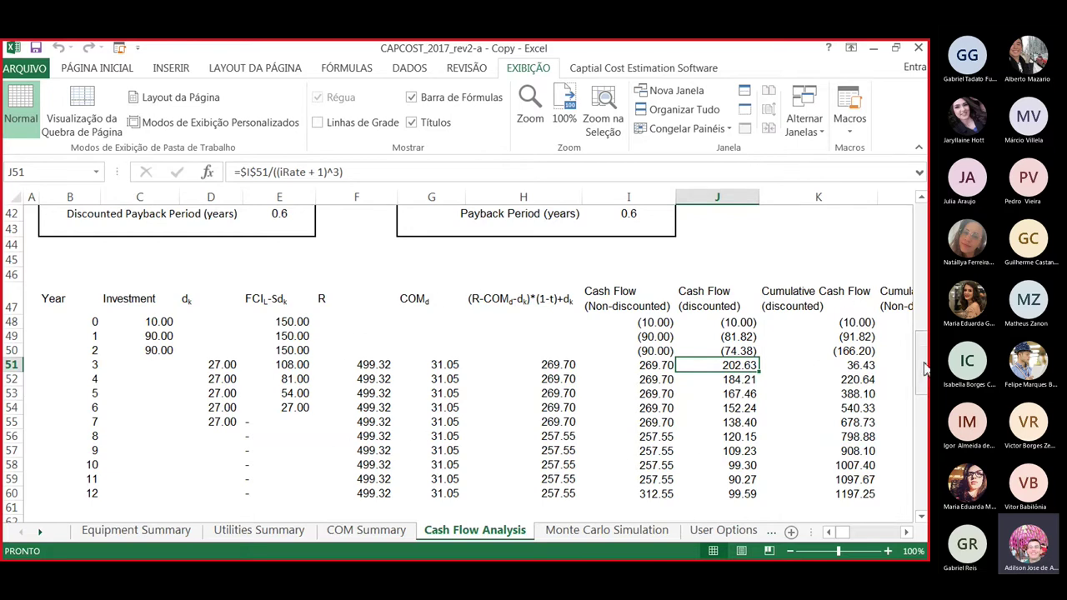
Inspect the net present value, discounted rate of return and discounted payback period, and view the project value chart.
mouse_move(920, 358)
left_mouse_down()
mouse_move(927, 263)
mouse_move(927, 358)
left_mouse_up()
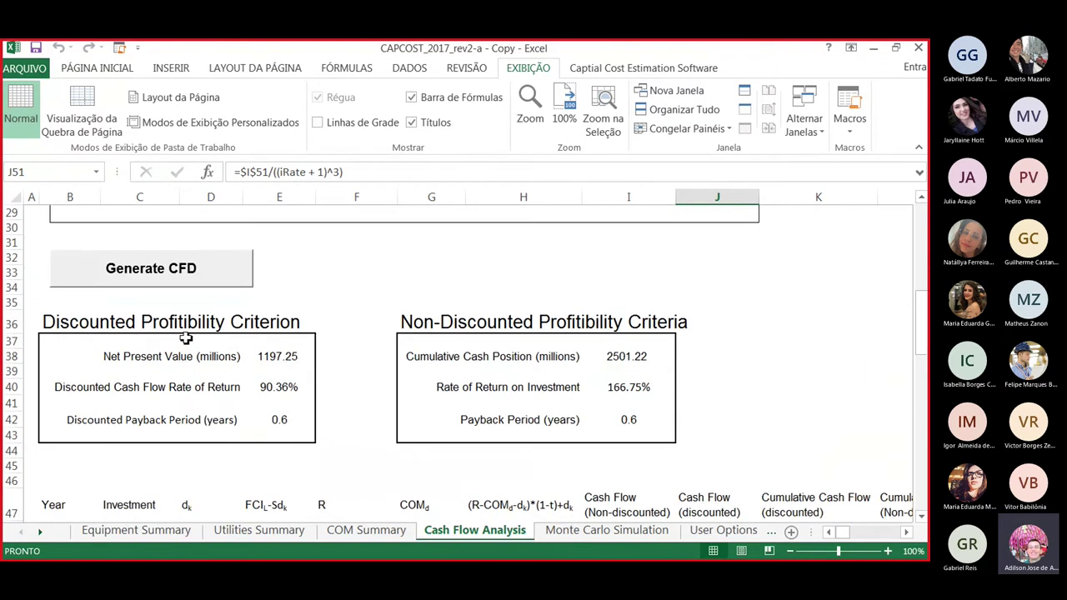
left_click(287, 356)
left_click(276, 387)
left_click(286, 420)
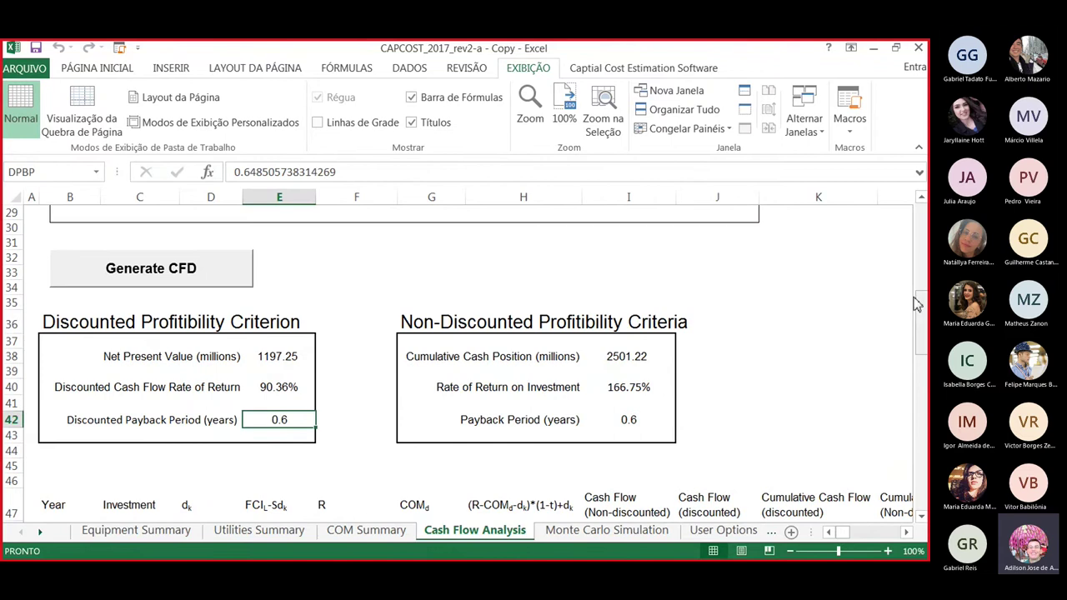
left_click_drag(922, 310, 922, 255)
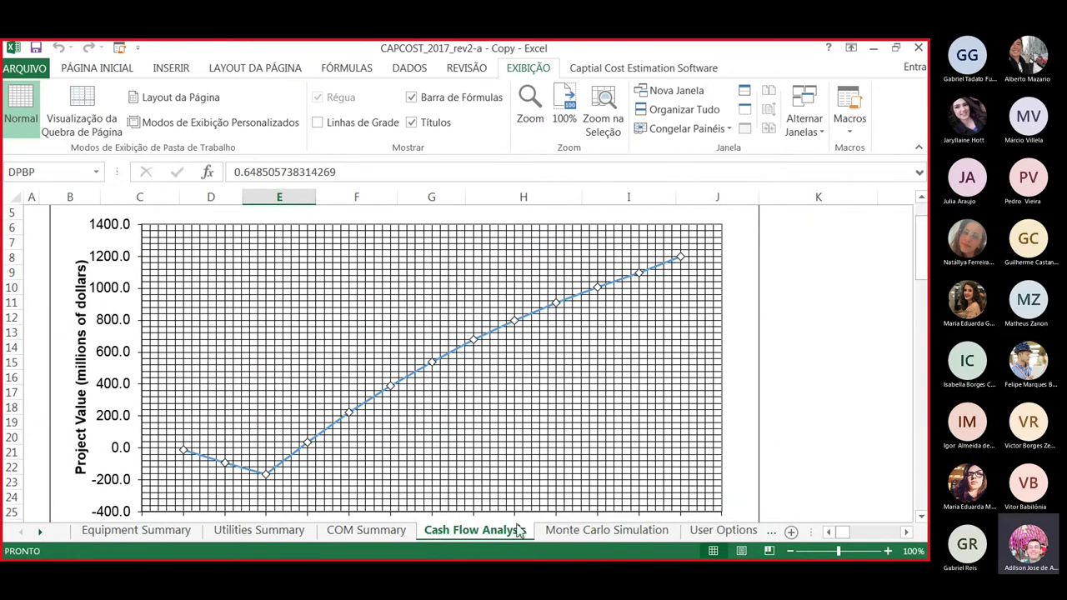
Review the hours per operating year and the utility, steam, fuel, thermal, refrigeration and waste disposal costs in User Options.
left_click(721, 531)
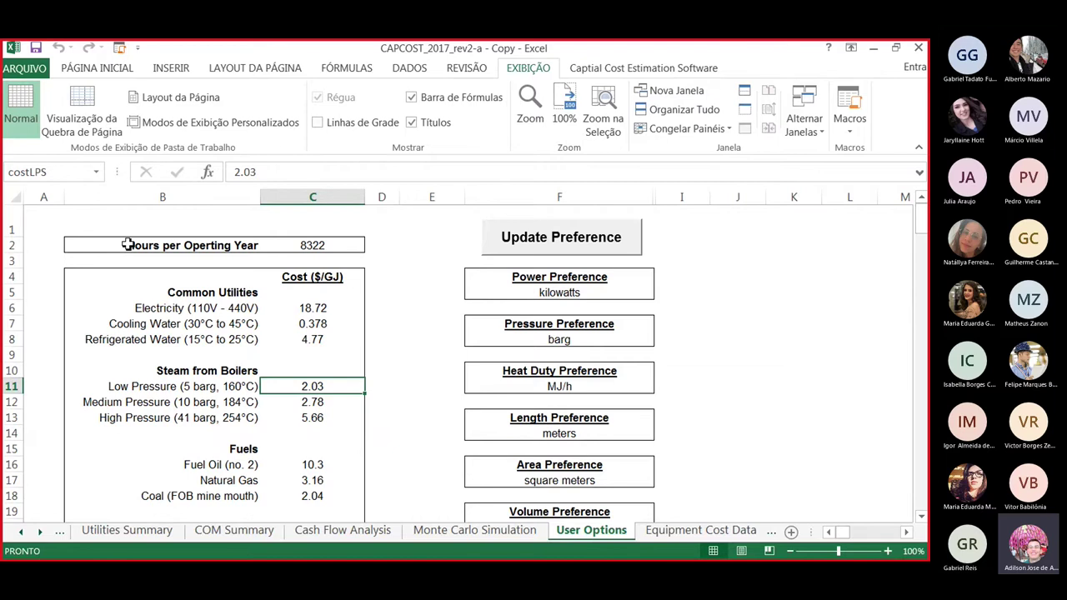
left_click(313, 247)
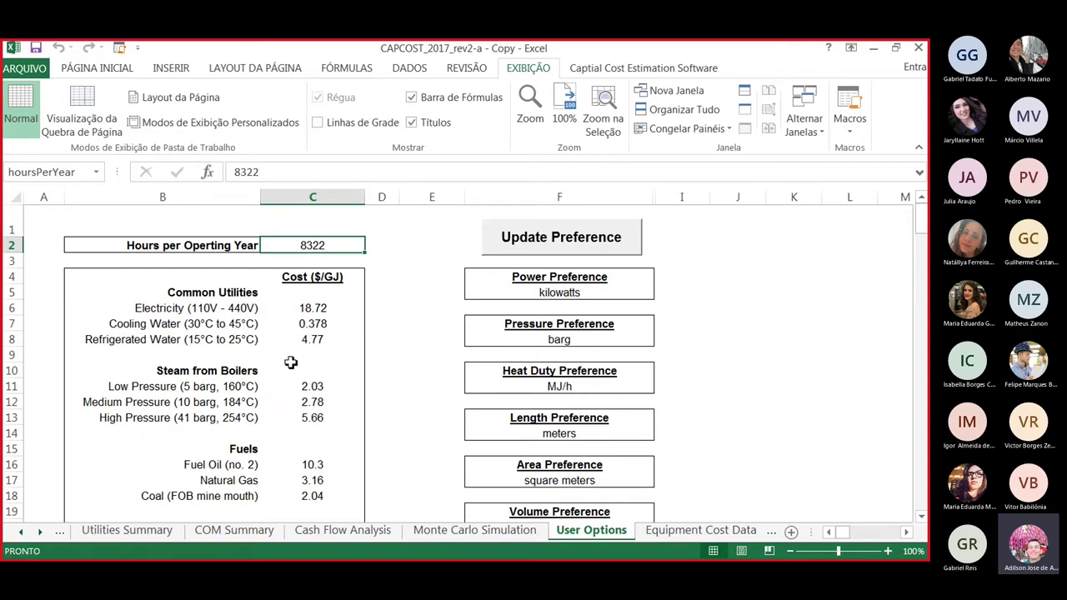
scroll(290, 362, "down", 1)
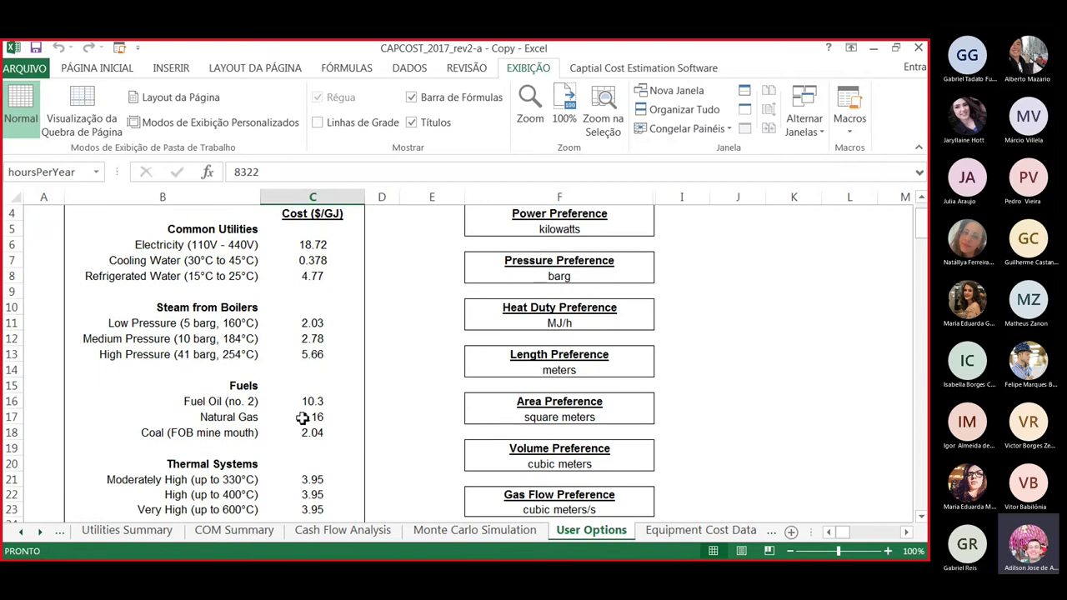
scroll(300, 425, "down", 1)
scroll(300, 425, "down", 3)
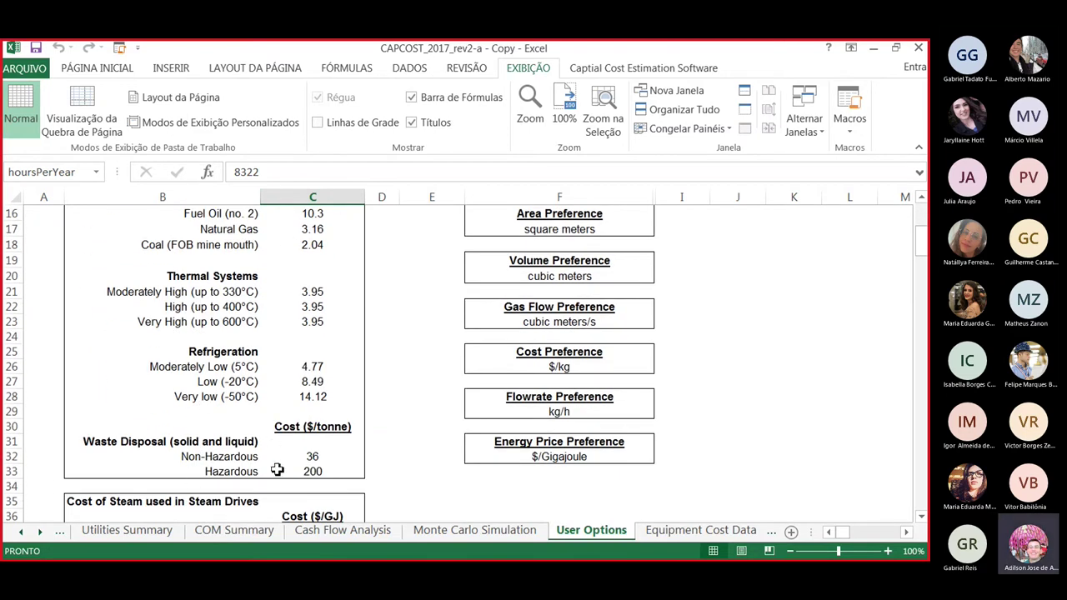
scroll(310, 475, "down", 1)
Review the steam drive cost, equipment efficiencies, cost of labor and solids handling coefficient in User Options.
scroll(312, 509, "down", 2)
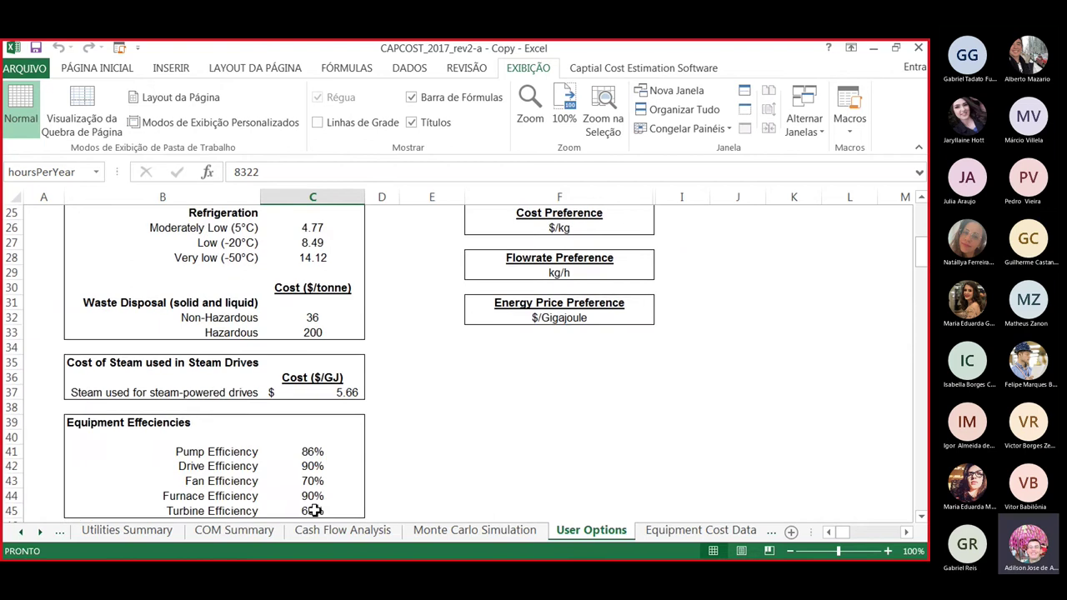
scroll(312, 510, "down", 1)
scroll(314, 511, "down", 1)
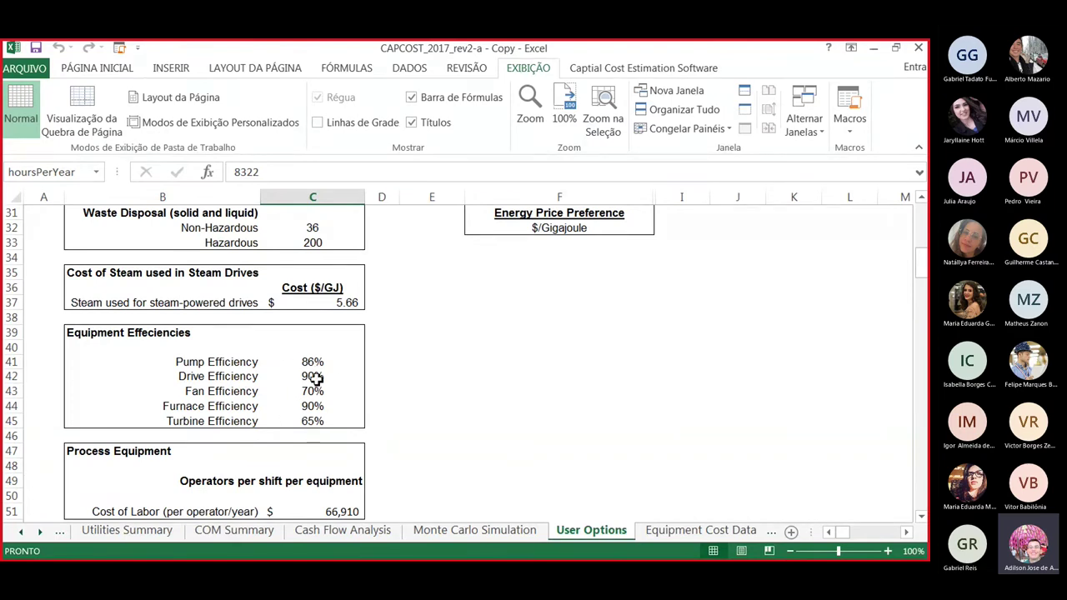
scroll(321, 475, "down", 1)
scroll(332, 518, "down", 1)
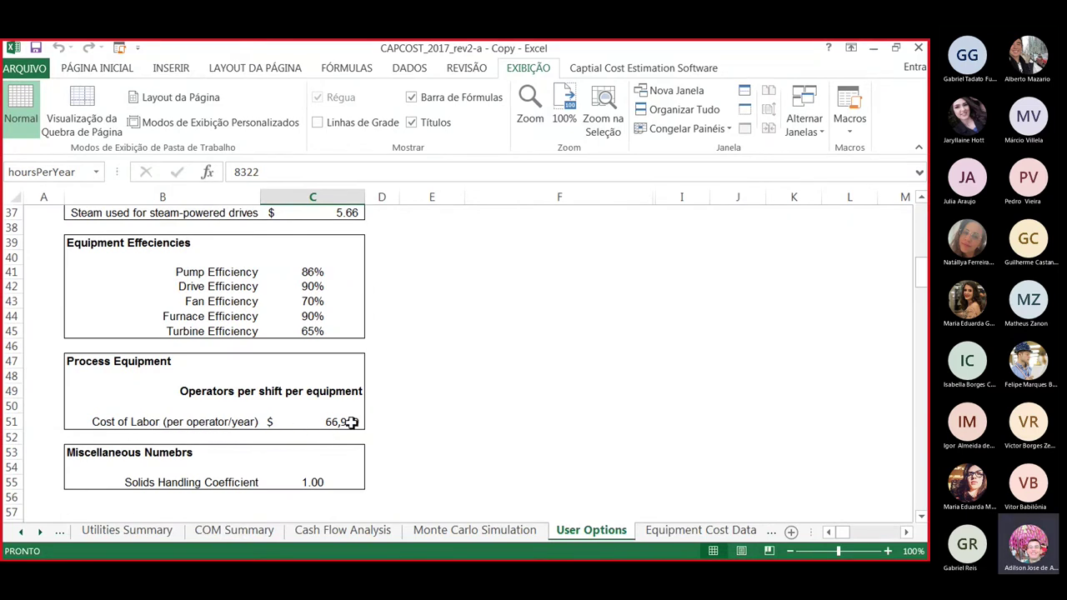
scroll(417, 446, "down", 2)
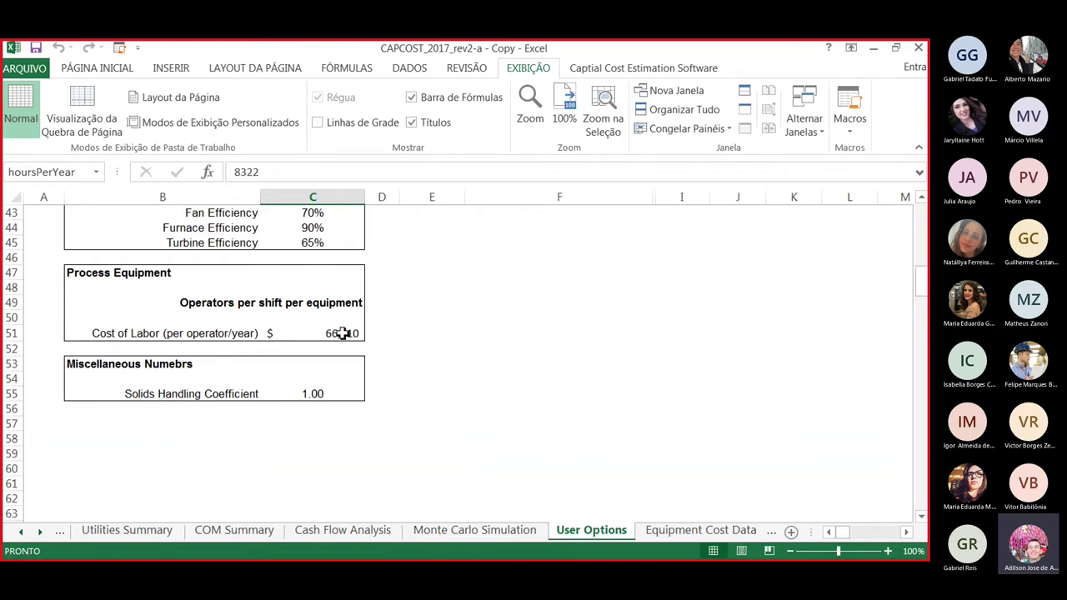
Go back to the unit preferences in User Options and check the Pressure Preference and Heat Duty Preference cells.
scroll(471, 359, "up", 4)
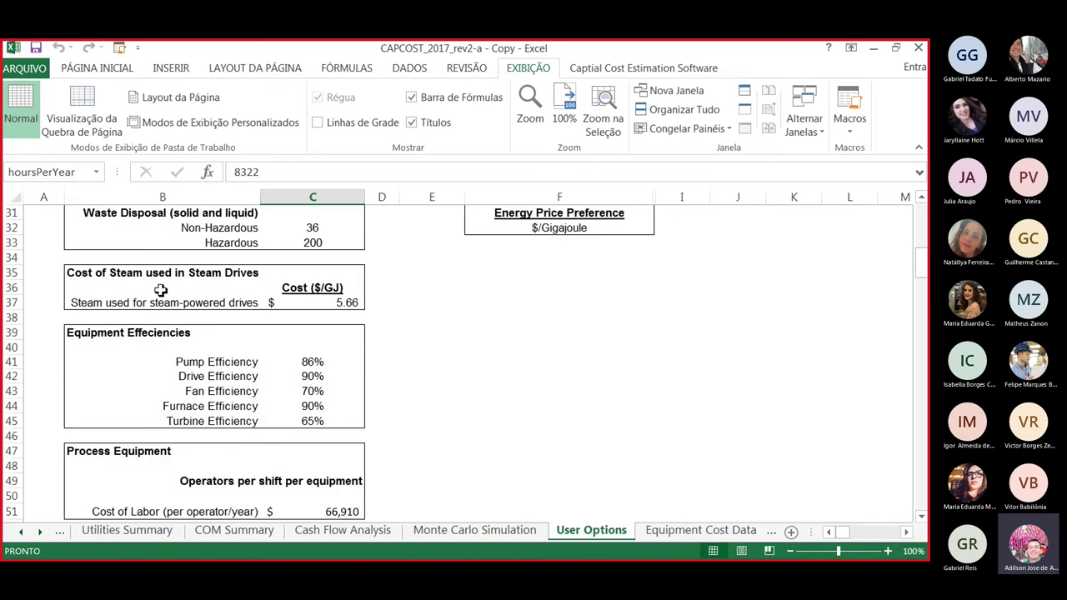
scroll(372, 285, "up", 7)
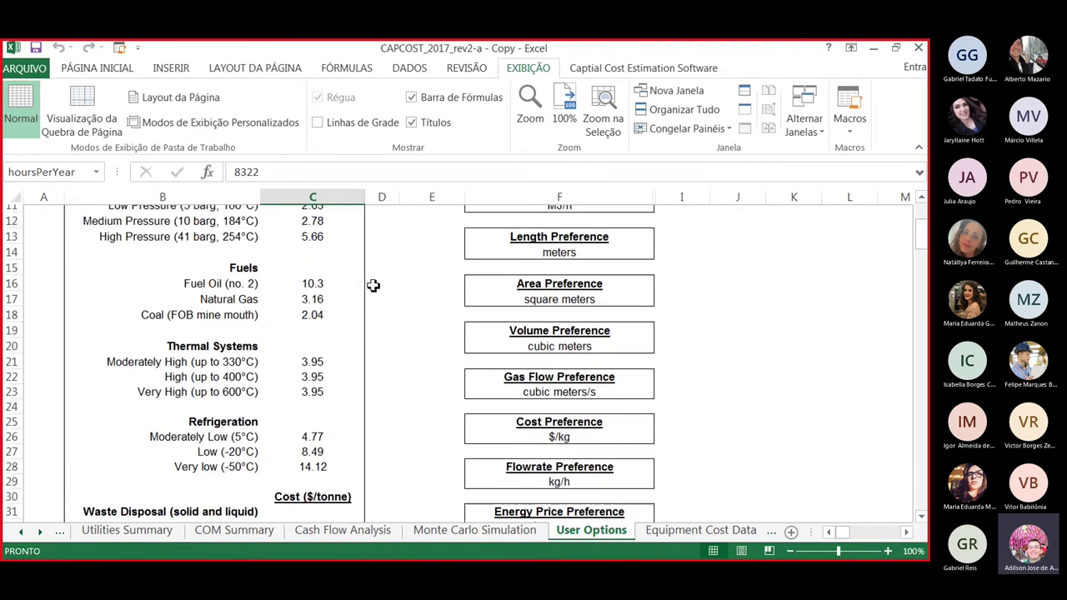
scroll(373, 285, "up", 1)
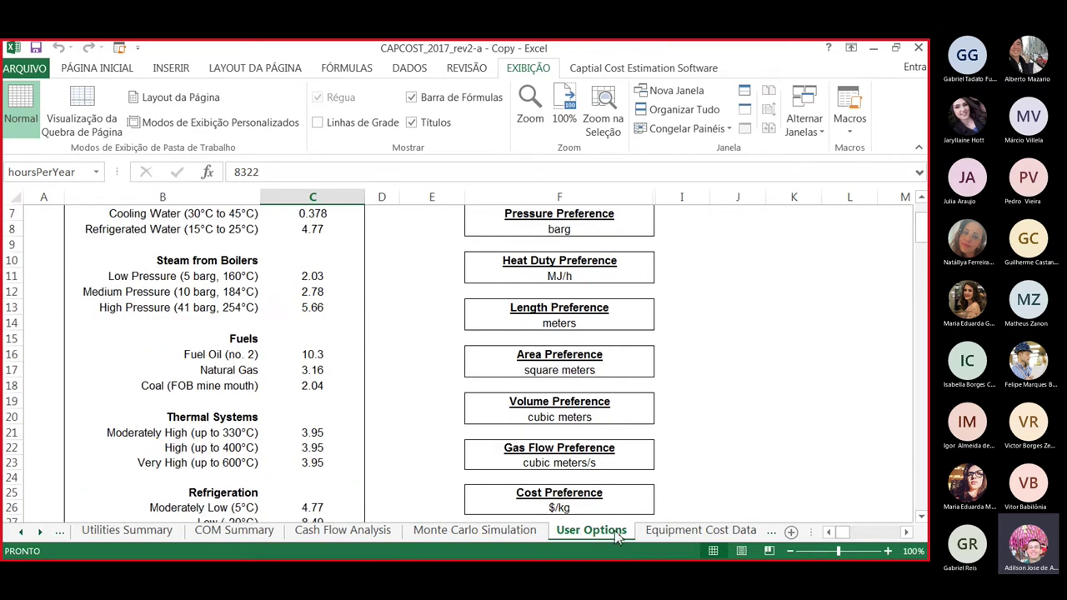
left_click(566, 229)
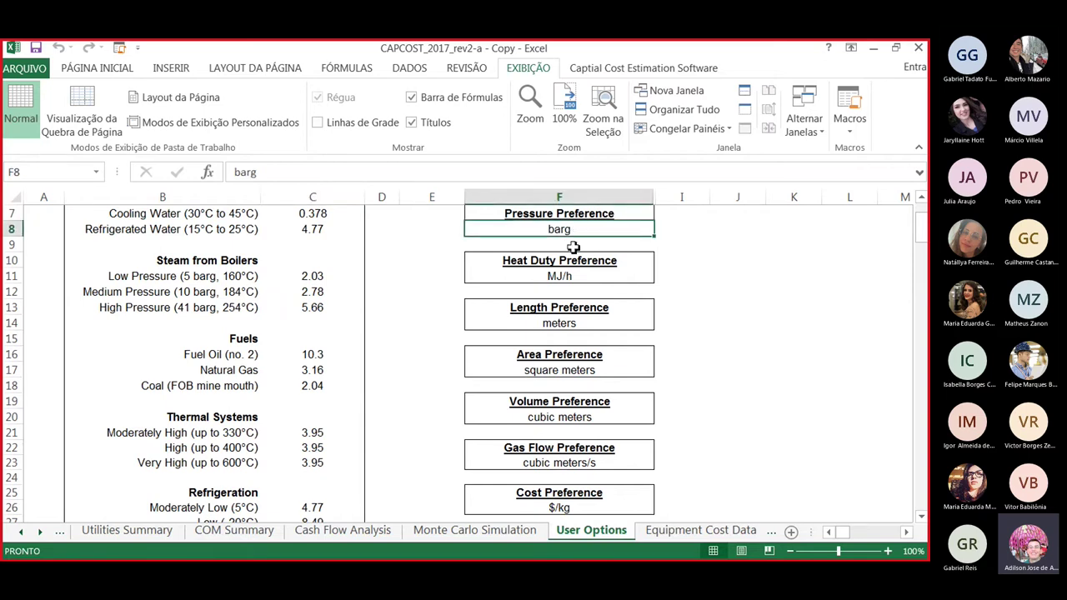
left_click(562, 280)
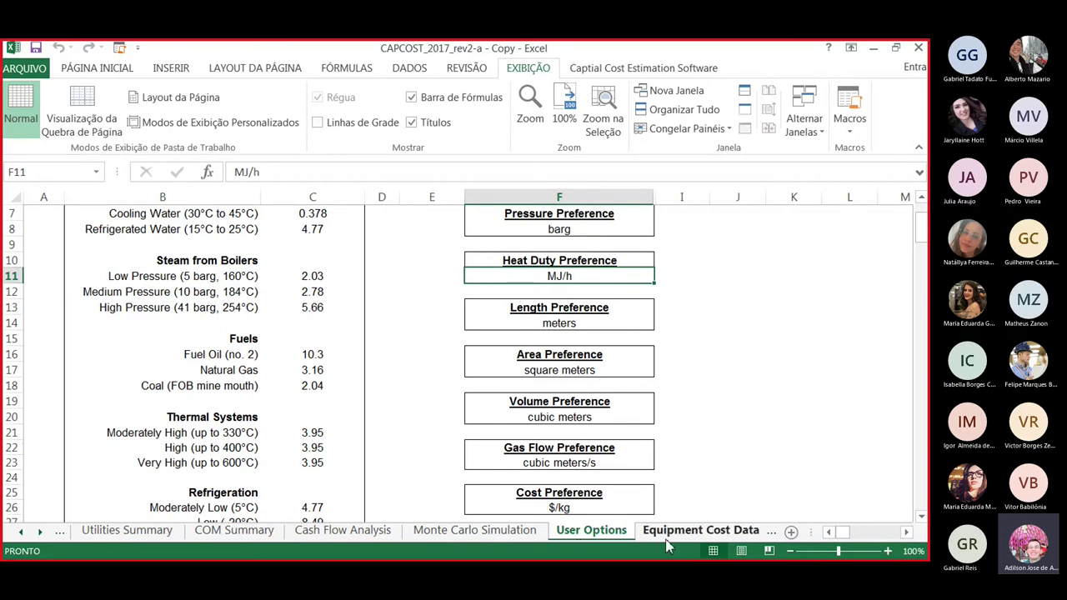
Look over the Equipment Cost Data and Cooling Water sheets, and check the Cooling Water cost cell in User Options.
left_click(707, 533)
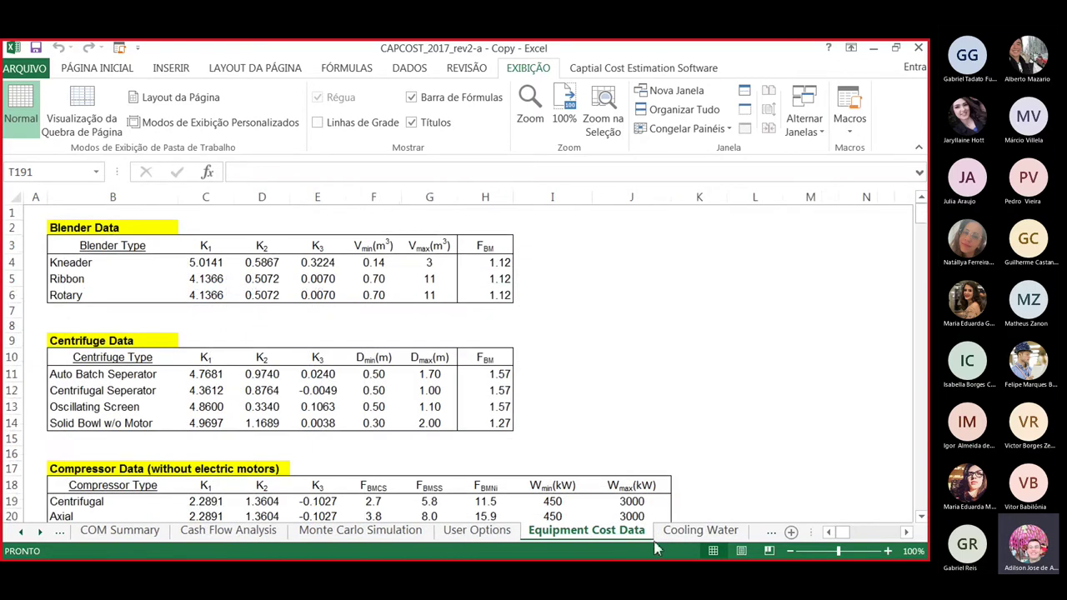
left_click(691, 536)
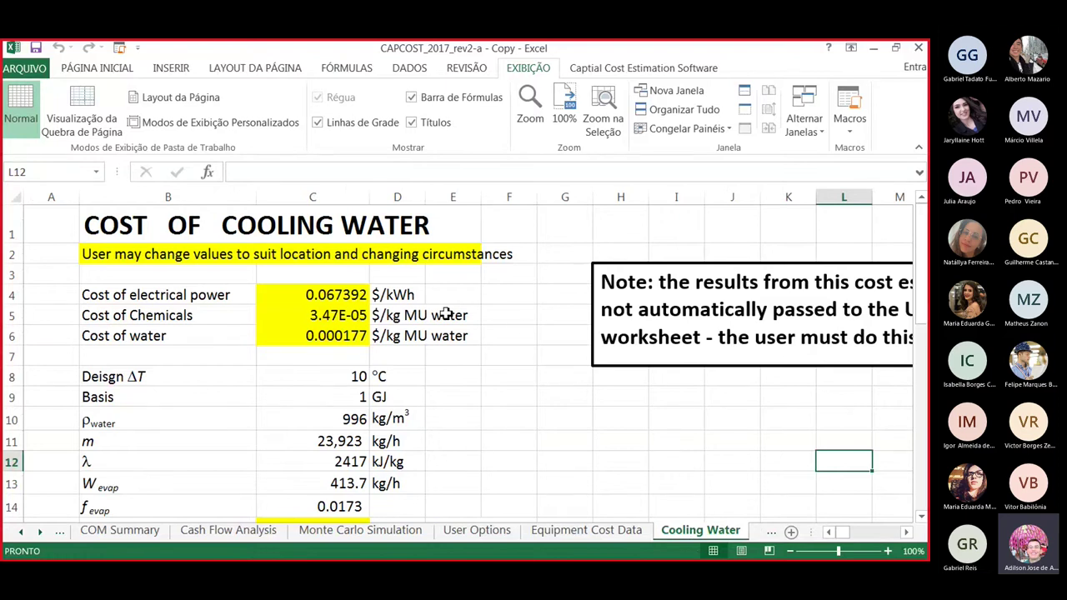
left_click(474, 531)
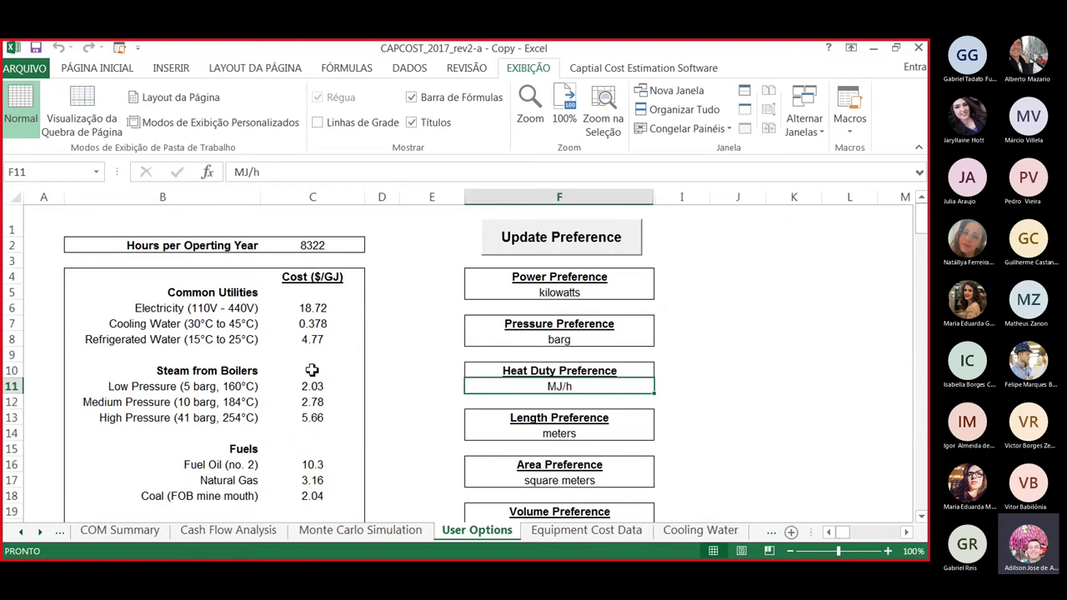
left_click(317, 325)
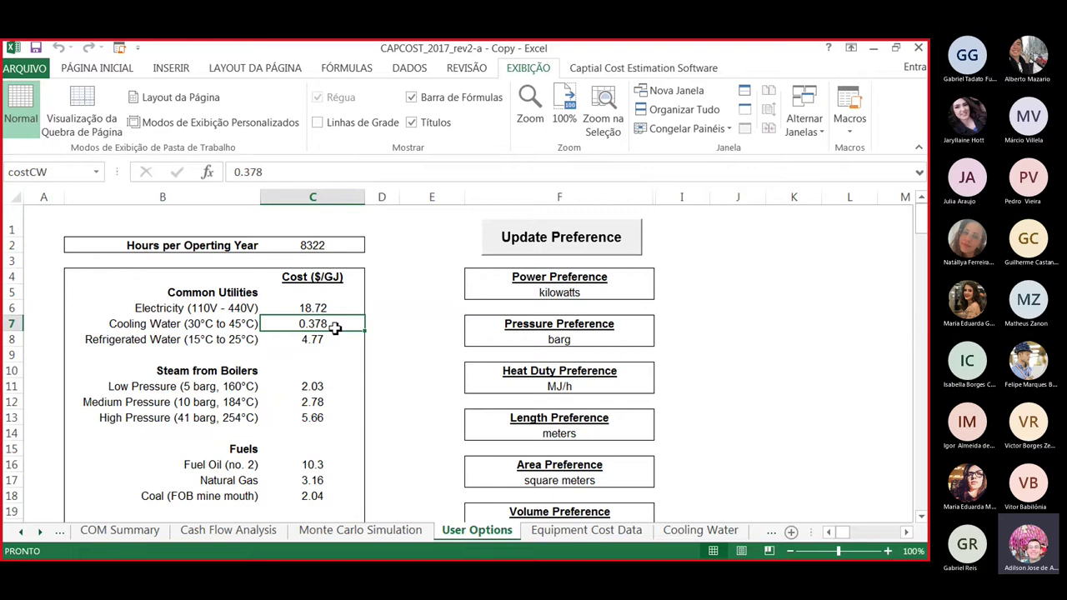
left_click(573, 531)
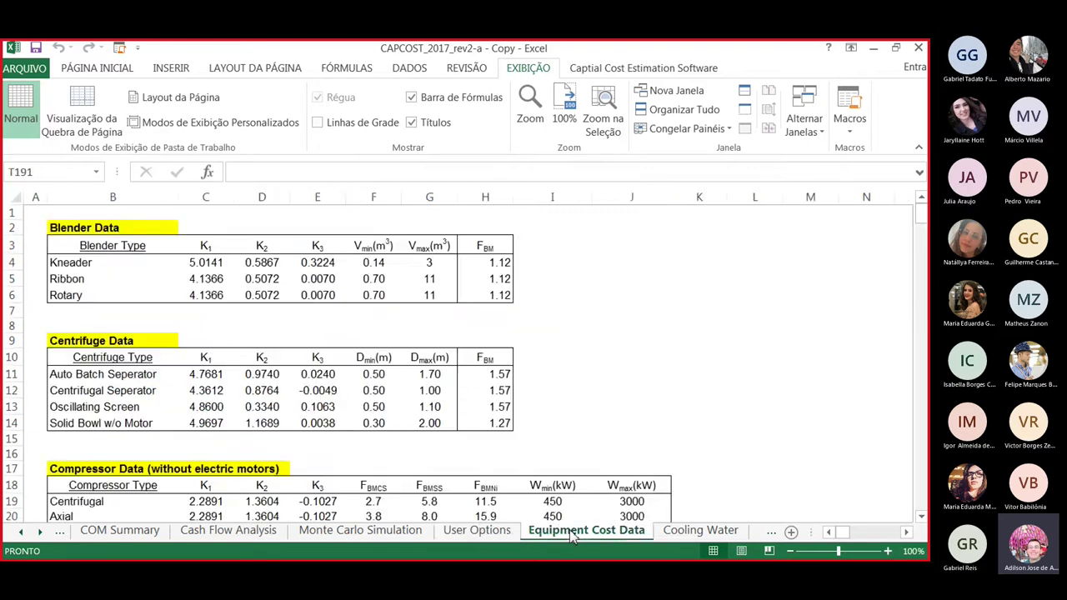
Review the Cooling Water sheet's cost and design inputs and inspect the Cooling Water Cost formula in $/GJ.
left_click(699, 532)
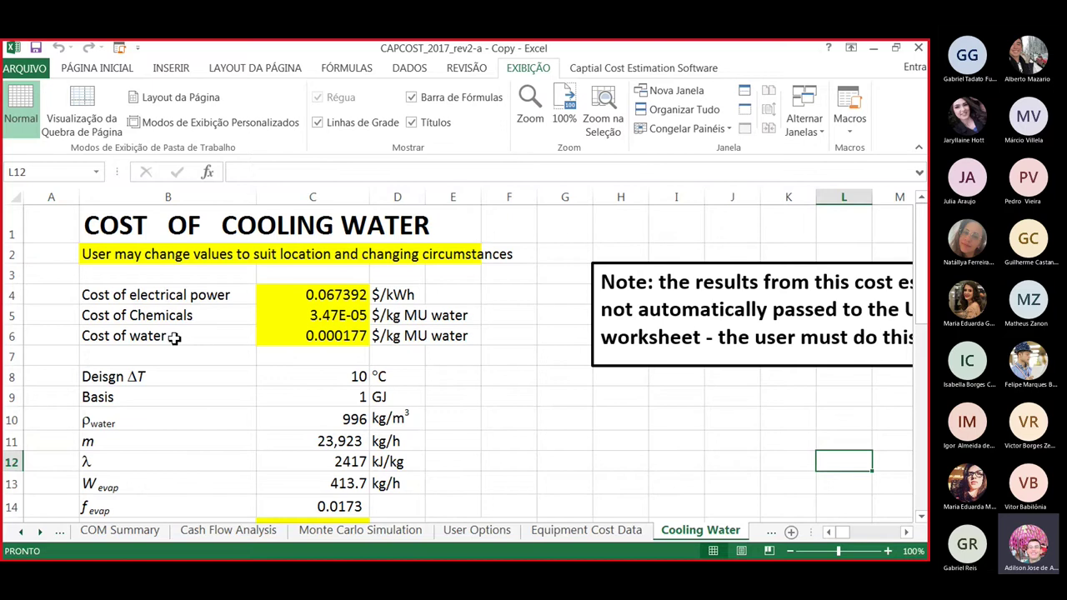
scroll(171, 336, "down", 1)
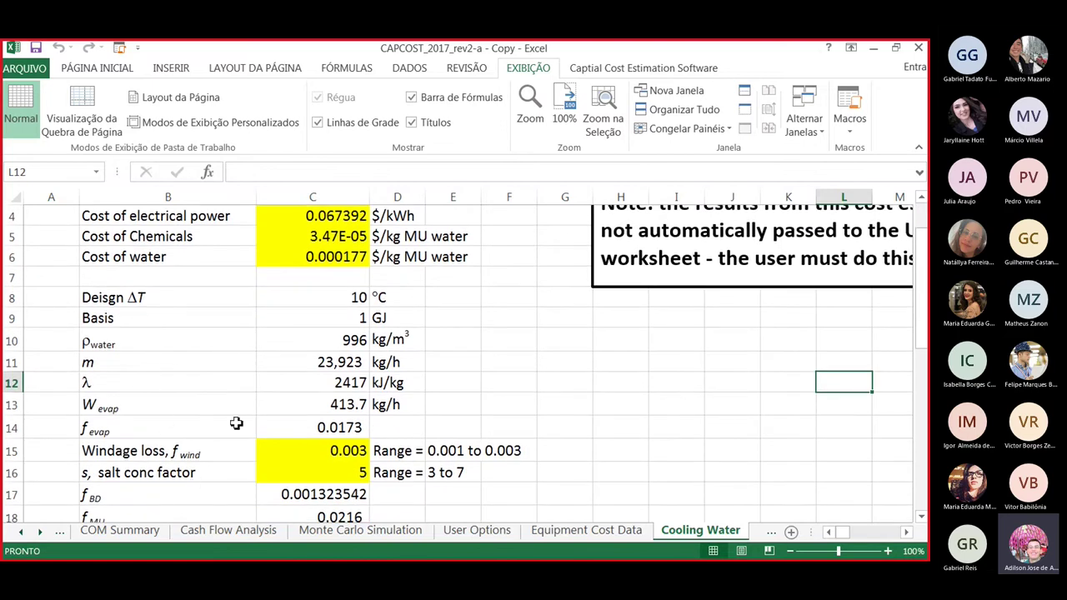
scroll(360, 501, "down", 1)
scroll(360, 503, "down", 2)
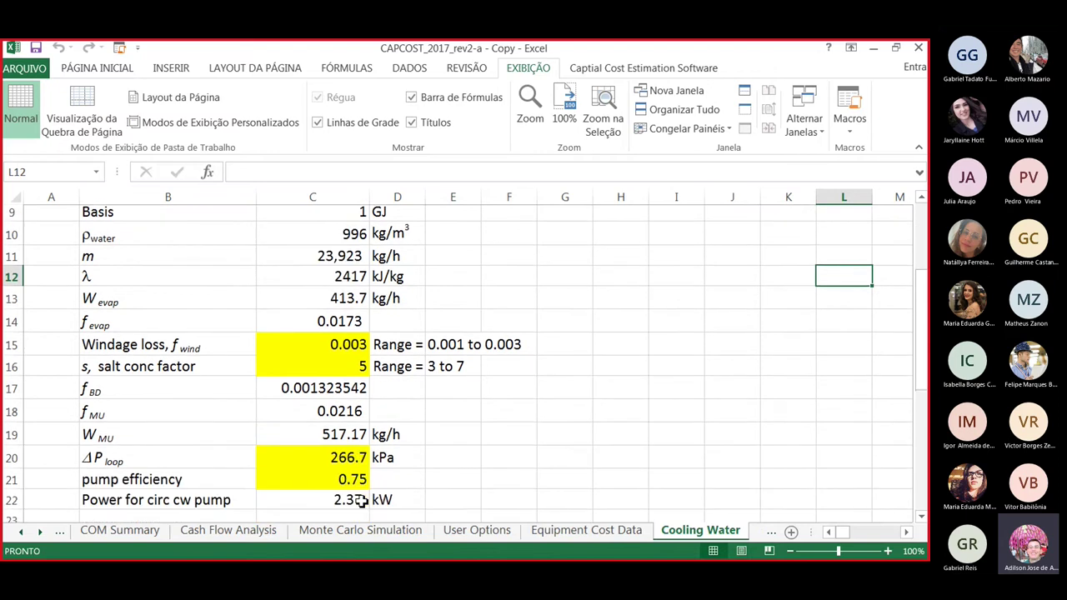
scroll(360, 503, "down", 2)
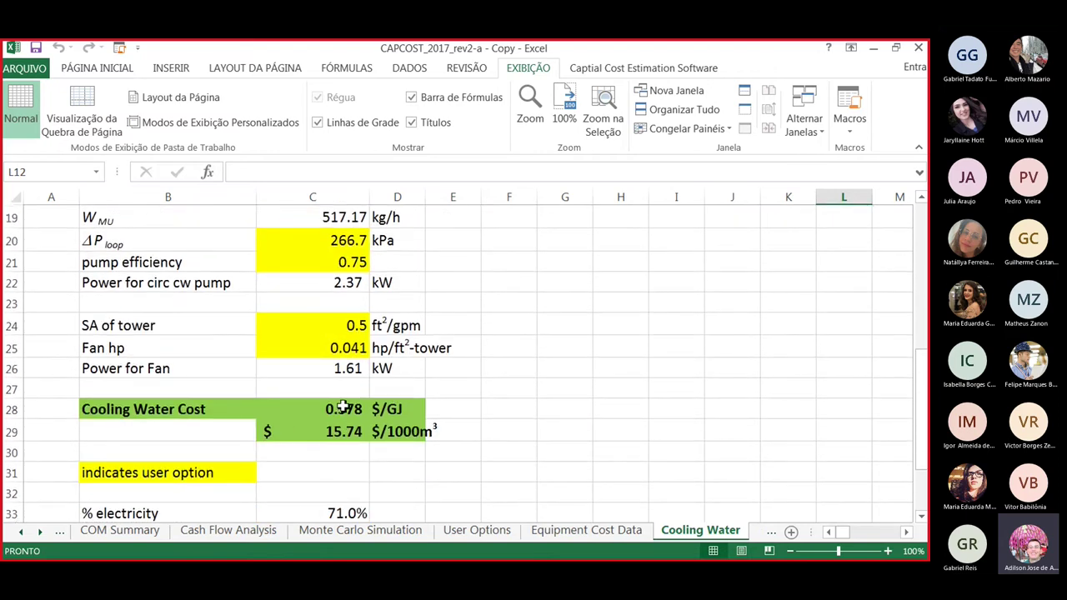
left_click(342, 407)
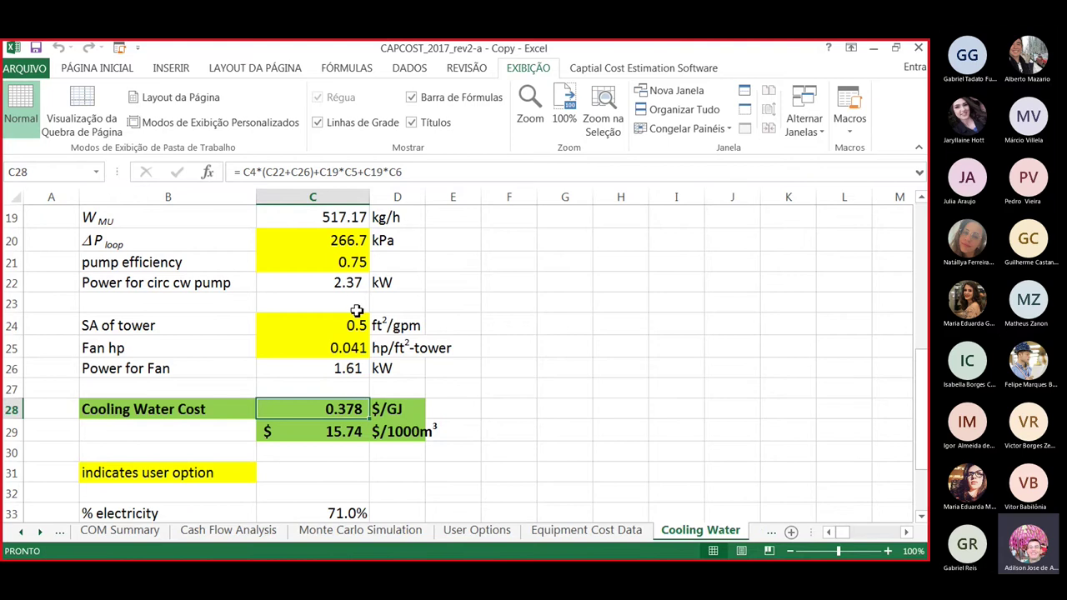
scroll(360, 292, "up", 5)
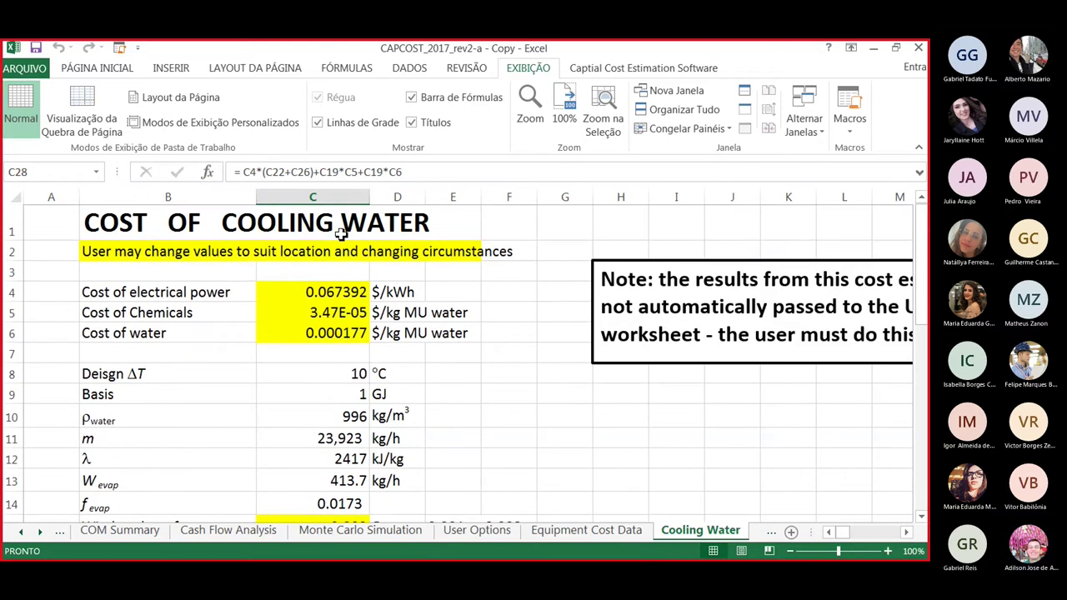
scroll(332, 260, "up", 2)
scroll(350, 454, "down", 6)
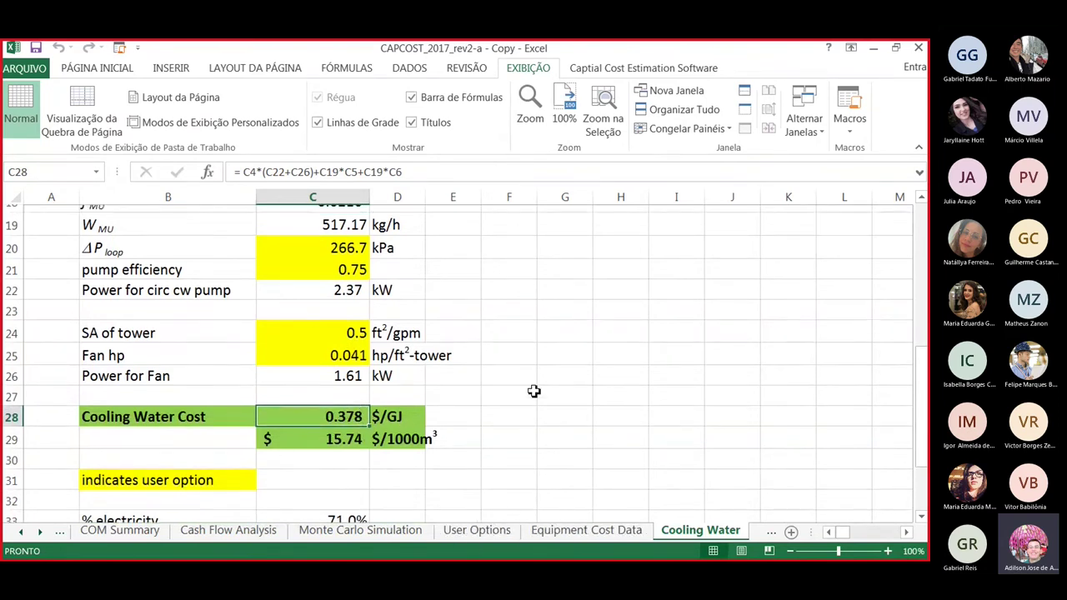
scroll(534, 391, "up", 6)
scroll(581, 402, "down", 4)
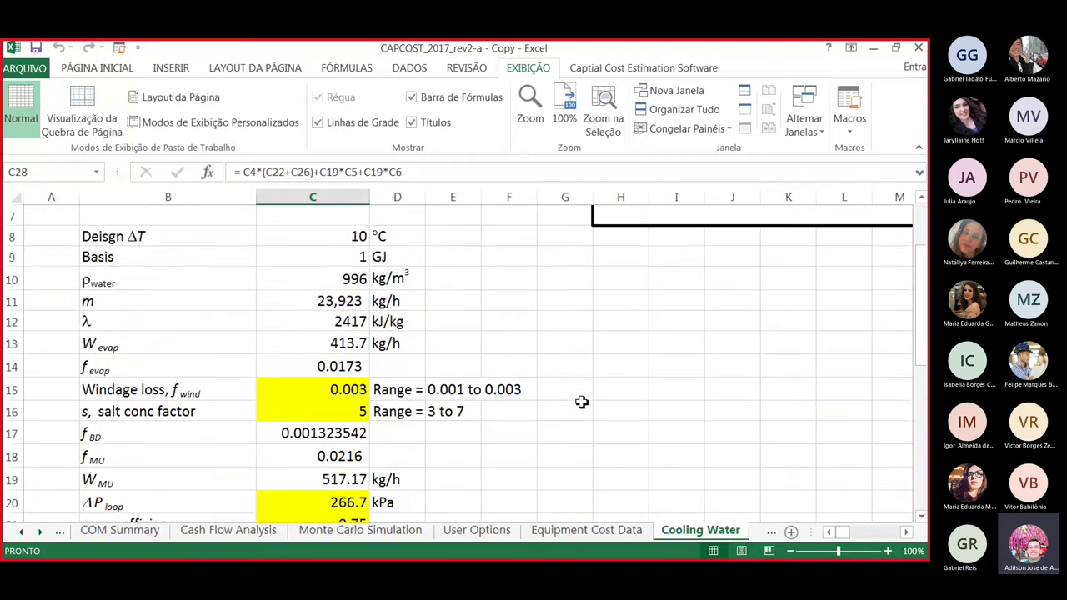
Review the Cost of Refrigerated Water sheet's inputs and cost per GJ, and compare it with the Refrigerated Water cost in User Options.
left_click(472, 531)
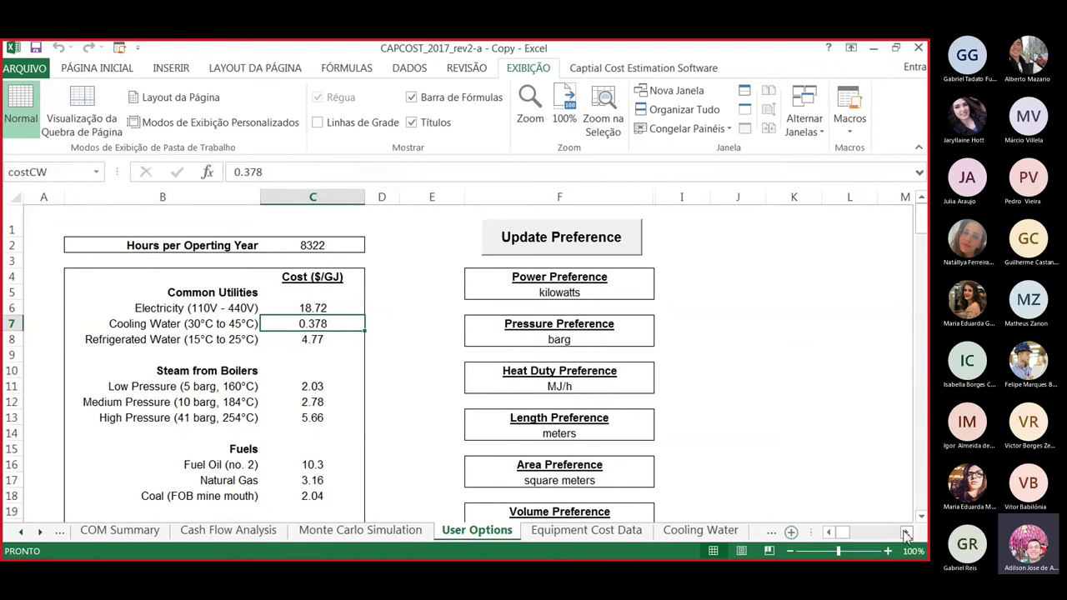
left_click(41, 533)
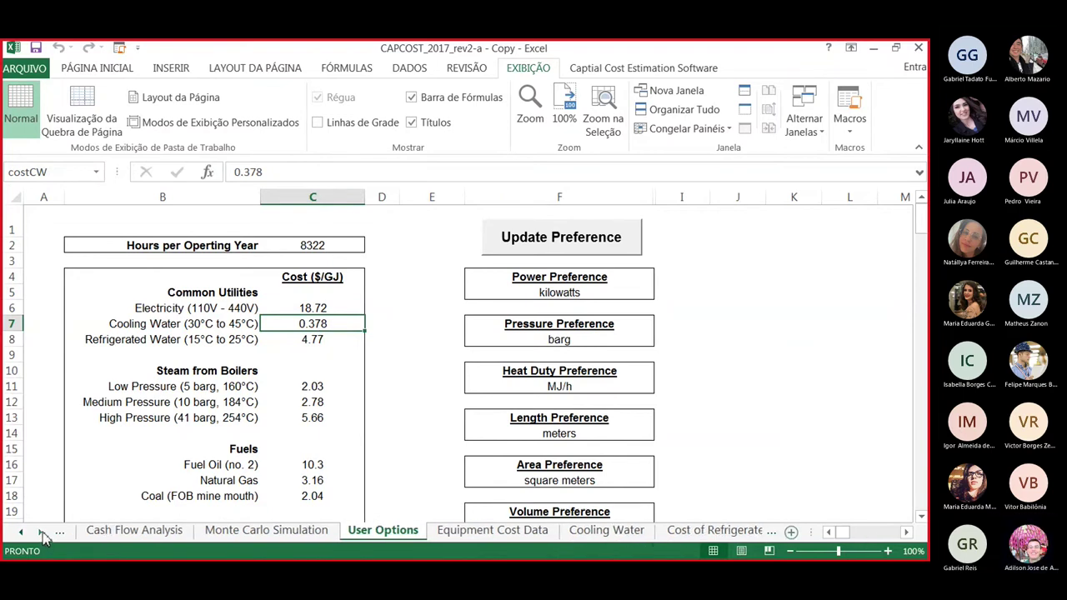
left_click(42, 533)
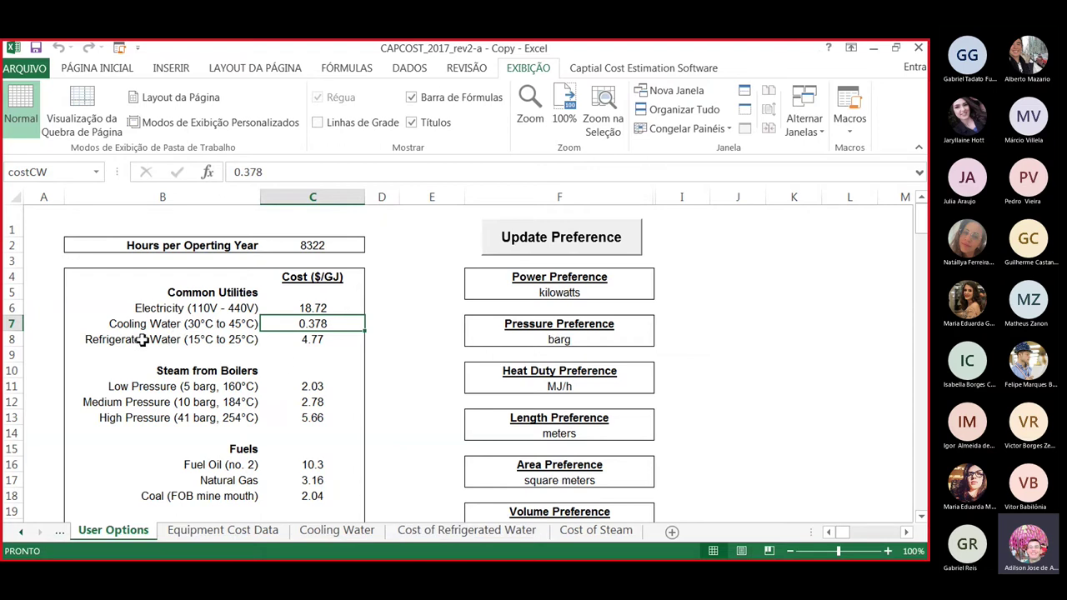
left_click(463, 531)
scroll(400, 325, "down", 2)
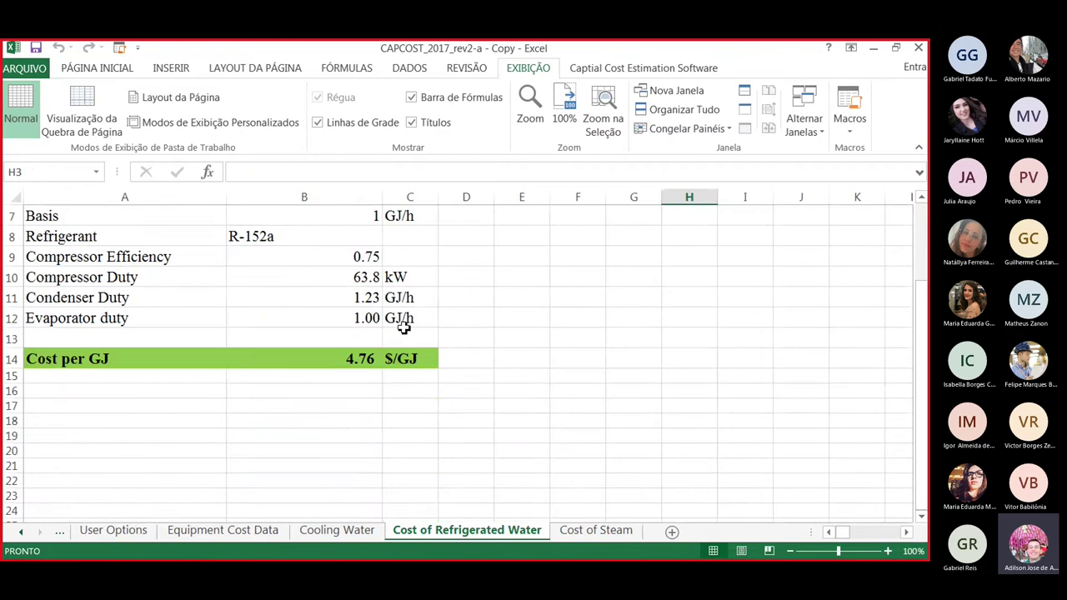
scroll(392, 283, "up", 1)
scroll(300, 355, "up", 1)
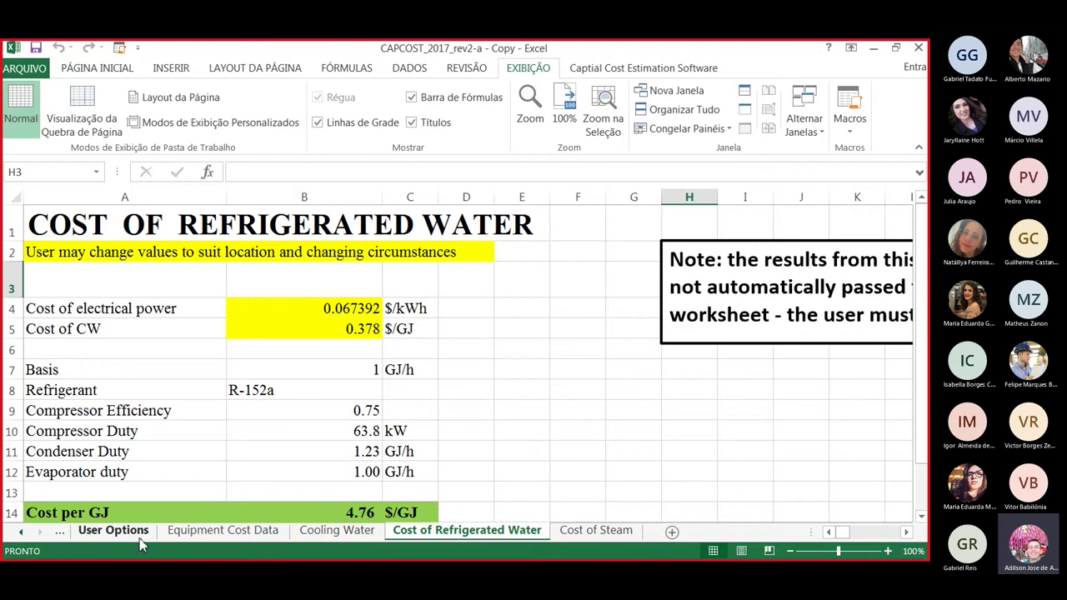
left_click(113, 531)
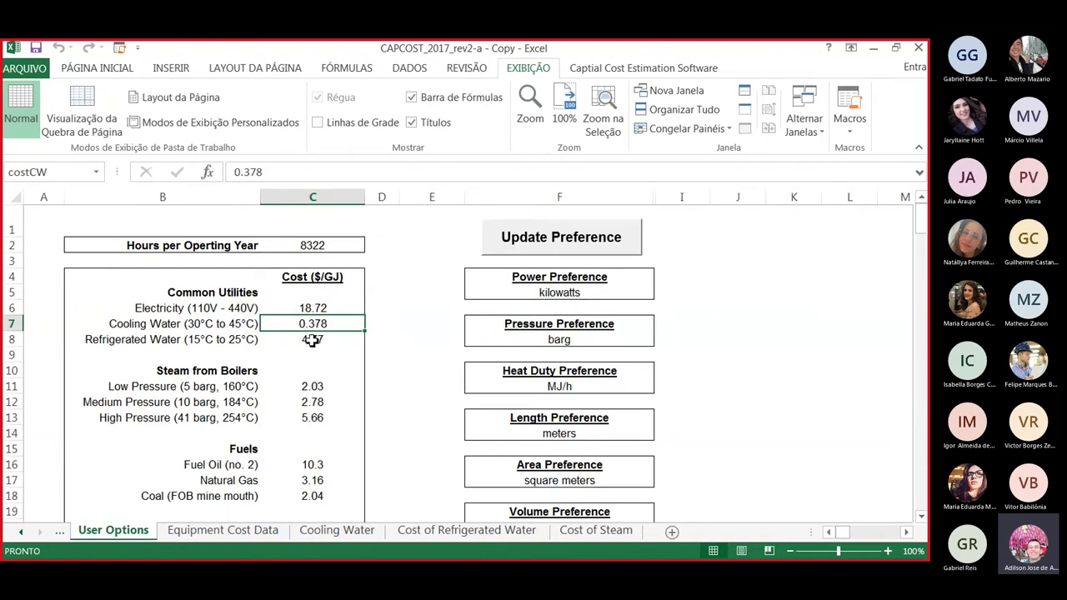
Review the HP, MP and LP steam calculations in the Cost of Steam sheet and inspect the HP-Steam Total cost for steam formula.
left_click(588, 531)
scroll(324, 339, "up", 5)
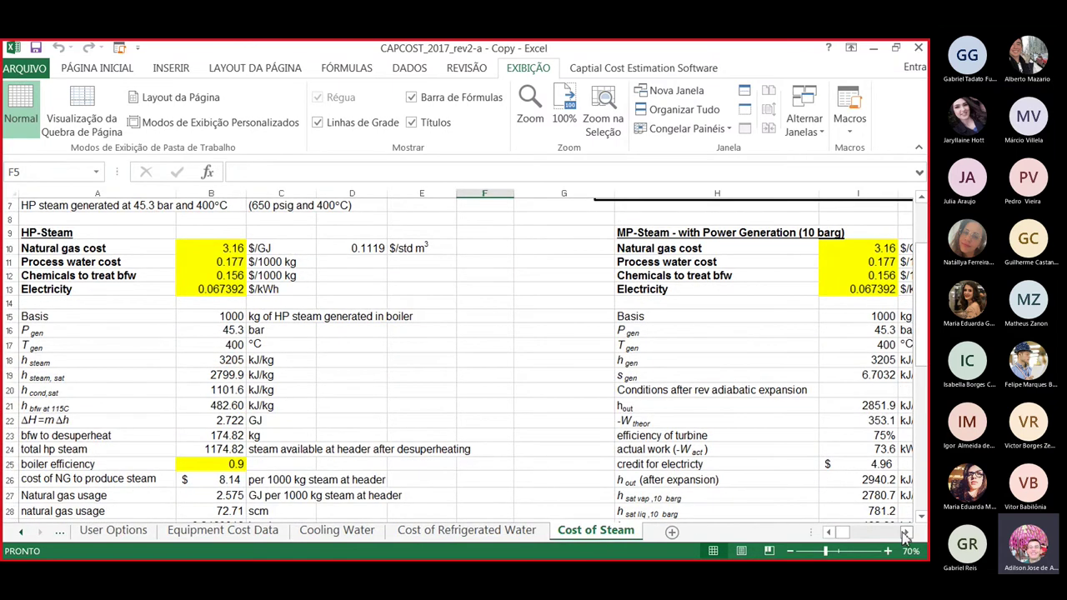
scroll(745, 259, "right", 5)
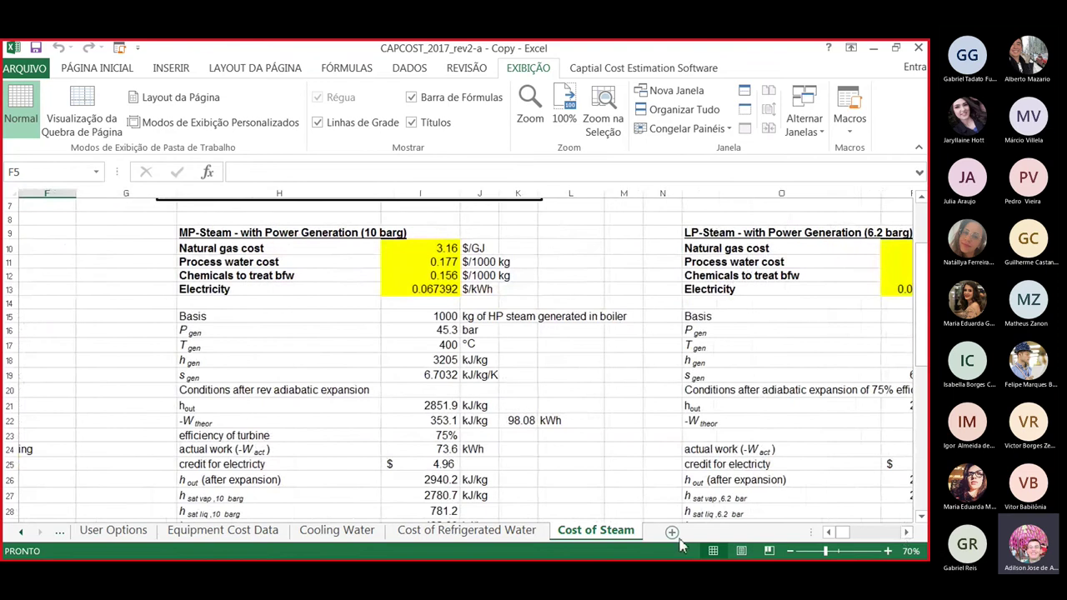
scroll(831, 536, "left", 5)
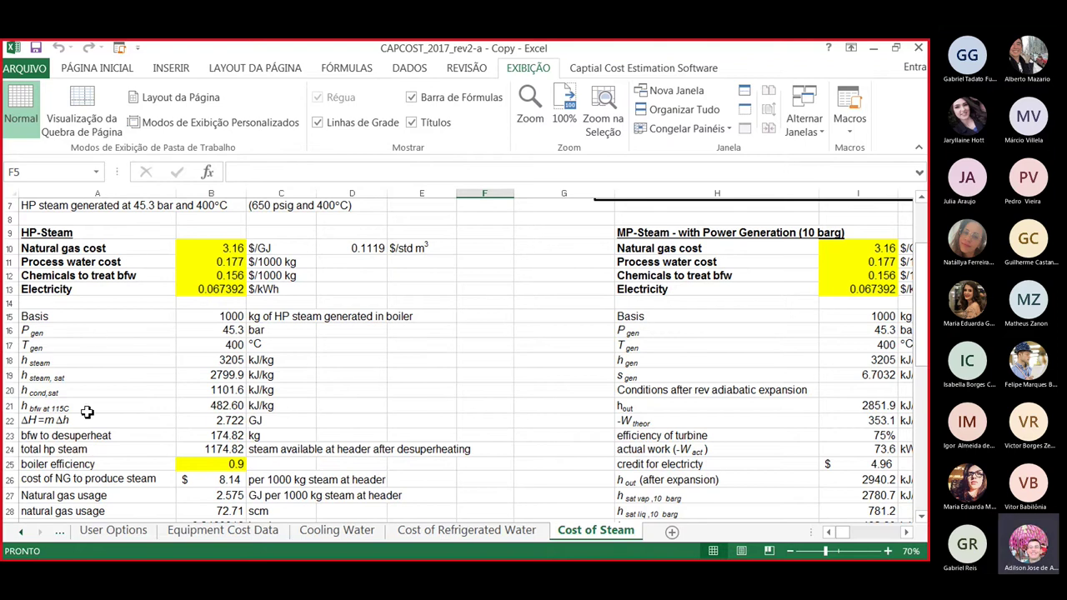
scroll(87, 412, "down", 4)
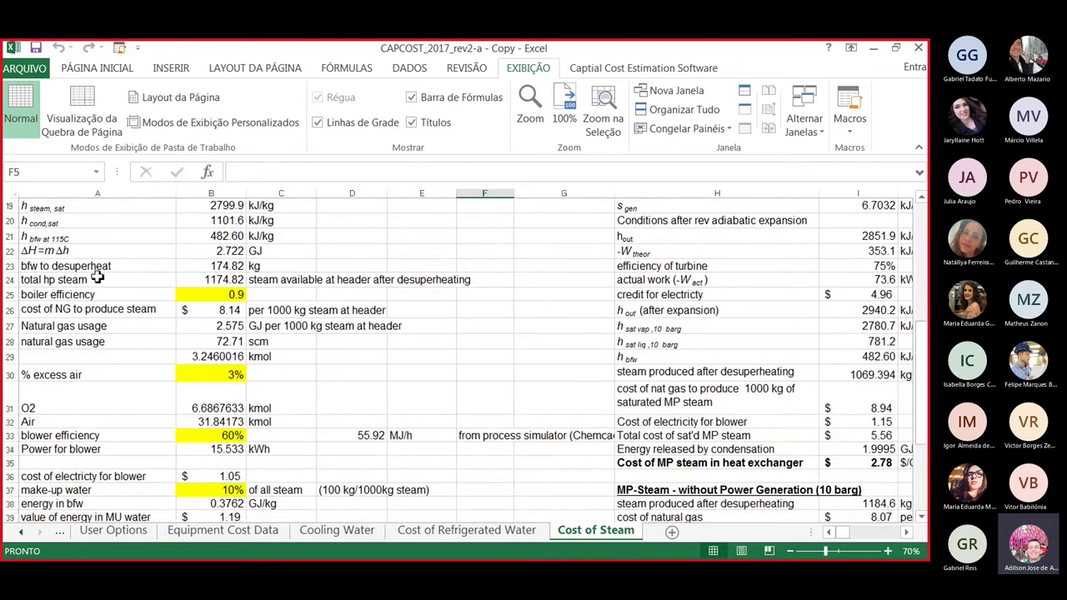
scroll(97, 409, "down", 3)
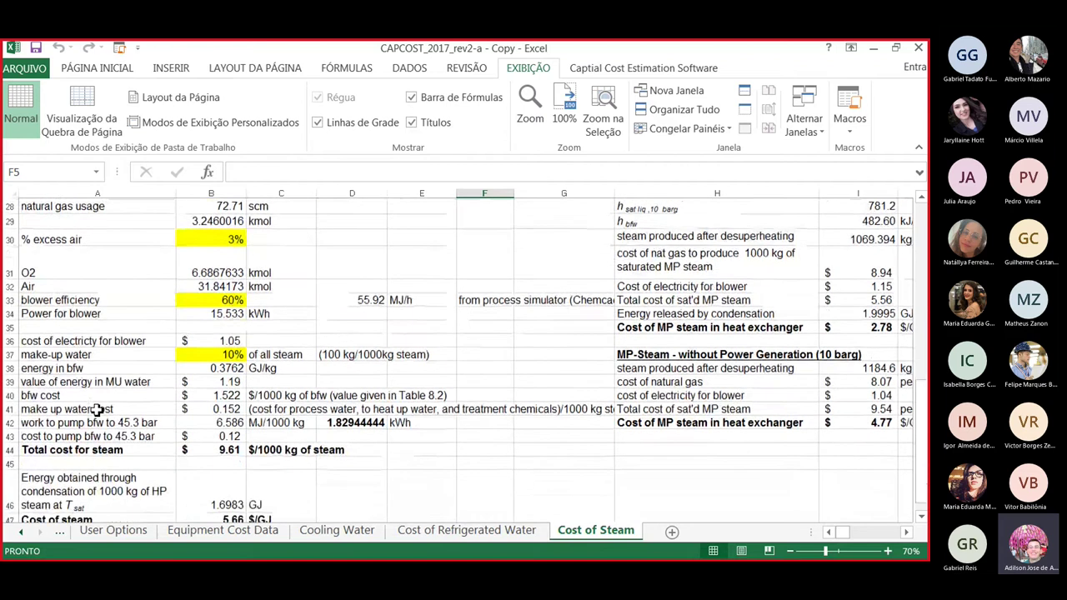
scroll(97, 409, "down", 2)
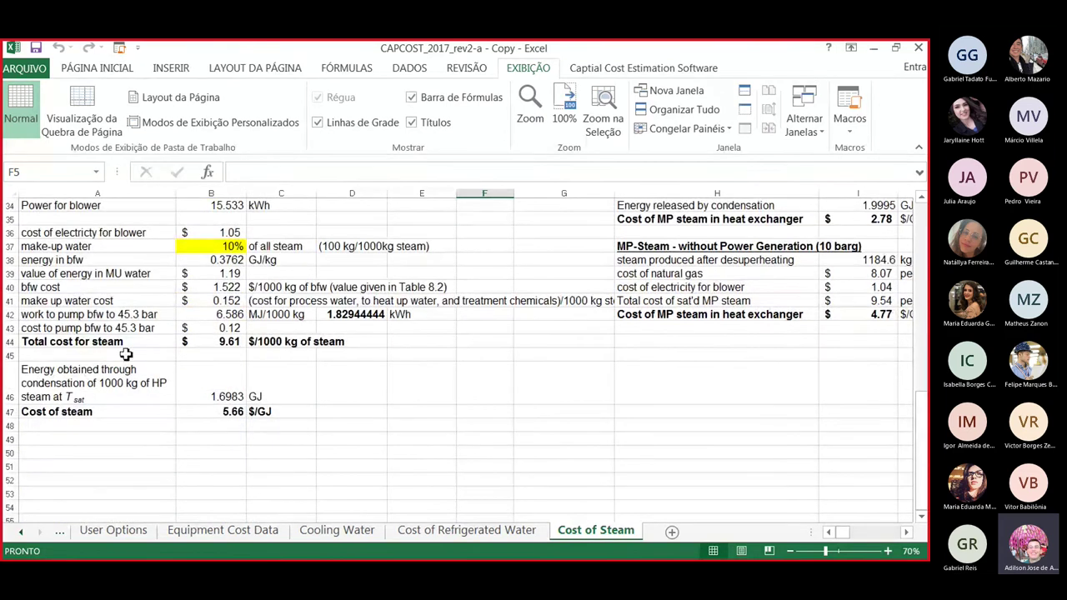
left_click(231, 343)
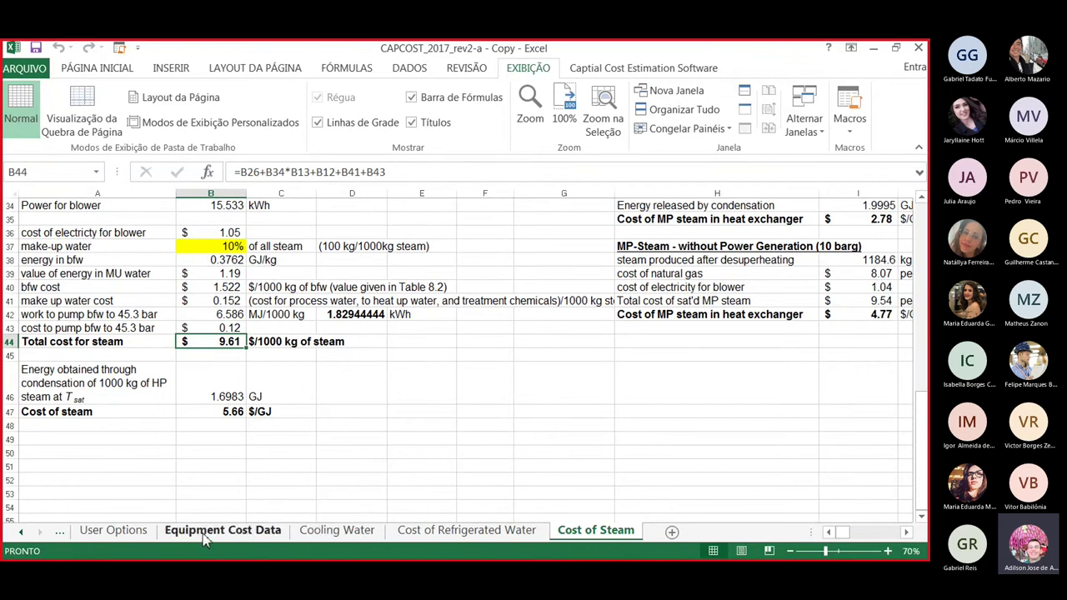
Go back to User Options and review the costs of steam from boilers, fuels, thermal systems and refrigeration.
left_click(140, 537)
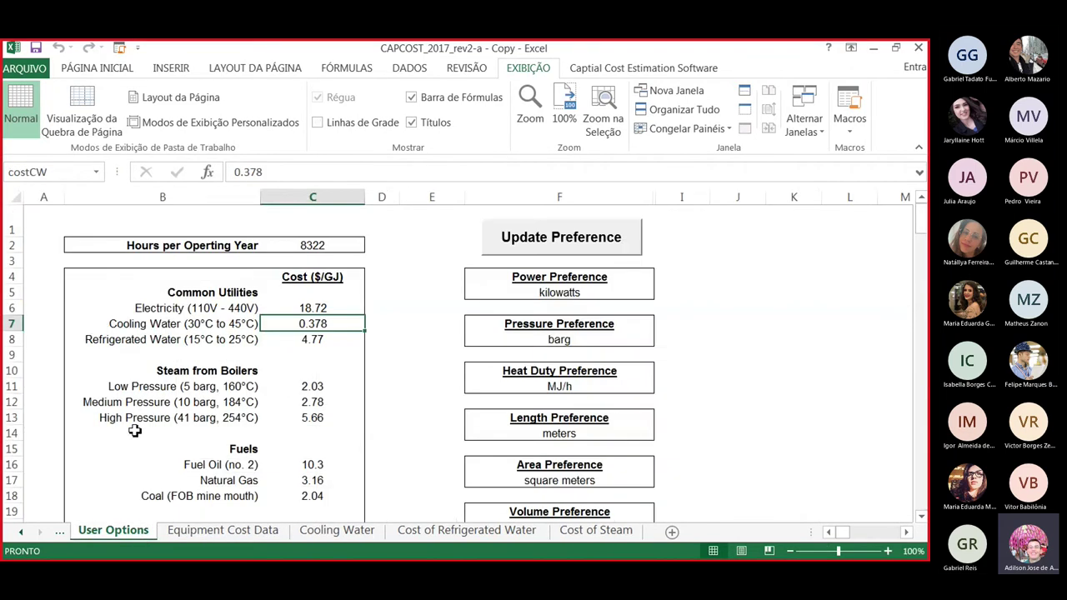
scroll(134, 431, "down", 1)
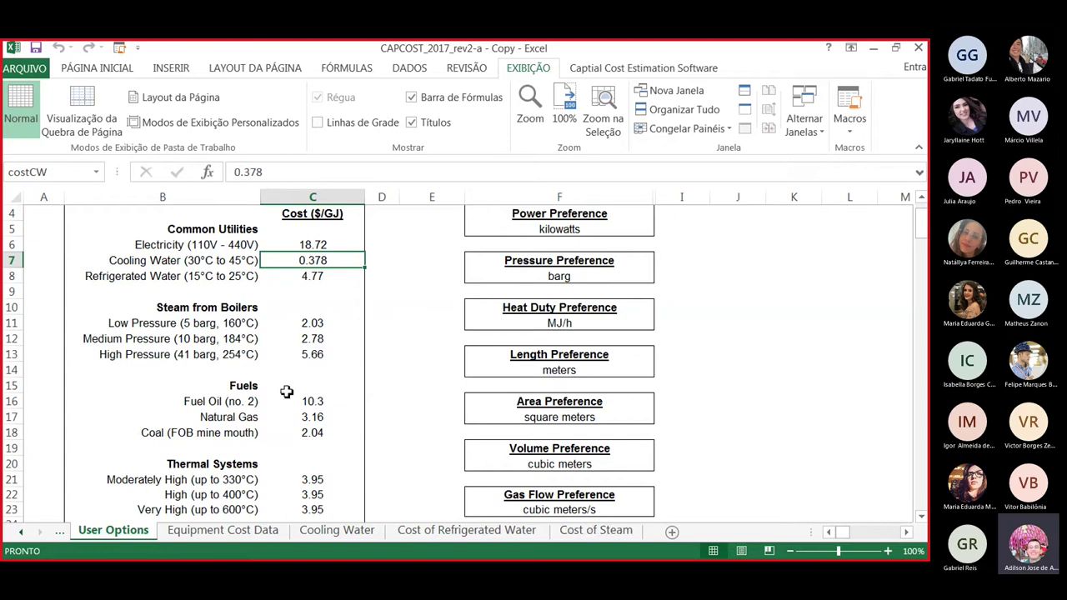
scroll(308, 389, "down", 1)
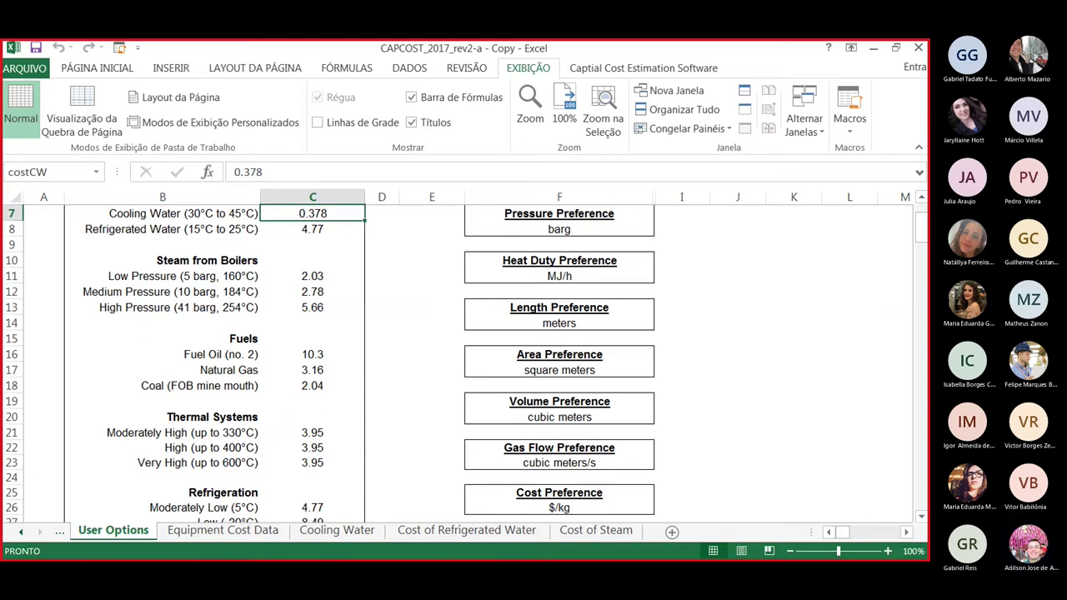
Open the Monte Carlo Simulation sheet and look over the Probable Variation of Key Parameters over Plant Life table.
left_click(22, 532)
left_click(21, 532)
left_click(22, 531)
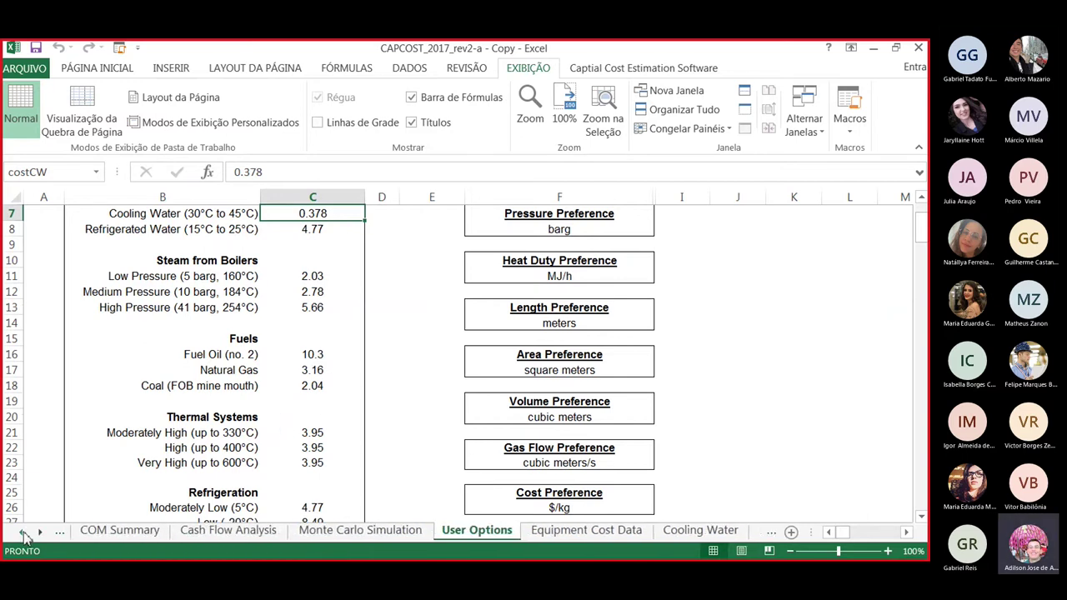
left_click(355, 531)
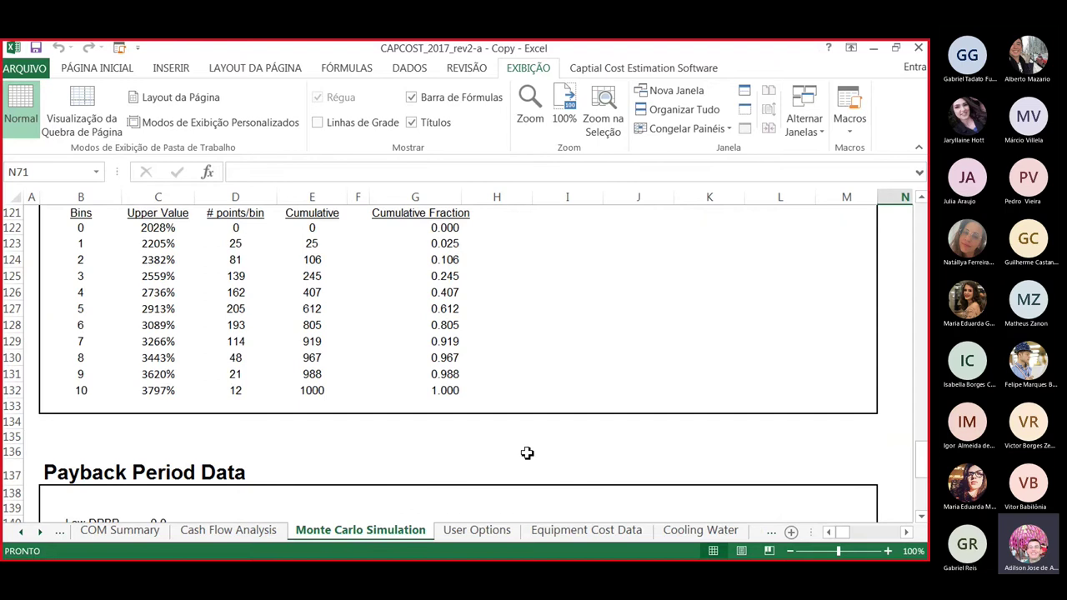
left_click_drag(921, 460, 922, 210)
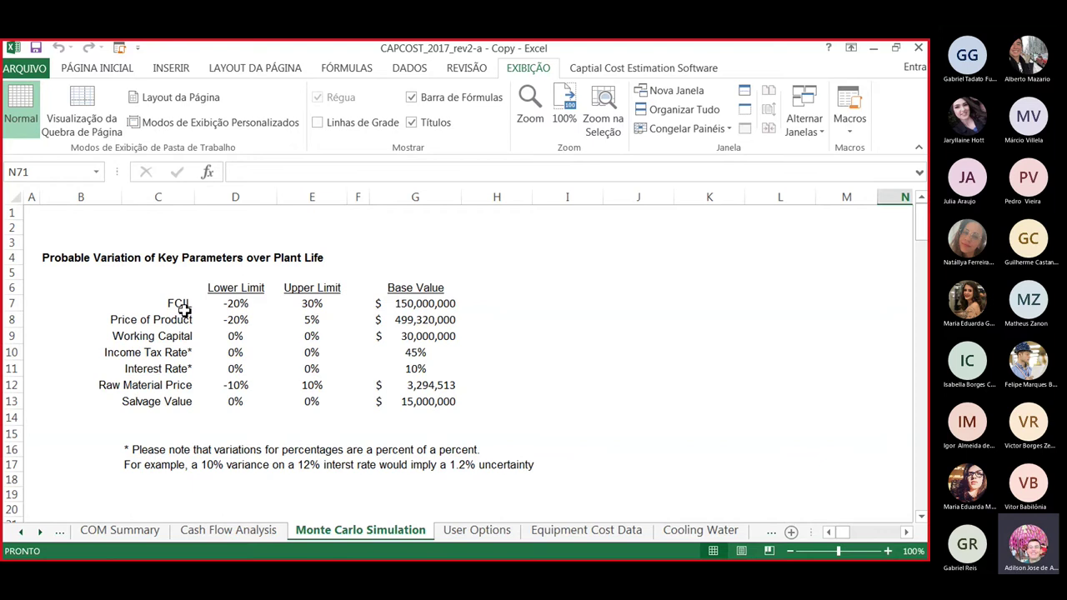
Check the FCIL value in COM Summary's Economic Options against the Monte Carlo Simulation table, and inspect its lower and upper limits.
left_click(18, 535)
left_click(18, 535)
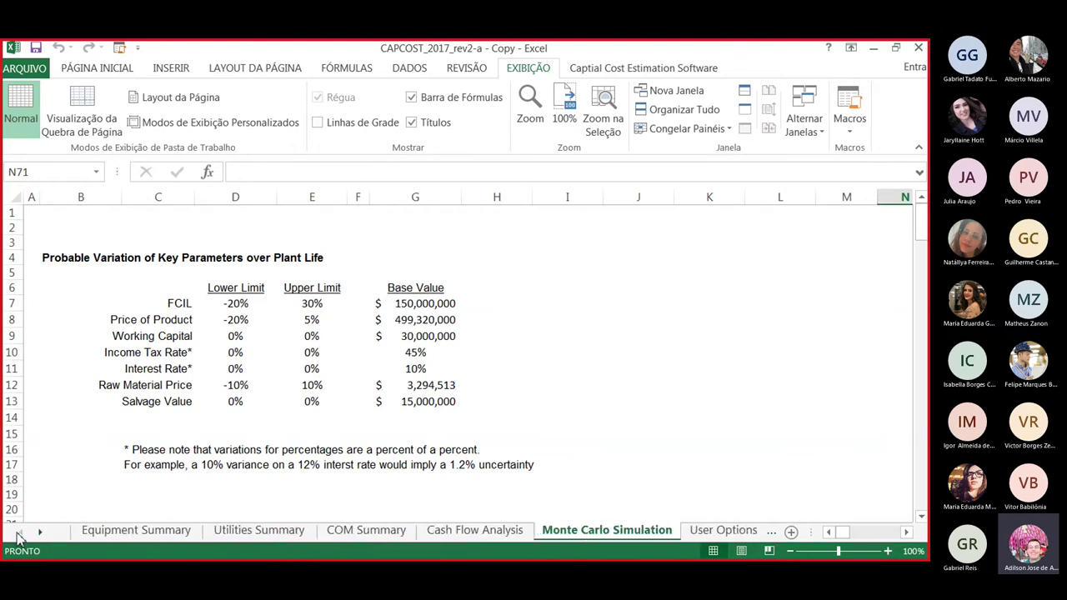
left_click(368, 533)
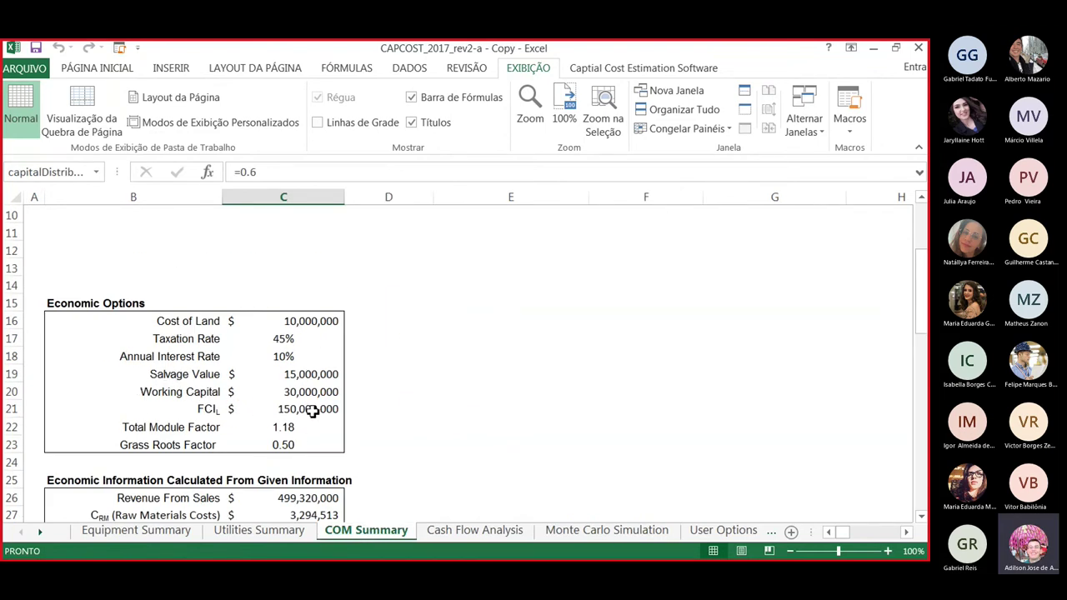
left_click(313, 411)
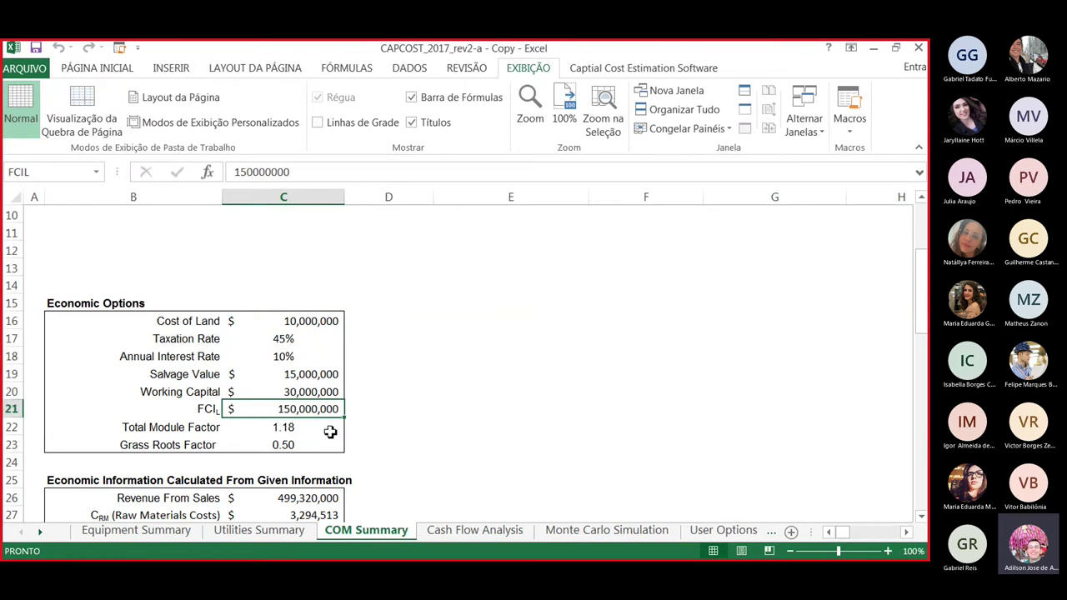
left_click(579, 532)
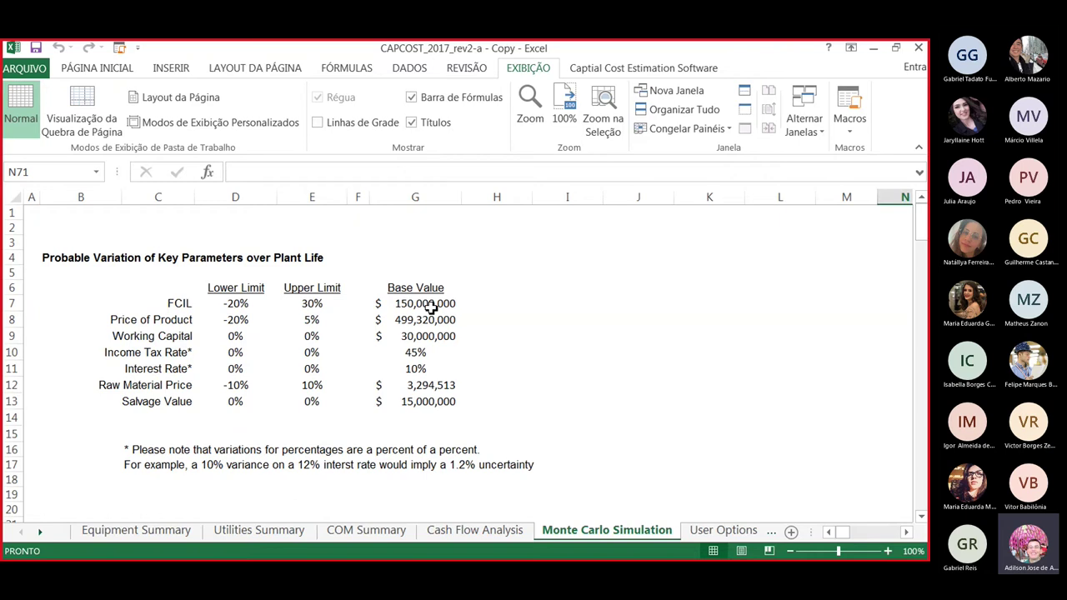
left_click(237, 305)
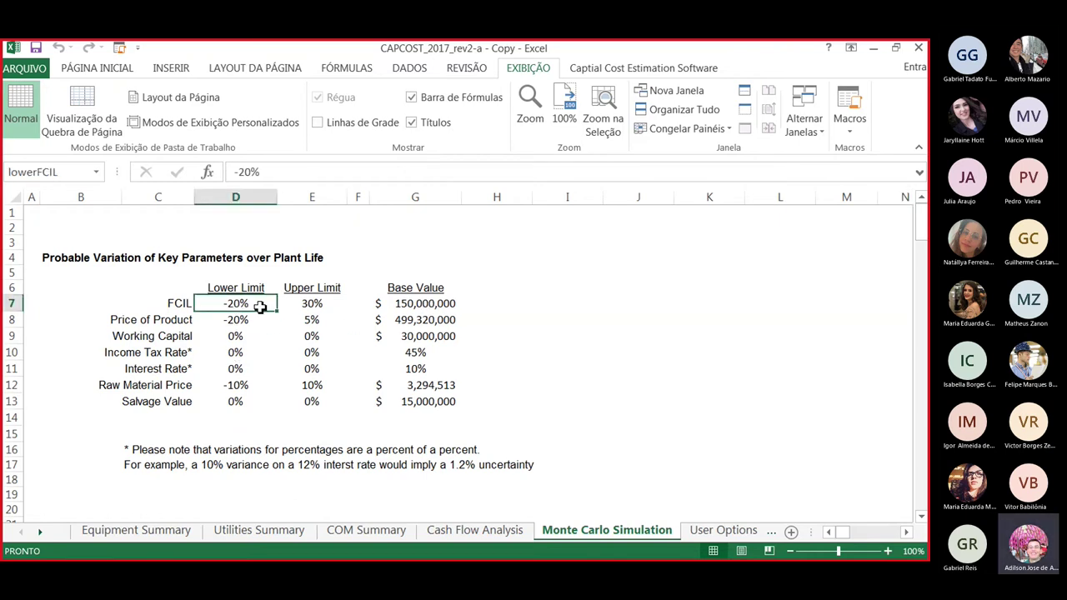
left_click(311, 305)
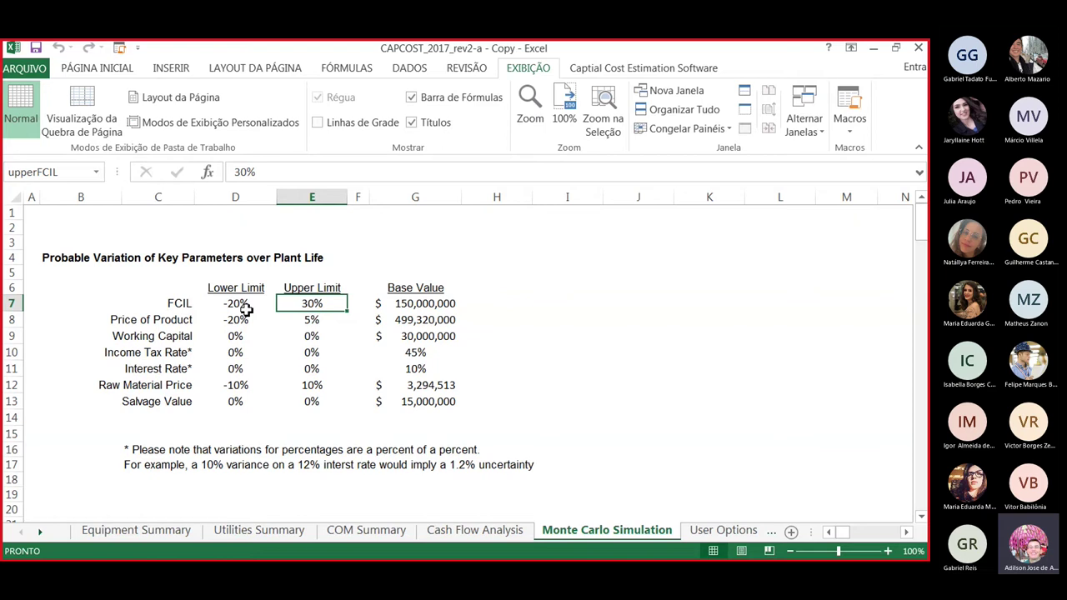
Review the discounted and non-discounted profitability criteria in Cash Flow Analysis, and return to the Monte Carlo Simulation parameters.
left_click(448, 530)
scroll(103, 400, "down", 5)
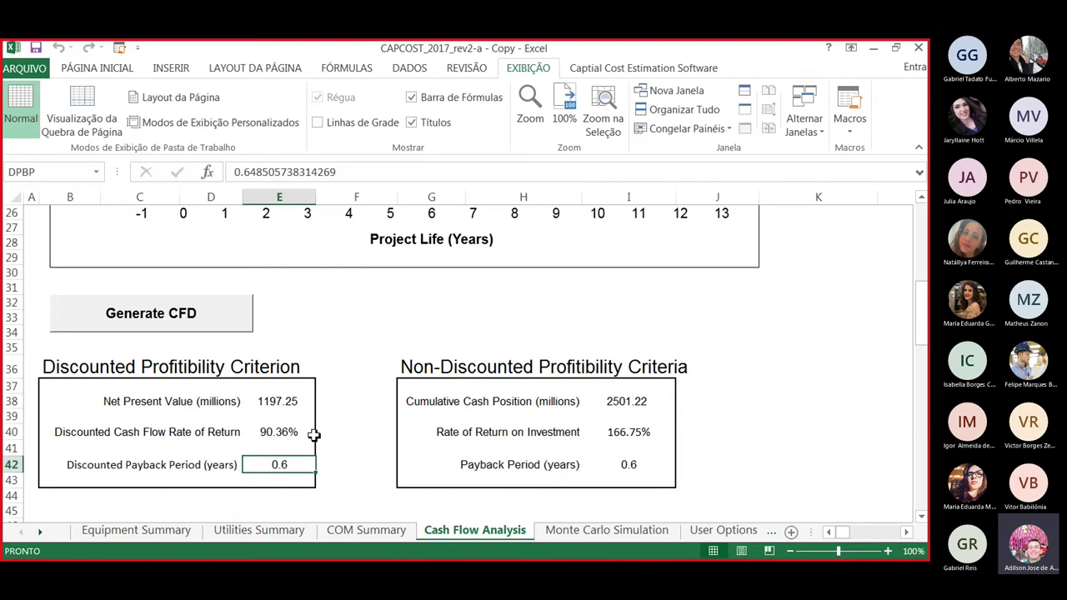
left_click(567, 528)
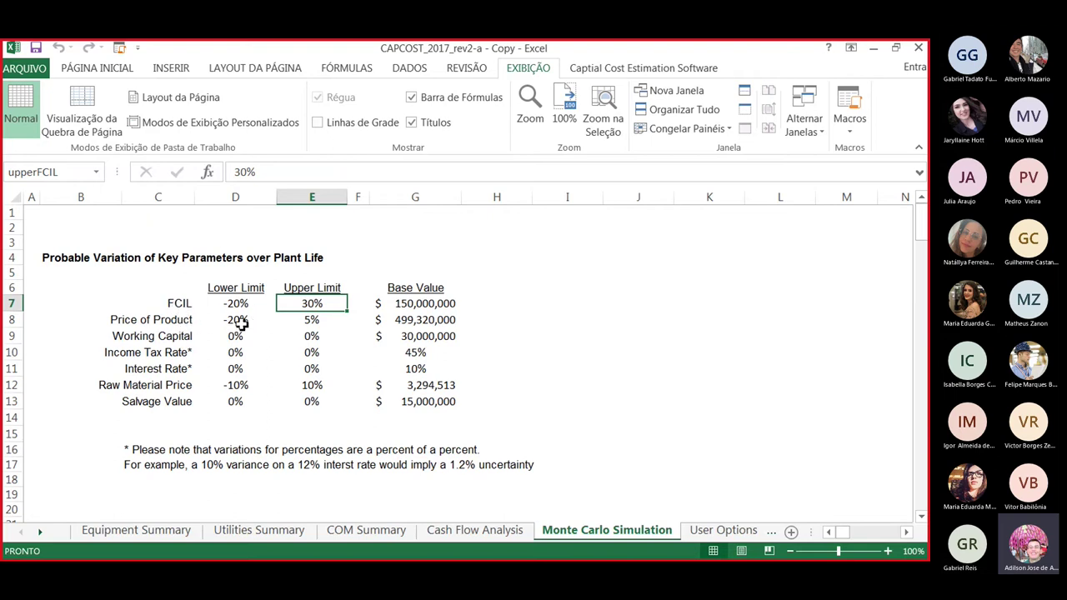
Check the material prices and Product A's annual value in COM Summary against the Price of Product row in Monte Carlo Simulation.
left_click(364, 536)
scroll(430, 374, "up", 5)
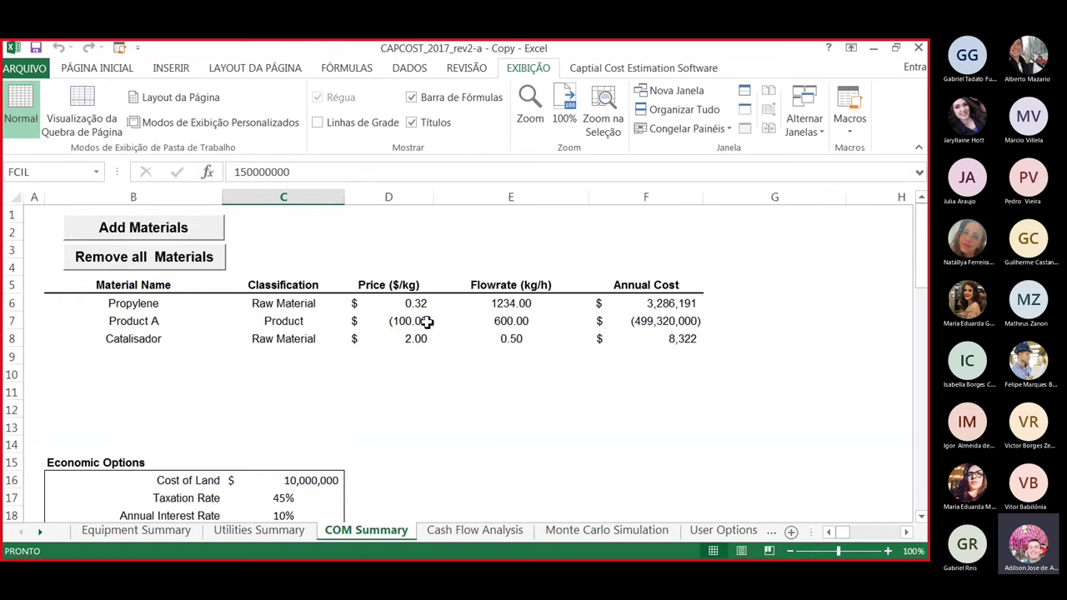
left_click(607, 530)
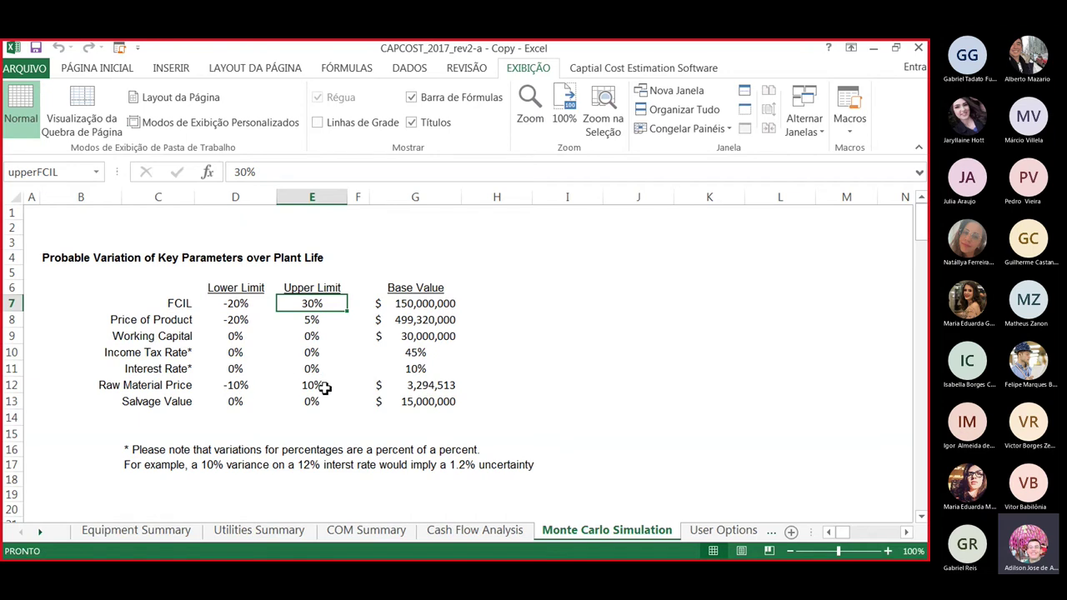
Examine the Monte Carlo Simulation sheet's parameter variations, Run Economic Analysis option and Net Present Value Data table.
scroll(330, 391, "down", 4)
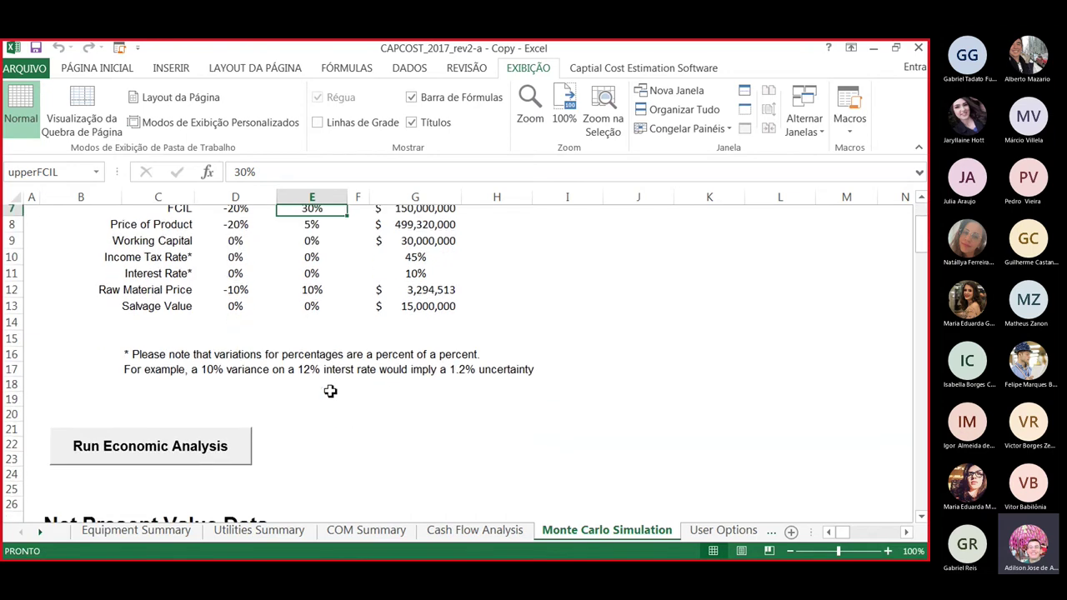
scroll(330, 391, "down", 2)
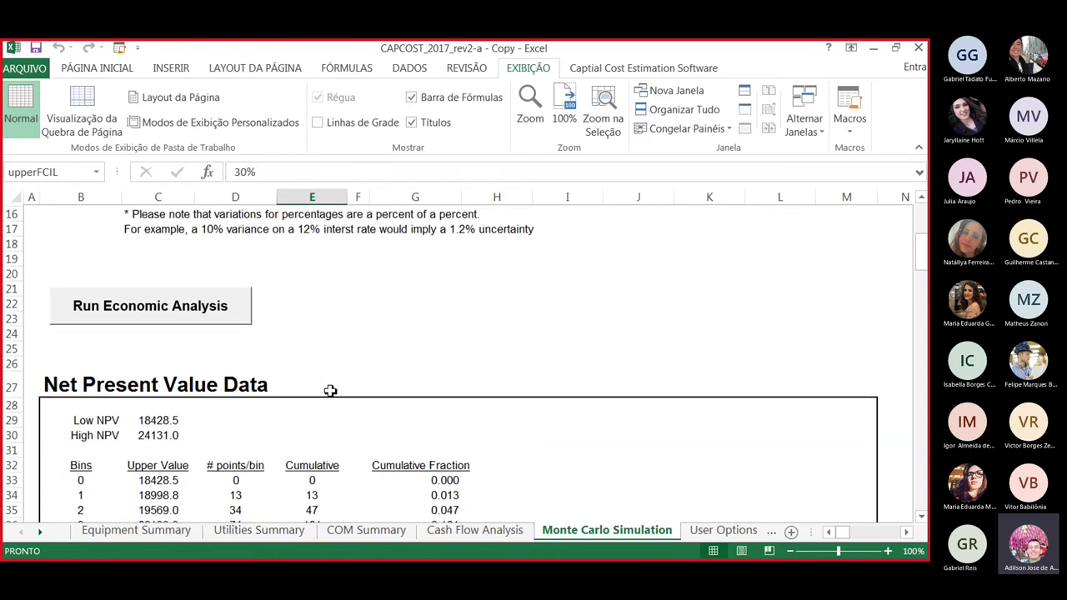
scroll(330, 391, "down", 3)
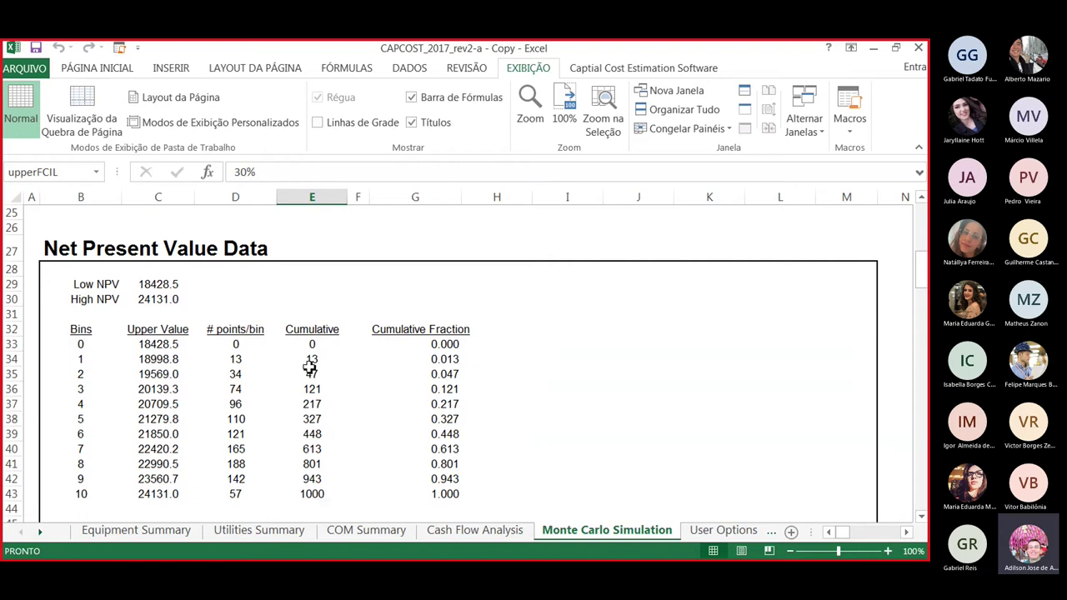
scroll(312, 363, "up", 7)
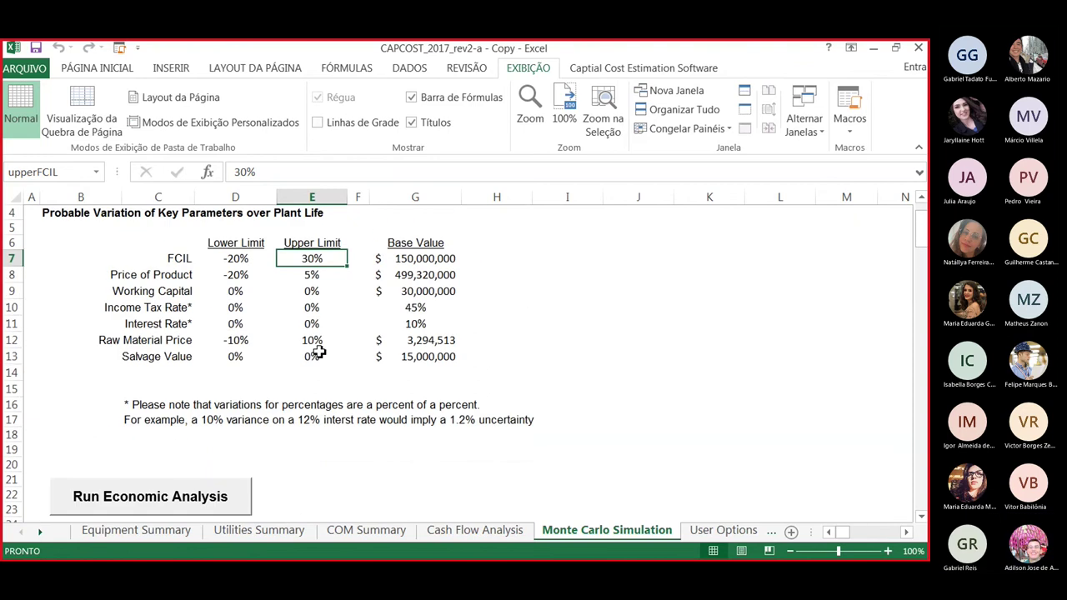
scroll(318, 351, "up", 1)
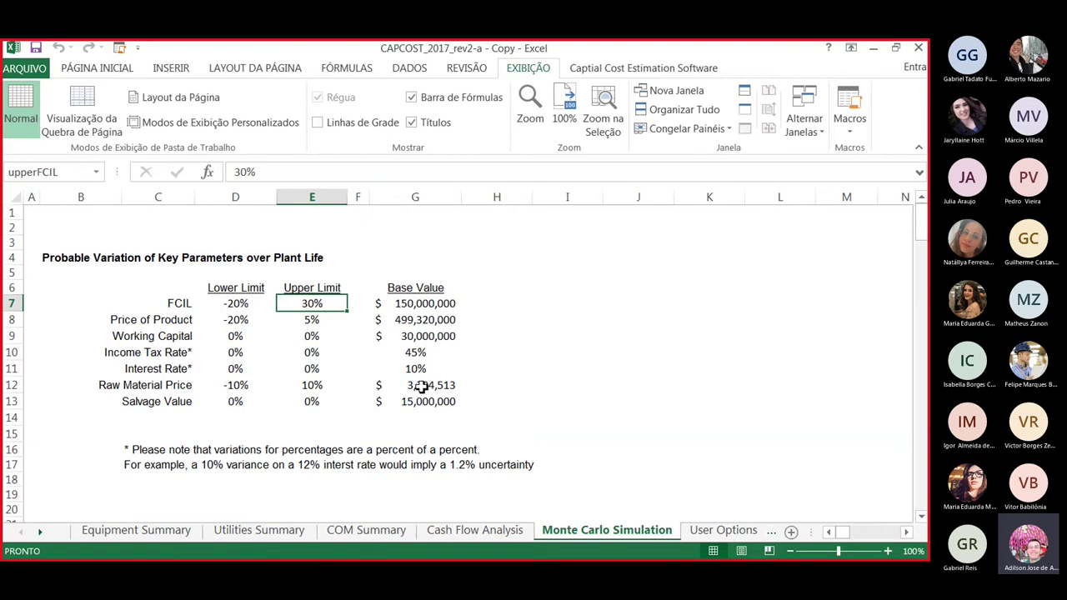
scroll(423, 426, "down", 4)
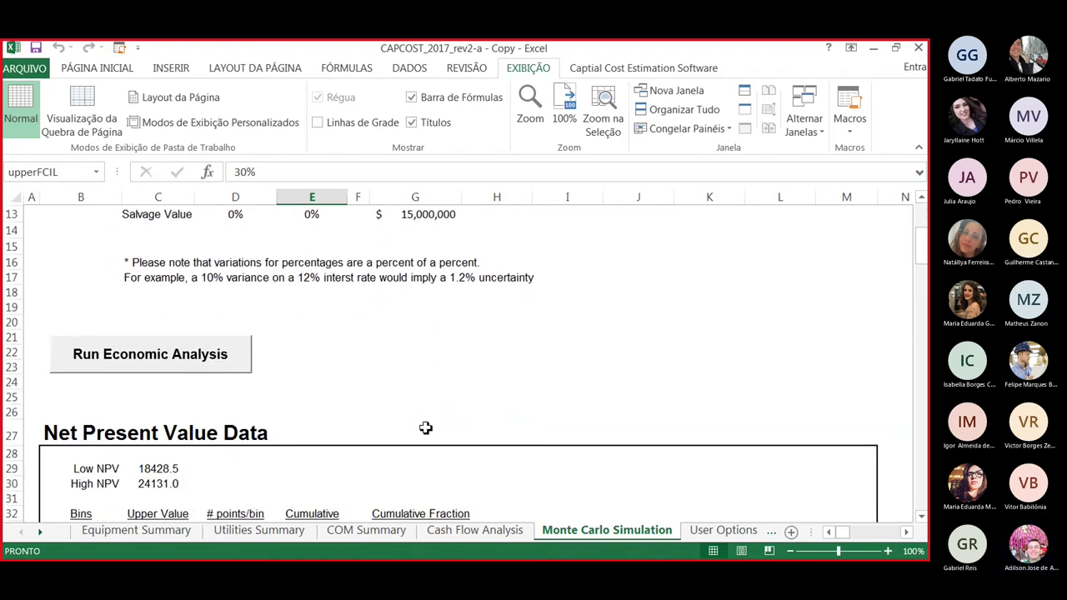
Run the Monte Carlo economic analysis using straight line depreciation over 5 years.
scroll(425, 428, "down", 4)
scroll(180, 343, "up", 2)
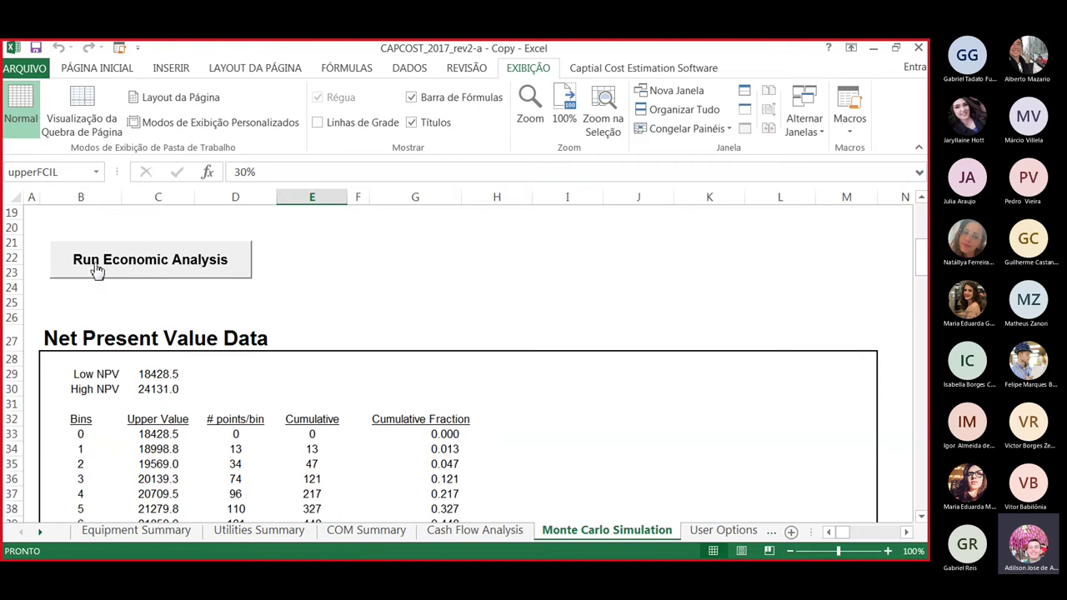
left_click(150, 267)
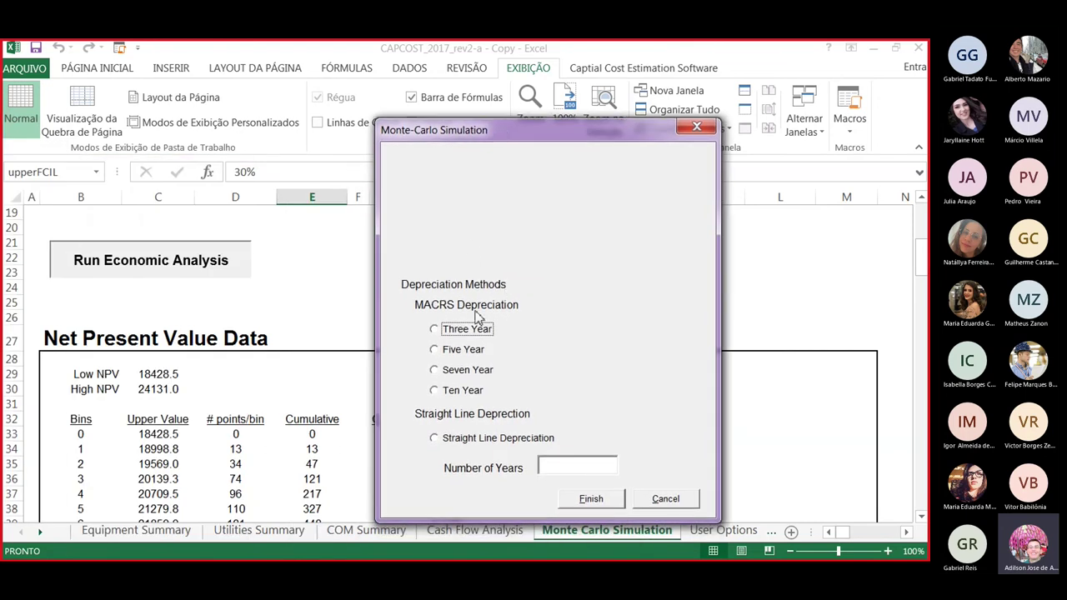
left_click(434, 439)
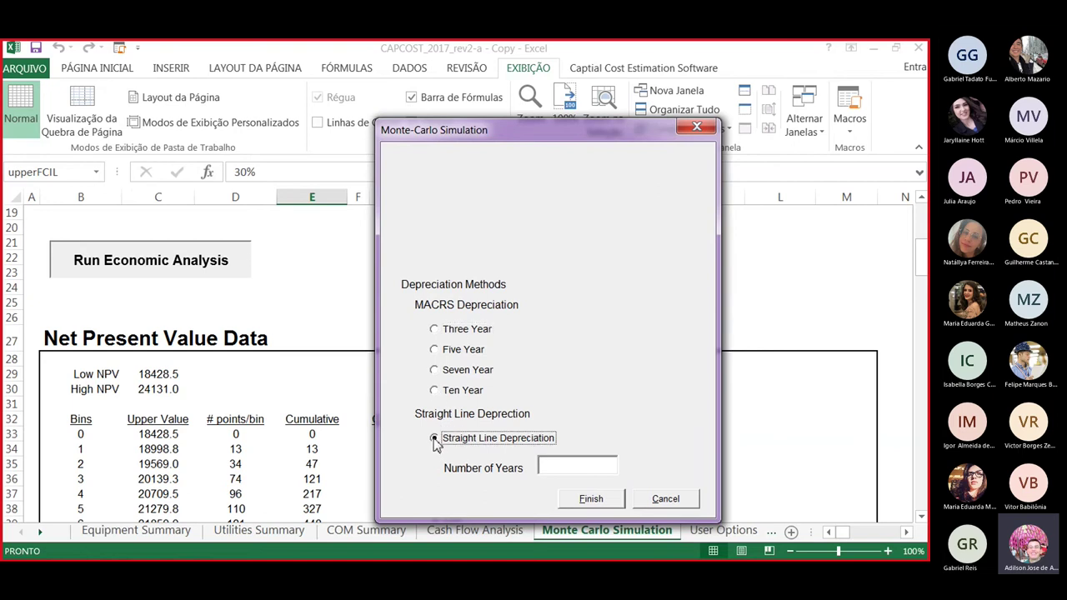
left_click(579, 465)
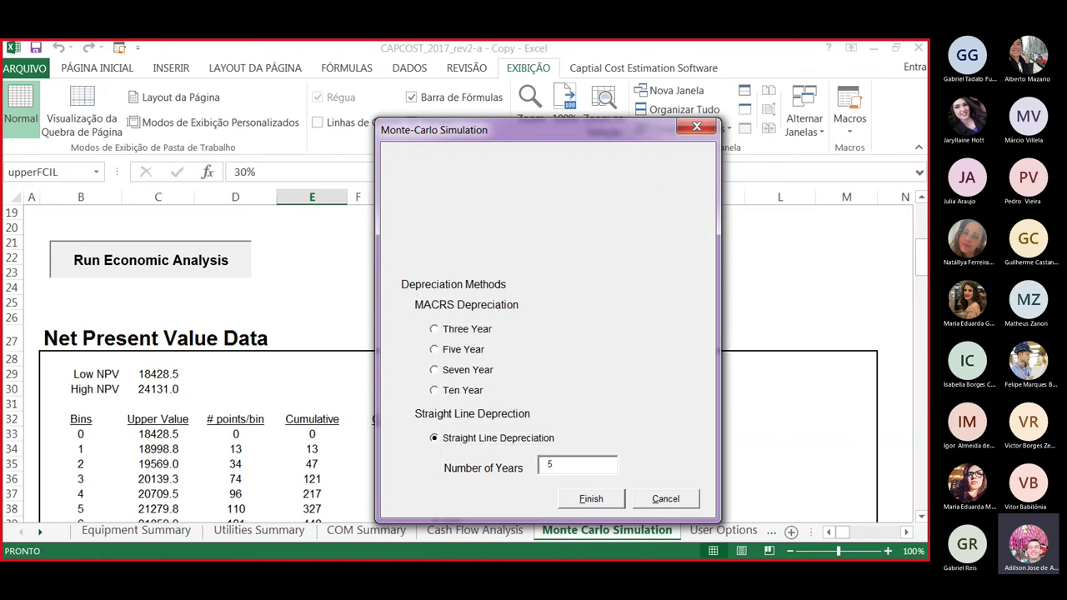
left_click(602, 499)
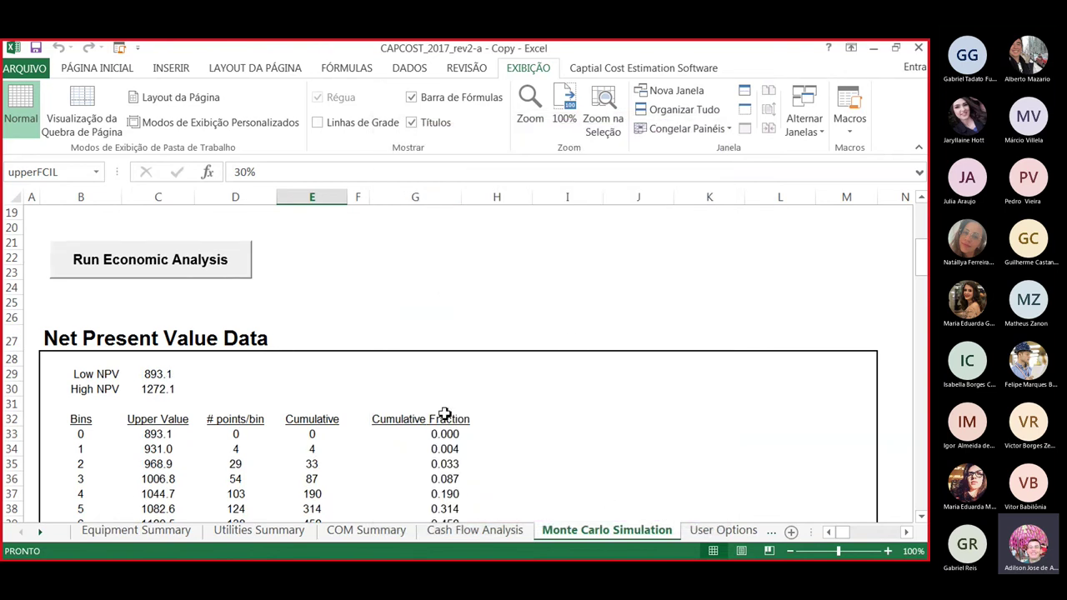
Review the simulated Net Present Value Data bins alongside the lower and upper limits of the key parameters.
scroll(574, 386, "down", 1)
scroll(574, 386, "down", 1)
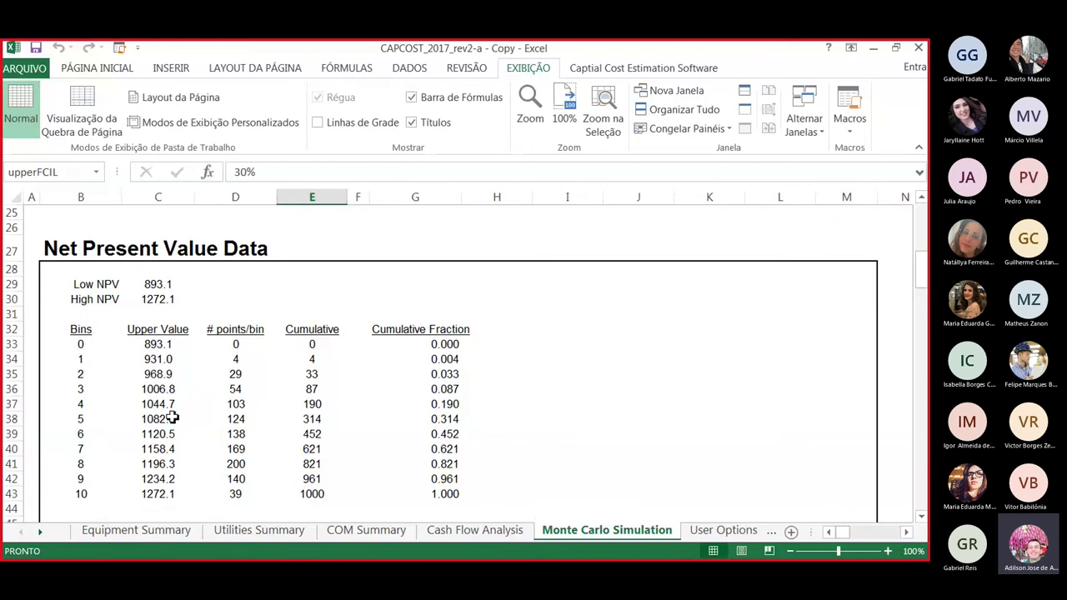
scroll(403, 260, "up", 2)
scroll(402, 259, "up", 5)
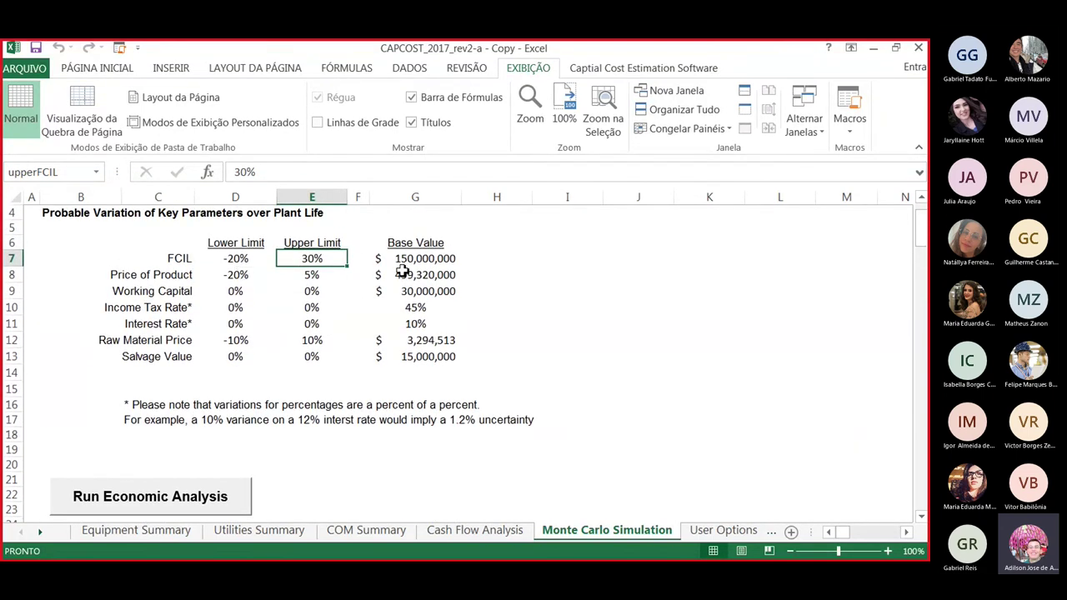
scroll(396, 384, "down", 1)
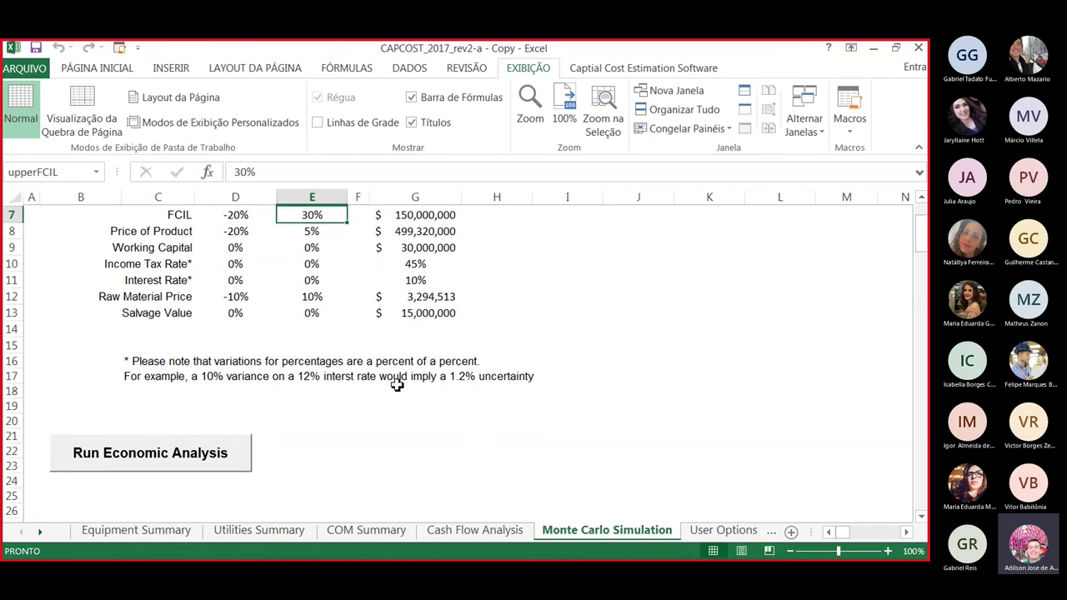
scroll(387, 436, "down", 6)
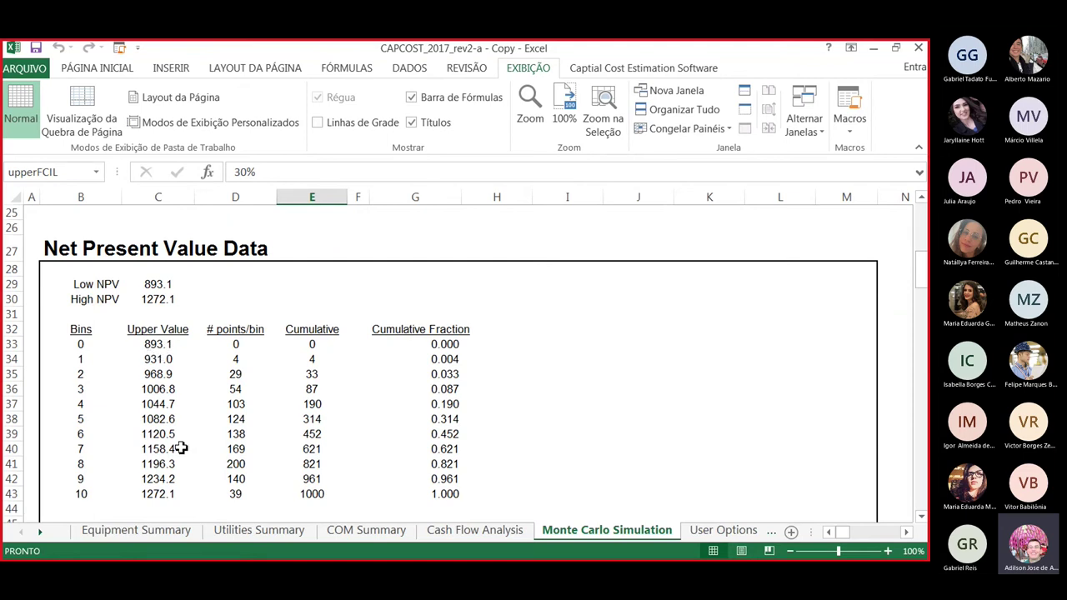
Check the net present value in Cash Flow Analysis, and revisit the Monte Carlo Simulation limits and Low and High NPV.
left_click(439, 533)
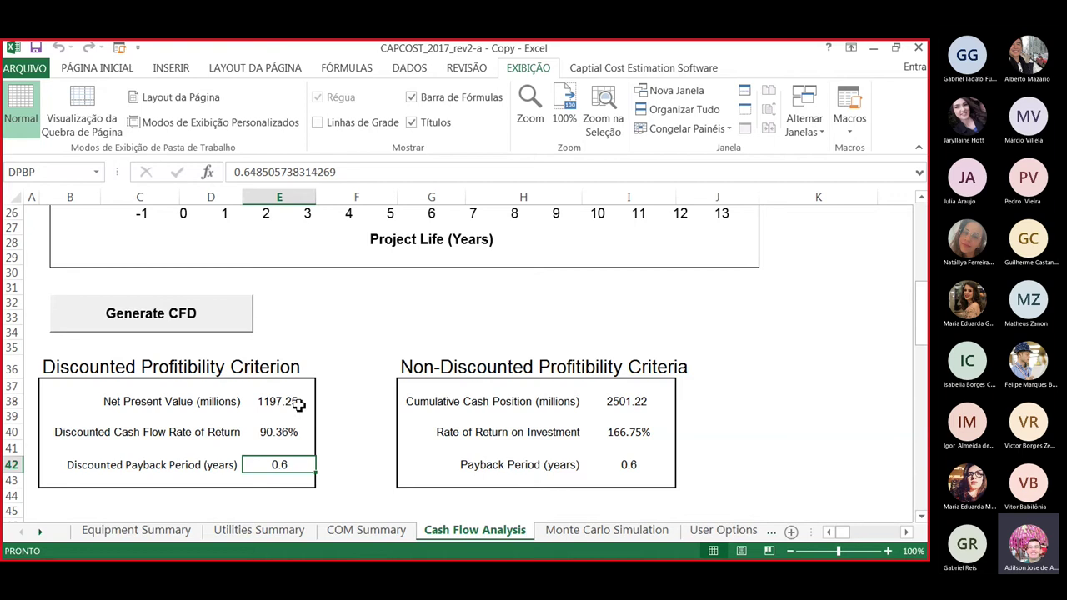
left_click(584, 531)
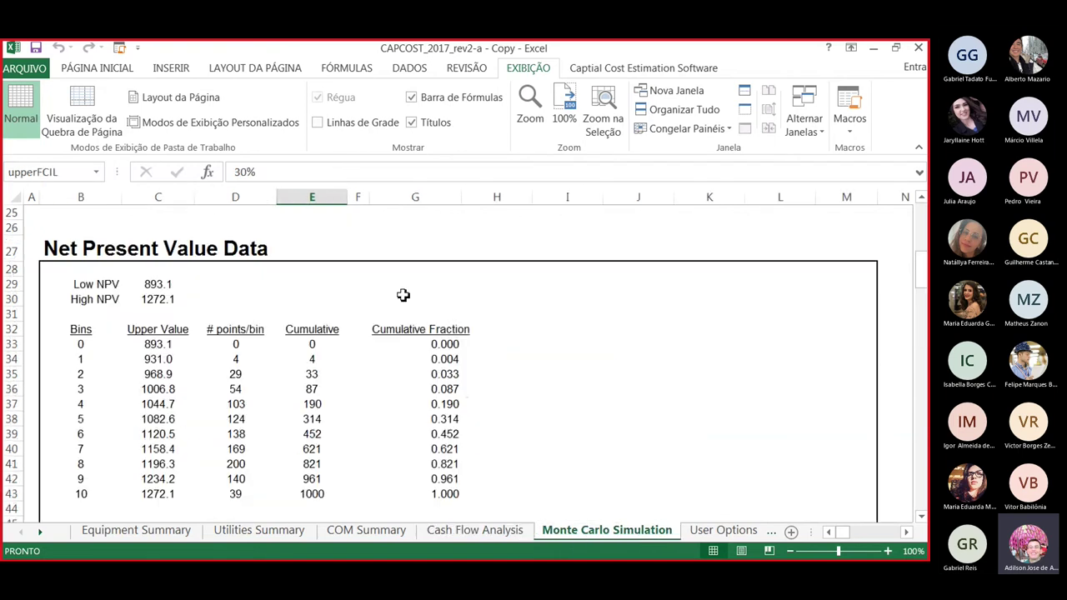
scroll(403, 294, "up", 1)
scroll(403, 295, "up", 7)
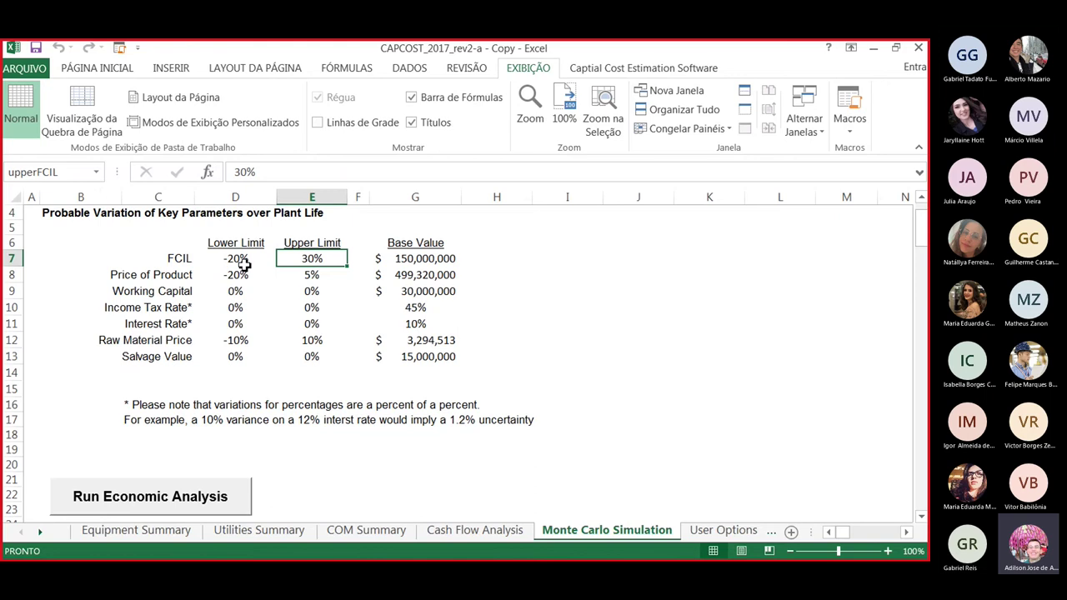
scroll(343, 468, "down", 5)
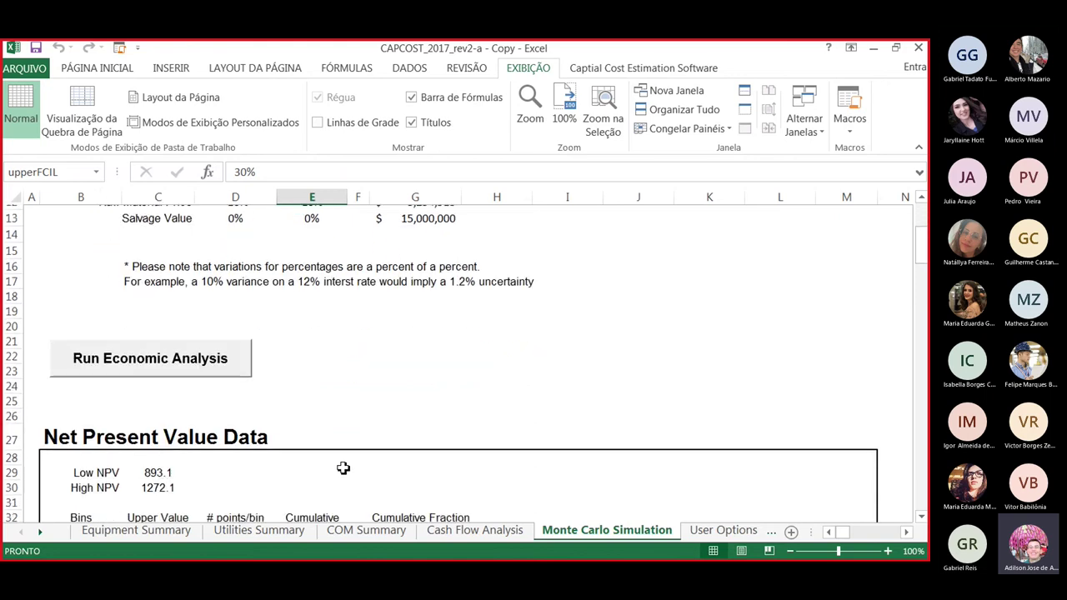
scroll(344, 468, "down", 2)
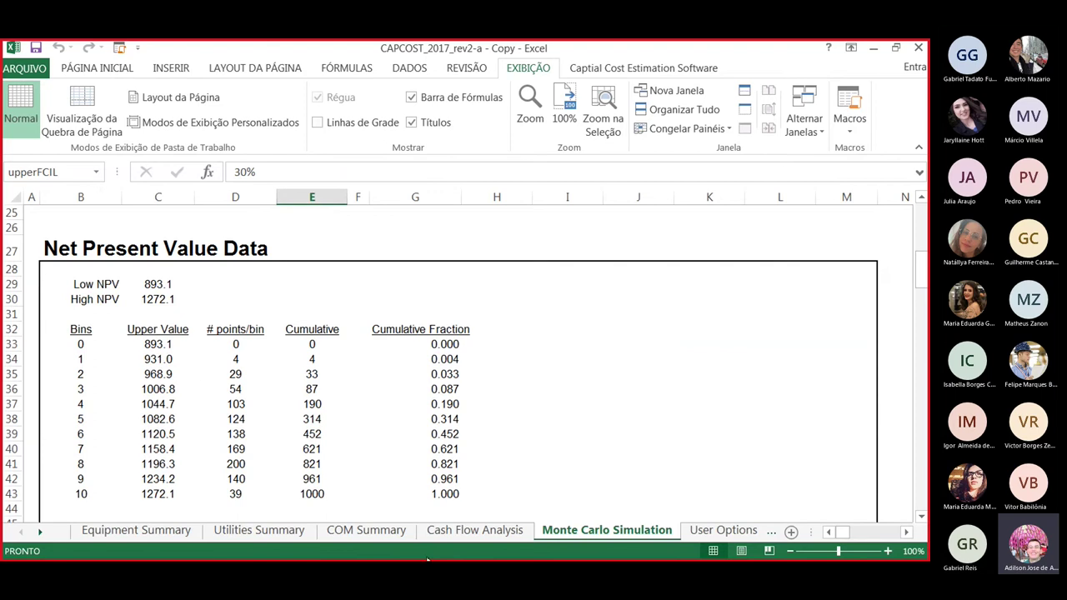
Compare the Cash Flow Analysis net present value with the Monte Carlo upper values, and reexamine the parameter variations and bins.
left_click(510, 531)
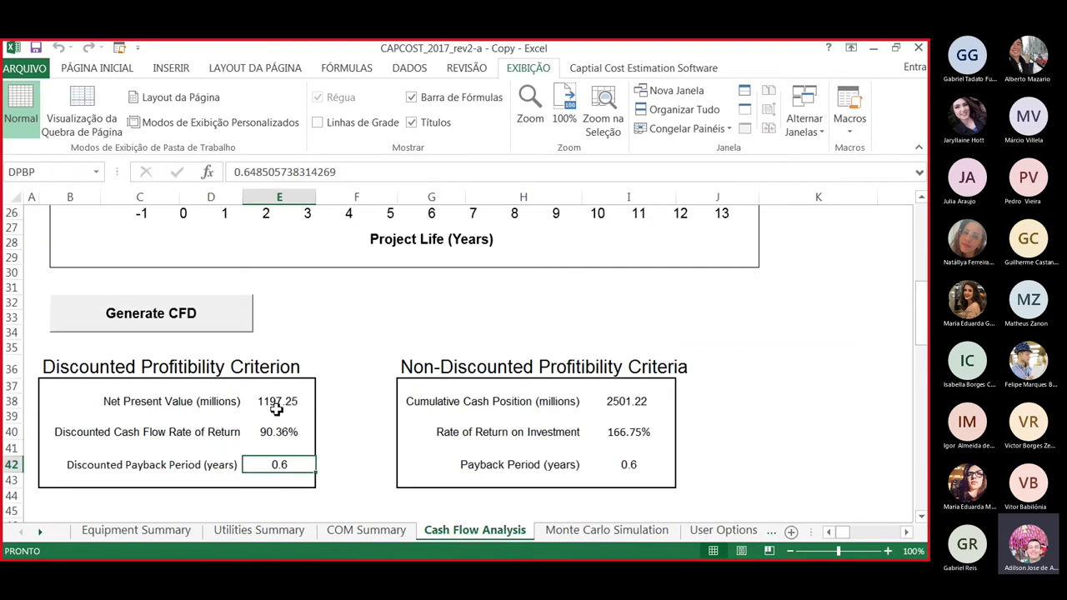
left_click(571, 533)
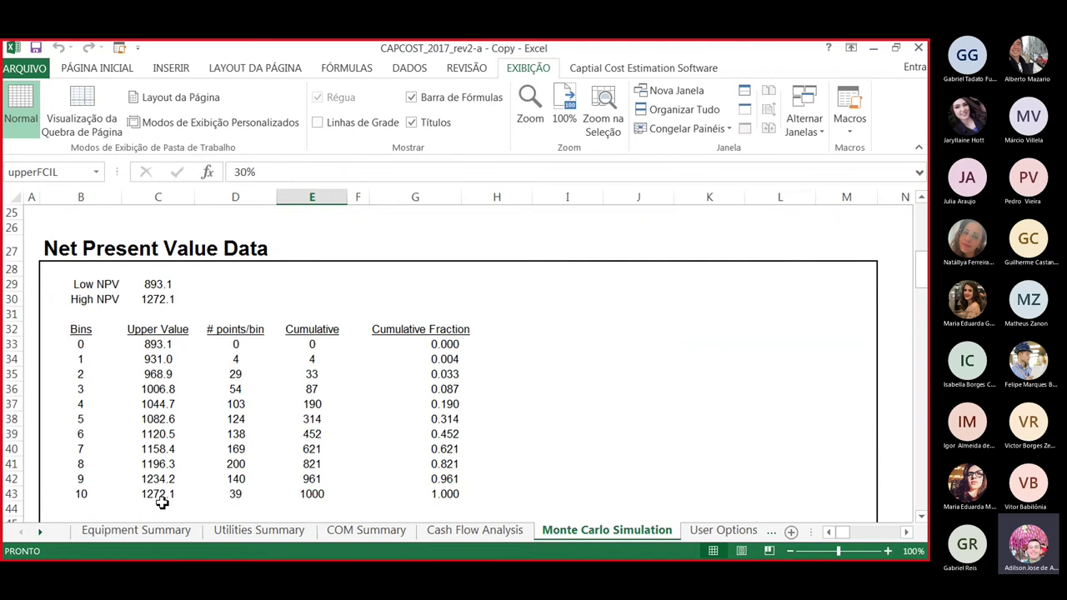
left_click(437, 534)
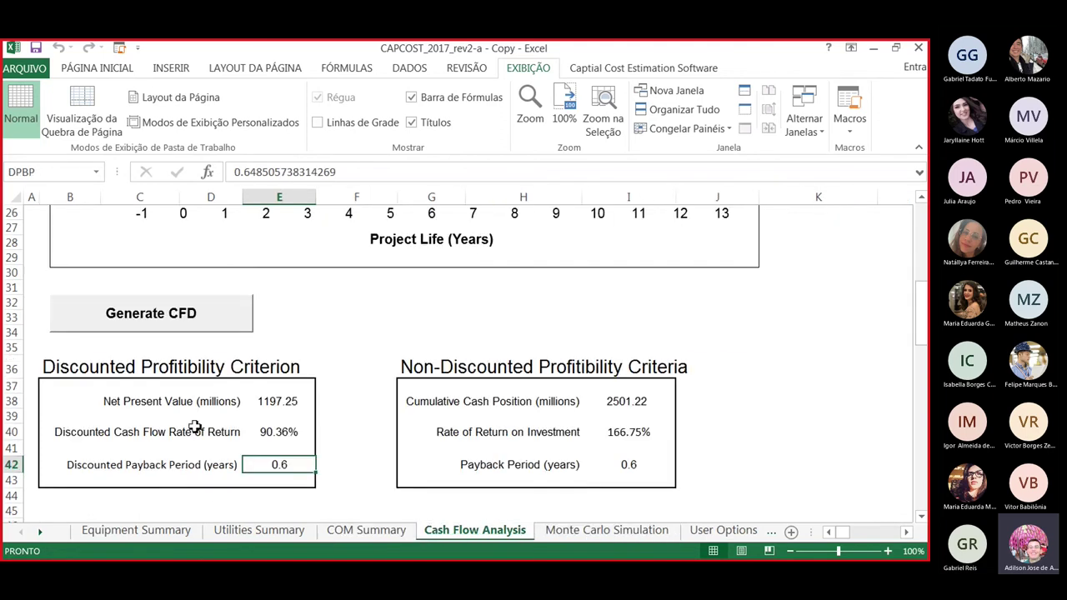
left_click(583, 531)
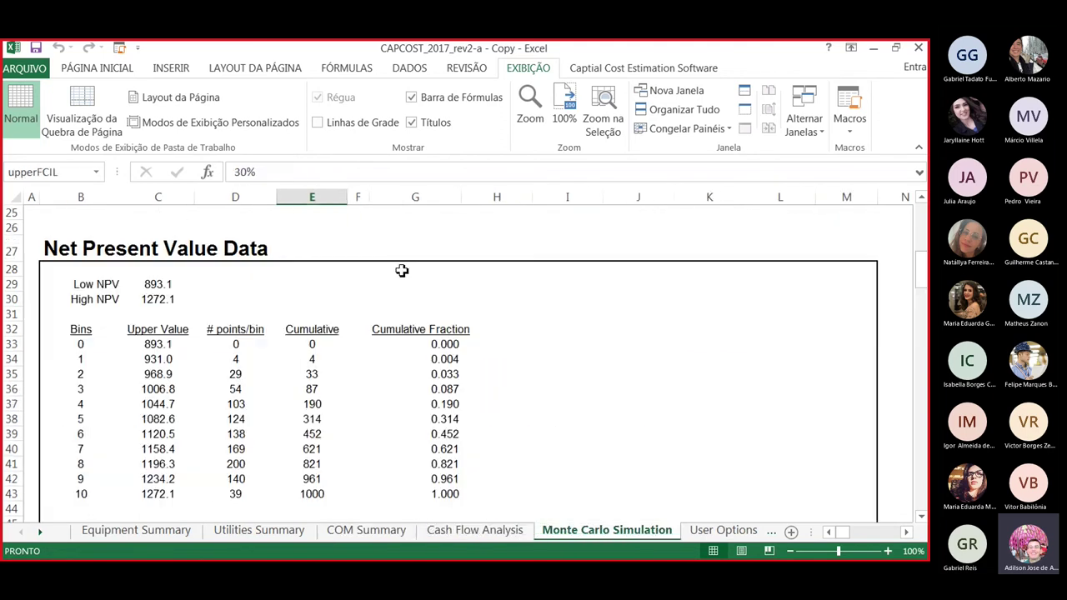
scroll(402, 268, "up", 12)
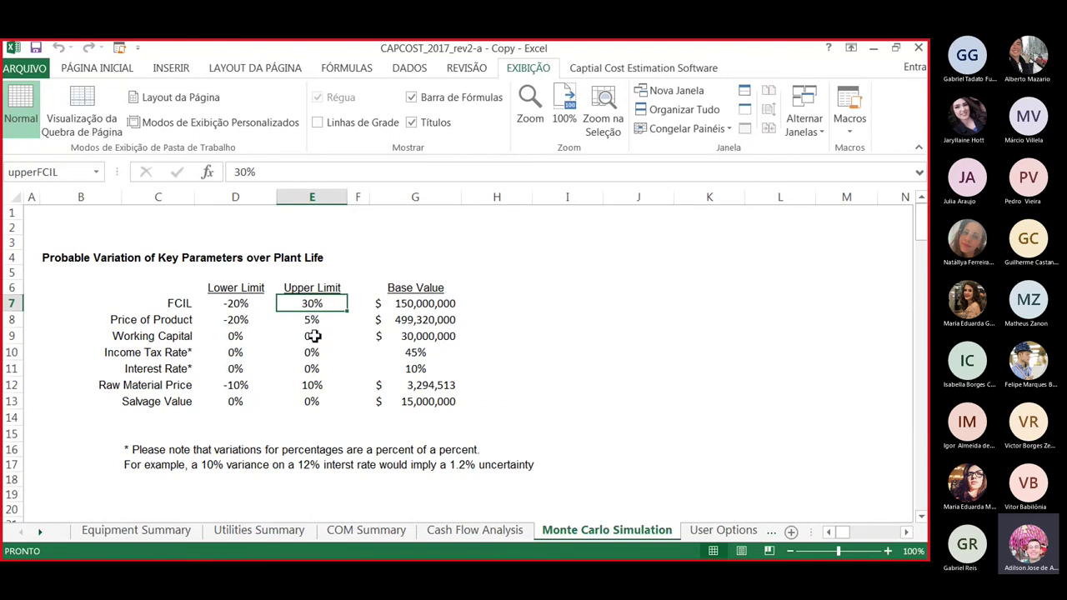
scroll(350, 395, "down", 7)
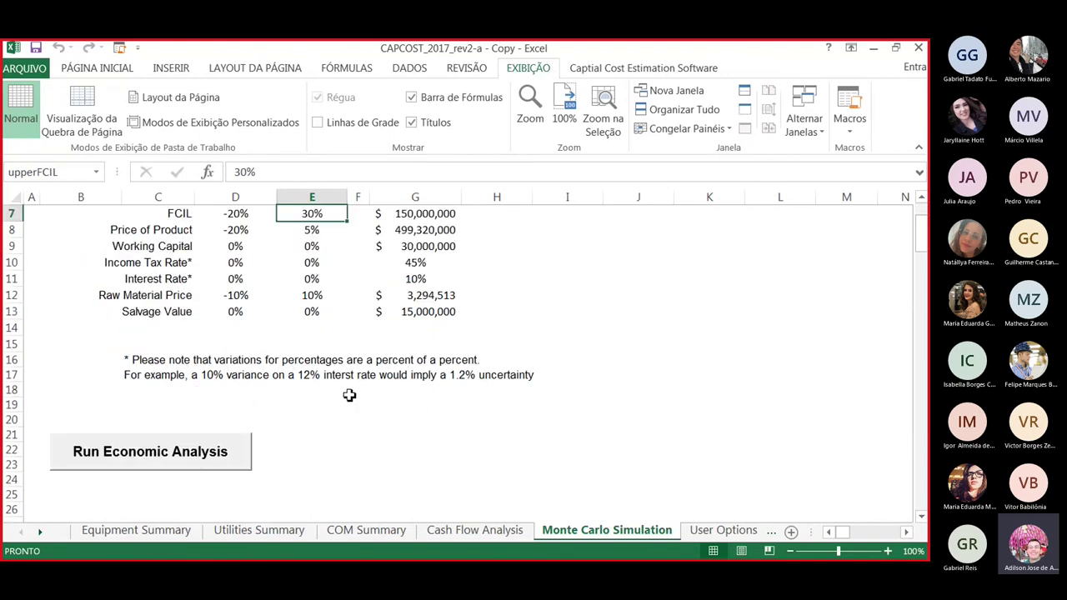
scroll(349, 395, "down", 2)
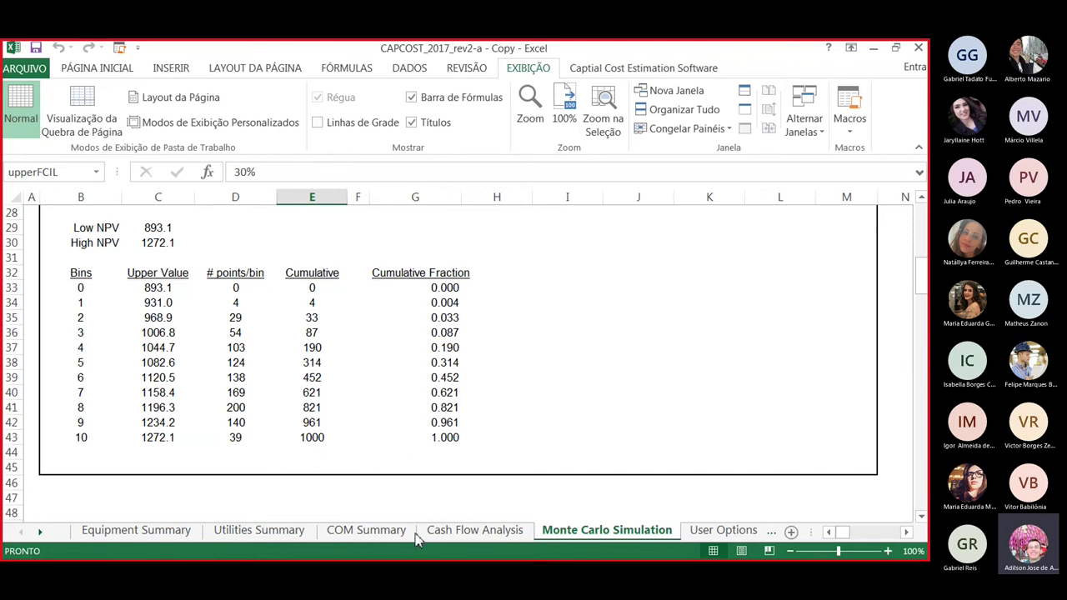
Match the Cash Flow Analysis net present value to the closest Monte Carlo bin, and inspect bin 8's cumulative fraction formula.
left_click(466, 532)
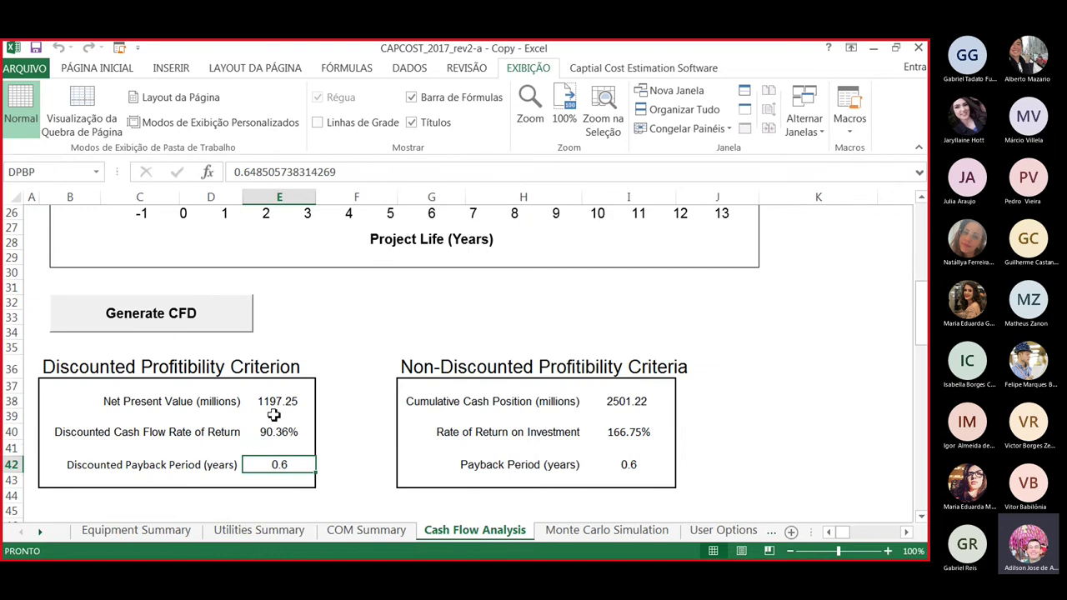
left_click(607, 530)
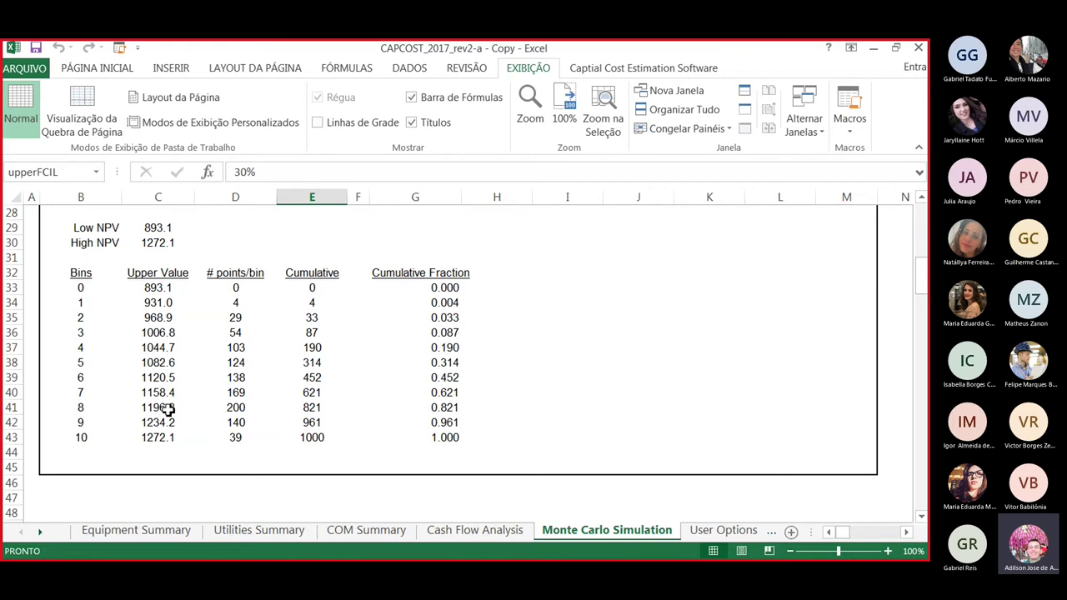
left_click(442, 532)
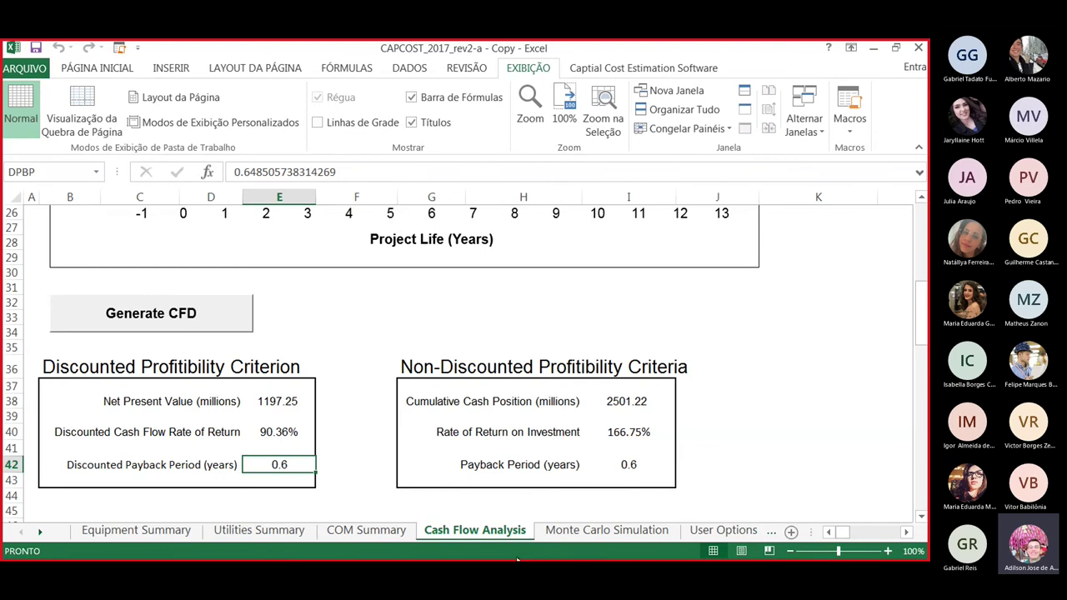
left_click(593, 531)
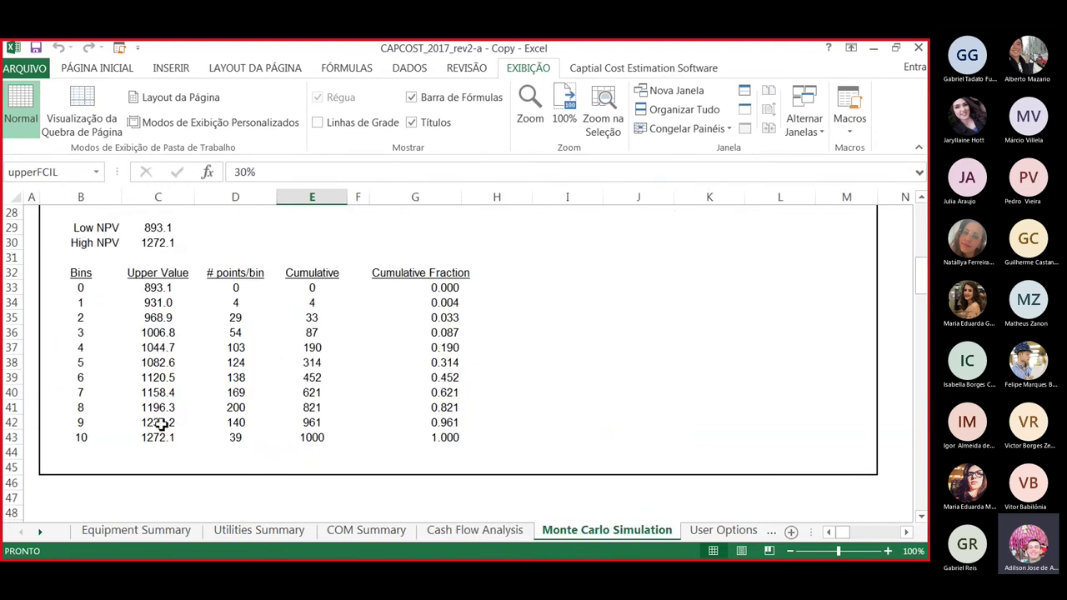
left_click(452, 412)
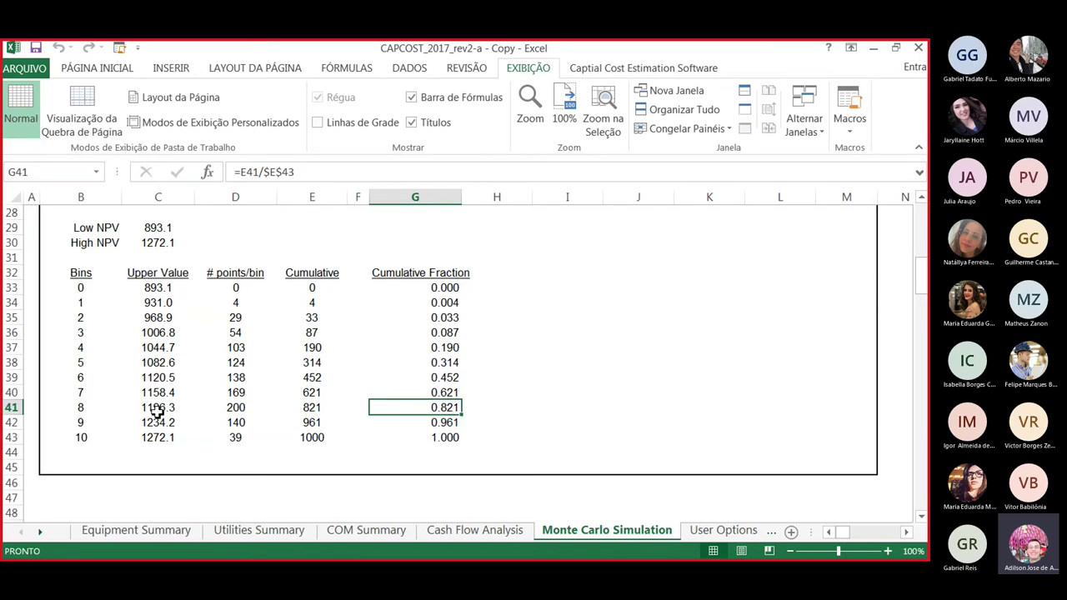
key("ctrl+Page_Up")
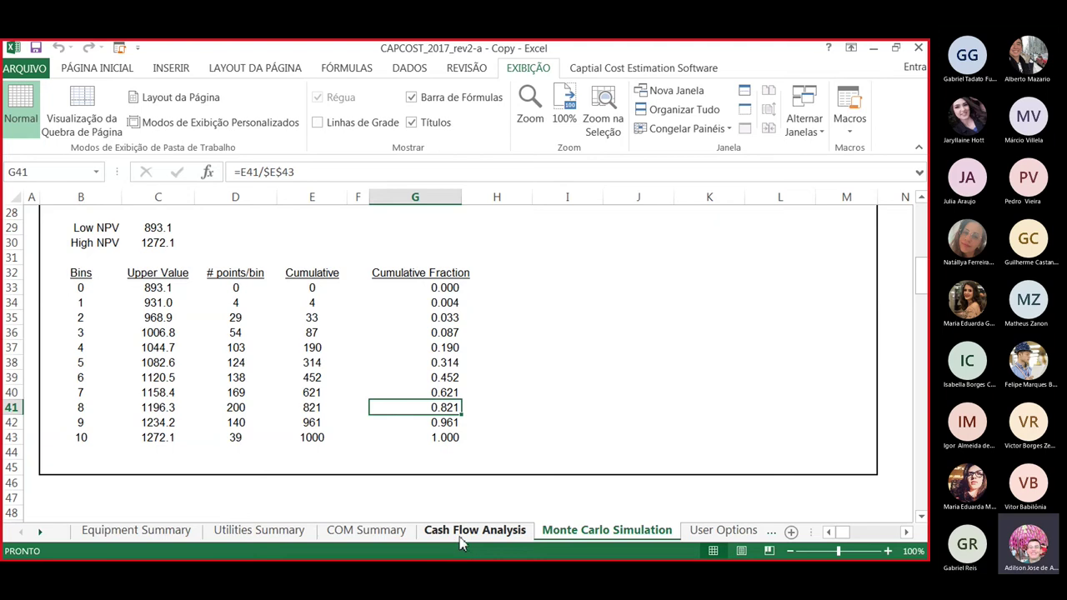
left_click(265, 409)
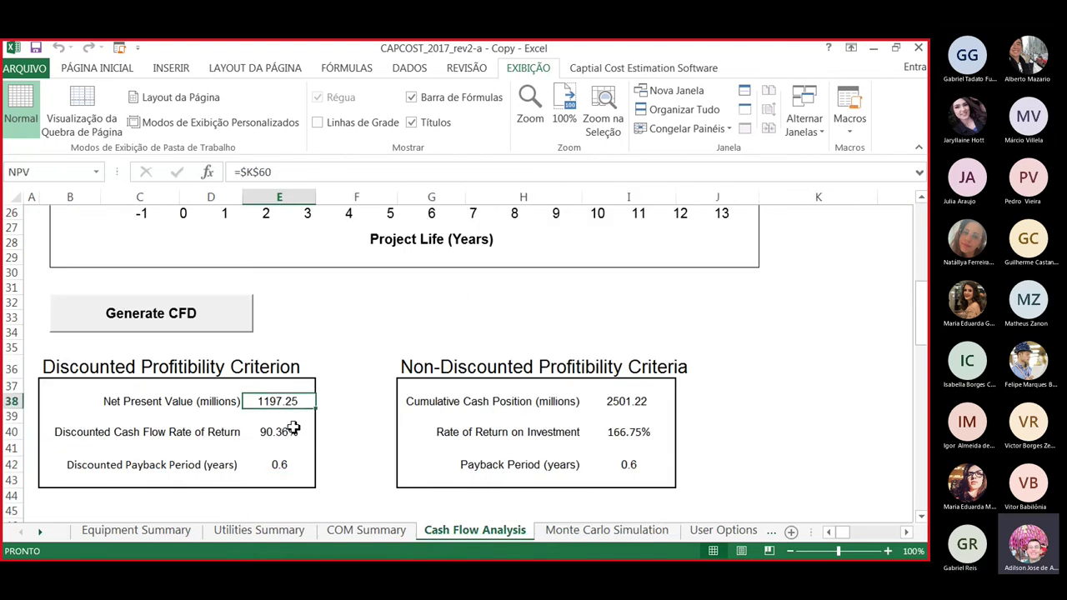
Go over the Monte Carlo Simulation sheet's key parameter variations and the resulting Net Present Value Data table.
left_click(581, 533)
scroll(450, 358, "up", 10)
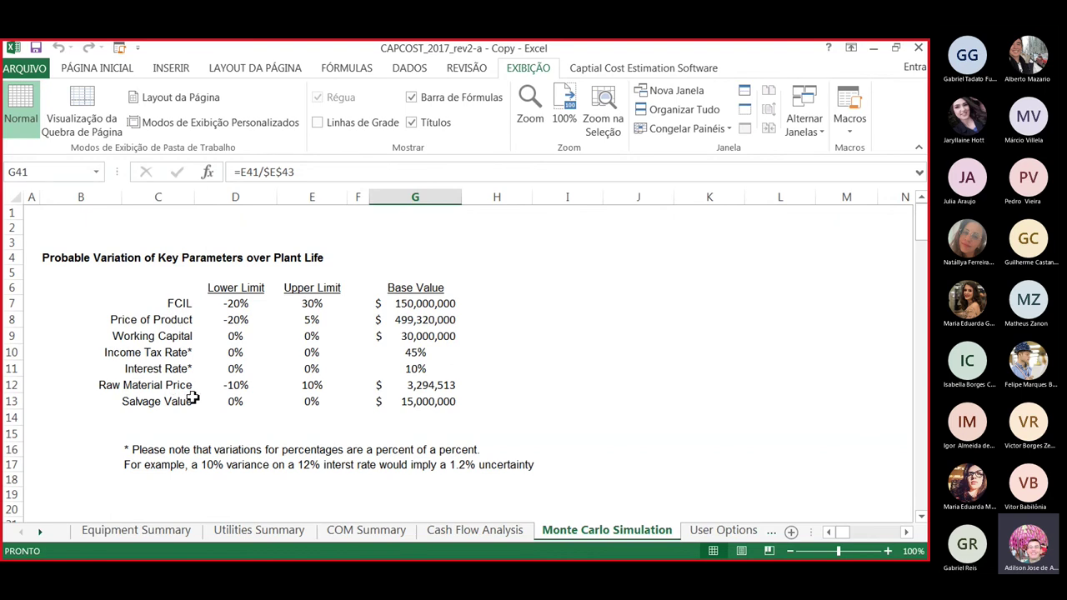
scroll(184, 394, "down", 6)
scroll(192, 397, "down", 2)
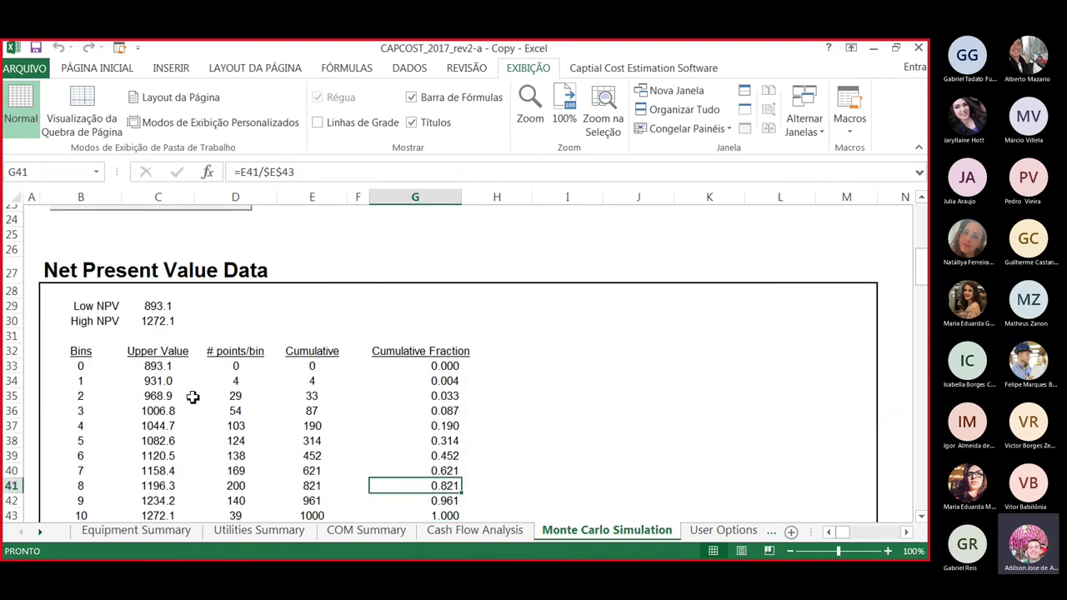
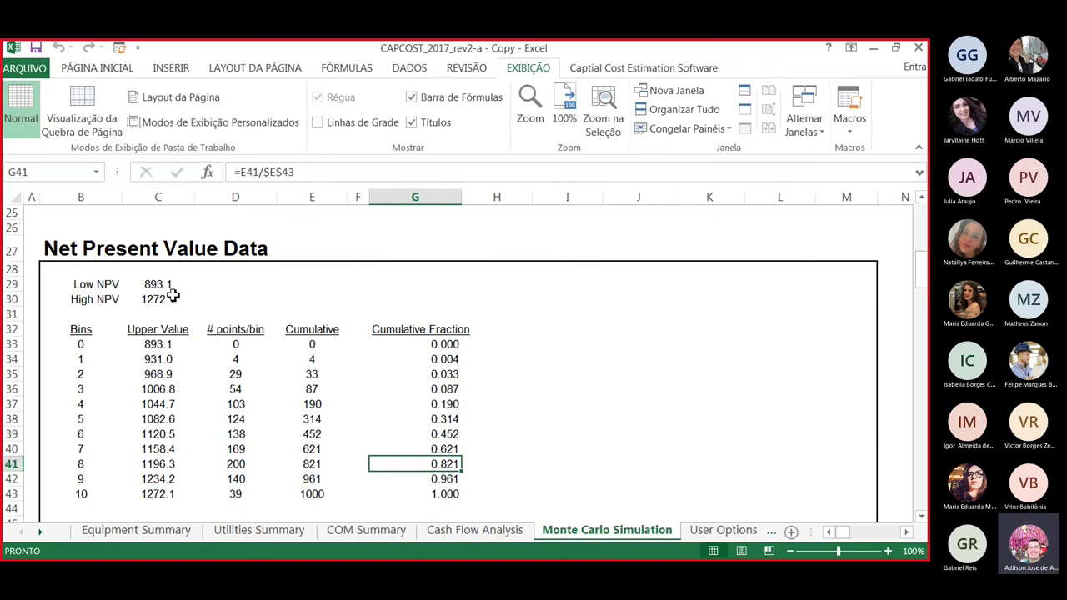
scroll(200, 350, "up", 3)
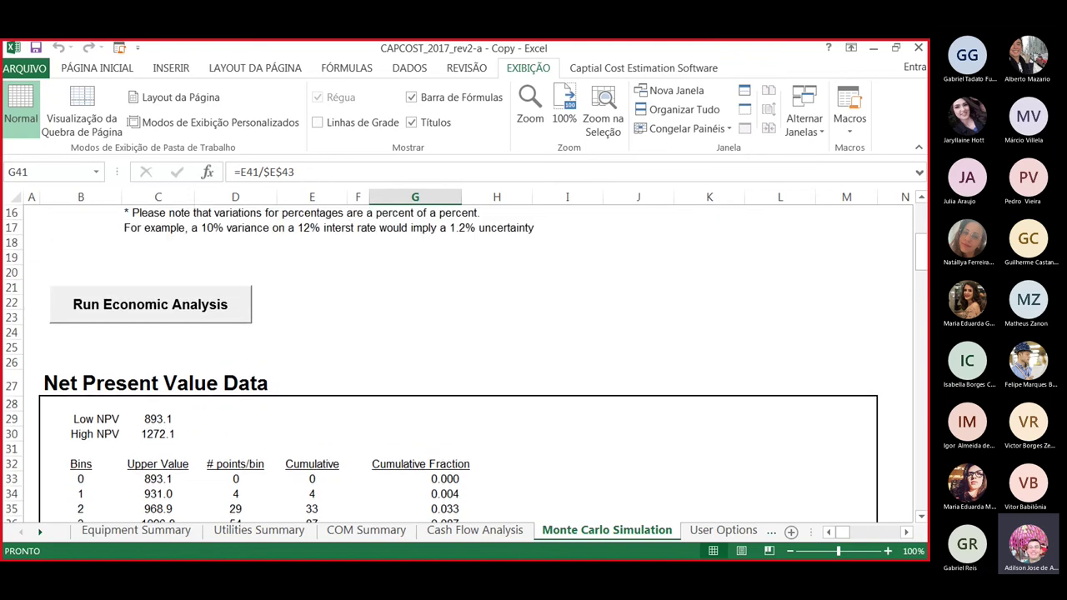
Look at the Cash Flow Analysis profitability criteria, and inspect Product A's price in COM Summary.
left_click(464, 534)
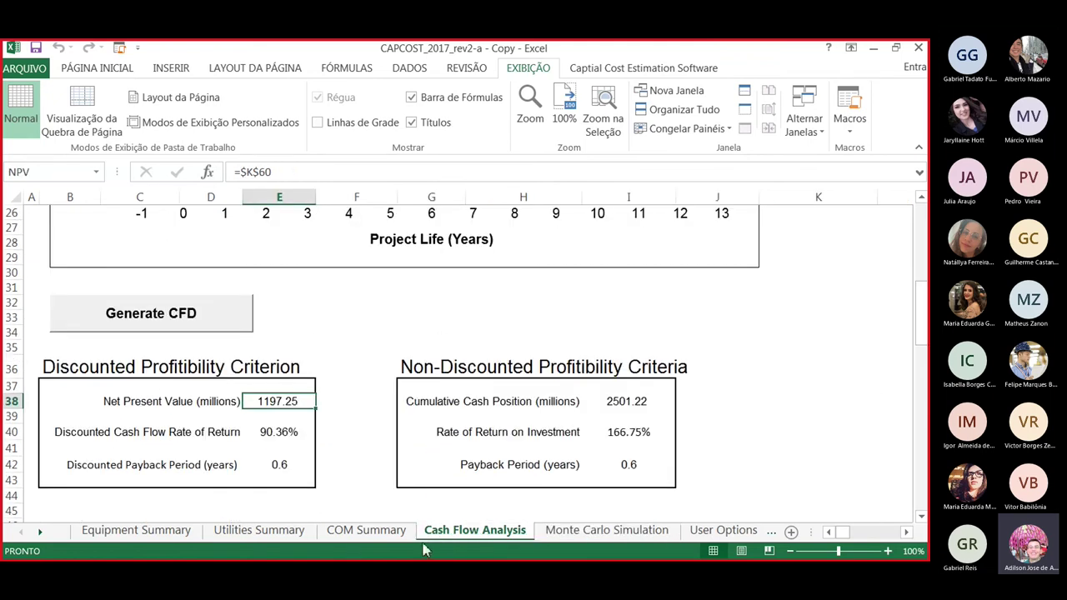
left_click(366, 531)
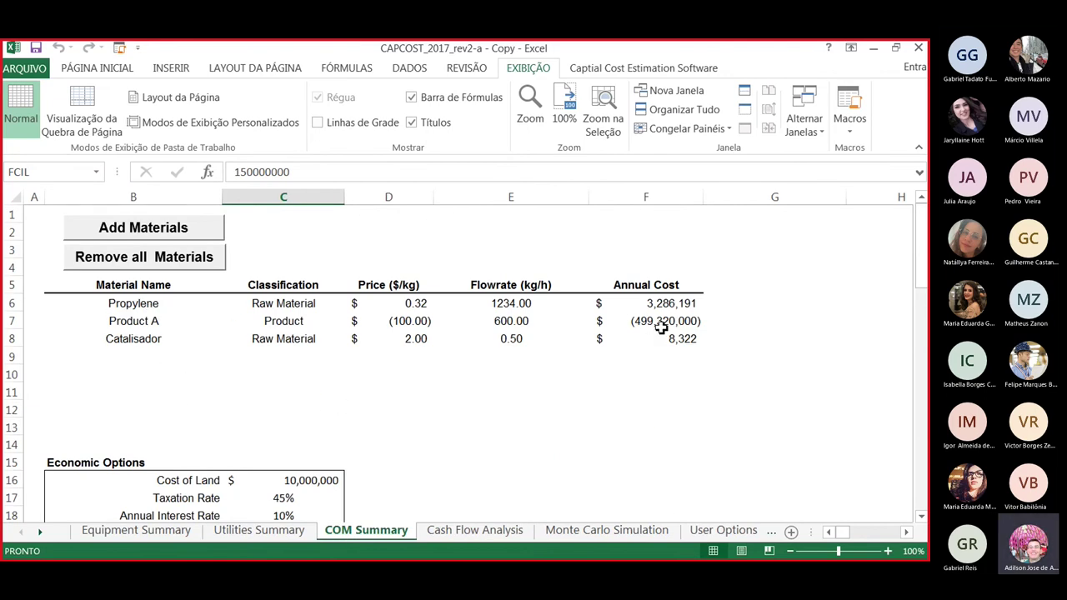
left_click(414, 324)
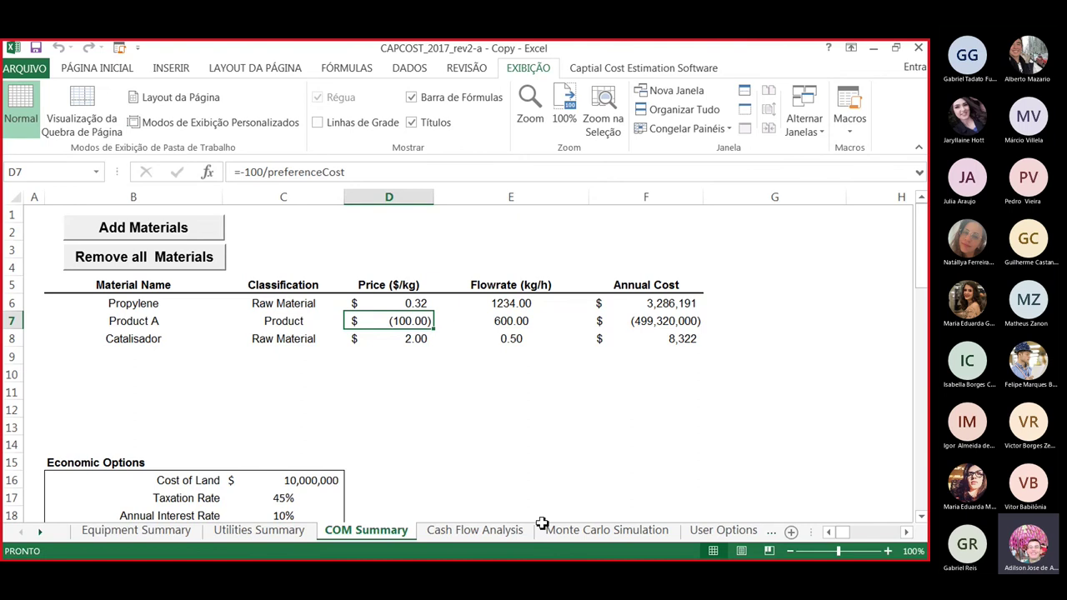
Inspect bin 0's upper value formula in the Monte Carlo Simulation sheet's Net Present Value Data table.
left_click(572, 532)
scroll(166, 450, "down", 3)
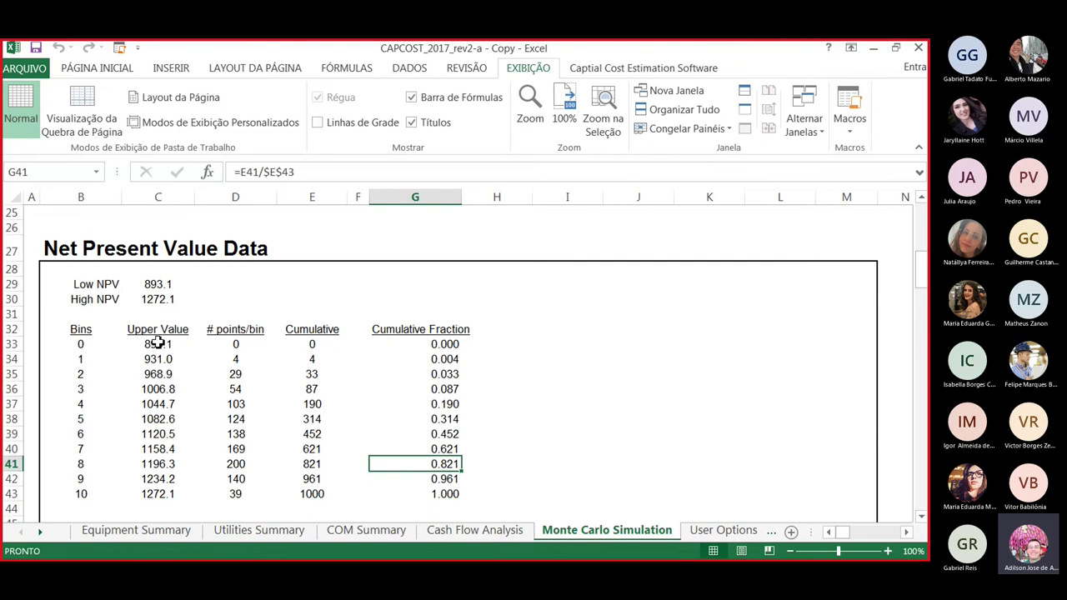
left_click(159, 344)
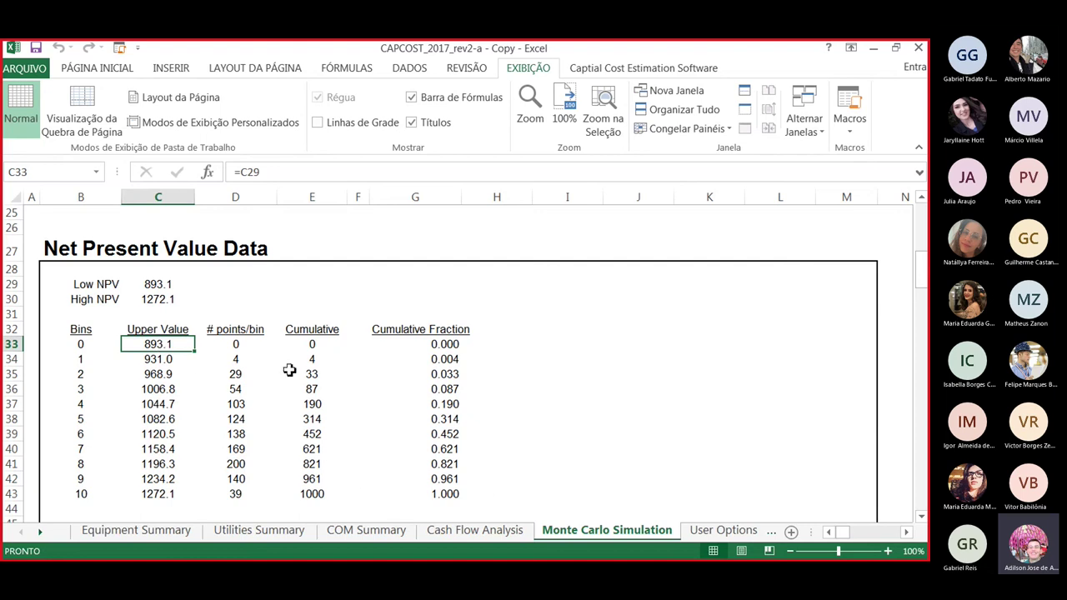
Set the worksheet zoom to 75% and bring the whole NPV chart beside the Net Present Value Data into view.
left_click(525, 108)
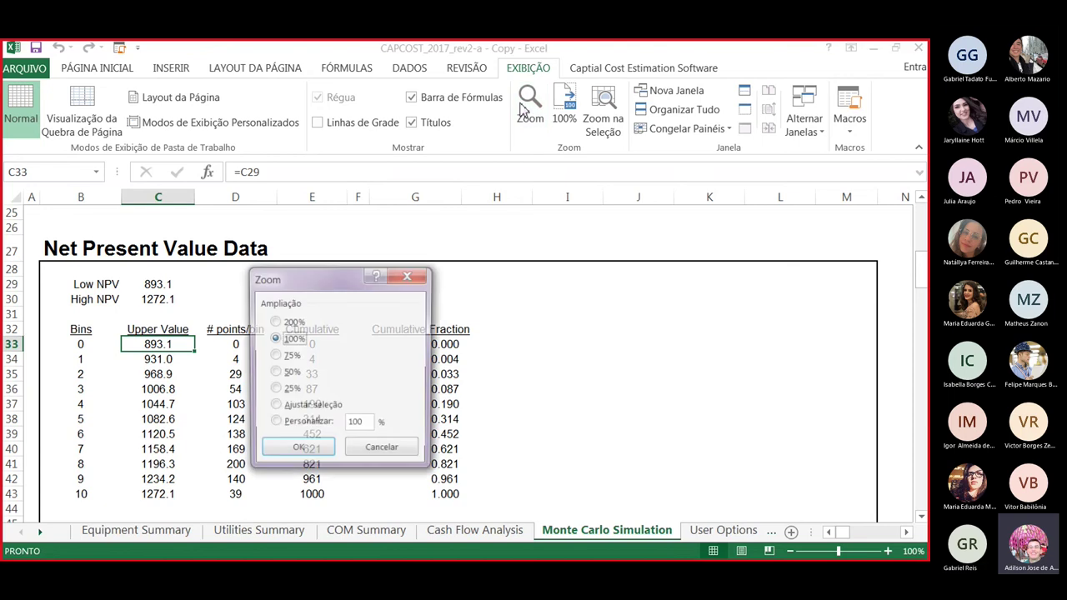
left_click(288, 355)
left_click(296, 450)
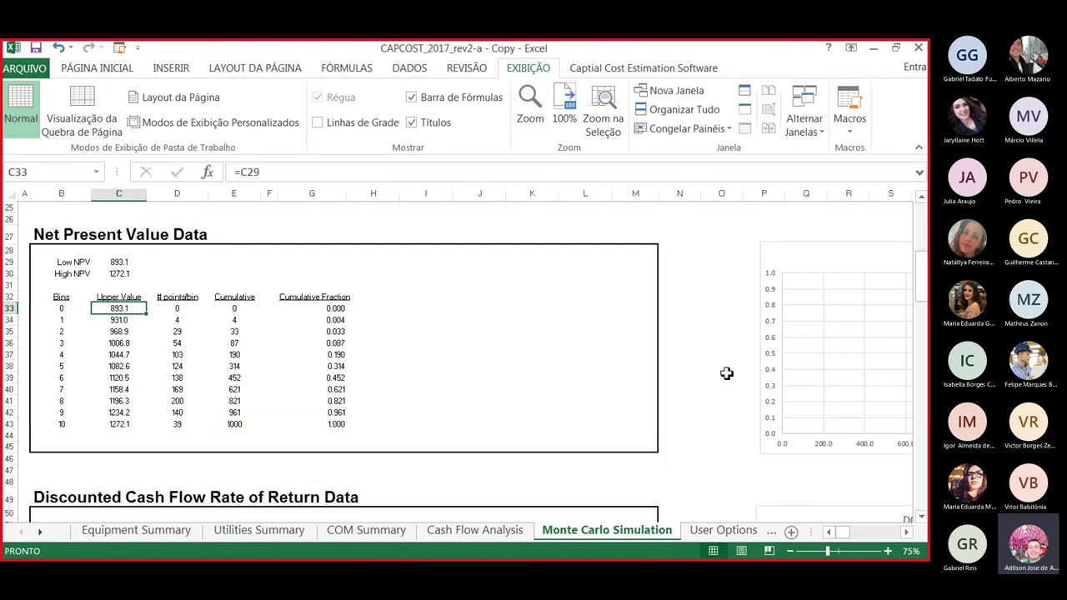
key("Right")
key("Right")
key("Right")
key("Right")
key("Right")
key("Right")
key("Right")
key("Right")
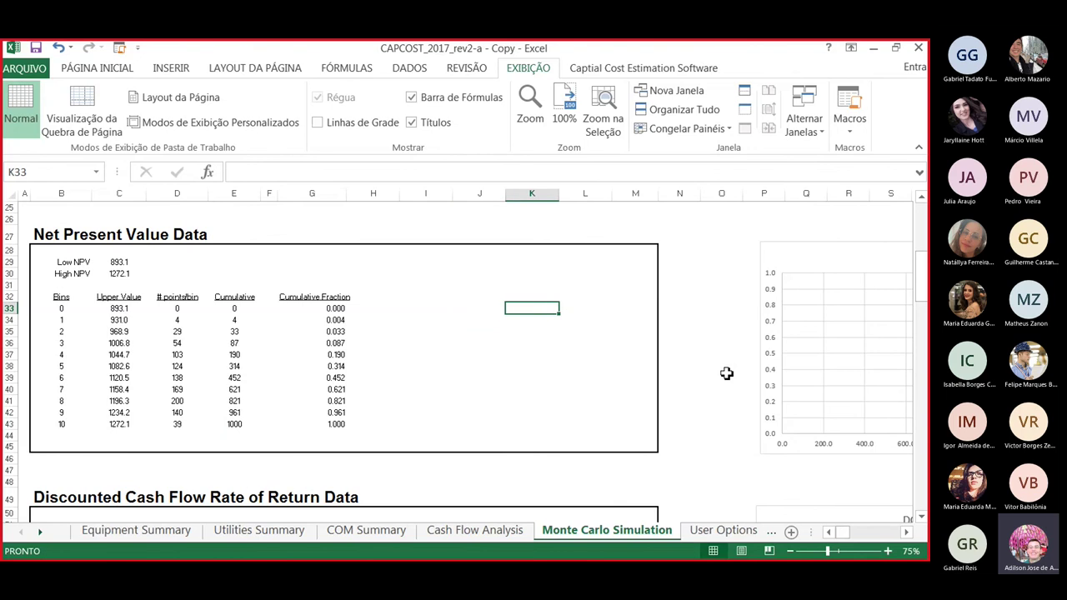
left_click(907, 533)
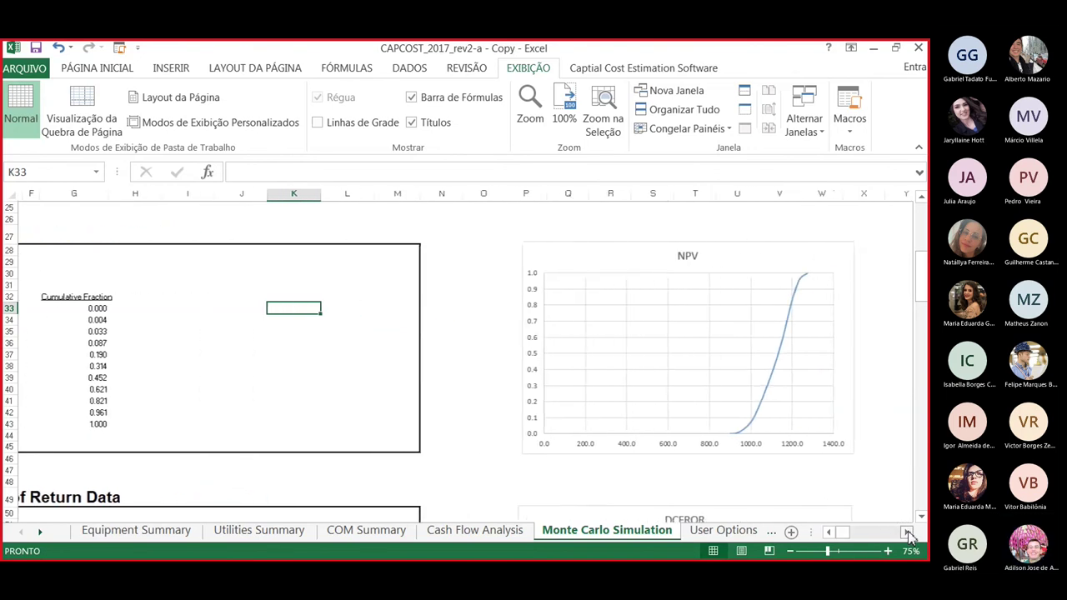
left_click(907, 533)
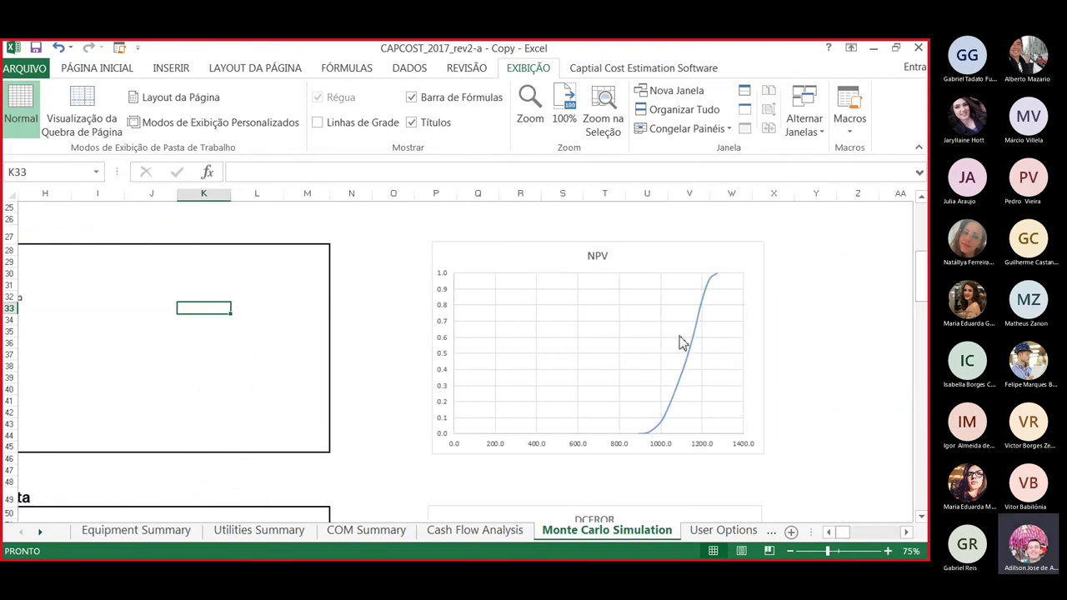
Set the NPV chart's horizontal axis minimum to 850, and examine the cumulative probability curve.
double_click(615, 451)
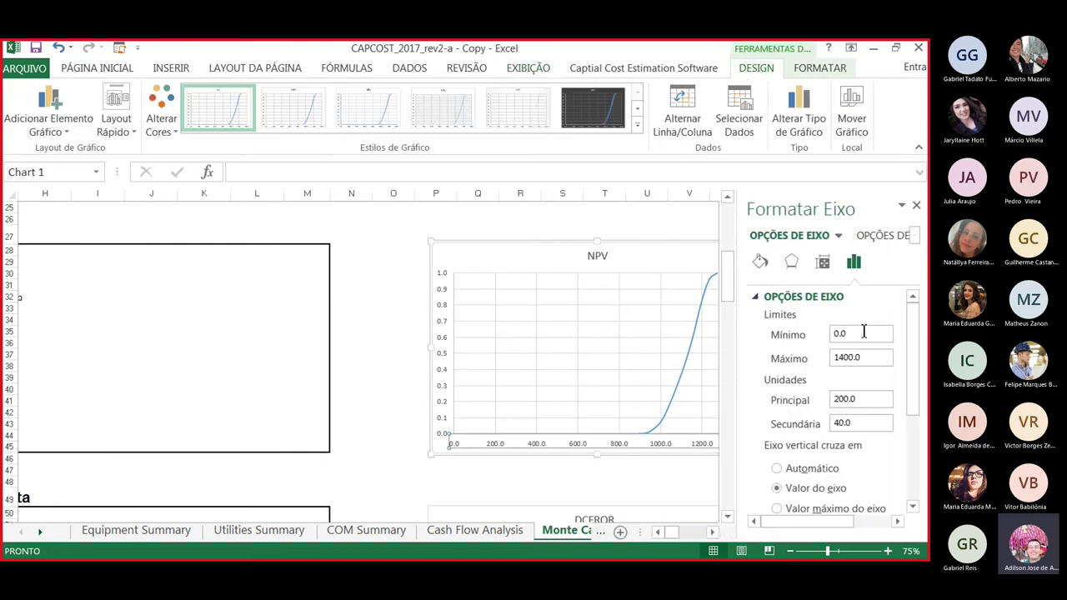
left_click(863, 333)
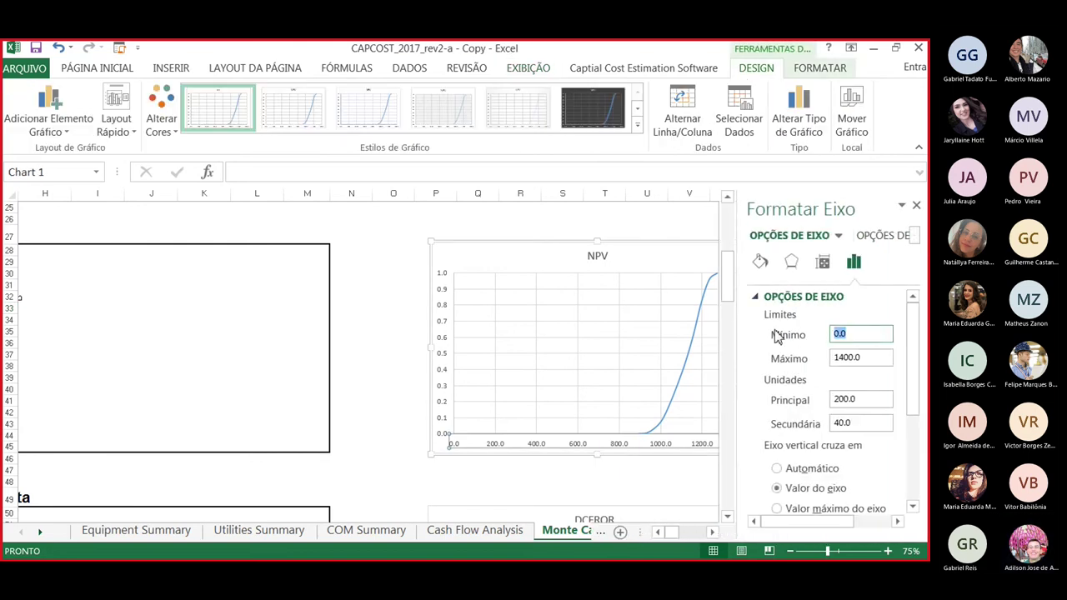
type("850")
key("Return")
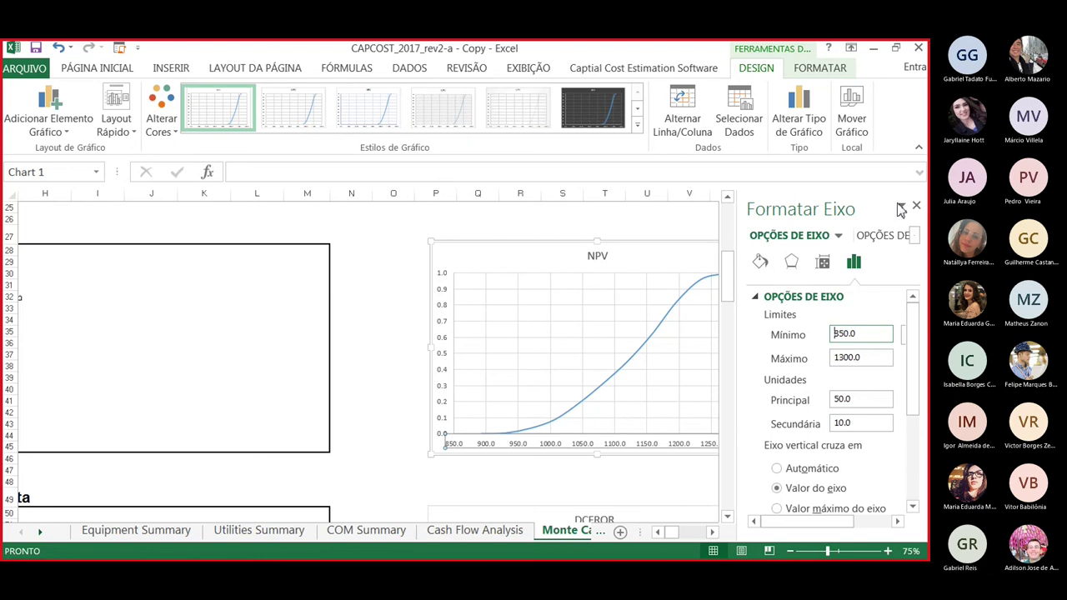
left_click(916, 206)
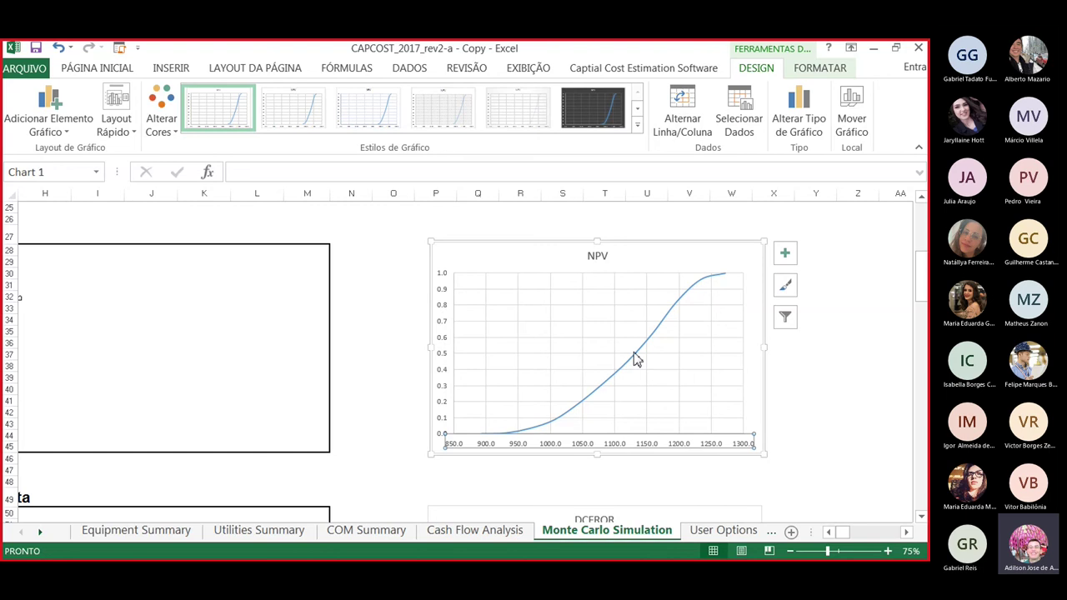
mouse_move(633, 357)
left_click(206, 394)
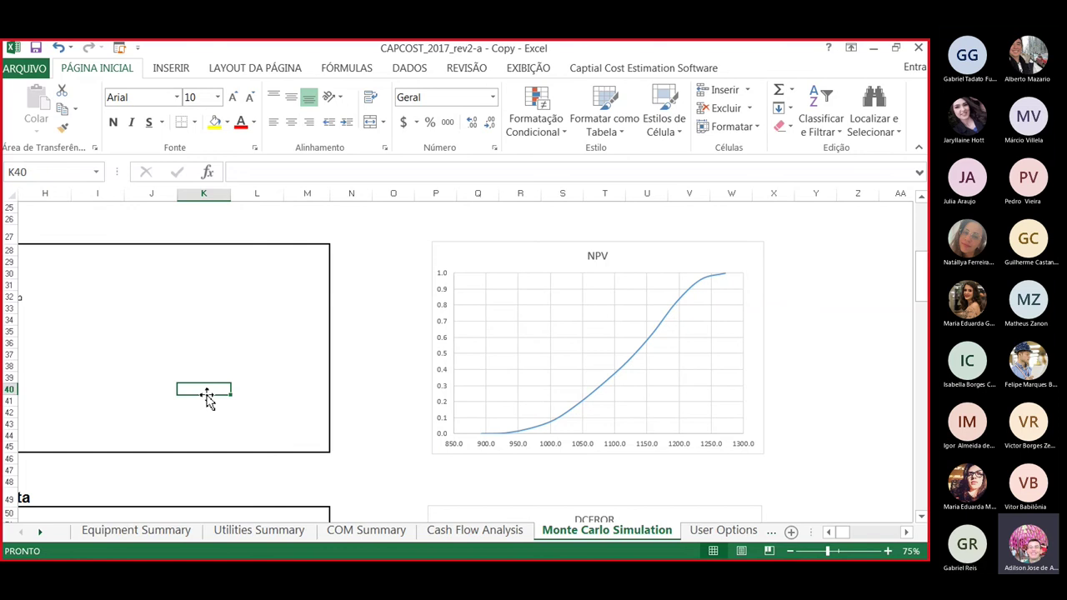
Review the result tables for discounted cash flow rate of return, discounted payback period, cumulative cash position and rate of return on investment.
key("Home")
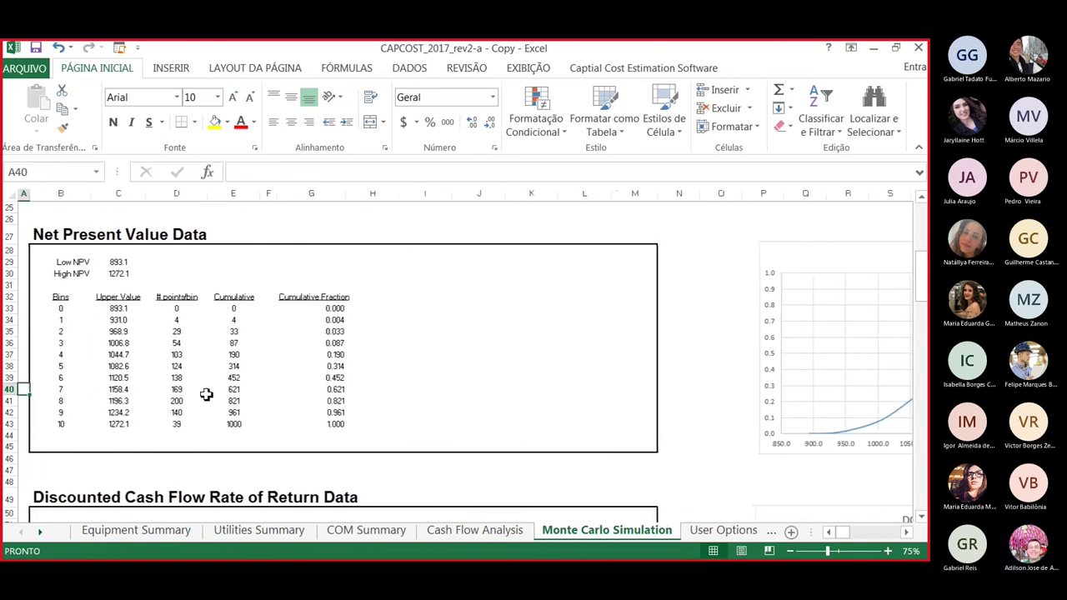
scroll(205, 393, "down", 3)
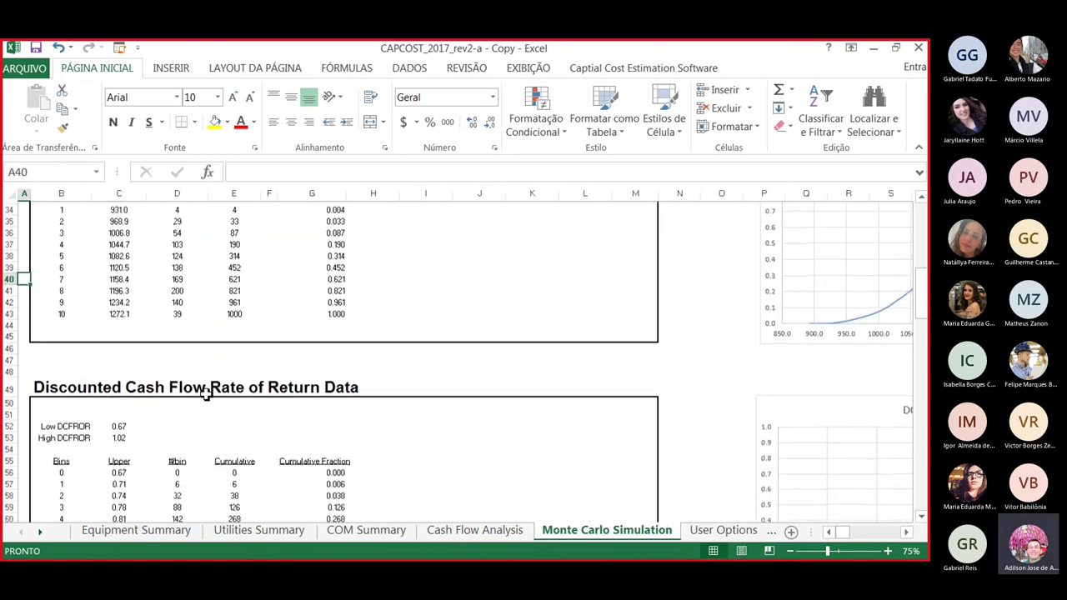
scroll(232, 433, "down", 3)
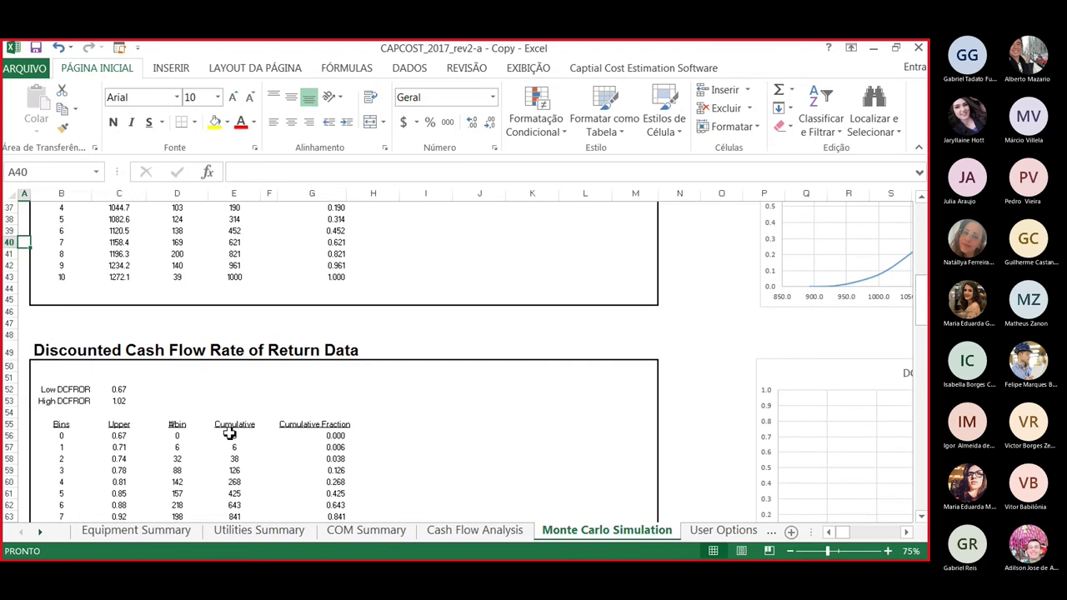
scroll(233, 429, "down", 8)
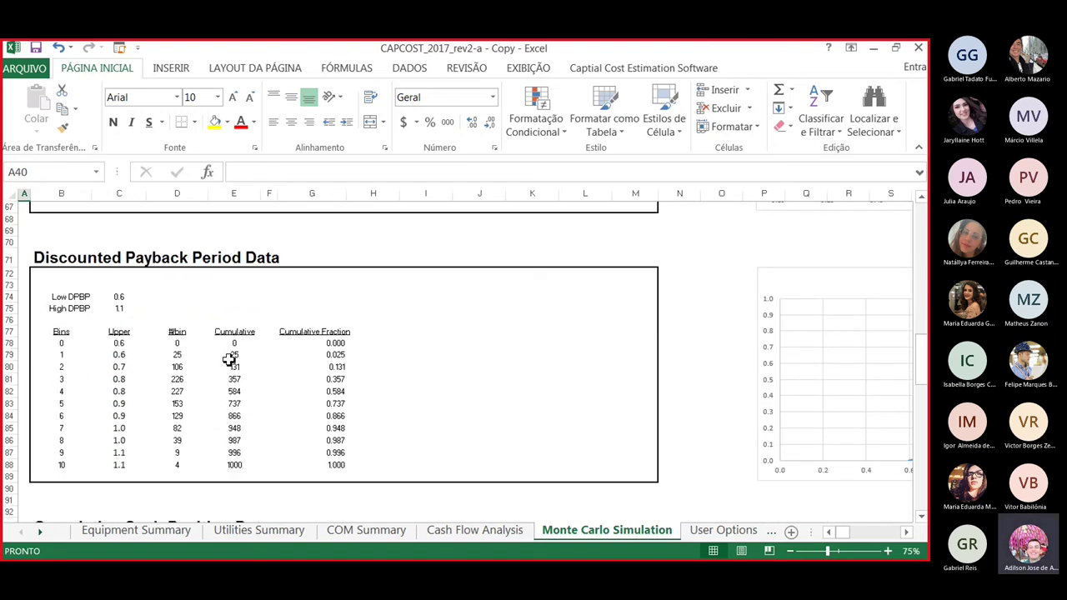
scroll(309, 408, "down", 1)
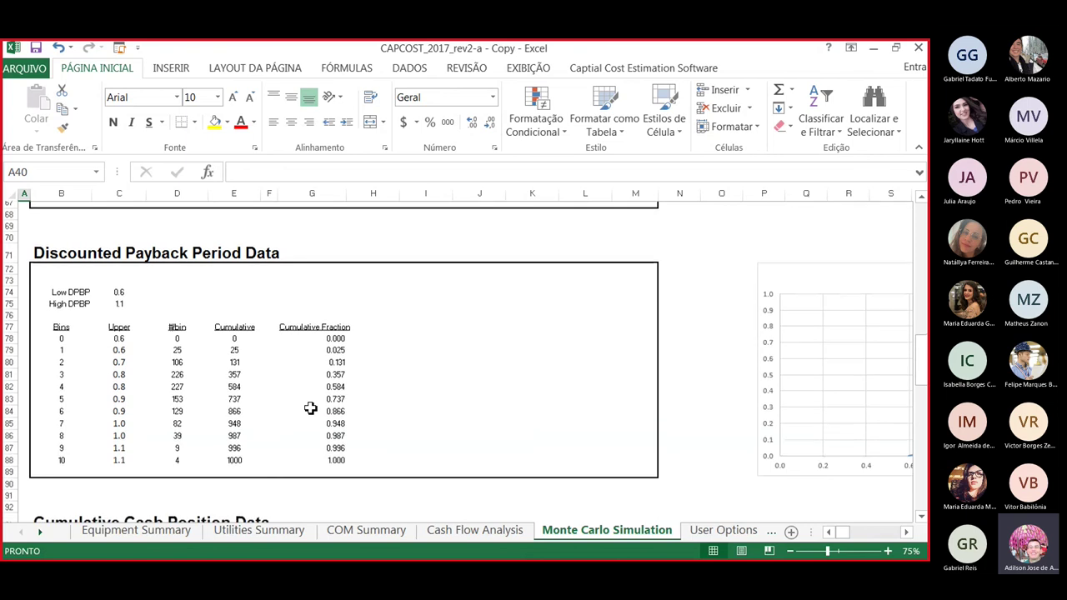
scroll(320, 424, "down", 7)
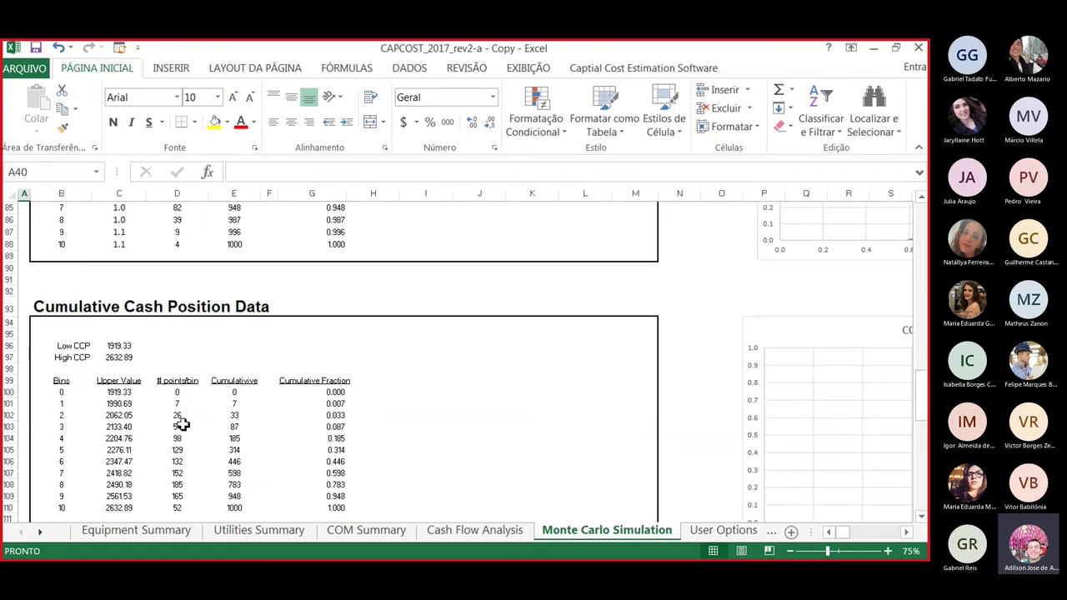
scroll(186, 507, "down", 3)
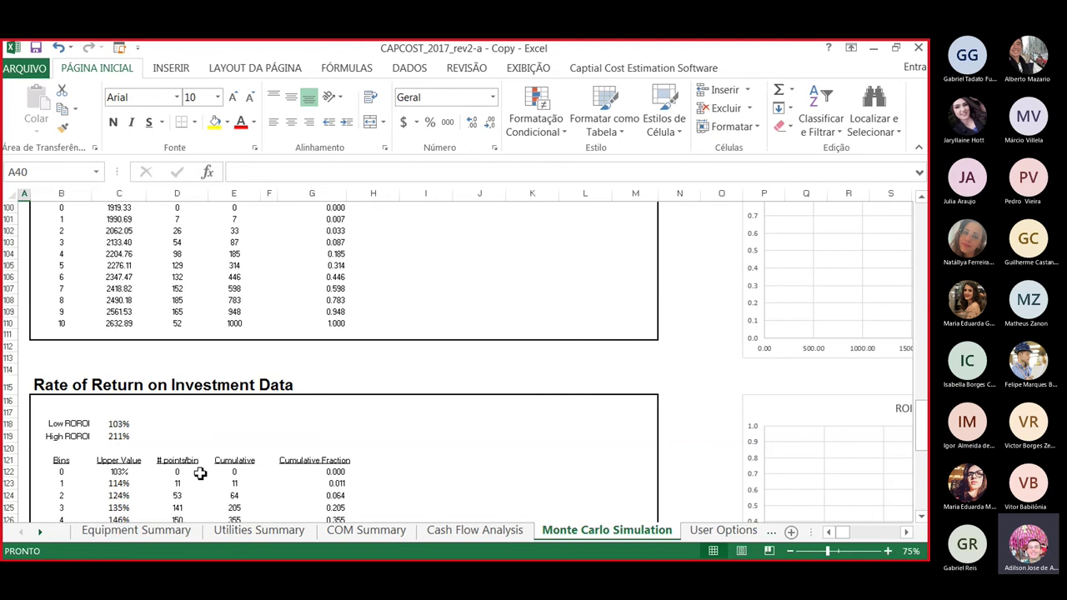
Go back to the key parameter variations, and examine the note on percentage variations and the income tax rate's lower limit.
scroll(295, 410, "up", 11)
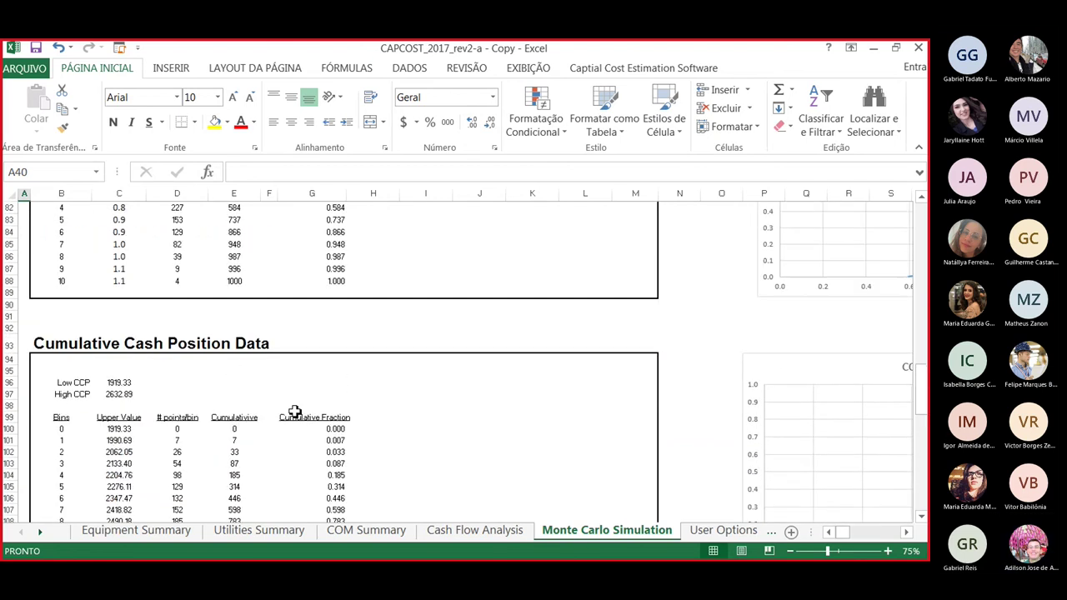
scroll(295, 411, "up", 7)
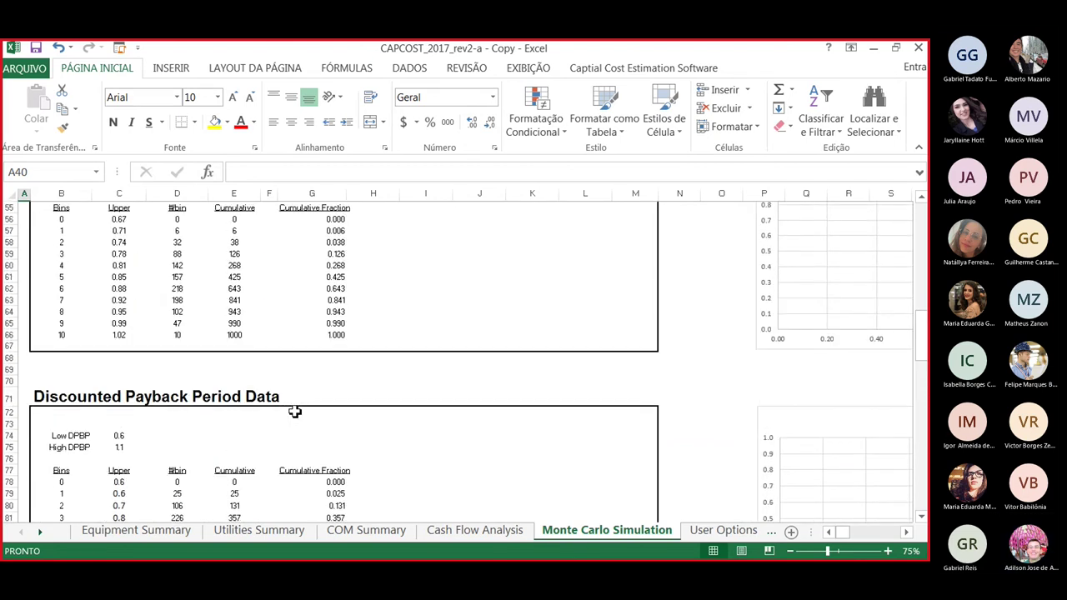
scroll(295, 410, "up", 14)
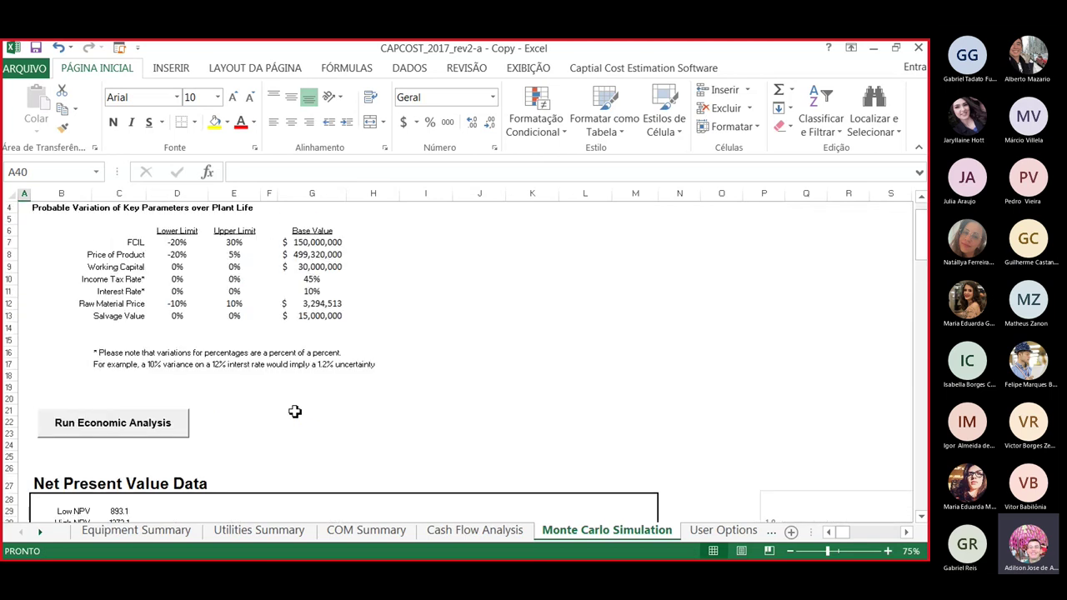
scroll(295, 411, "down", 2)
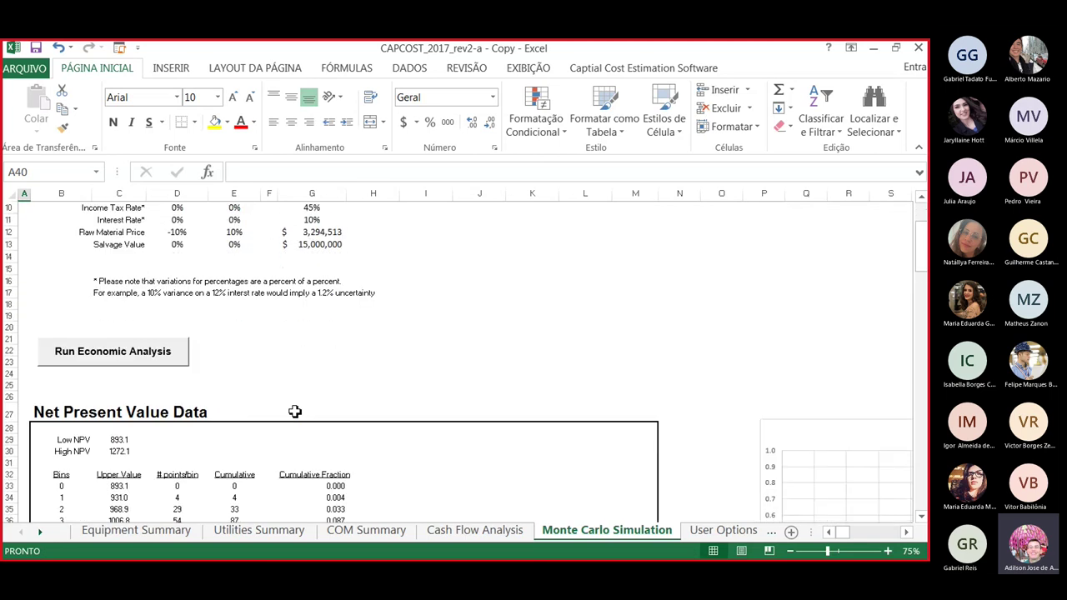
scroll(295, 411, "up", 3)
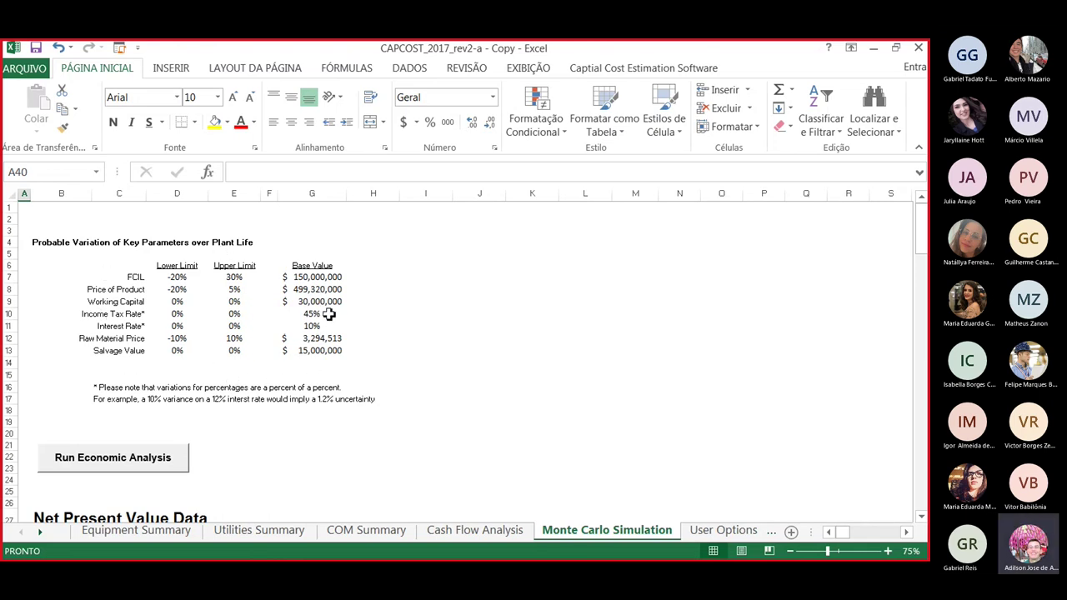
left_click(175, 398)
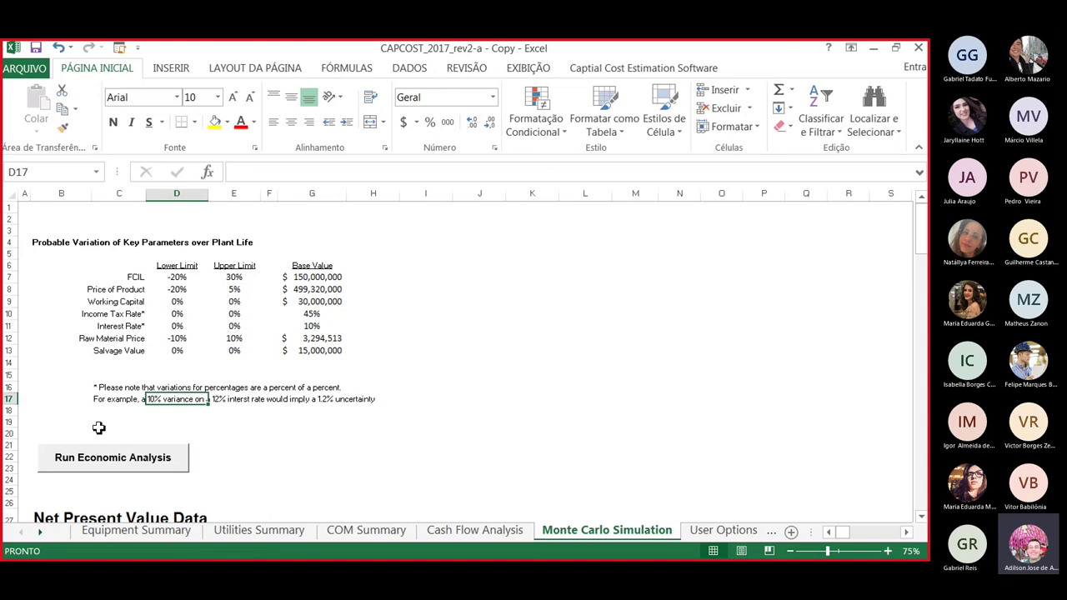
left_click(107, 387)
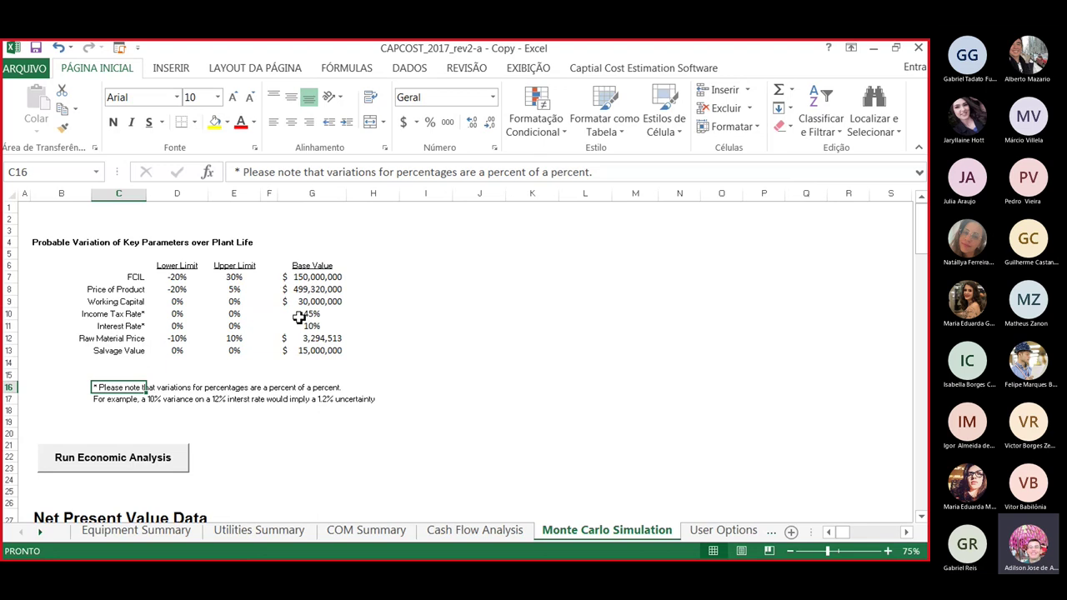
left_click(180, 317)
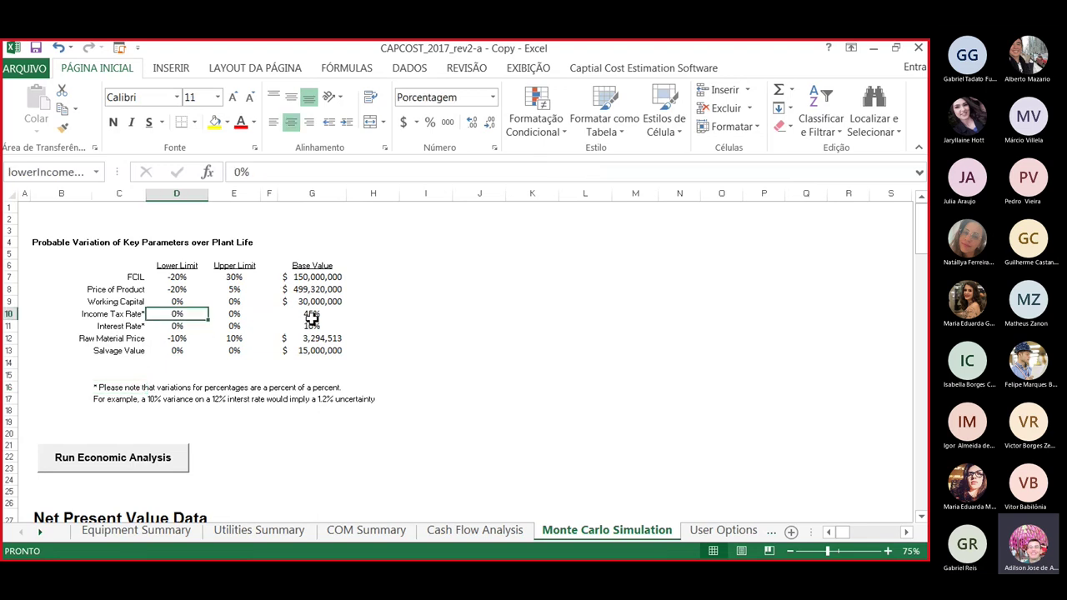